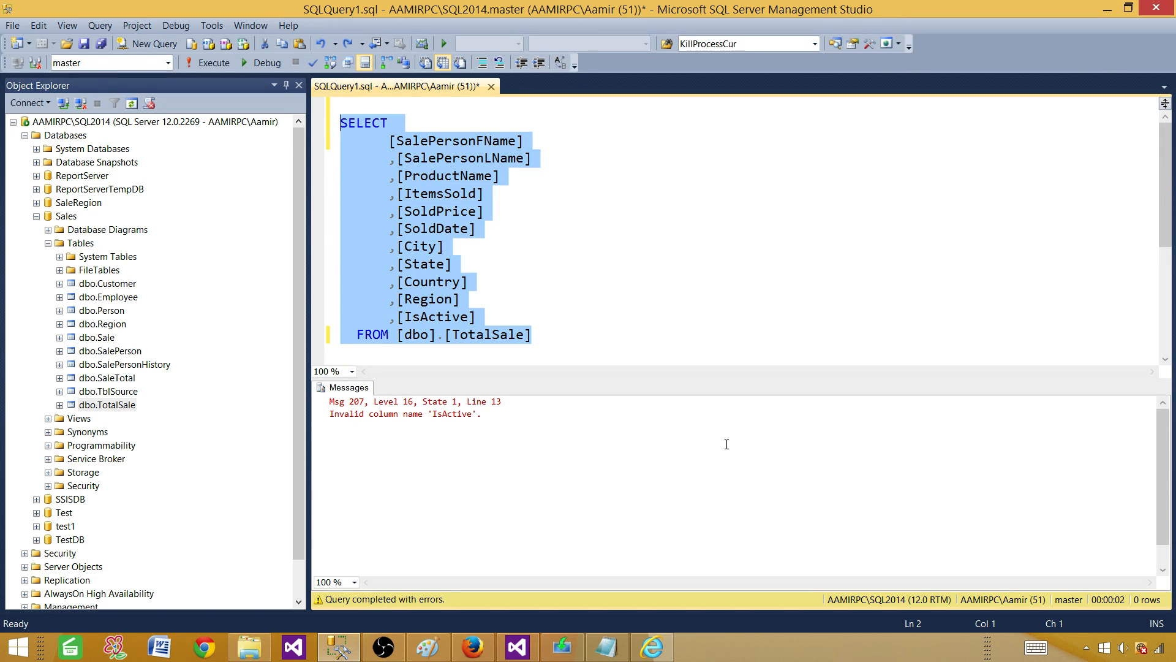
# Switch the query's database to Sales and execute the TotalSale SELECT query
pyautogui.click(508, 313)
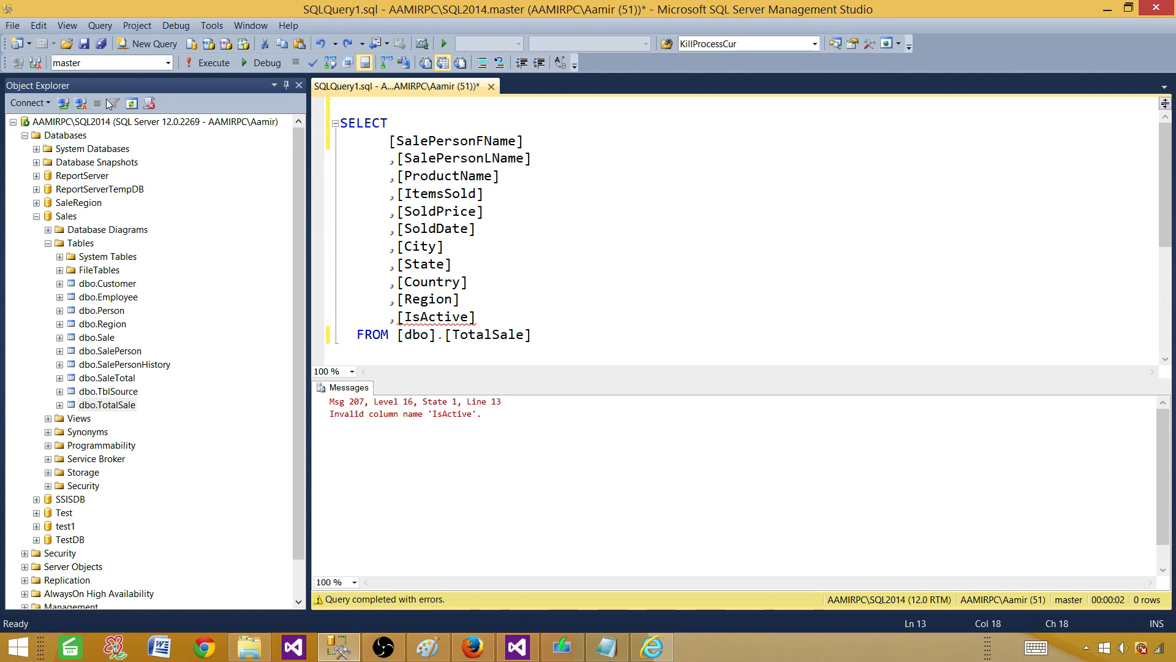
pyautogui.click(164, 62)
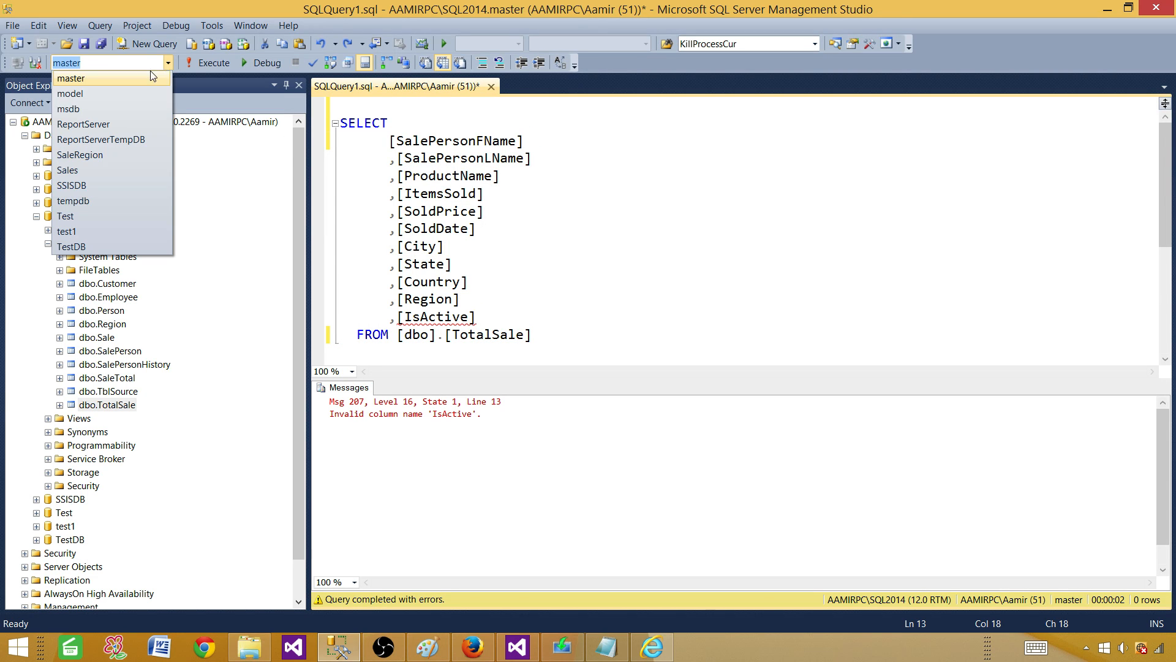
pyautogui.click(83, 171)
pyautogui.click(214, 63)
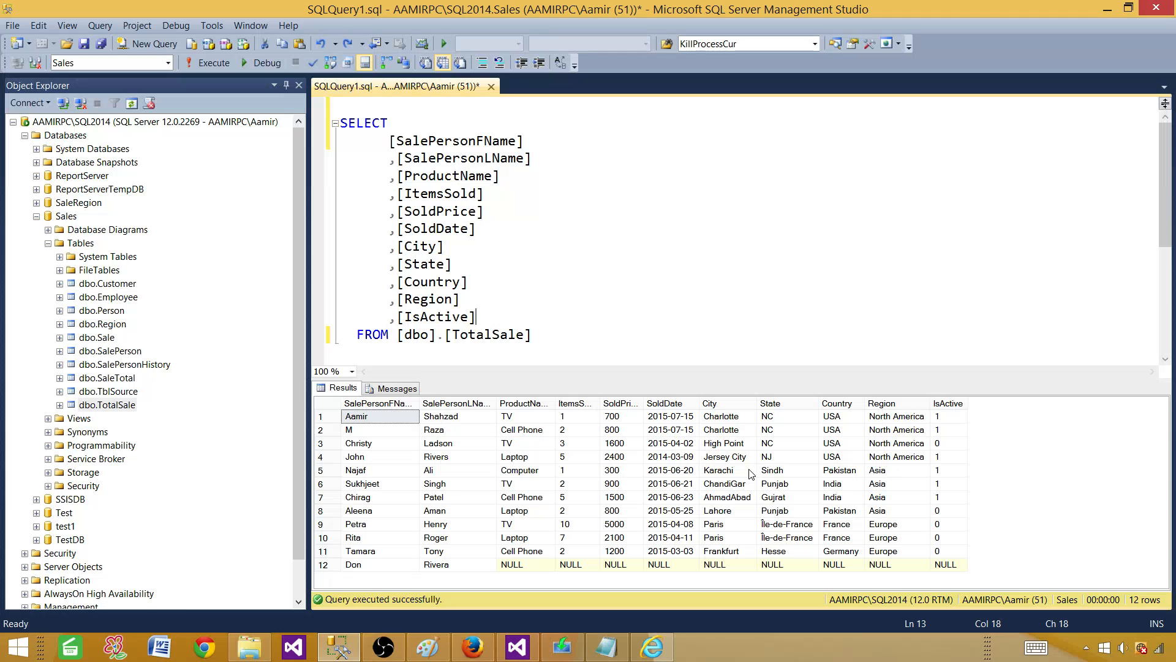
# Widen the Country column in the query results and examine its country values
pyautogui.moveTo(866, 403); pyautogui.dragTo(883, 402)
pyautogui.click(853, 415)
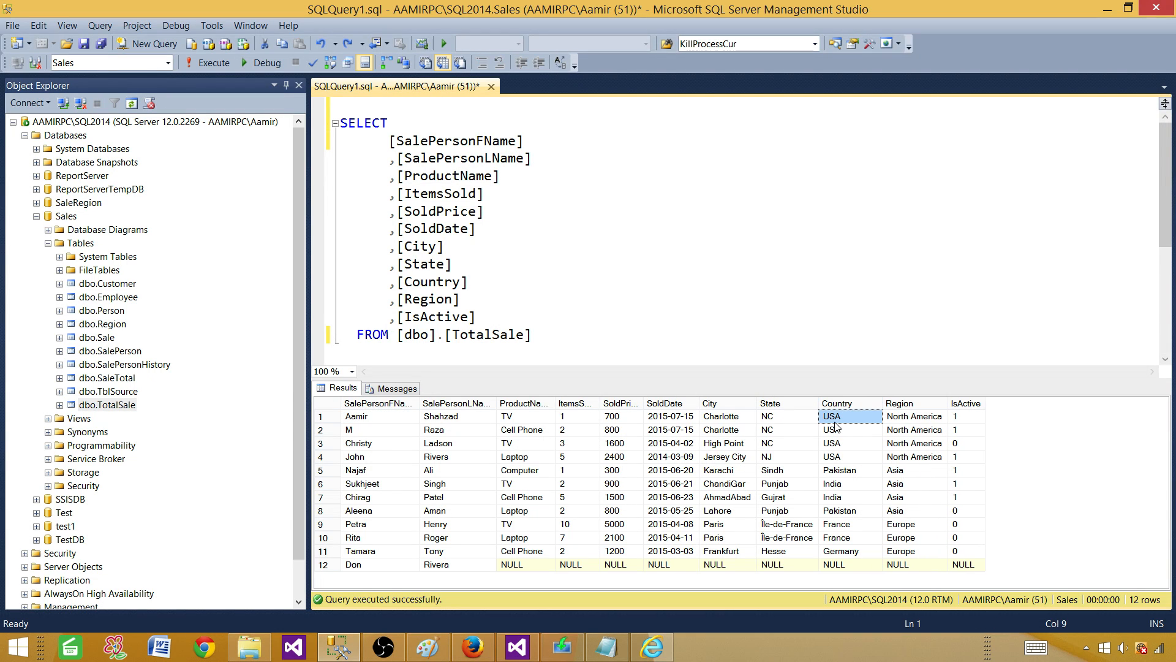
pyautogui.moveTo(843, 474); pyautogui.dragTo(843, 480)
pyautogui.click(845, 497)
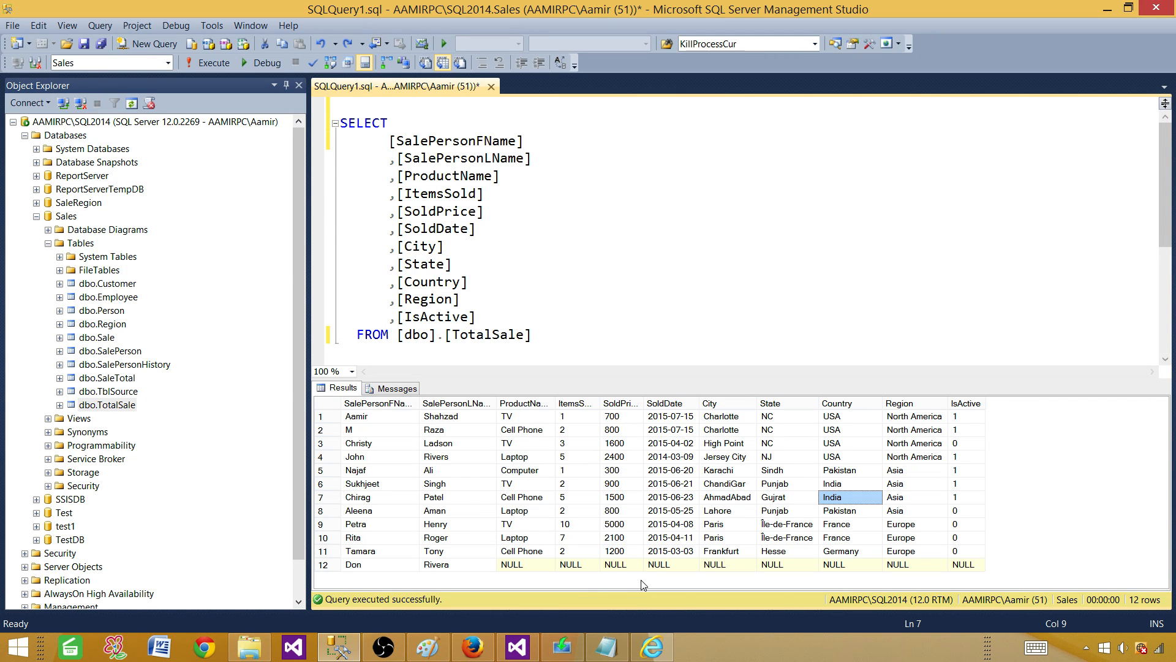
# Switch to the SSRS solution in Visual Studio and inspect the connection string of the shared data source Sales.rds
pyautogui.click(516, 648)
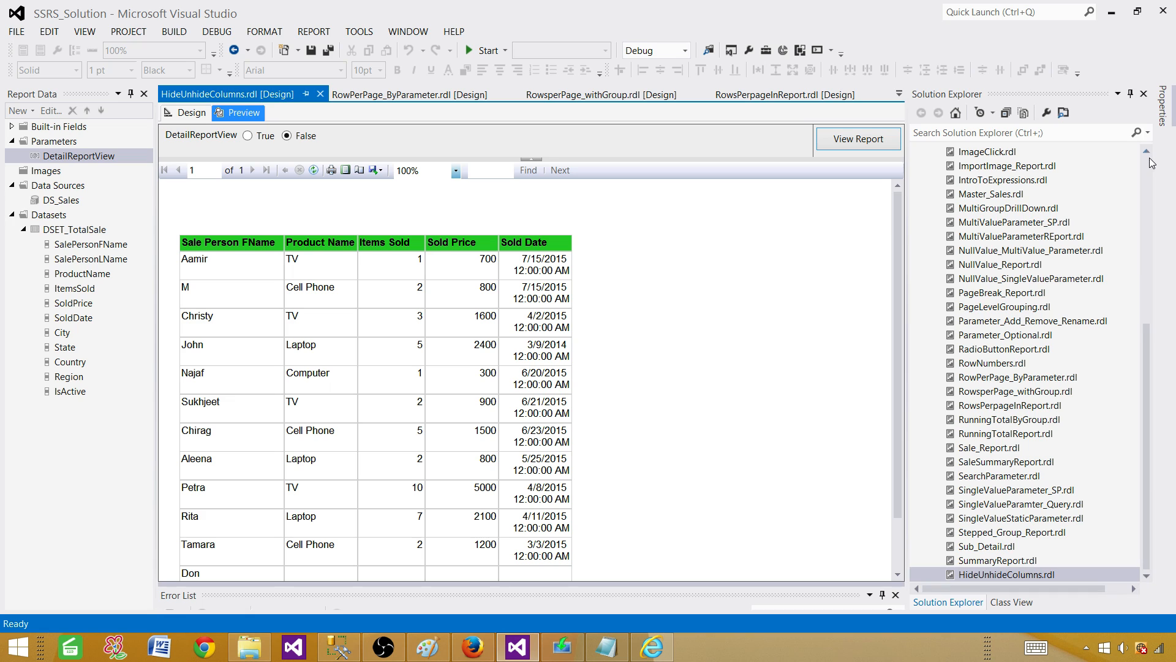
pyautogui.moveTo(1149, 157); pyautogui.dragTo(1148, 156)
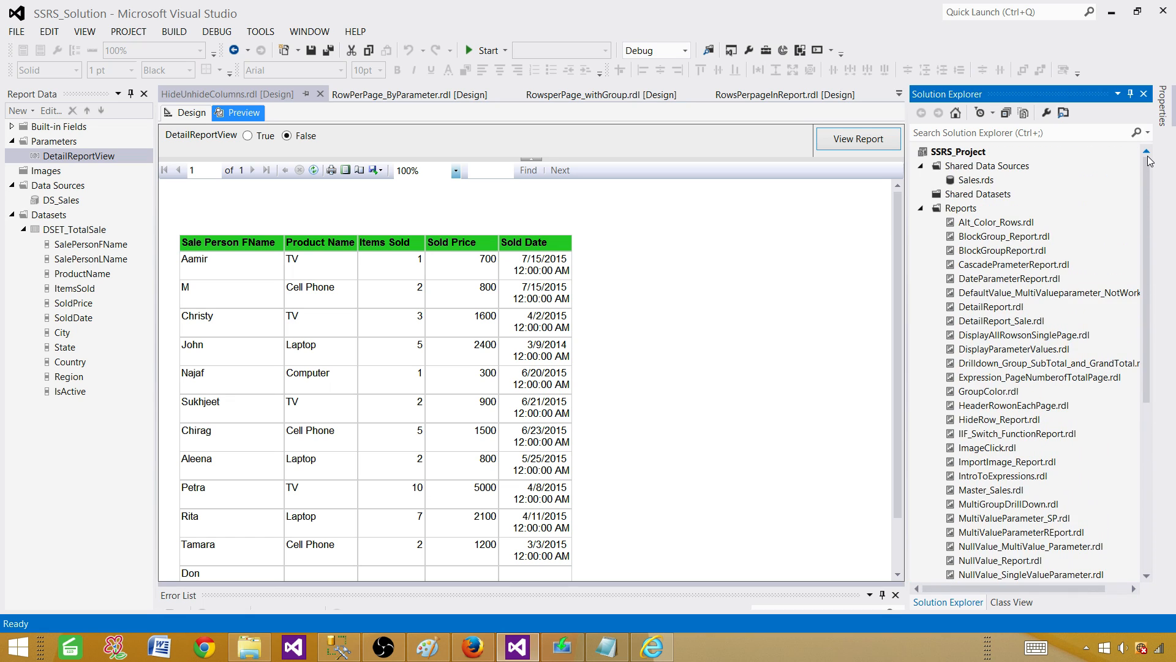
pyautogui.click(968, 184)
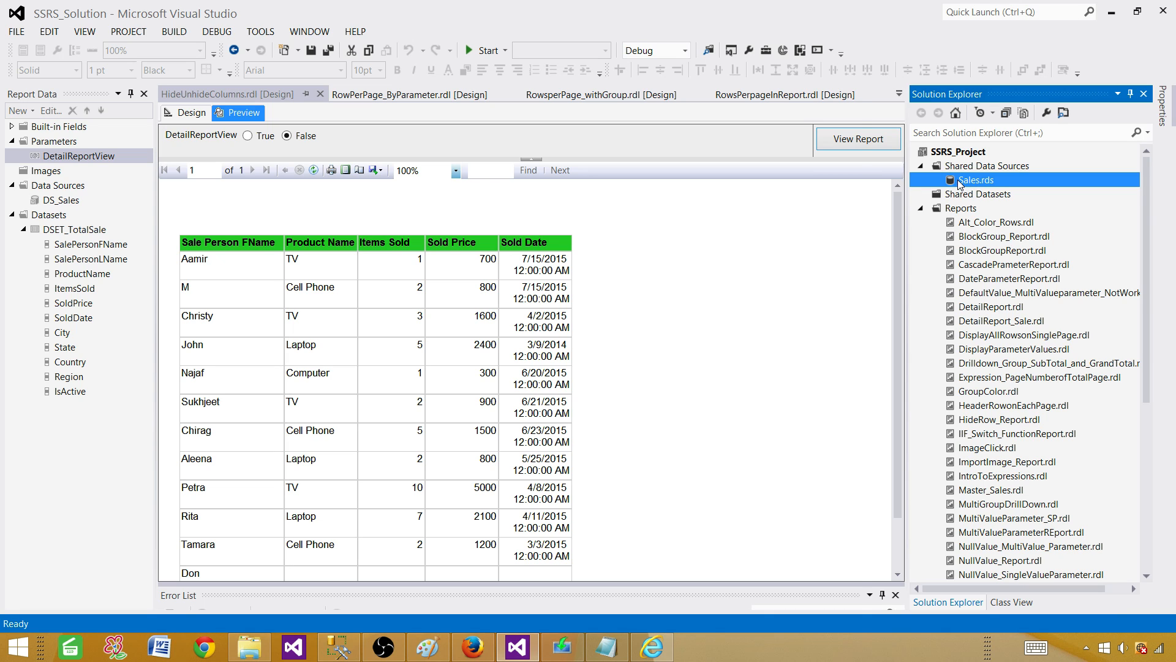
pyautogui.doubleClick(961, 181)
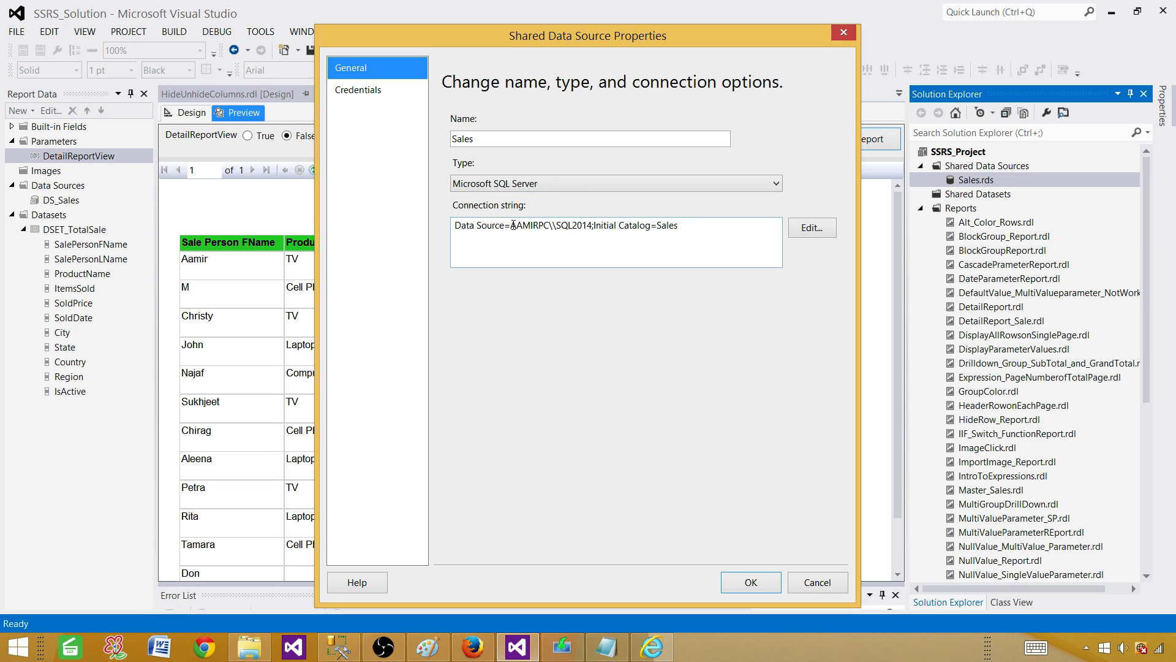
pyautogui.moveTo(514, 225); pyautogui.dragTo(591, 225)
pyautogui.moveTo(691, 226); pyautogui.dragTo(657, 225)
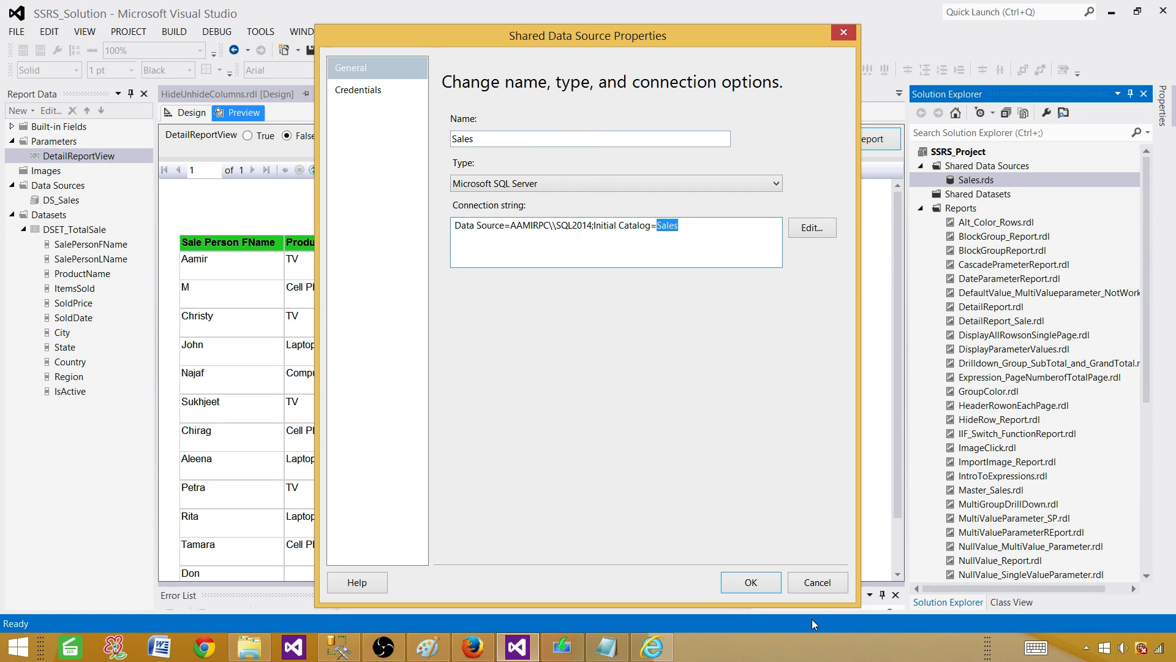
pyautogui.click(818, 582)
# Add a new empty report named TabReport to the project's Reports folder
pyautogui.click(966, 208)
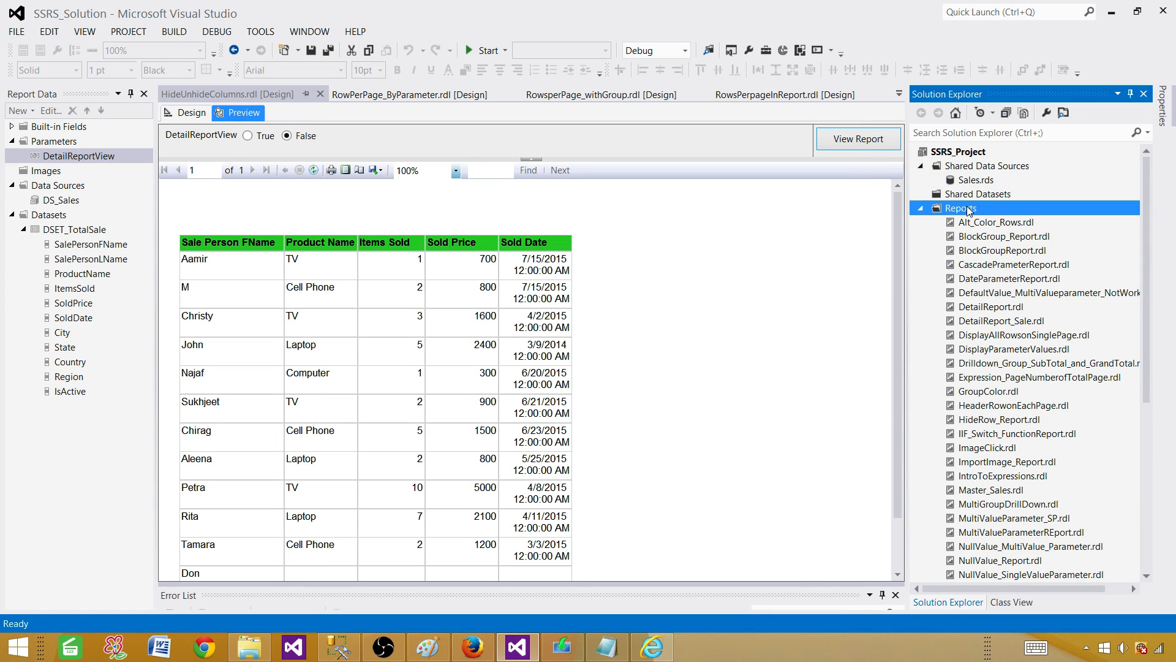
pyautogui.rightClick(969, 210)
pyautogui.moveTo(1006, 238)
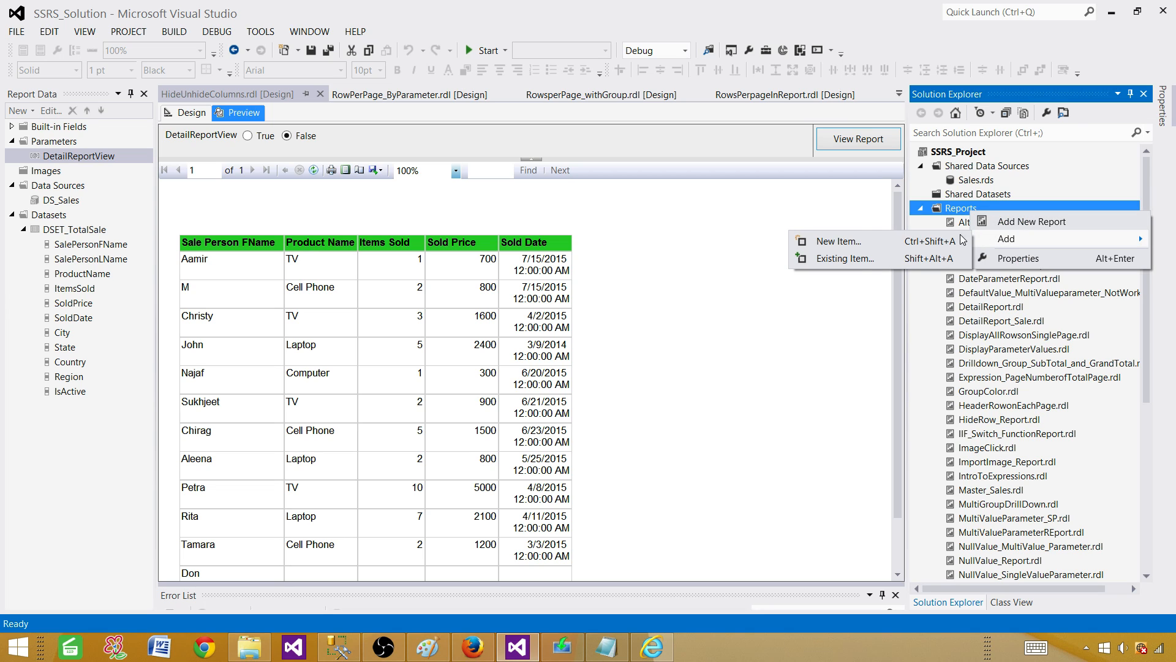
pyautogui.click(864, 241)
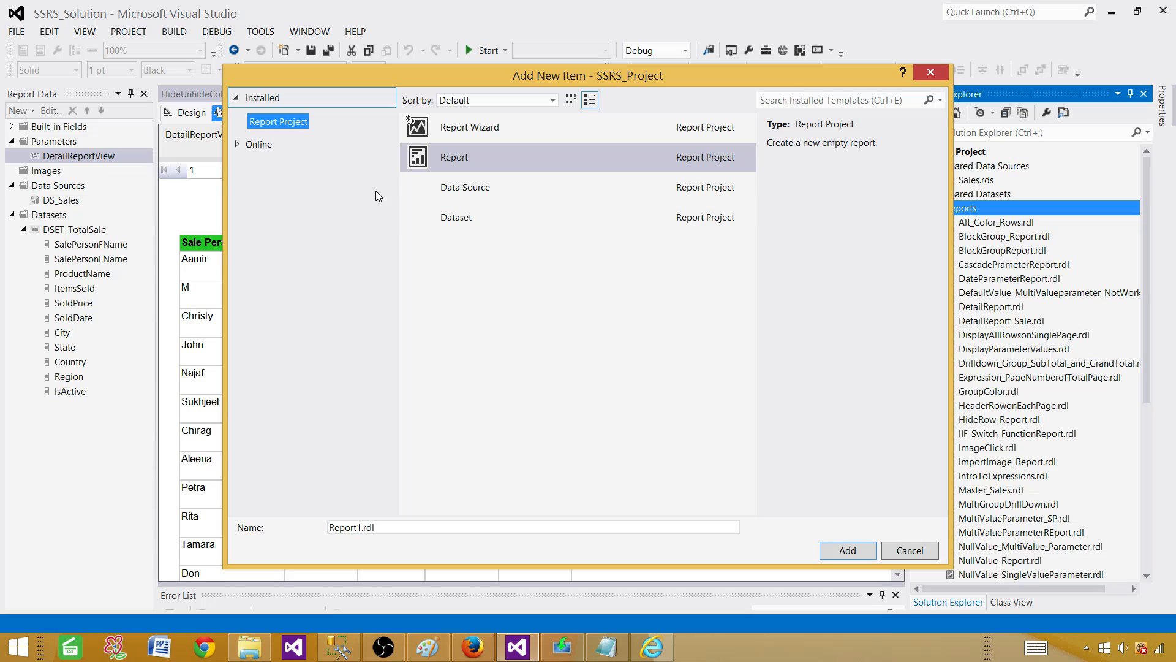
pyautogui.click(449, 161)
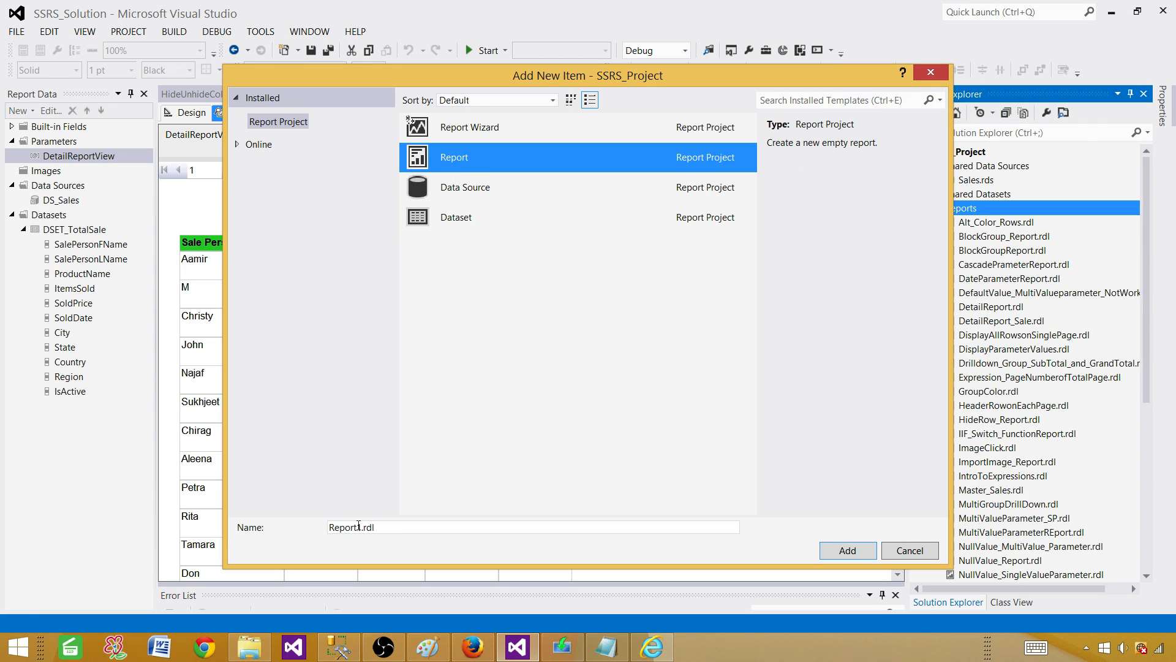
pyautogui.doubleClick(361, 528)
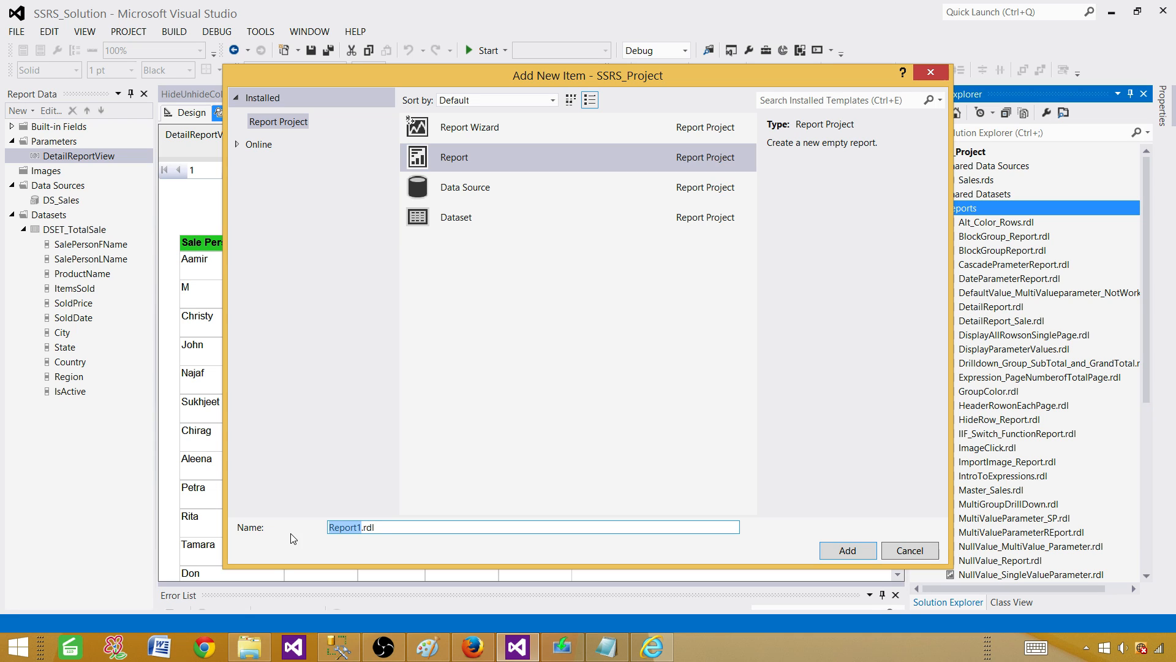
pyautogui.write('TabReport')
pyautogui.click(845, 550)
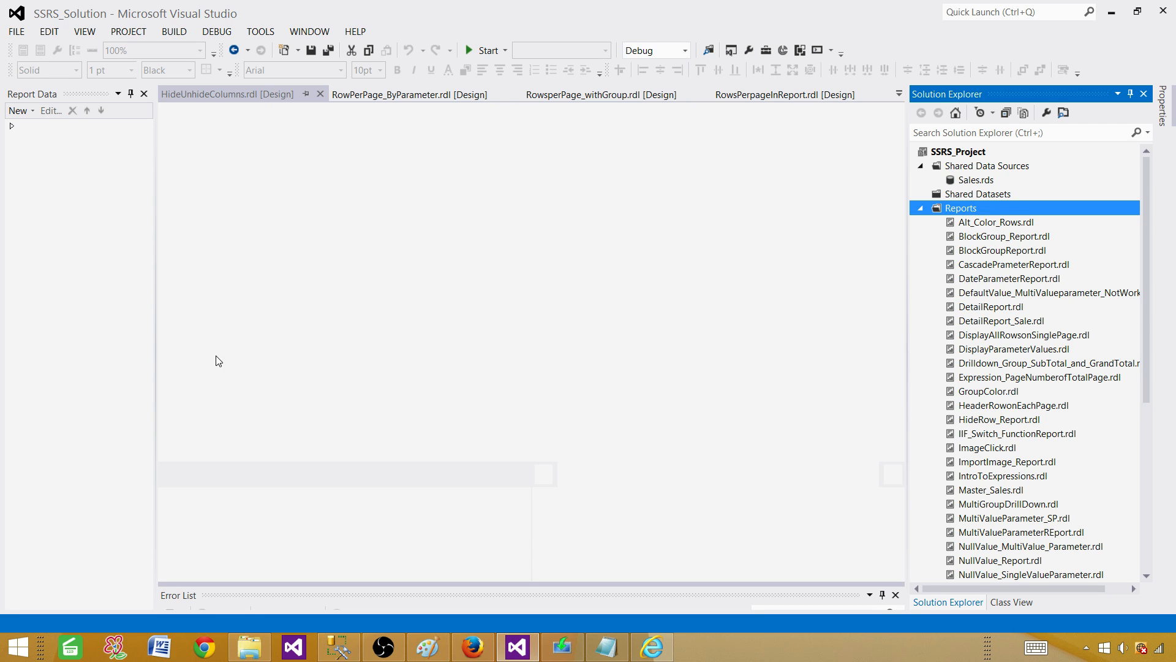
# Add a data source named DS_Sales to the report, using the shared data source reference Sales
pyautogui.click(76, 173)
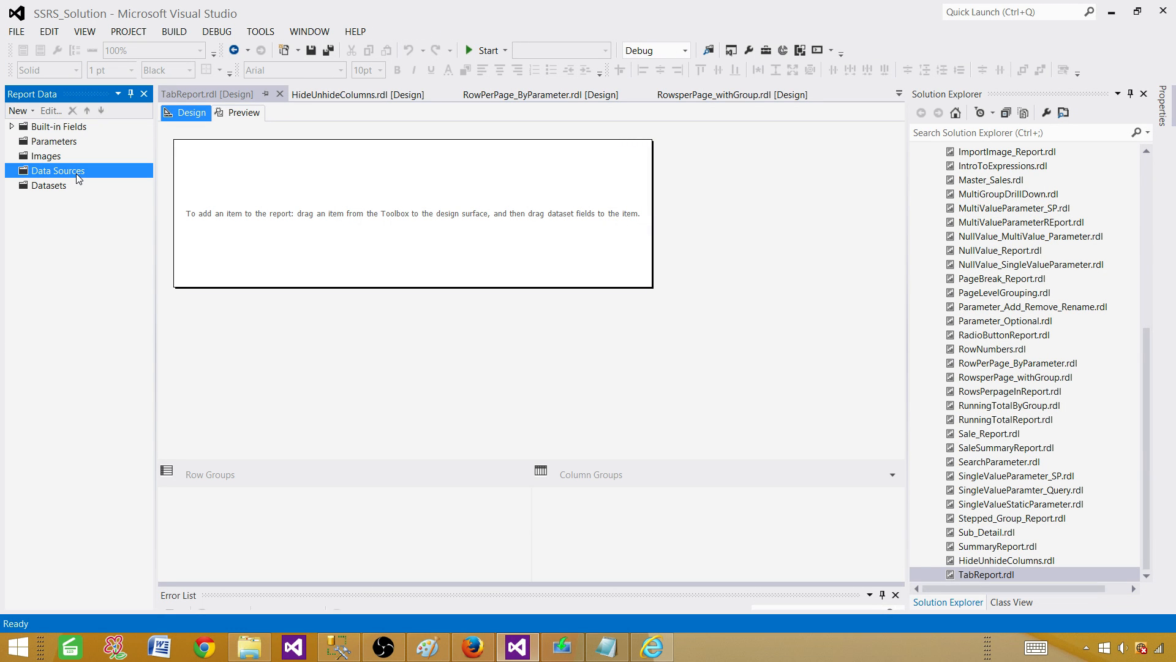
pyautogui.rightClick(76, 174)
pyautogui.click(109, 185)
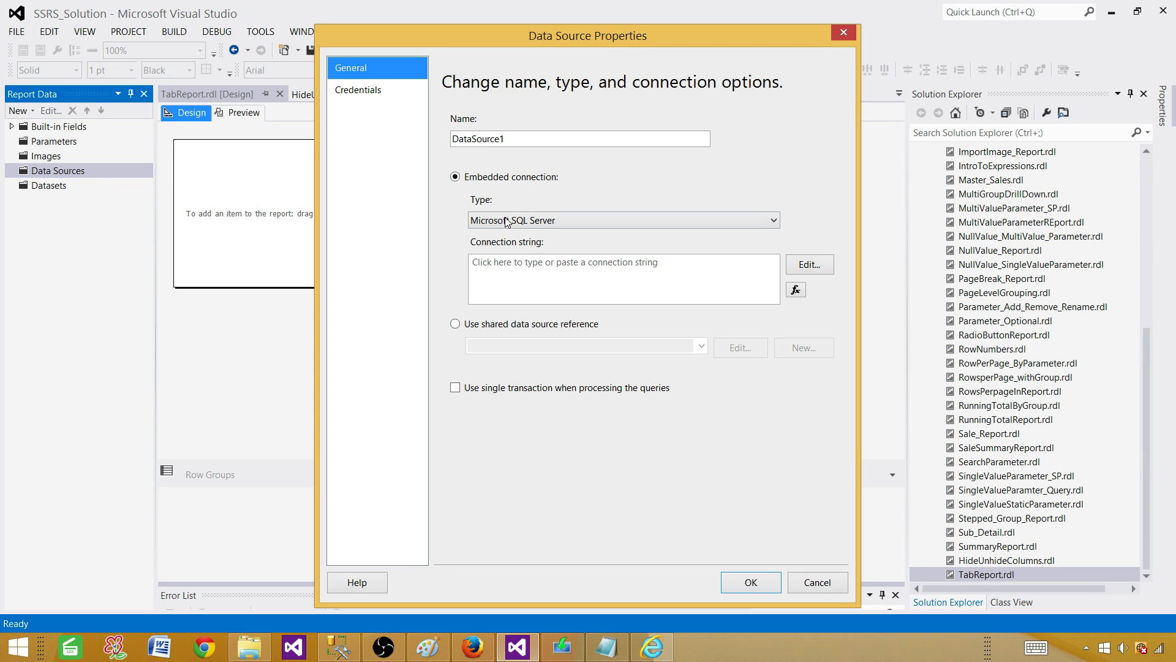
pyautogui.click(538, 145)
pyautogui.doubleClick(538, 145)
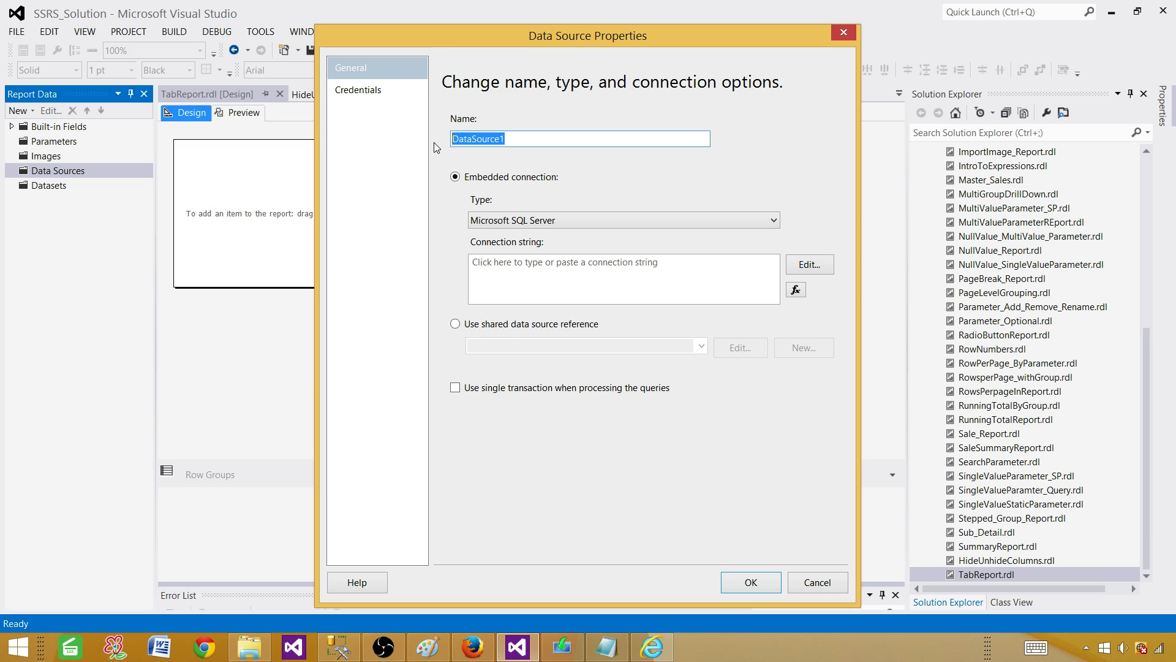
pyautogui.write('DS_Sales')
pyautogui.click(478, 324)
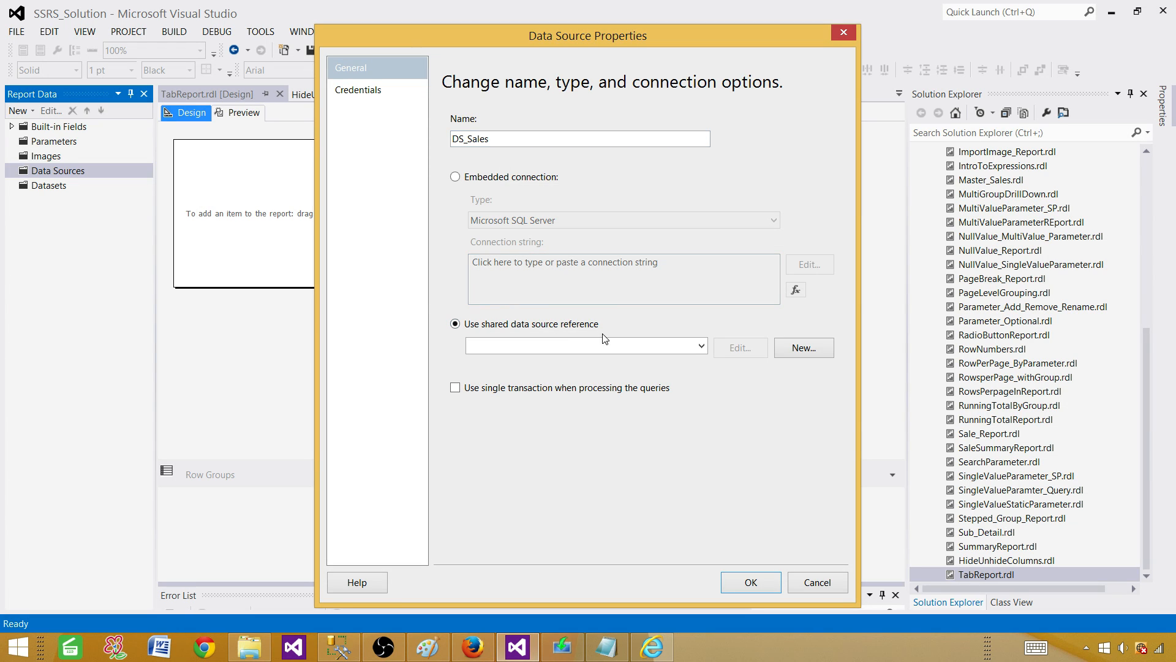
pyautogui.click(701, 346)
pyautogui.click(607, 361)
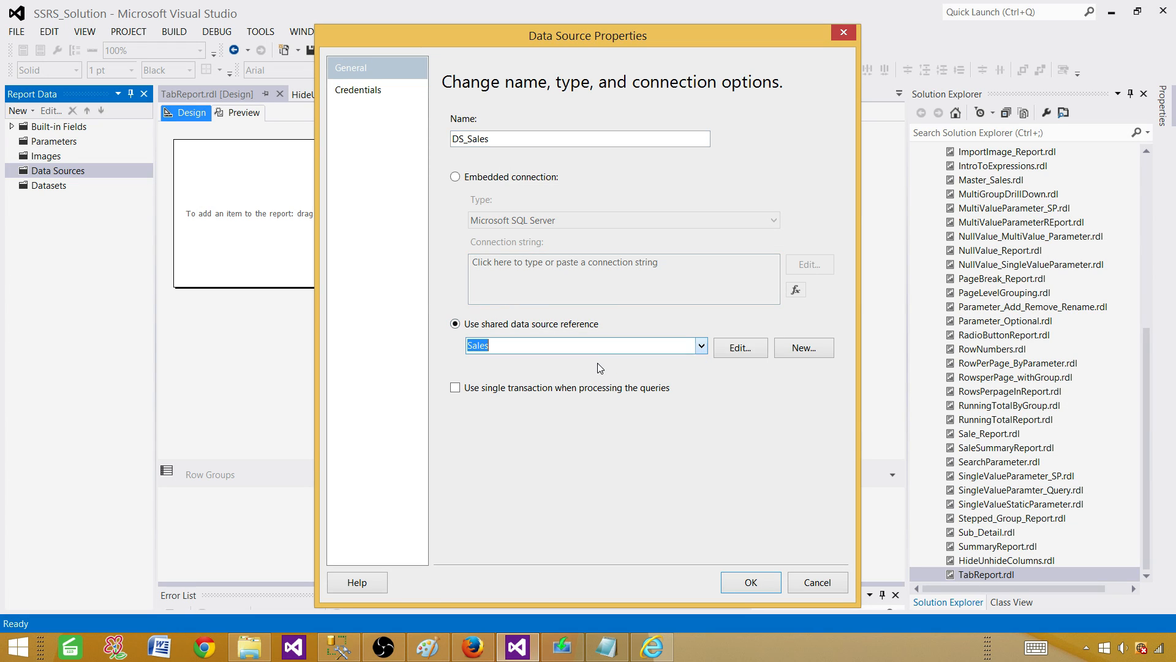
pyautogui.click(750, 583)
# Start a new embedded dataset named DSET_Pakistan that uses the DS_Sales data source
pyautogui.click(48, 205)
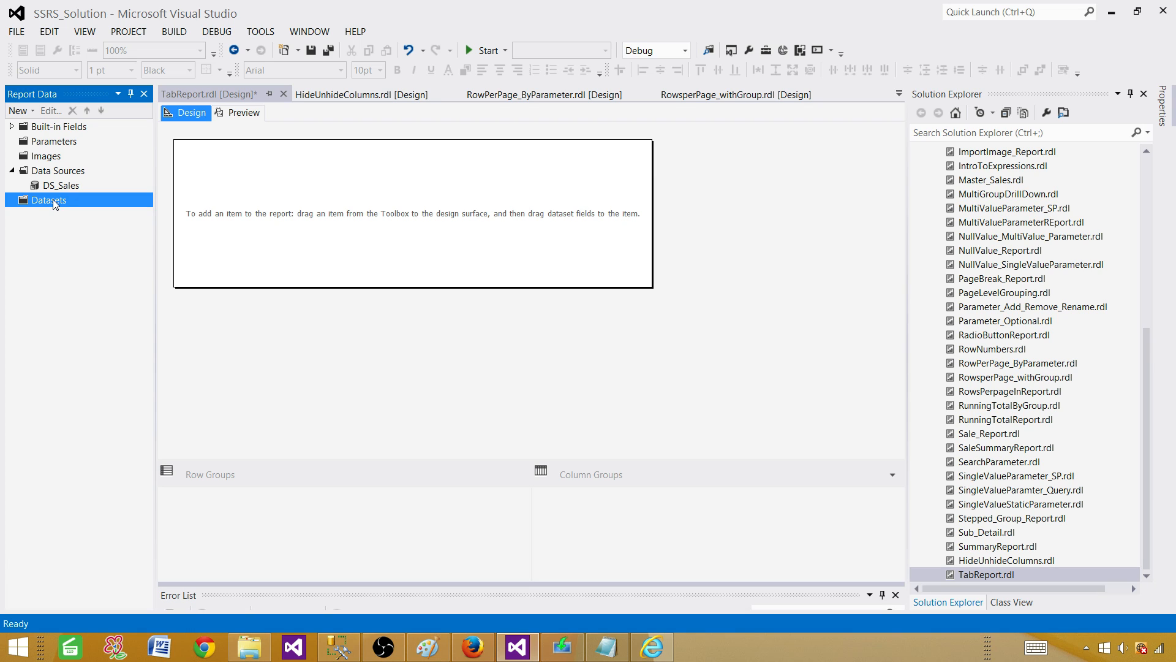
pyautogui.rightClick(53, 200)
pyautogui.click(121, 209)
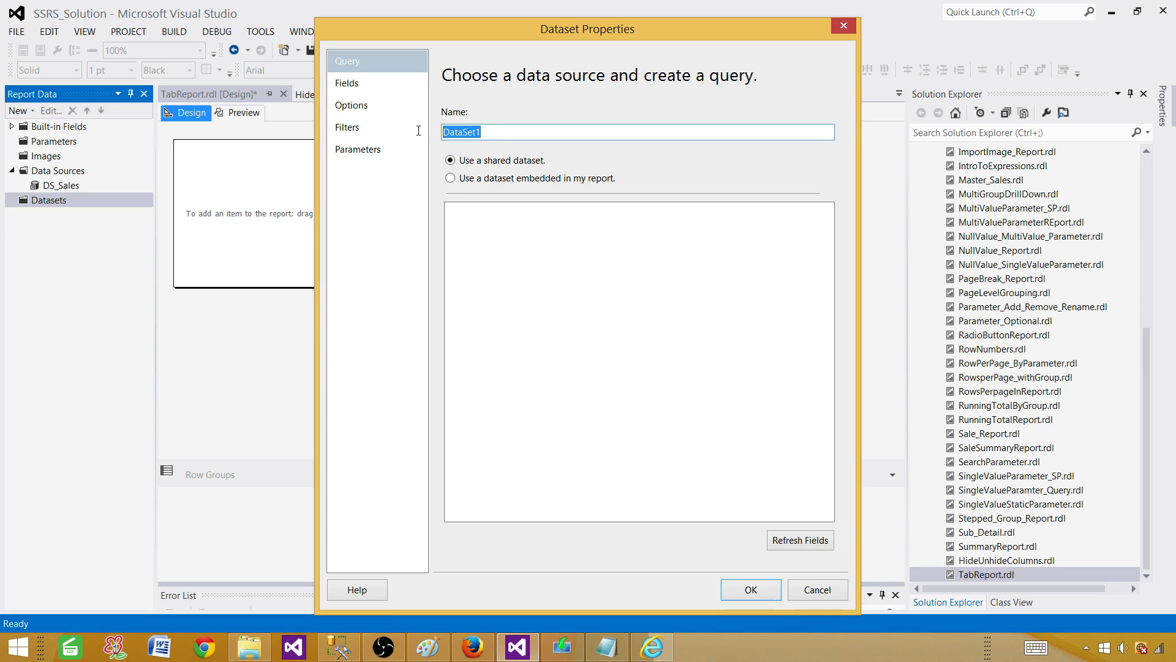
pyautogui.write('DS')
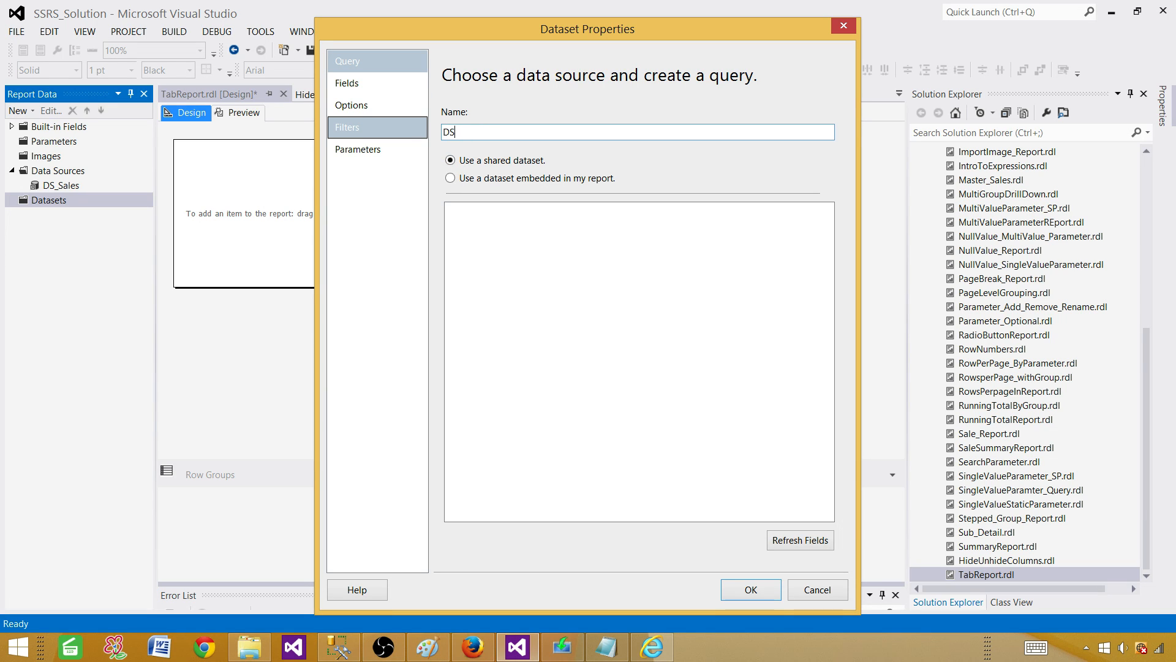
pyautogui.write('ET_(')
pyautogui.write('Pakistan')
pyautogui.click(450, 178)
pyautogui.click(496, 236)
pyautogui.click(495, 245)
# Paste the TotalSale SELECT query into the dataset and append the filter where Country='Pakistan'
pyautogui.click(551, 377)
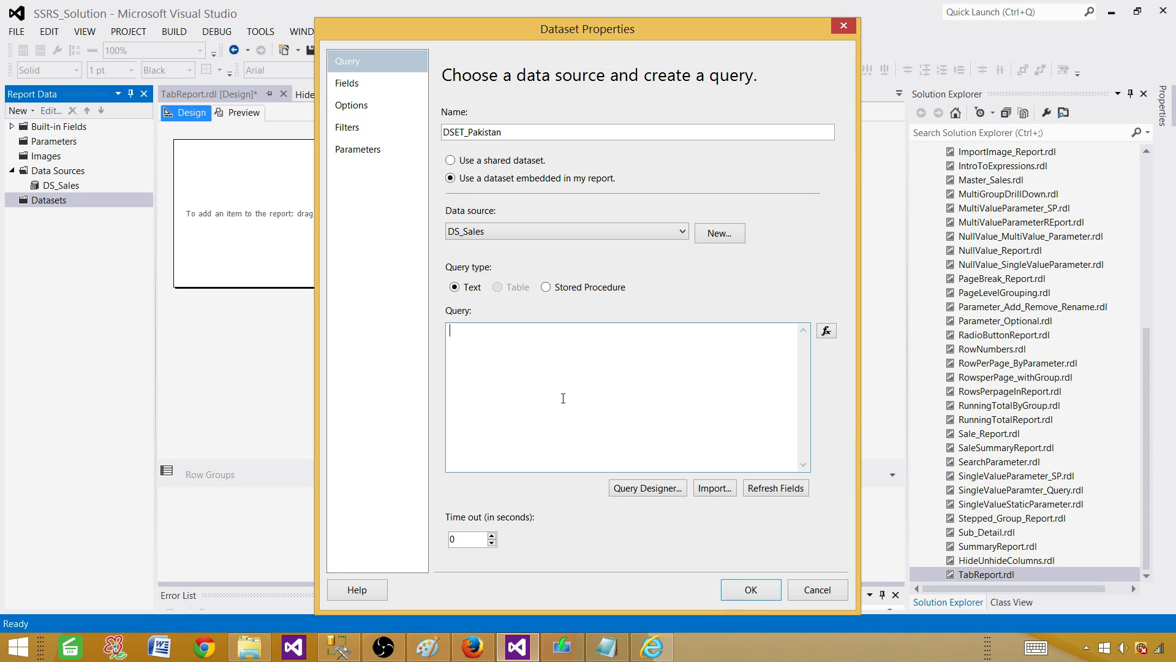
pyautogui.rightClick(554, 376)
pyautogui.click(508, 433)
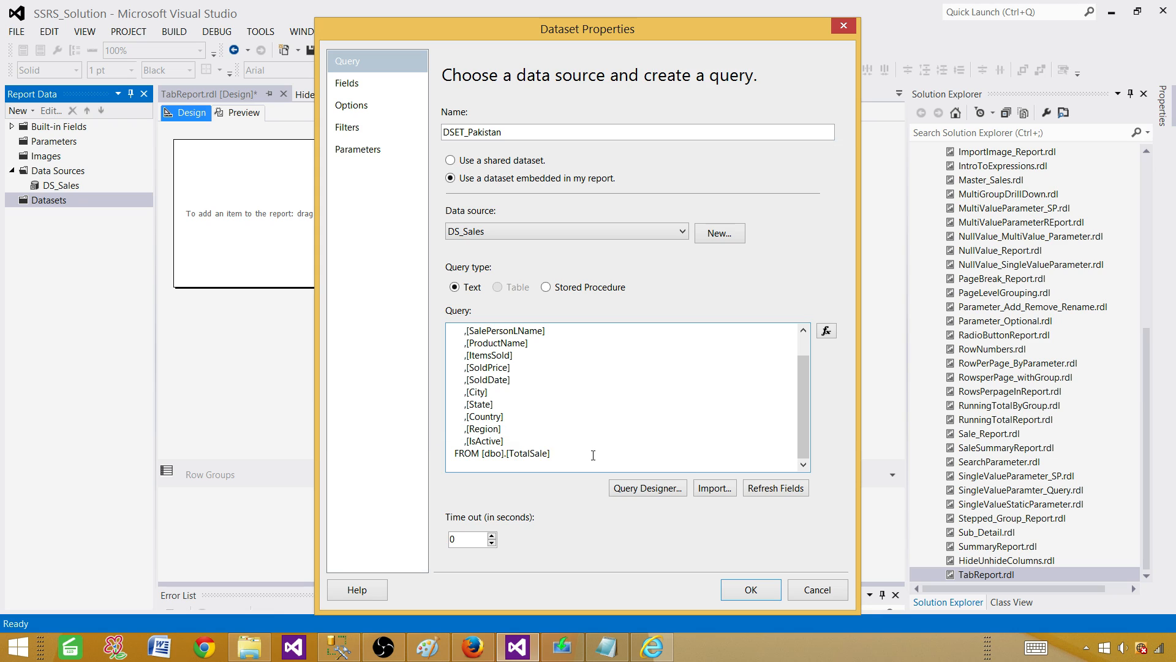
pyautogui.press('Return')
pyautogui.write('where Con')
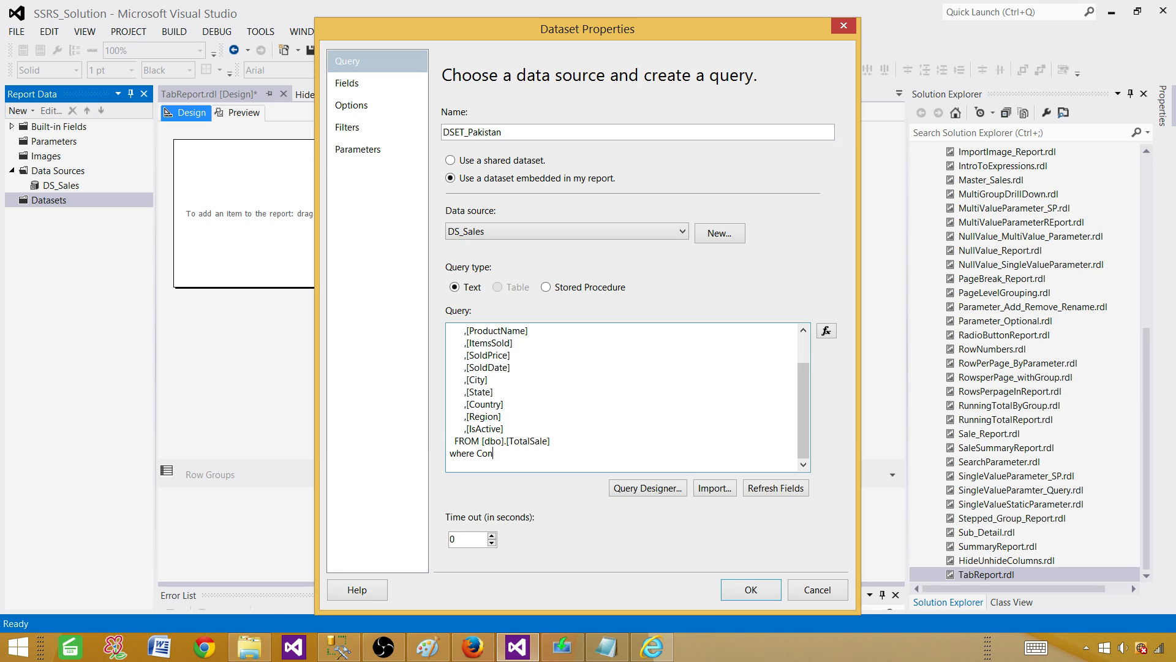
pyautogui.write("utry='Pakistan")
# Copy the full filtered query text and create the DSET_Pakistan dataset
pyautogui.moveTo(570, 454); pyautogui.dragTo(431, 313)
pyautogui.rightClick(451, 376)
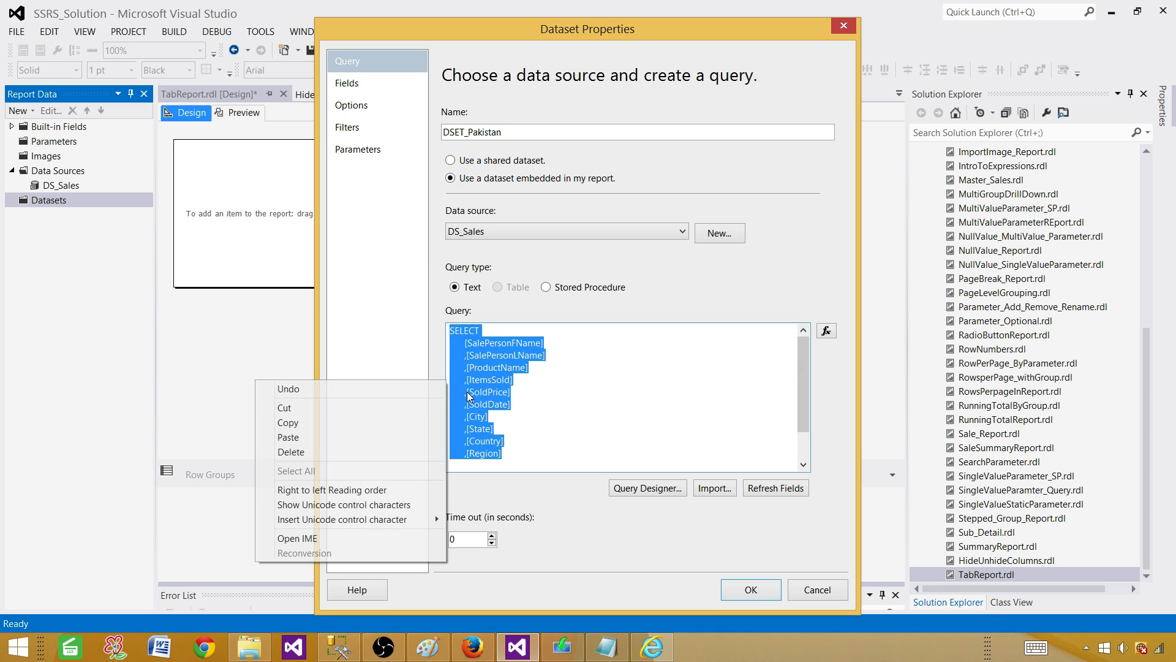
pyautogui.click(368, 422)
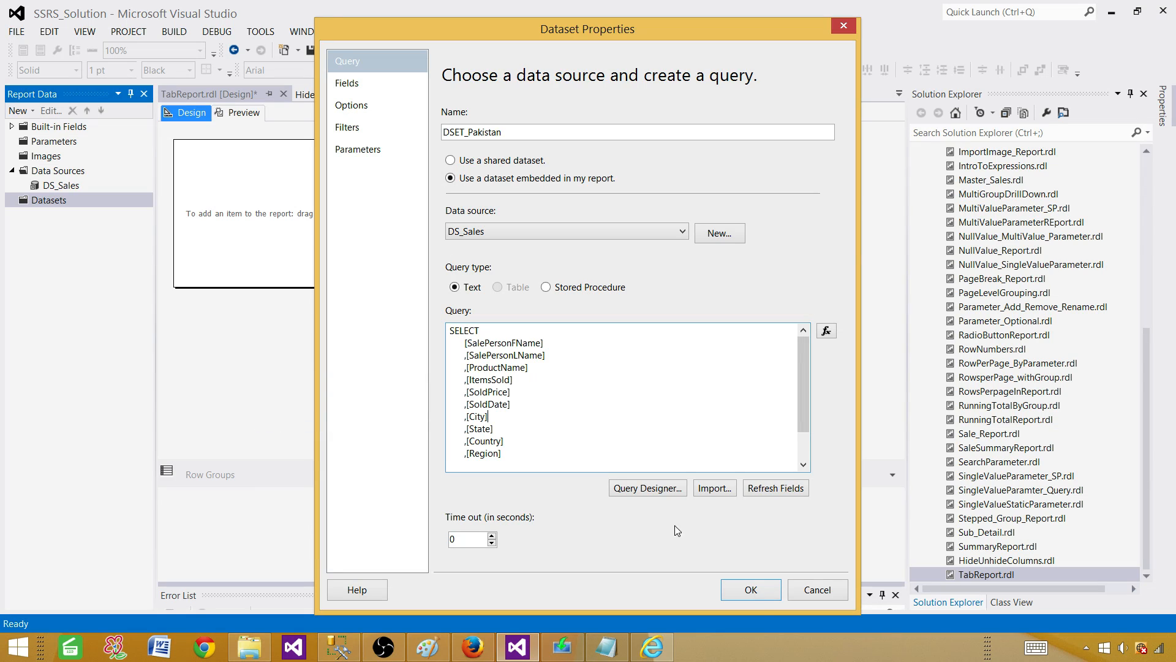
pyautogui.click(750, 590)
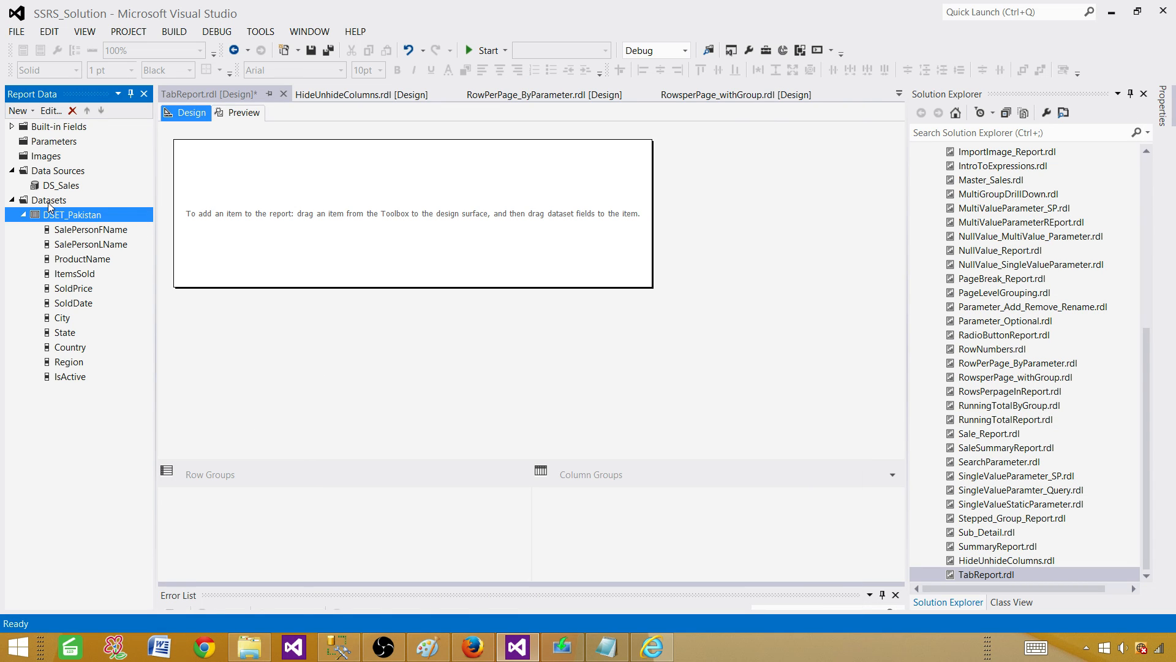
# Start another embedded dataset on DS_Sales and name it DSET_India
pyautogui.rightClick(64, 201)
pyautogui.click(101, 219)
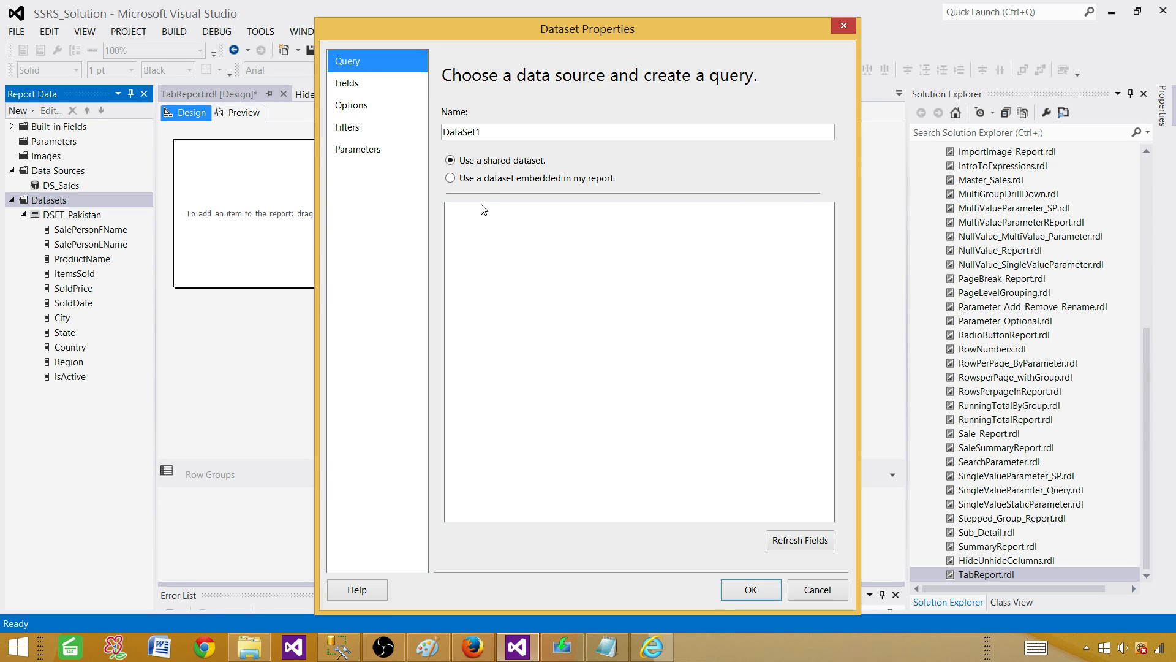
pyautogui.click(484, 179)
pyautogui.click(505, 231)
pyautogui.click(504, 246)
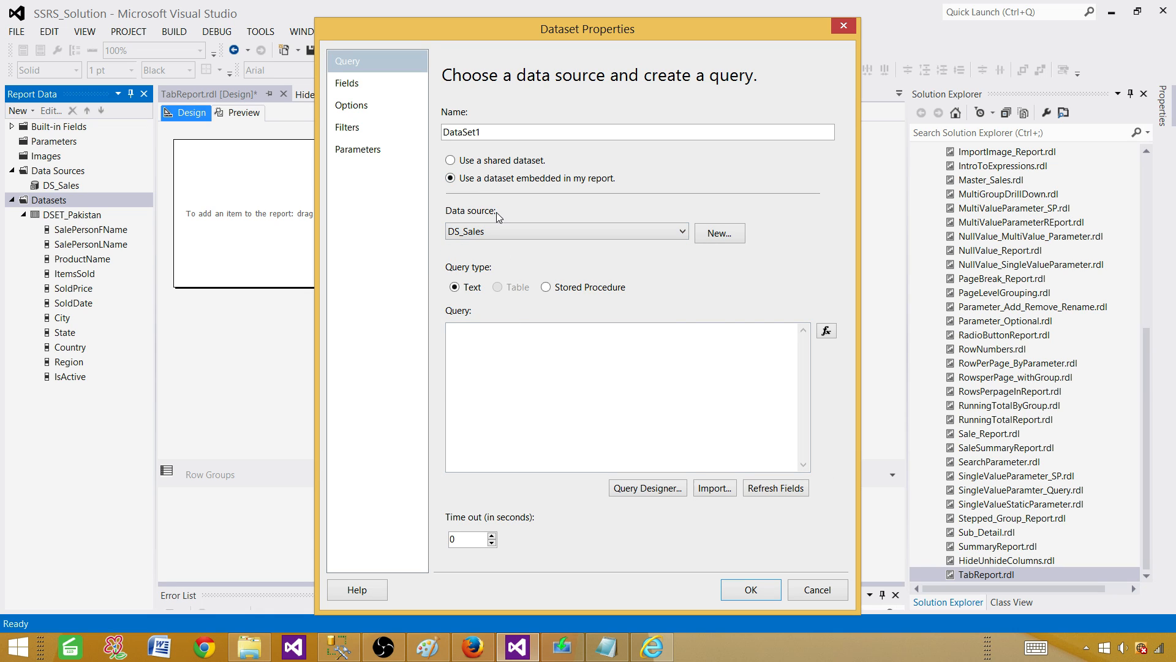
pyautogui.doubleClick(505, 133)
pyautogui.write('DS_In')
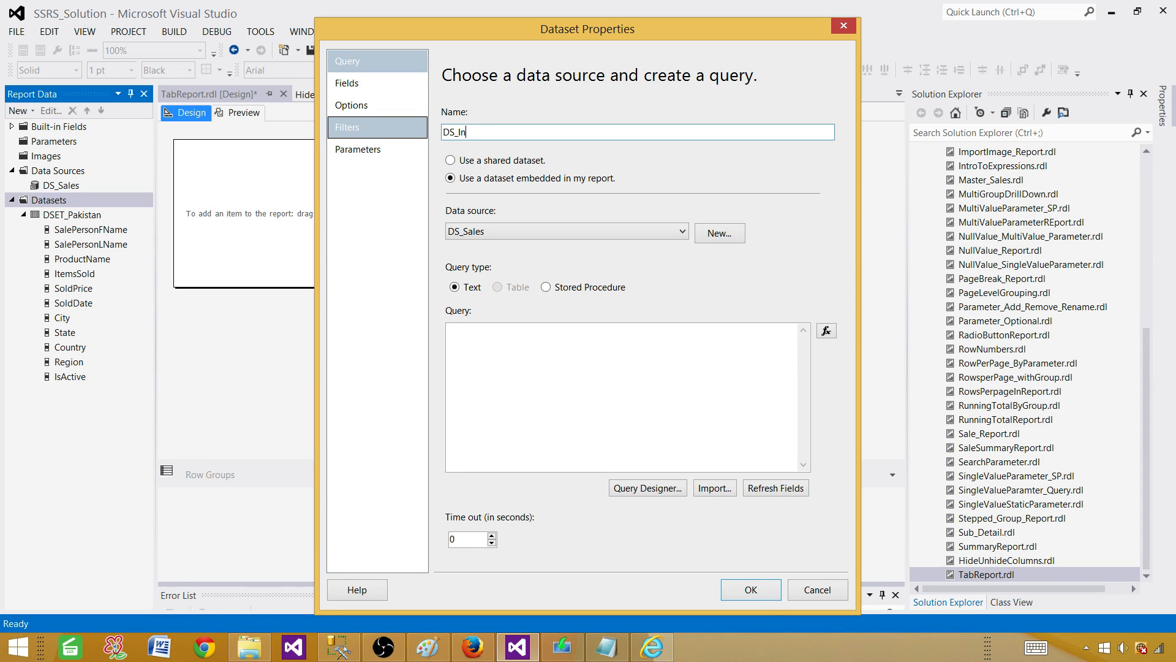
pyautogui.press('BackSpace')
pyautogui.write('ET_India')
# Paste the copied TotalSale query into DSET_India, change its filter to where Country='India', and create the dataset
pyautogui.click(480, 375)
pyautogui.rightClick(570, 354)
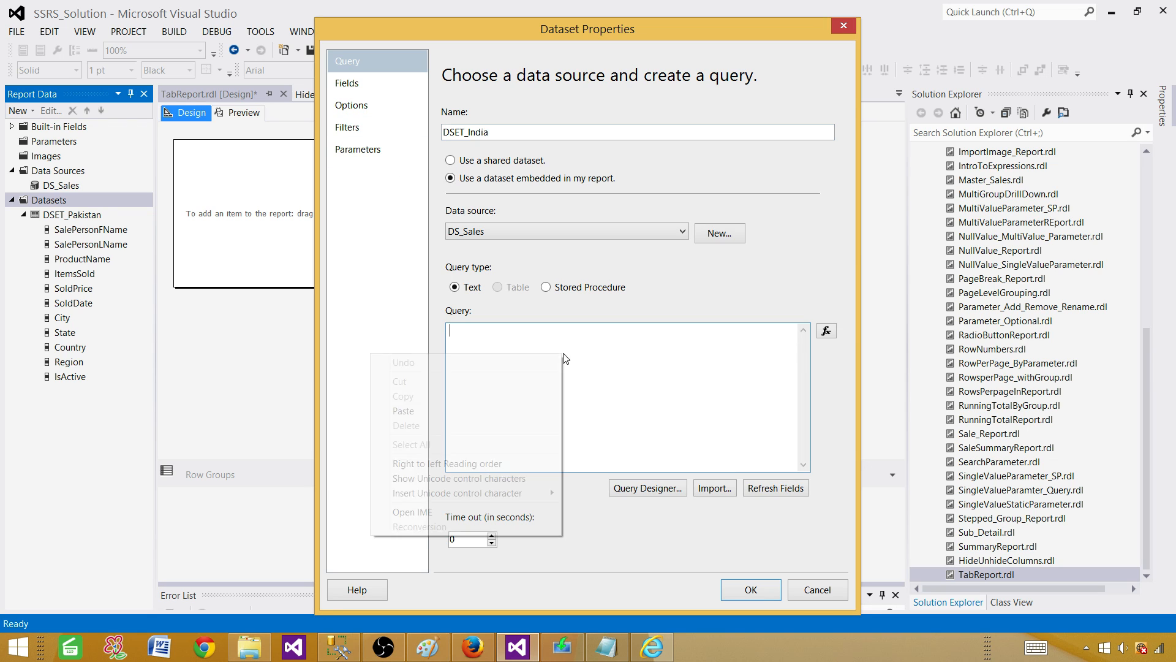
pyautogui.click(422, 412)
pyautogui.moveTo(550, 454); pyautogui.dragTo(515, 454)
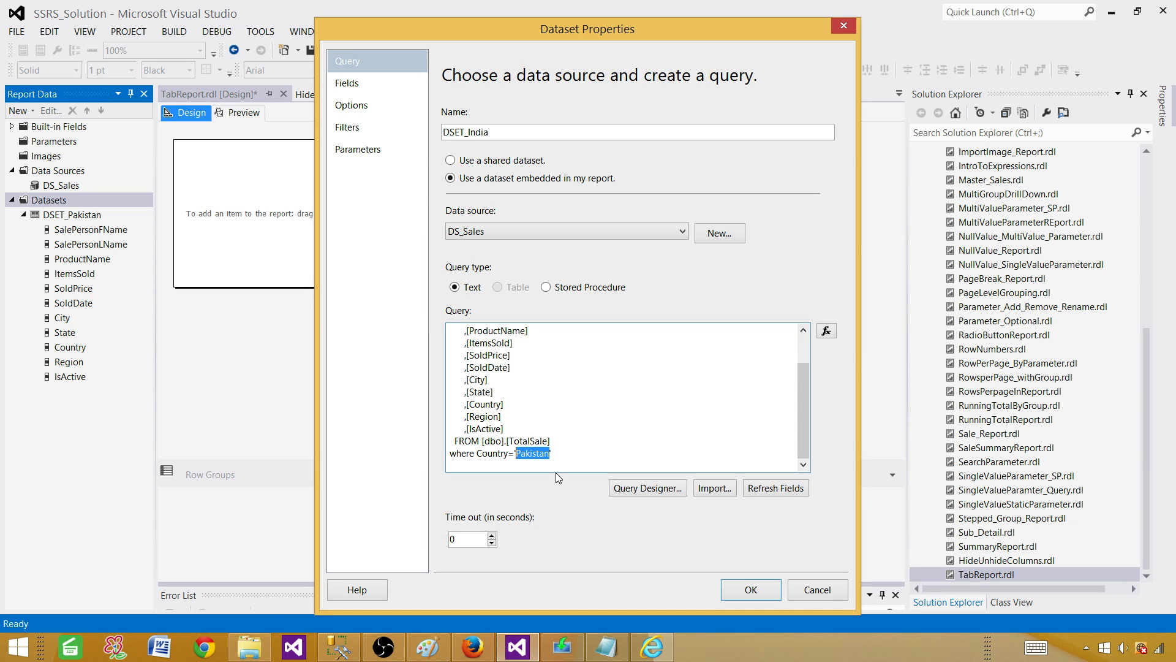
pyautogui.write("India'")
pyautogui.click(751, 590)
pyautogui.click(24, 215)
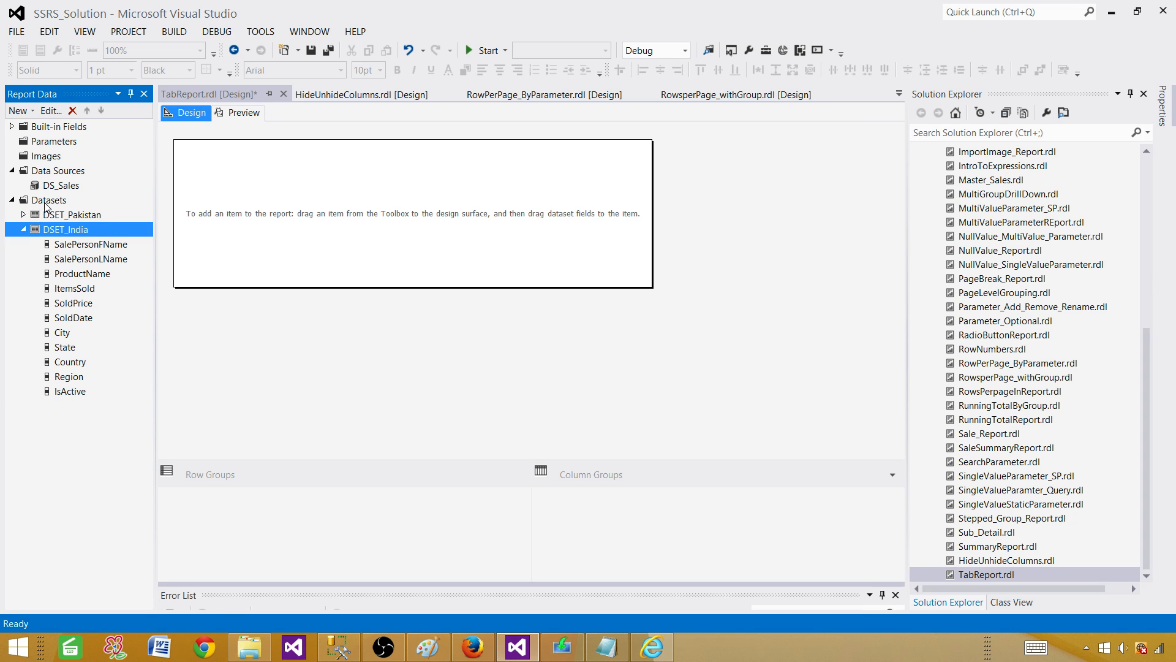
# Start a new embedded dataset named DSET_USA that uses the DS_Sales data source
pyautogui.rightClick(54, 201)
pyautogui.click(80, 212)
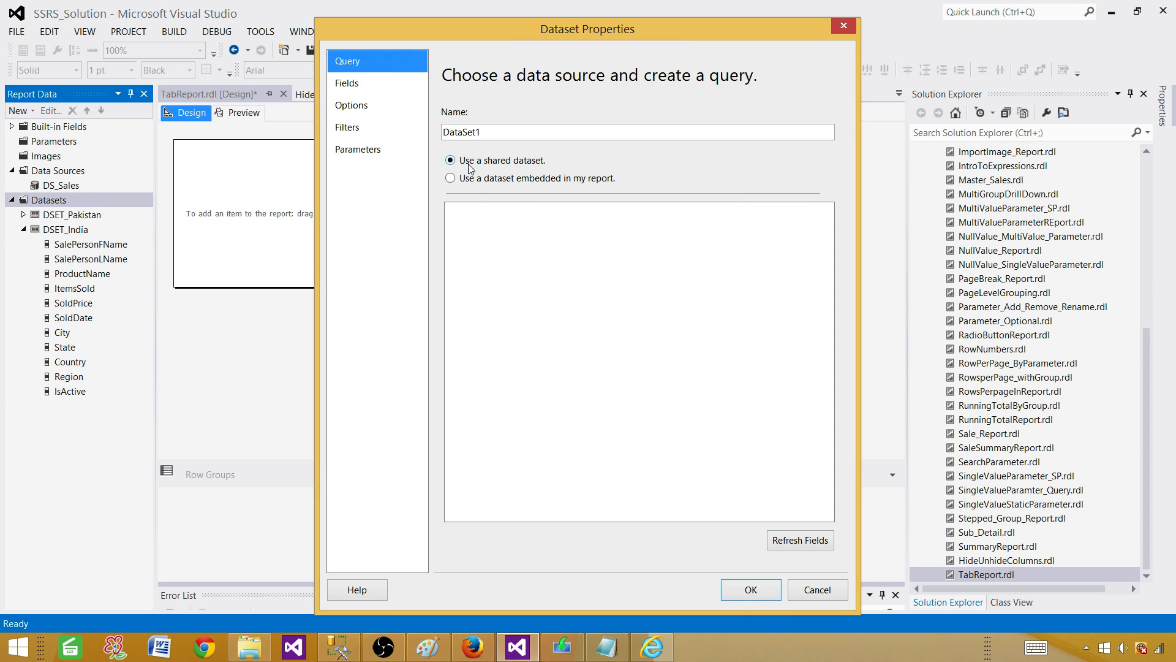
pyautogui.moveTo(490, 132); pyautogui.dragTo(362, 124)
pyautogui.write('D')
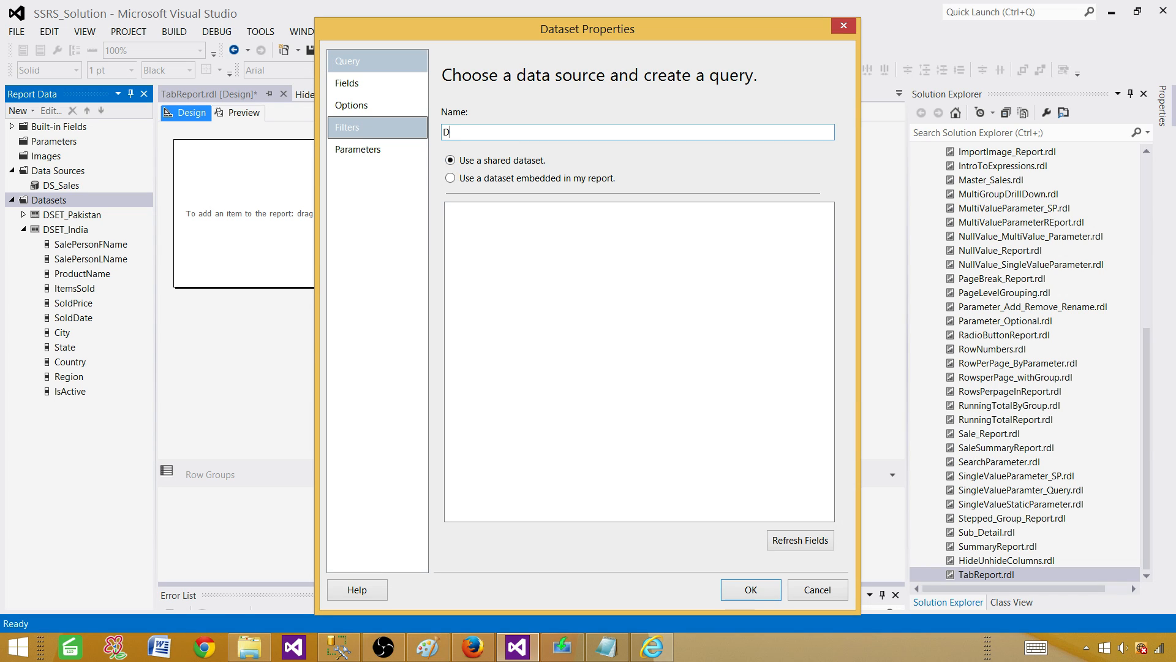
pyautogui.write('SET_USA')
pyautogui.click(464, 178)
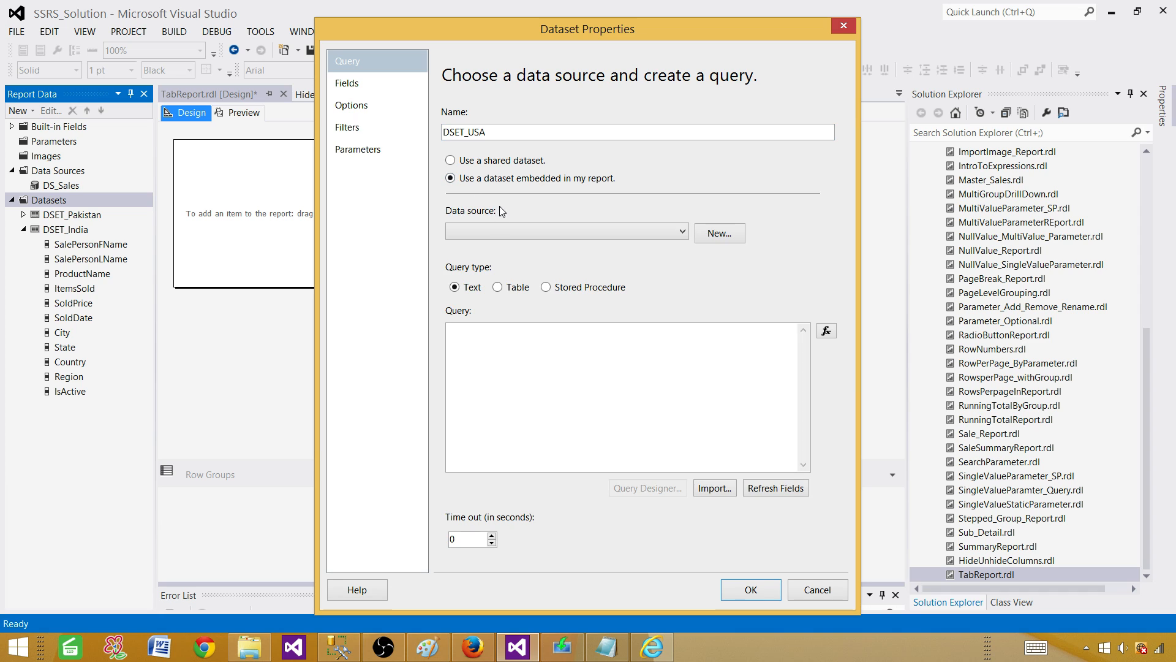
pyautogui.click(494, 234)
pyautogui.click(490, 243)
# Paste the TotalSale query into DSET_USA, change its filter to where Country='USA', and create the dataset
pyautogui.click(512, 342)
pyautogui.rightClick(511, 341)
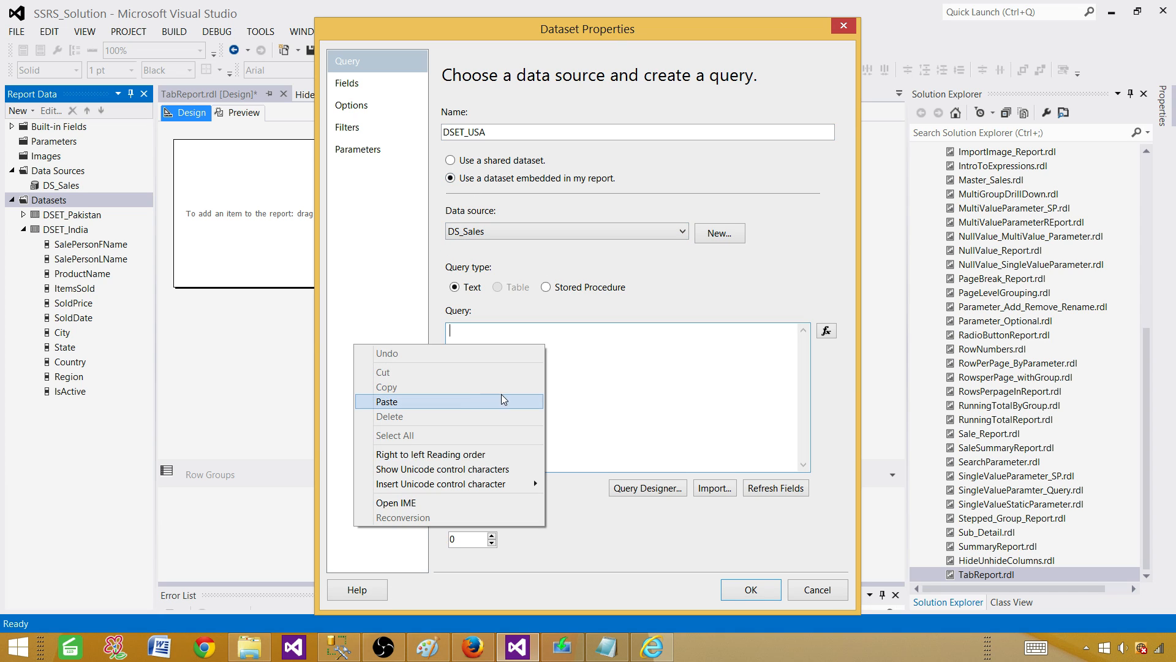
pyautogui.click(498, 399)
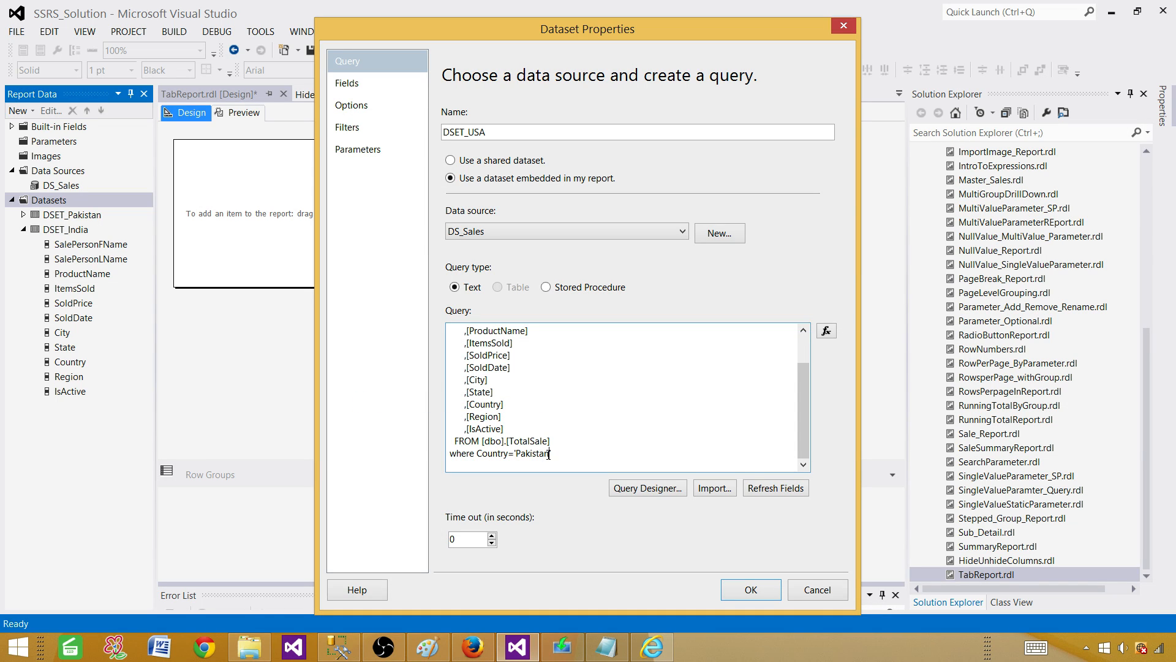
pyautogui.moveTo(549, 454); pyautogui.dragTo(516, 454)
pyautogui.write('USA')
pyautogui.click(740, 599)
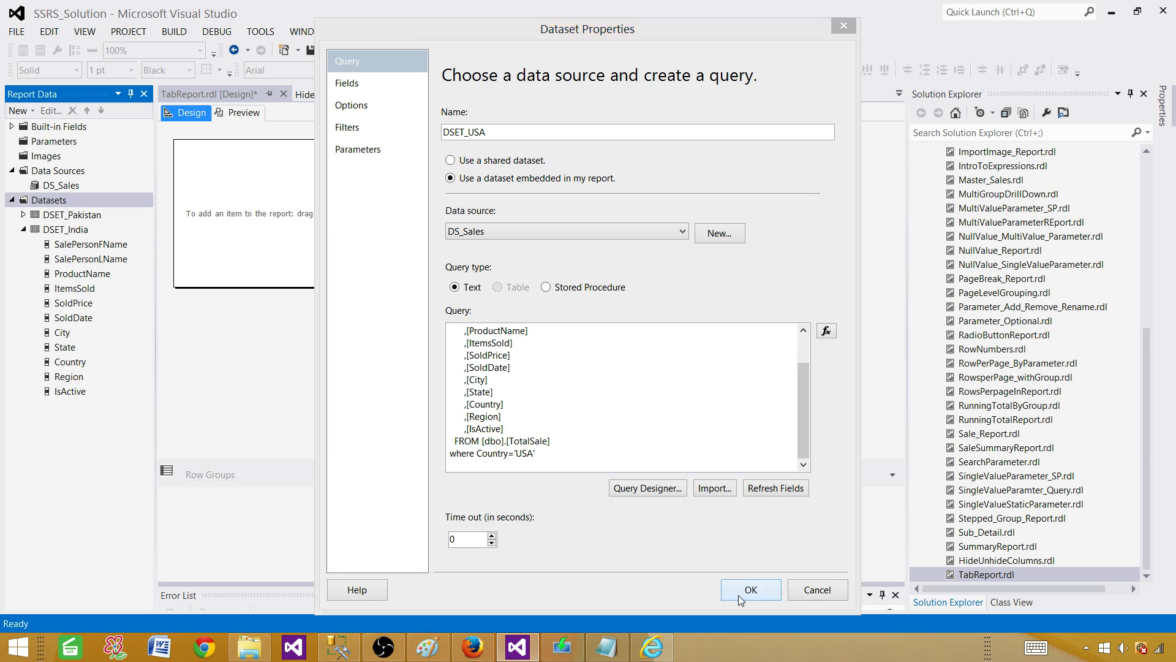
pyautogui.click(23, 230)
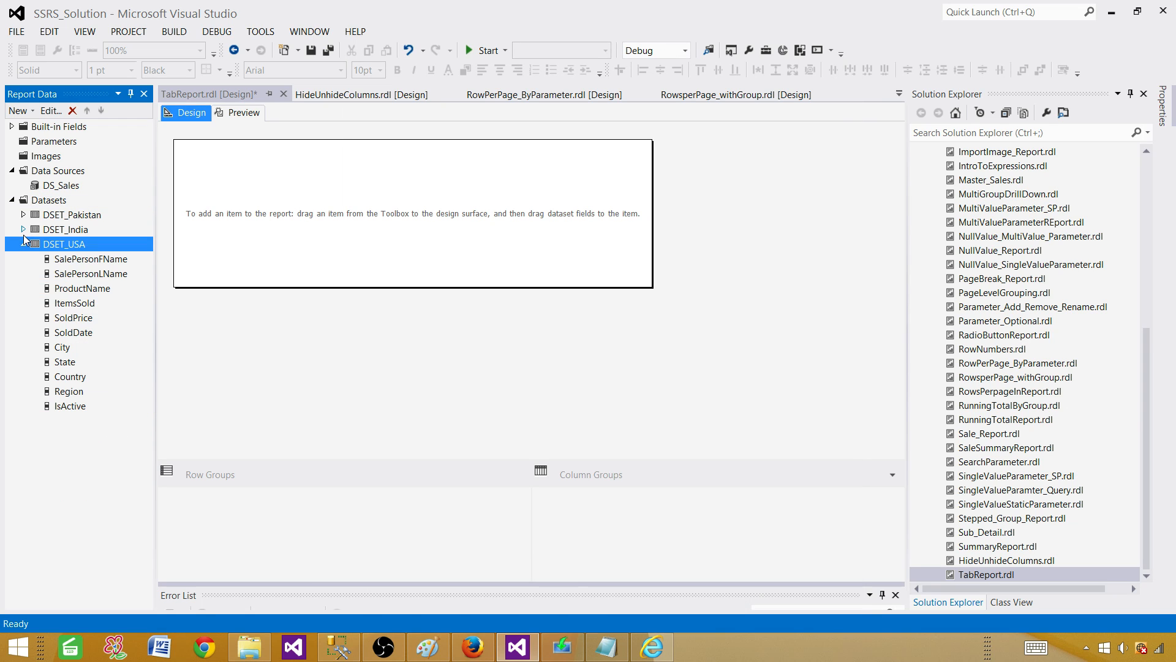
pyautogui.click(354, 206)
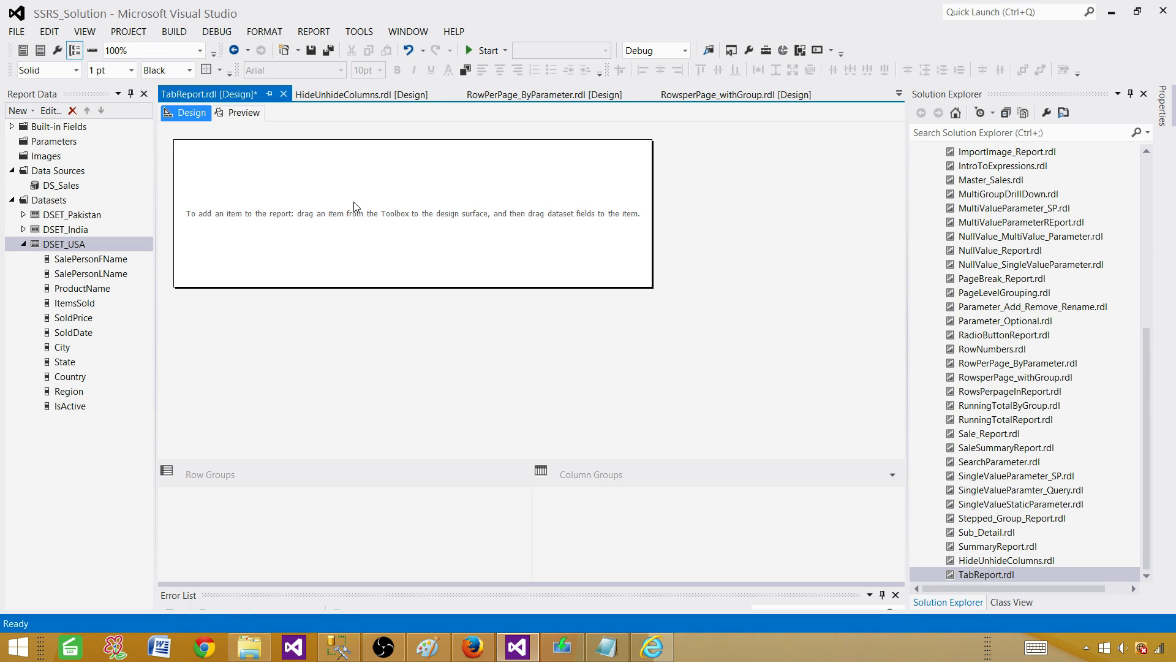
pyautogui.rightClick(204, 151)
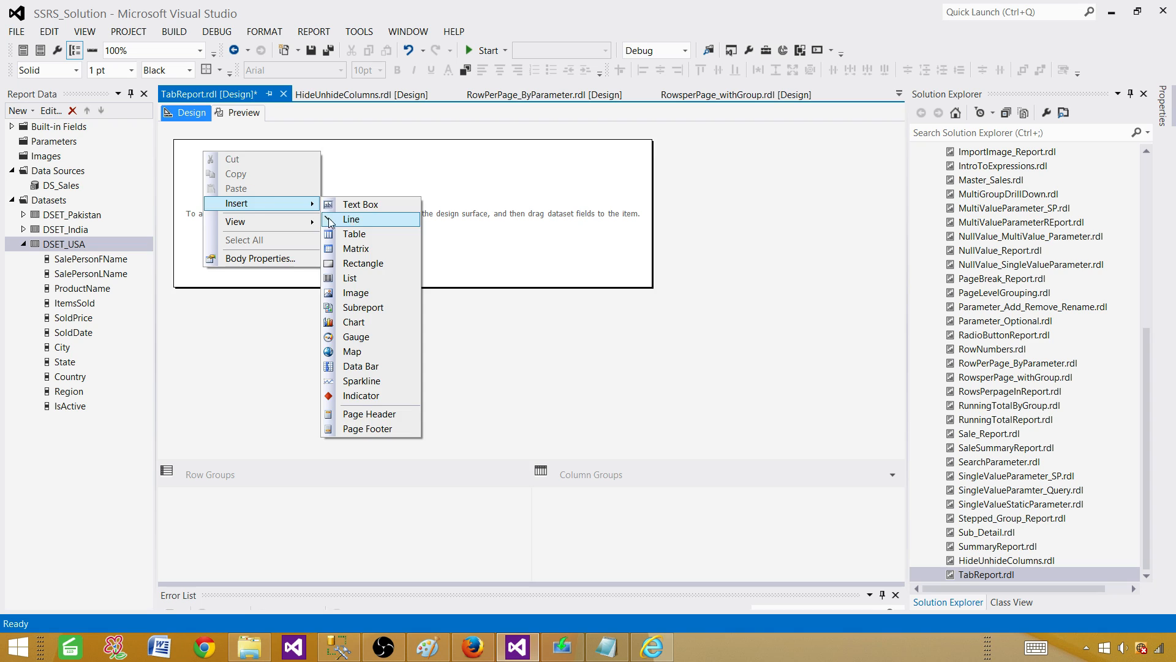
pyautogui.click(257, 341)
pyautogui.rightClick(351, 332)
pyautogui.click(295, 342)
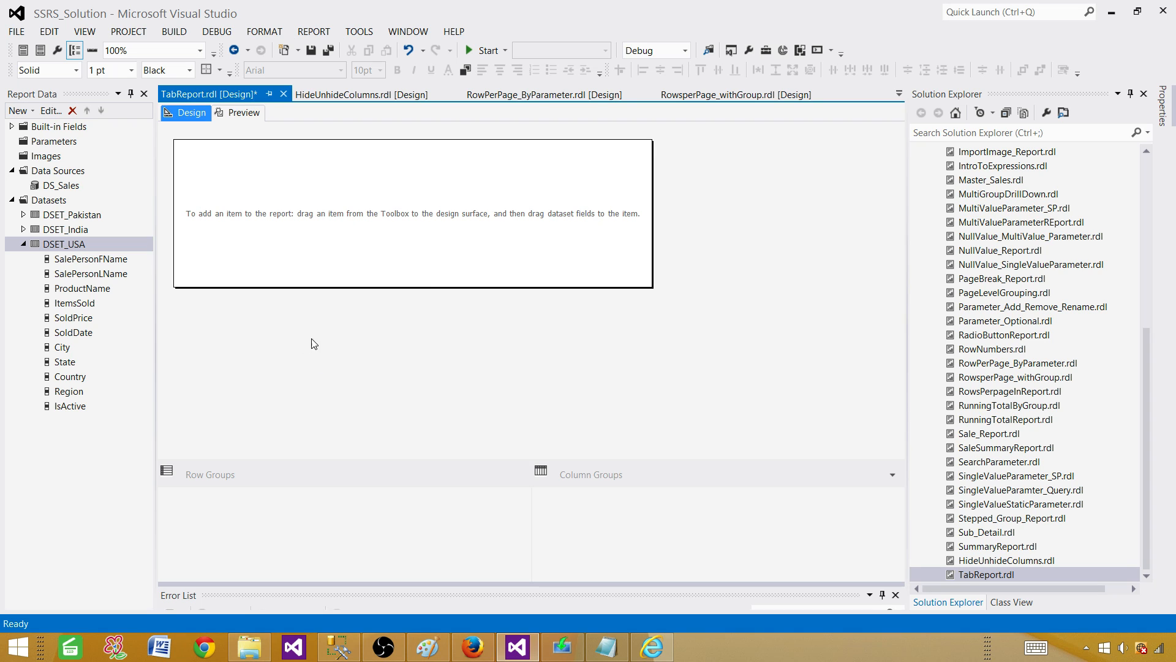
# Add a page header to the report and reduce its height by about a third
pyautogui.rightClick(329, 341)
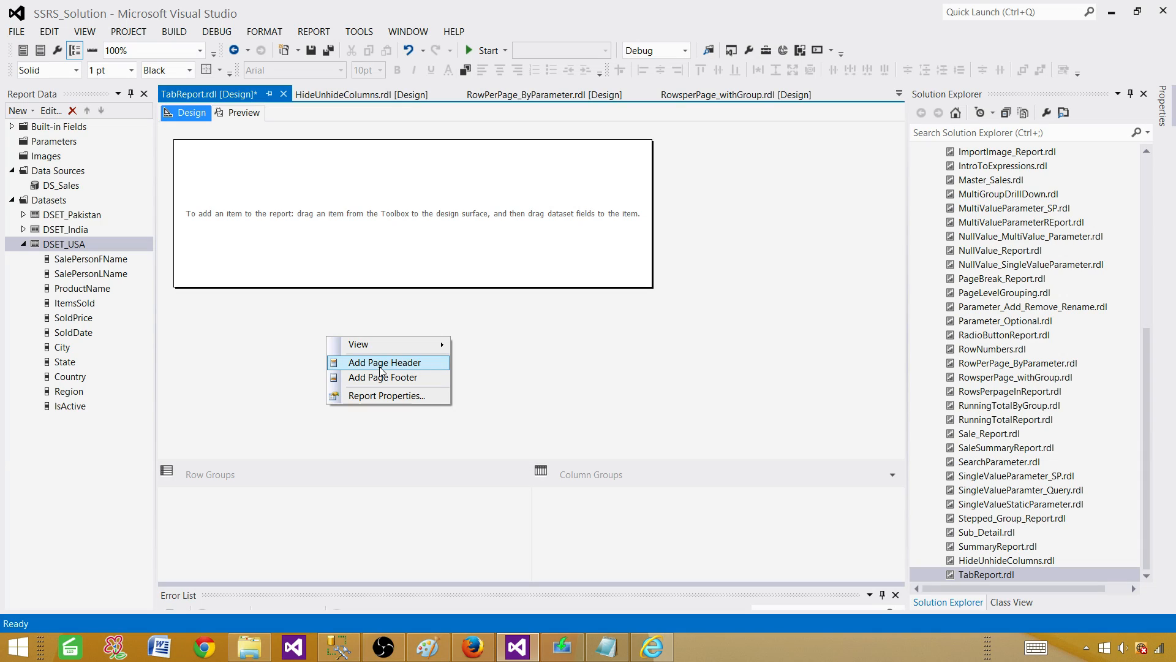
pyautogui.click(391, 368)
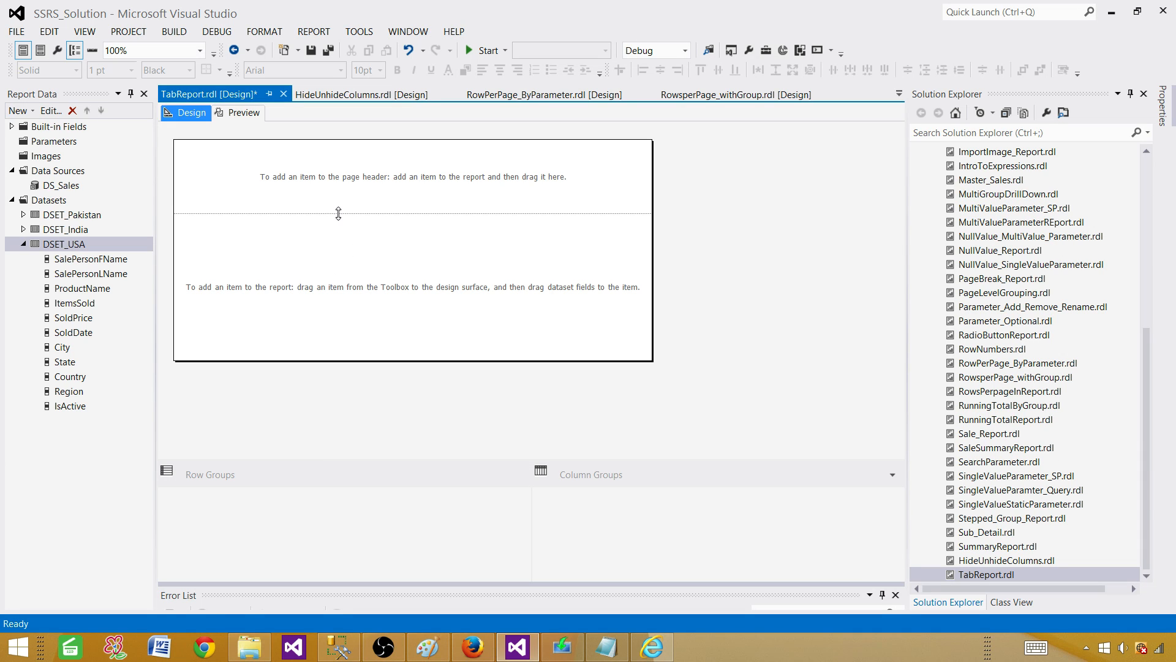
pyautogui.moveTo(339, 213); pyautogui.dragTo(342, 188)
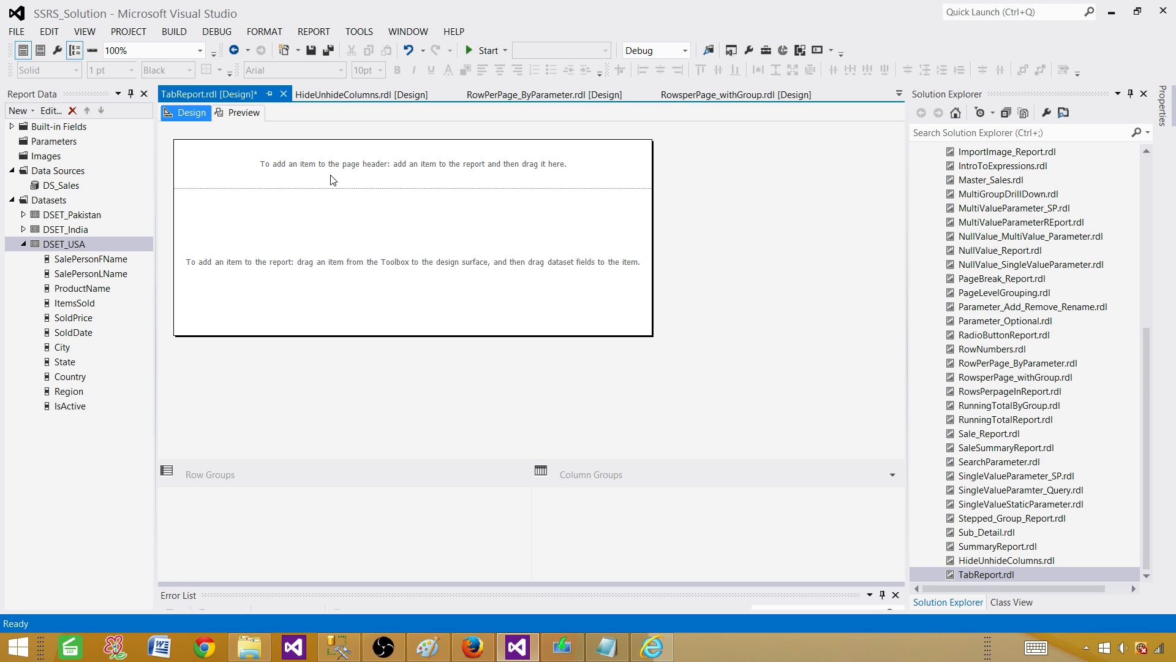
# Insert a text box in the page header, widen it across most of the header, and enter the title Sale Report by Country
pyautogui.rightClick(245, 166)
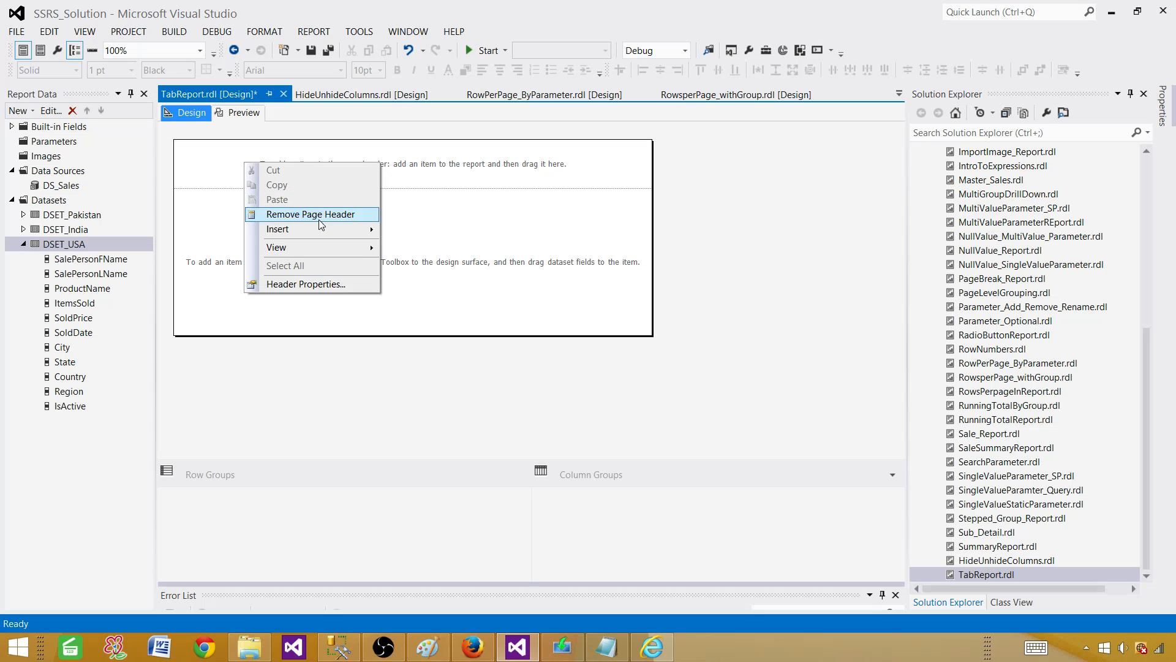
pyautogui.moveTo(321, 227)
pyautogui.click(418, 236)
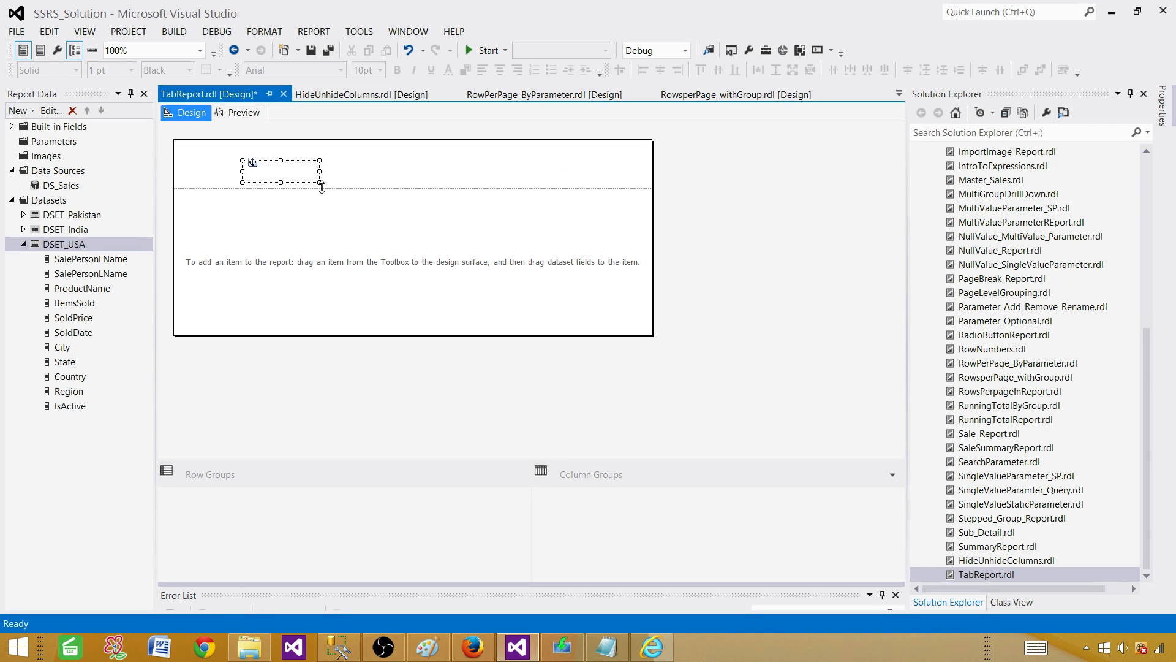
pyautogui.moveTo(320, 172); pyautogui.dragTo(550, 171)
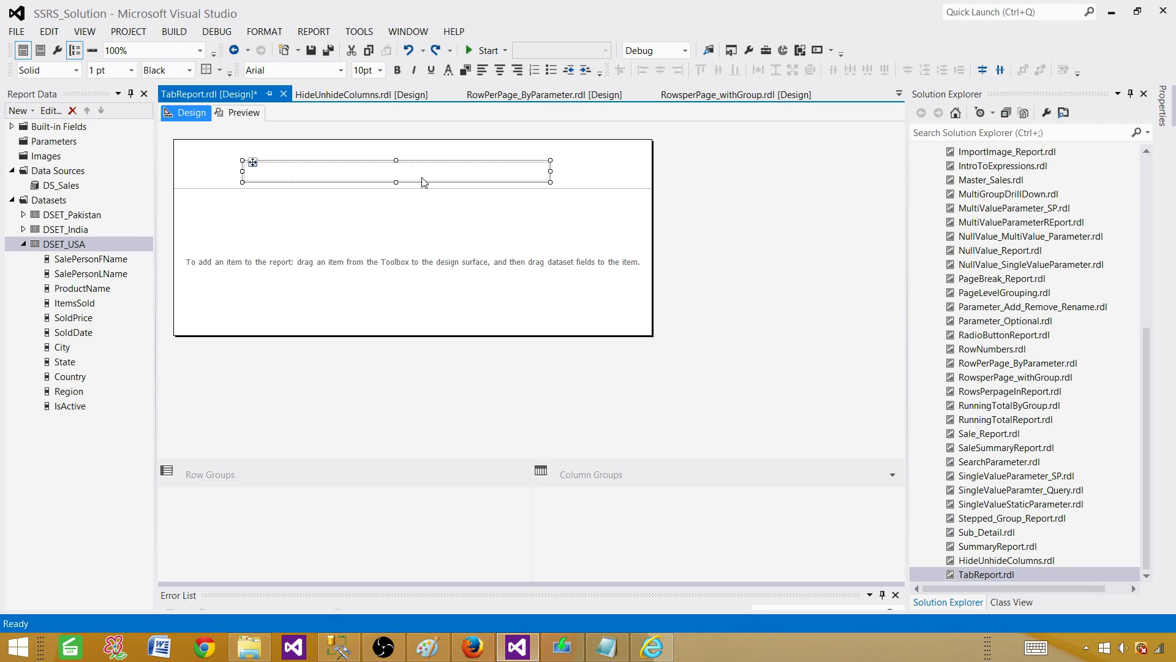
pyautogui.click(432, 179)
pyautogui.write('Sale Report by Country')
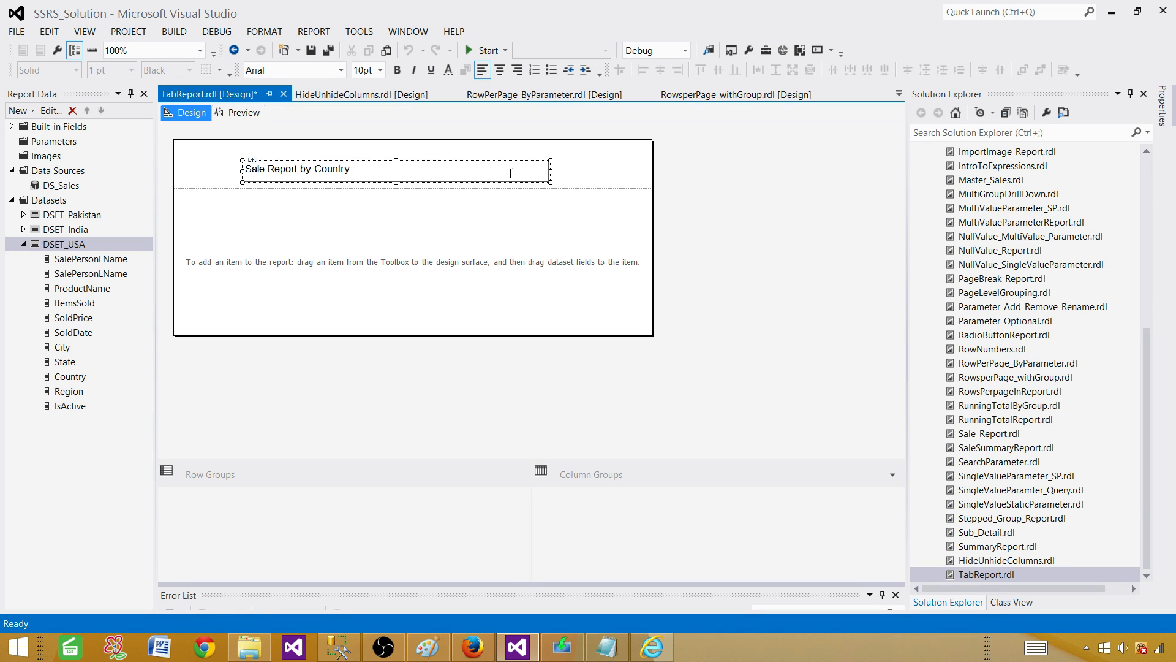
pyautogui.click(586, 170)
# Make the header title bold and give its text box a gold background
pyautogui.click(478, 179)
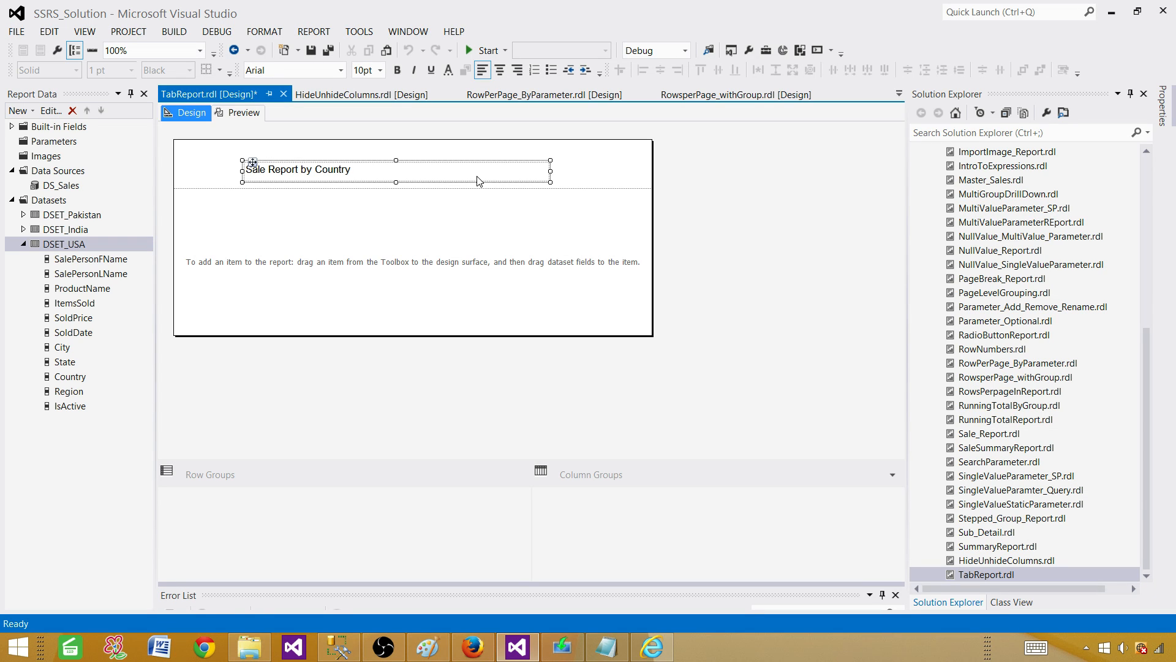
pyautogui.click(398, 70)
pyautogui.click(465, 70)
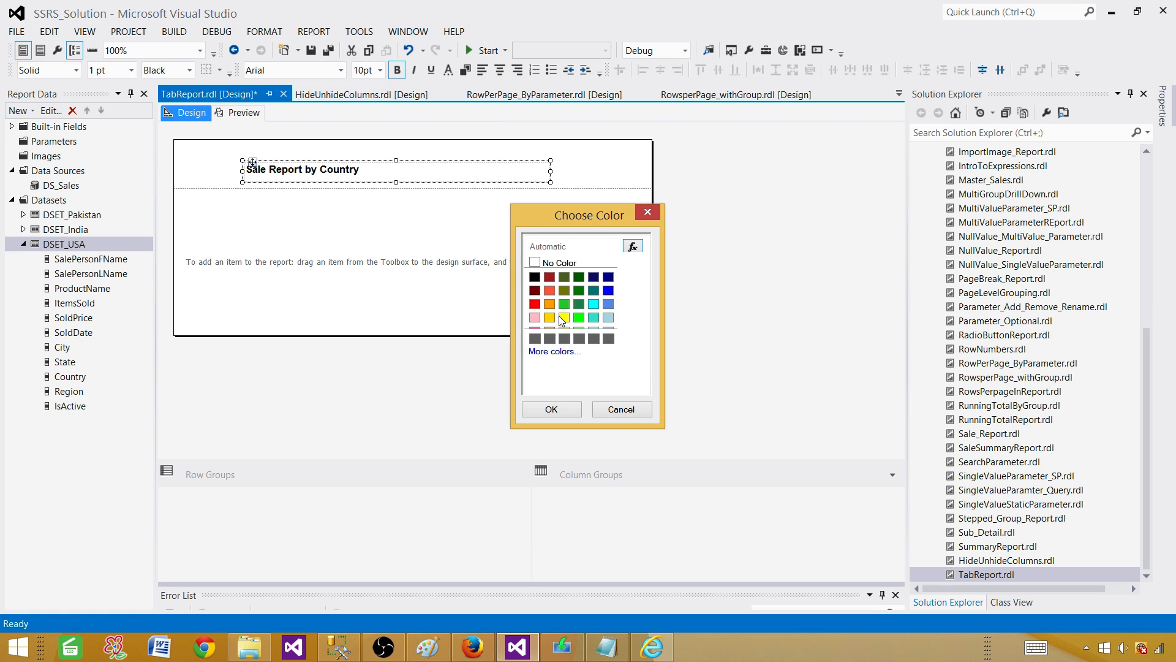
pyautogui.click(549, 317)
pyautogui.click(551, 409)
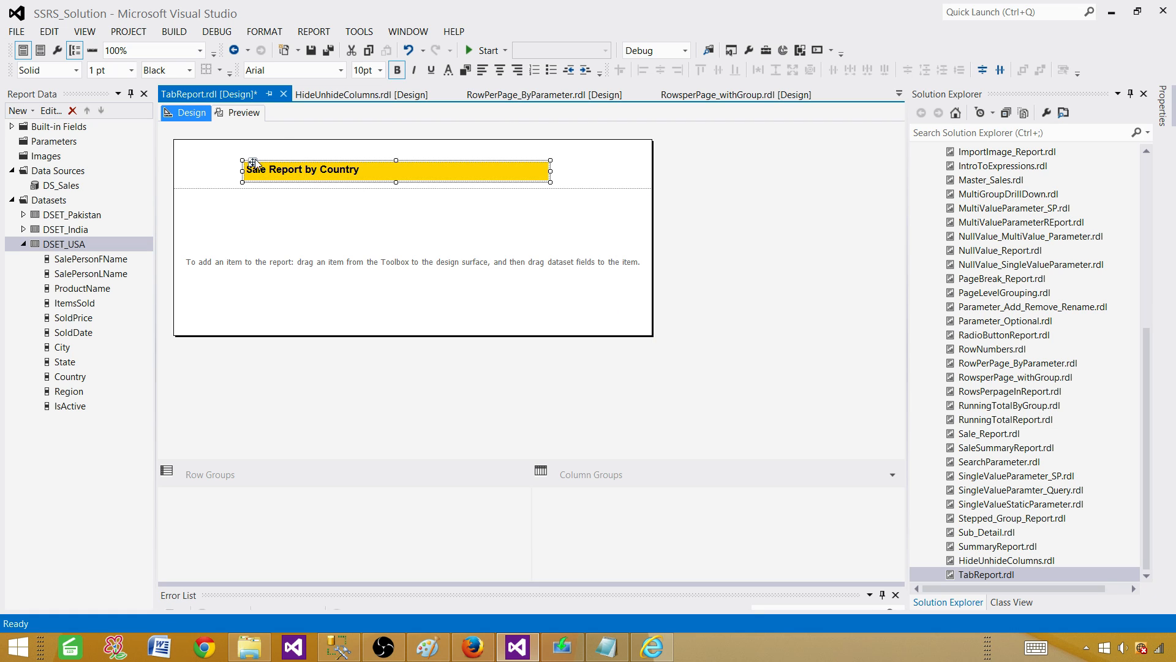
# Extend the title text box toward the header's upper-left corner and shorten the header to fit closely beneath it
pyautogui.moveTo(244, 161); pyautogui.dragTo(207, 150)
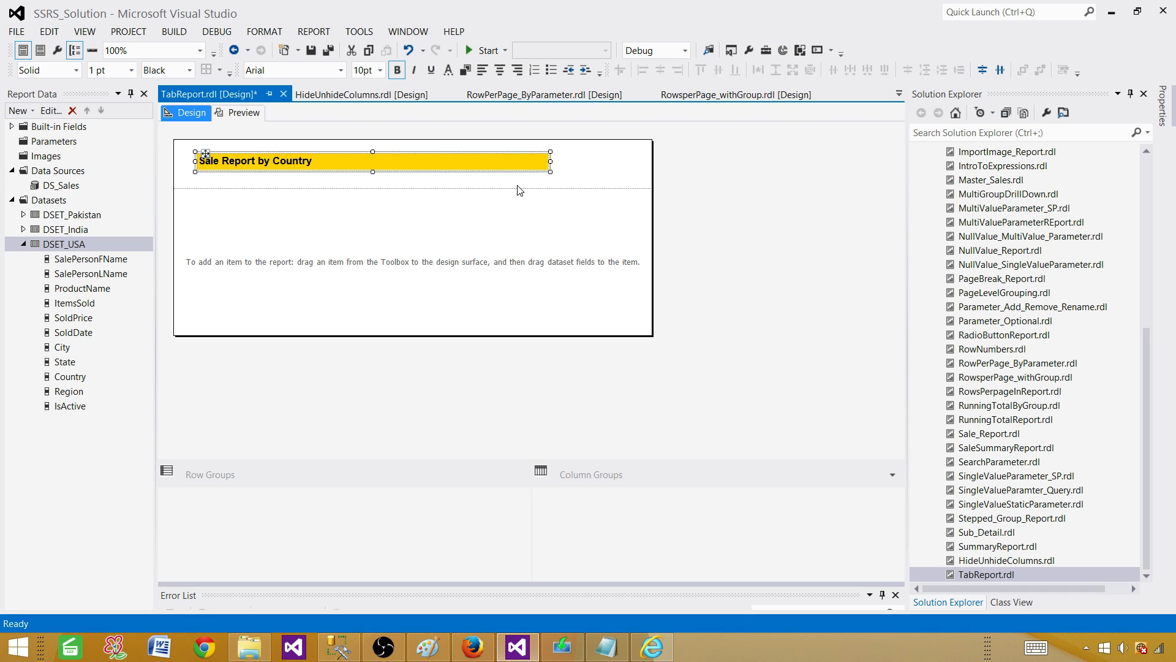
pyautogui.click(517, 190)
pyautogui.moveTo(425, 188); pyautogui.dragTo(426, 177)
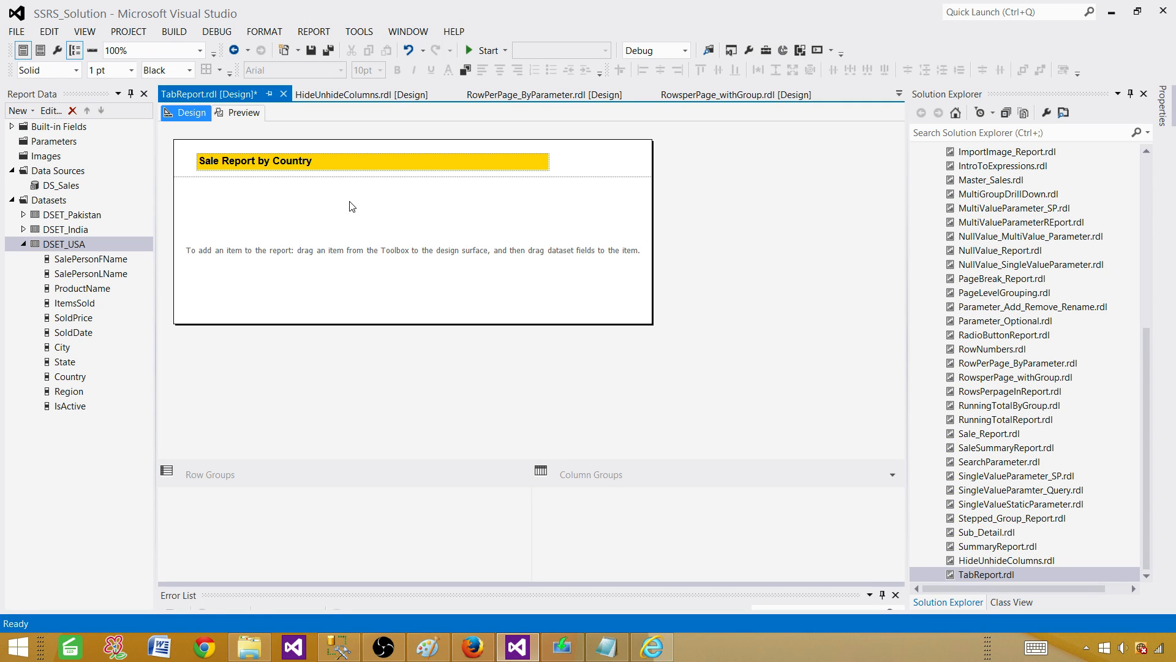
# Insert a rectangle in the report body below the header, widen it to the title's right edge, and reduce it to a thin strip
pyautogui.click(56, 159)
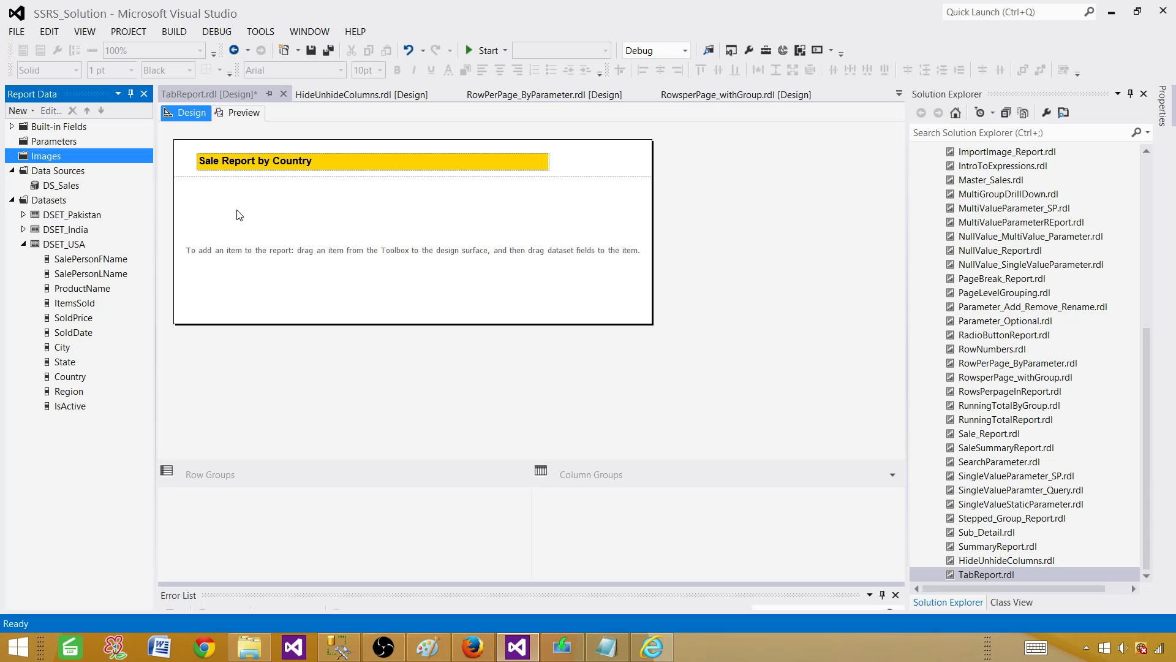
pyautogui.rightClick(219, 191)
pyautogui.moveTo(274, 244)
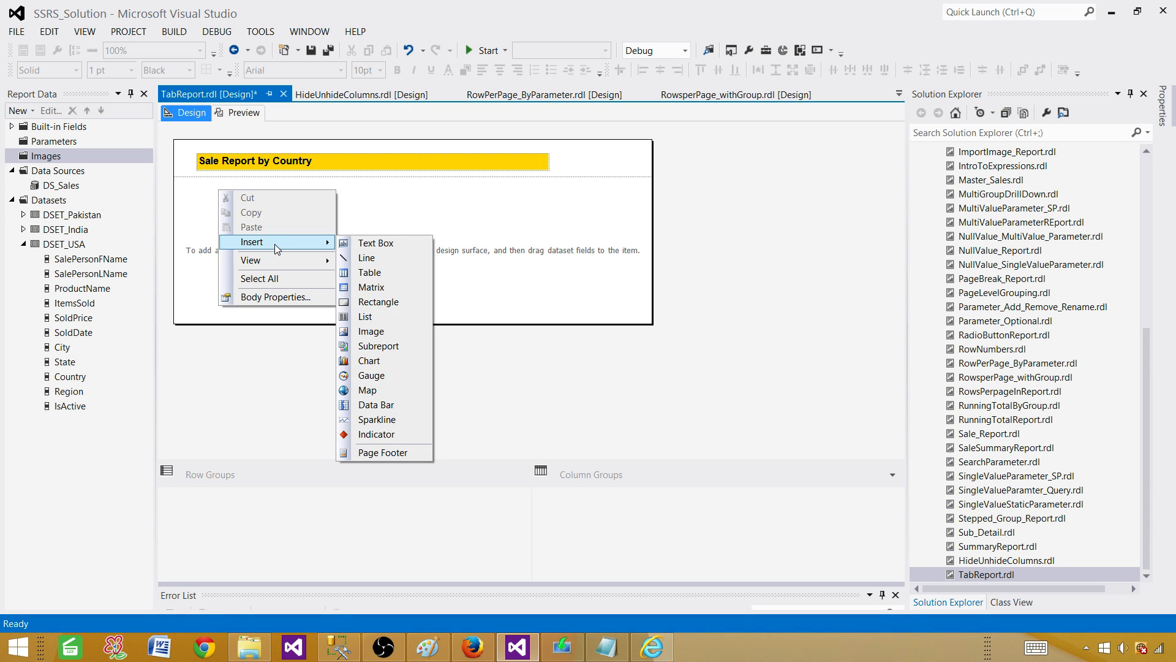
pyautogui.click(398, 300)
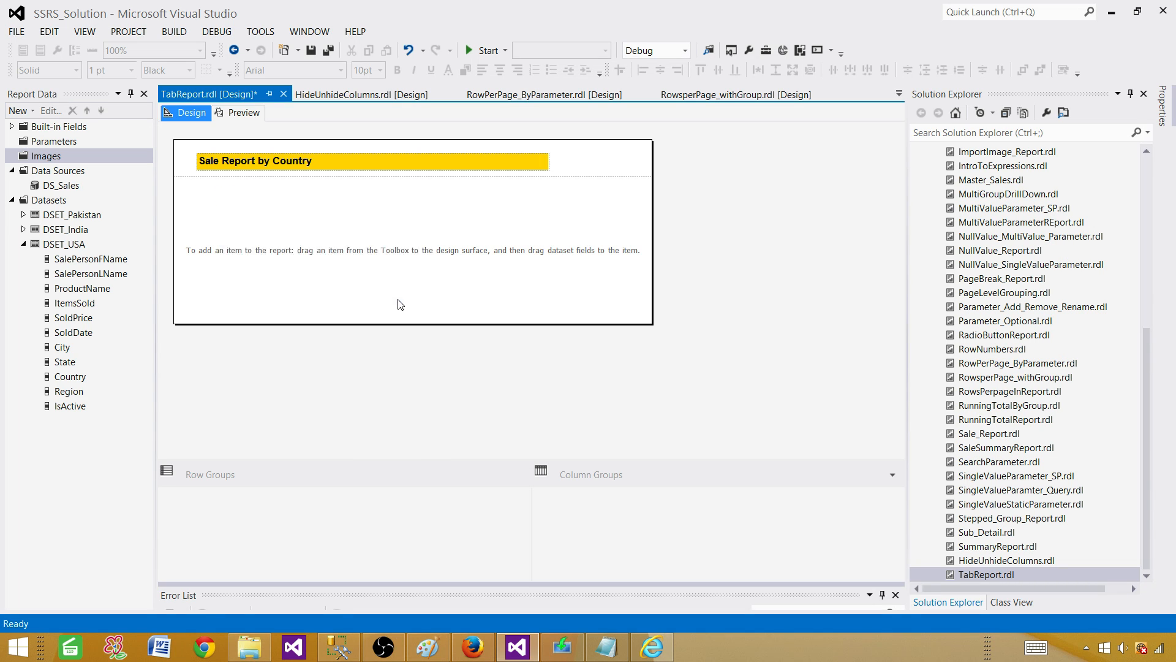
pyautogui.moveTo(377, 227); pyautogui.dragTo(540, 220)
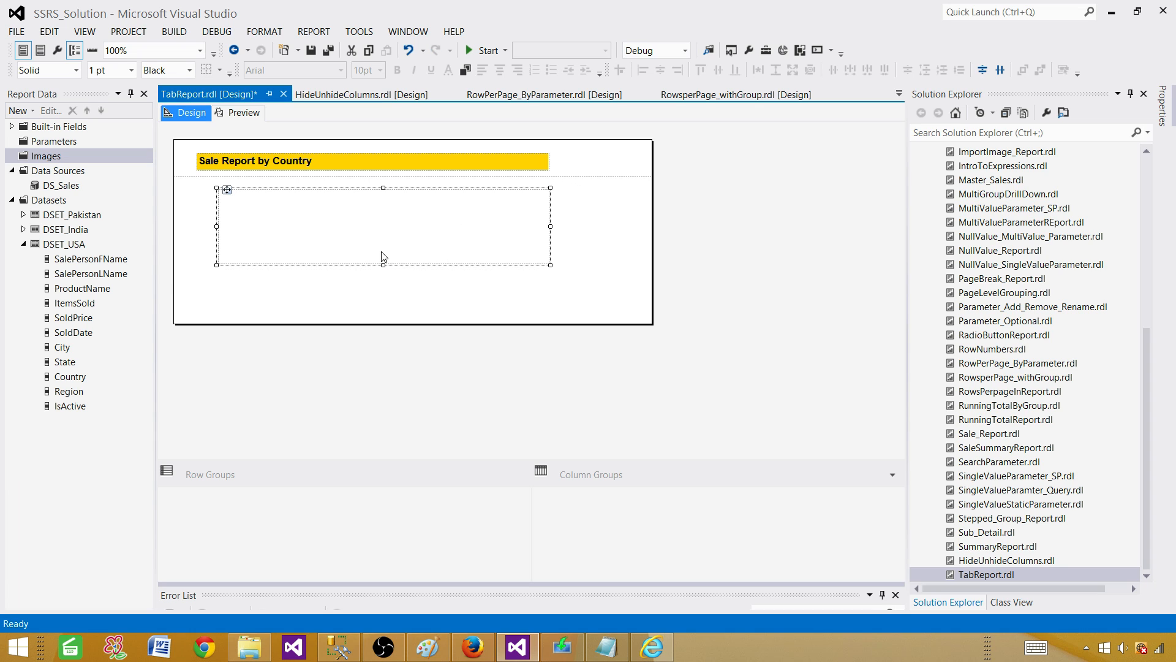
pyautogui.moveTo(383, 264); pyautogui.dragTo(384, 213)
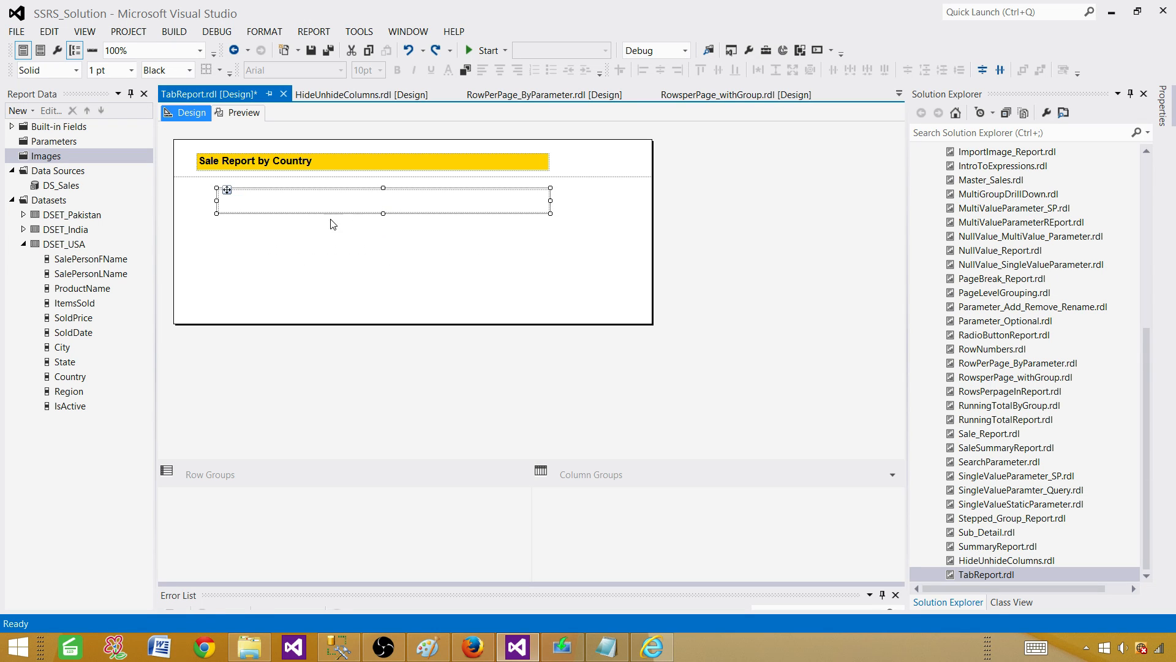
# Insert a text box inside the rectangle and move it to the rectangle's upper-left corner
pyautogui.rightClick(302, 203)
pyautogui.moveTo(354, 269)
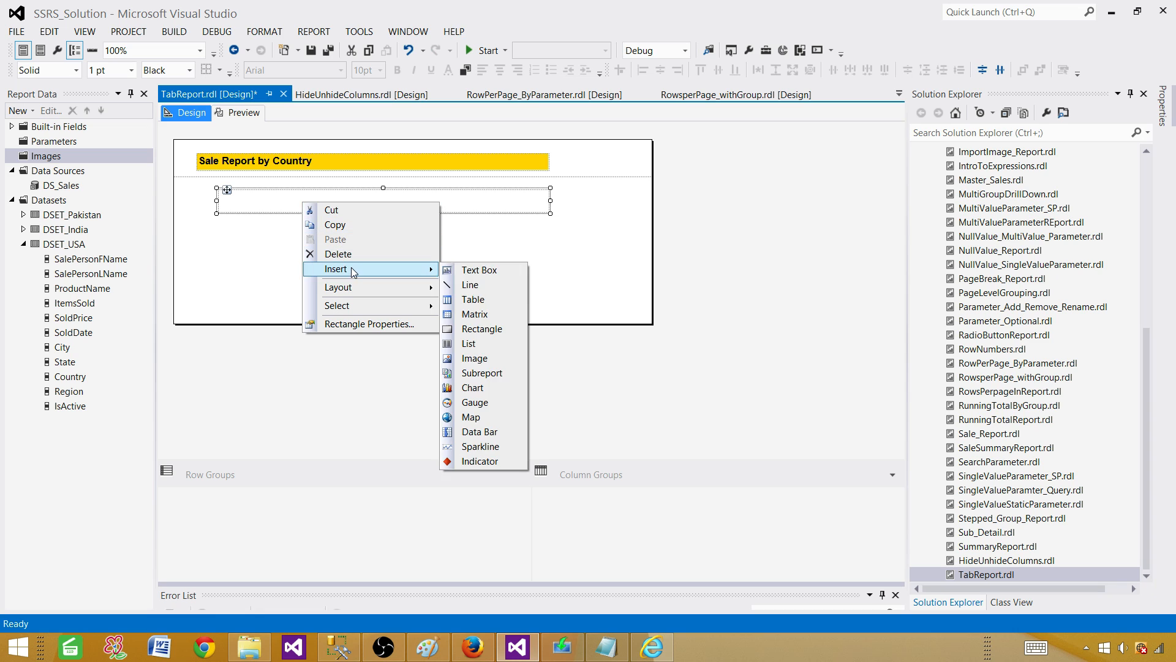
pyautogui.click(481, 270)
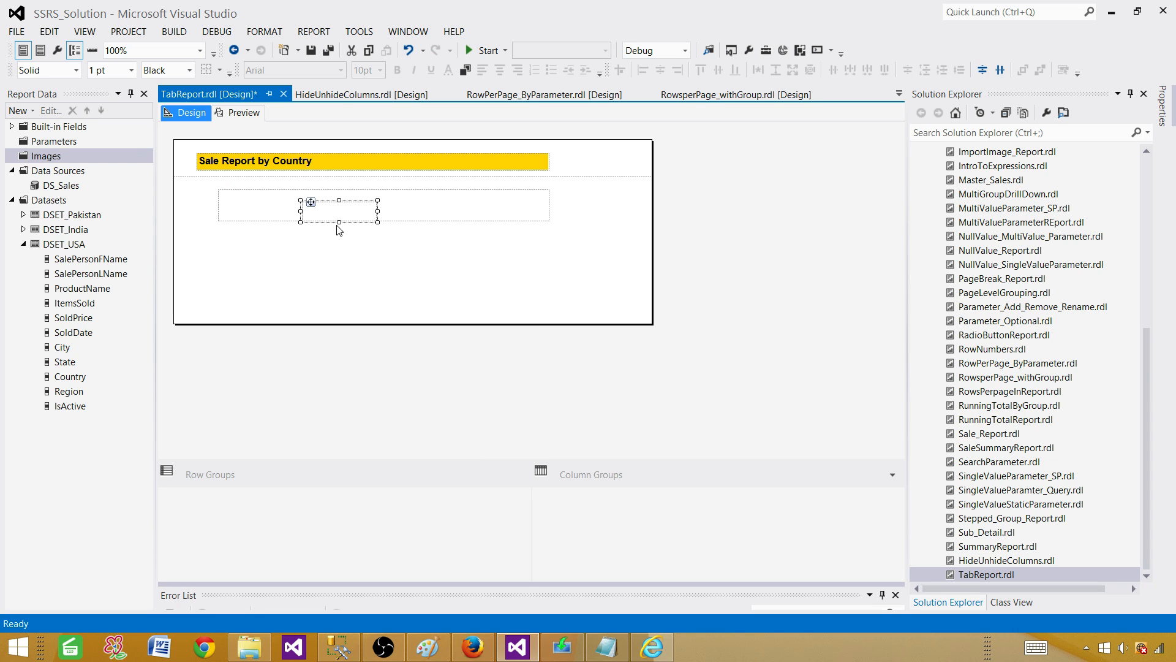
pyautogui.moveTo(311, 202); pyautogui.dragTo(227, 190)
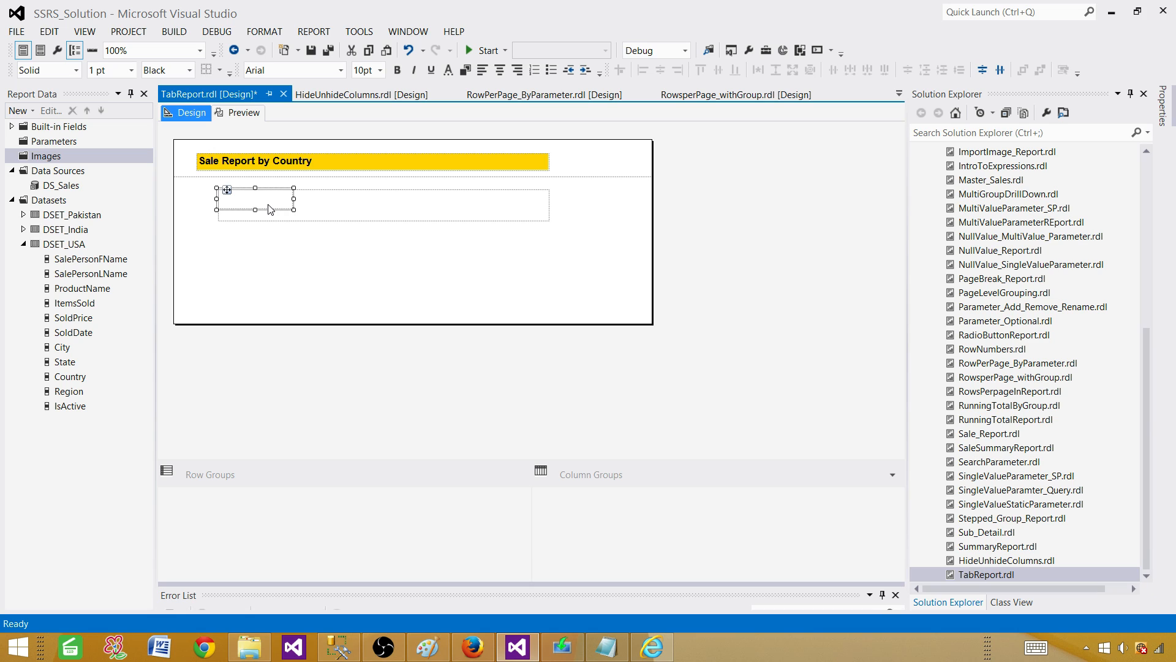
# Paste copies of the text box into the rectangle and line up two of them edge to edge after the first
pyautogui.hotkey('ctrl', 'v')
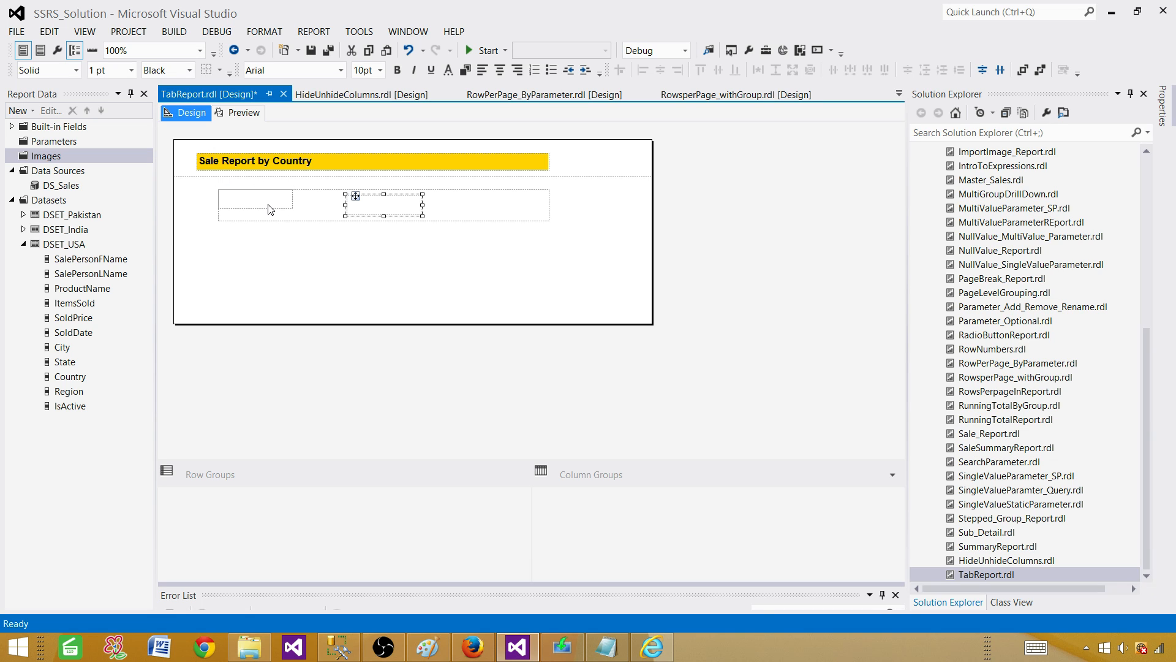
pyautogui.click(440, 210)
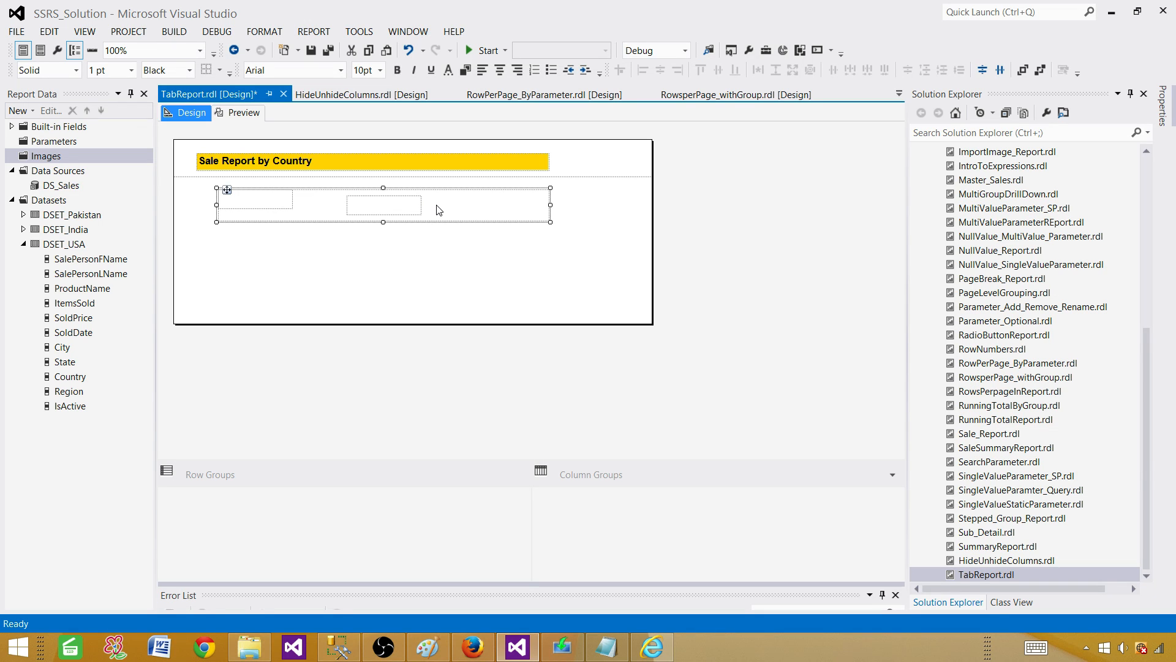
pyautogui.hotkey('ctrl', 'v')
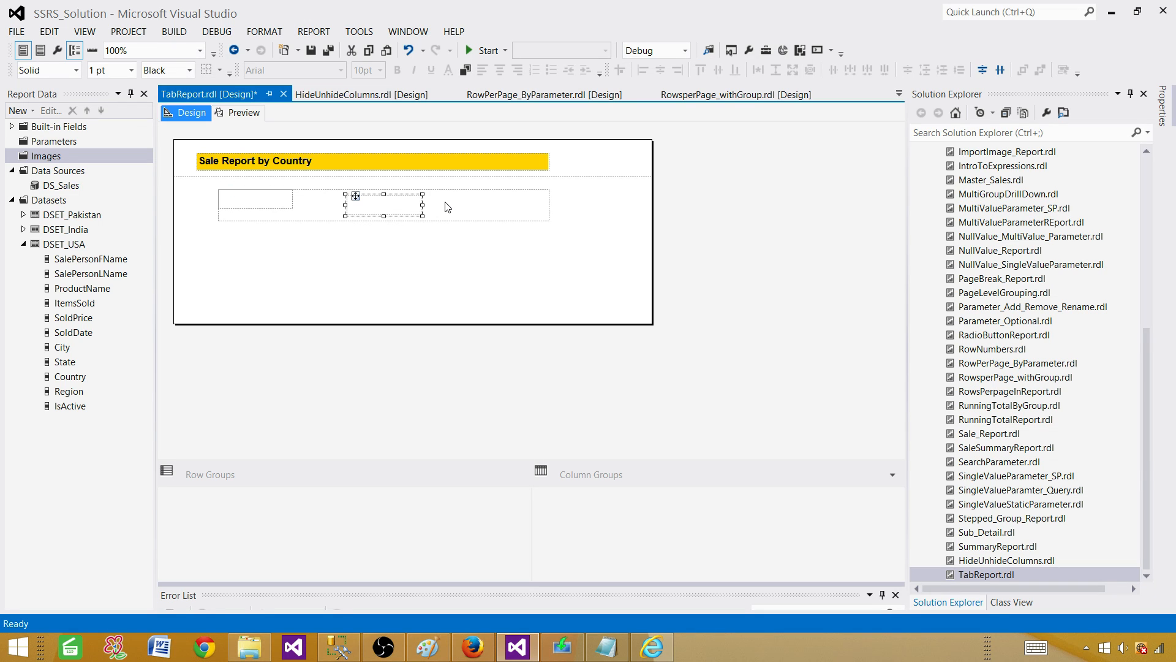
pyautogui.moveTo(358, 196); pyautogui.dragTo(441, 195)
pyautogui.click(404, 234)
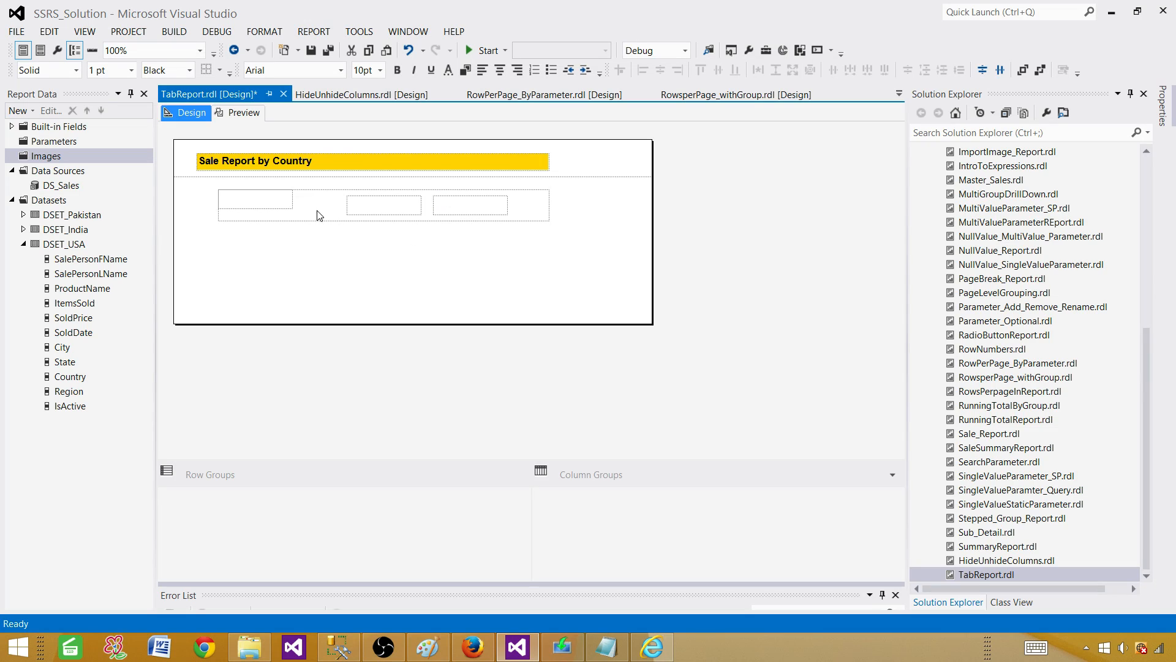
pyautogui.click(378, 207)
pyautogui.moveTo(355, 195); pyautogui.dragTo(305, 194)
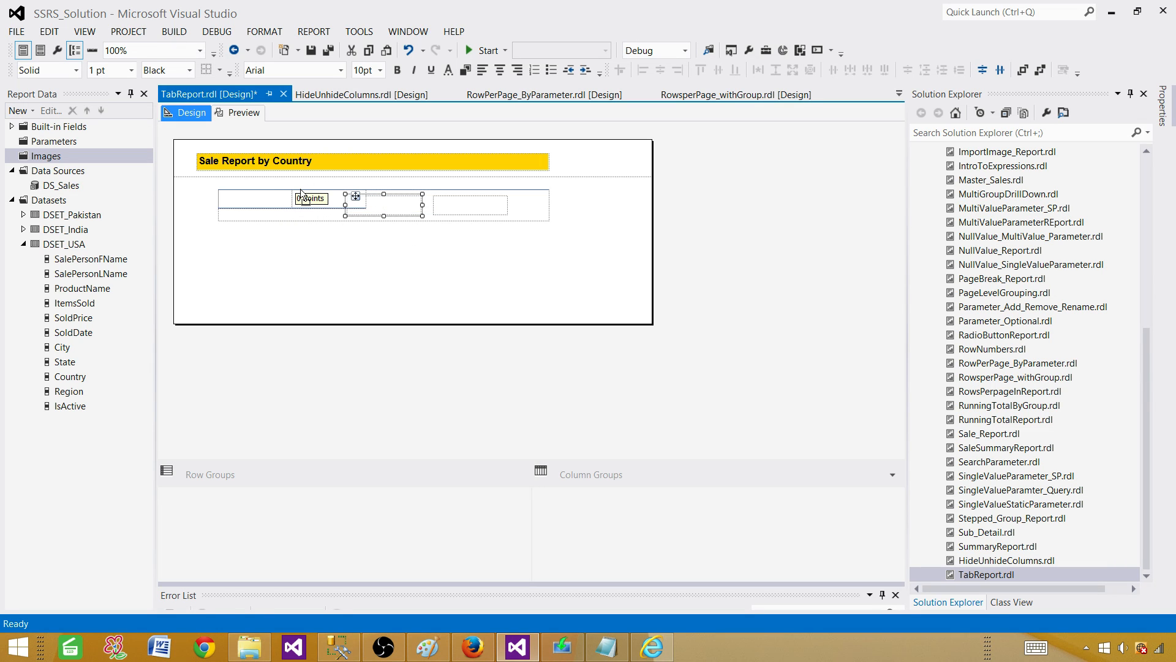
pyautogui.click(449, 205)
pyautogui.moveTo(441, 196); pyautogui.dragTo(375, 192)
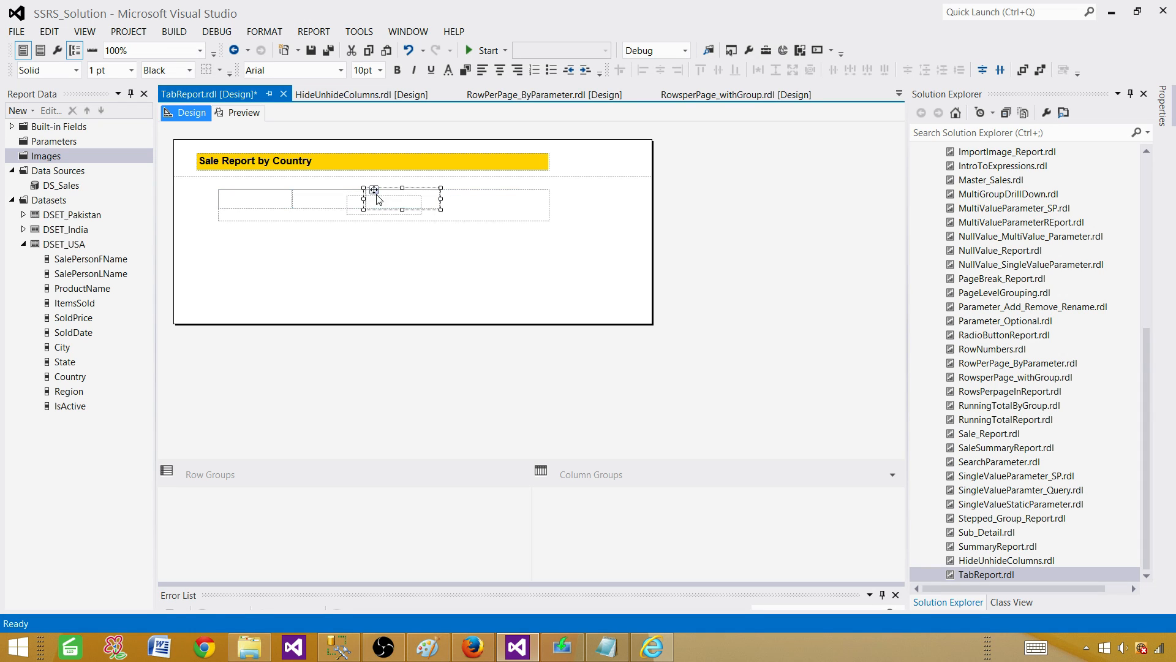
# Delete the surplus text box copy that overlaps the row of three inside the rectangle
pyautogui.click(411, 211)
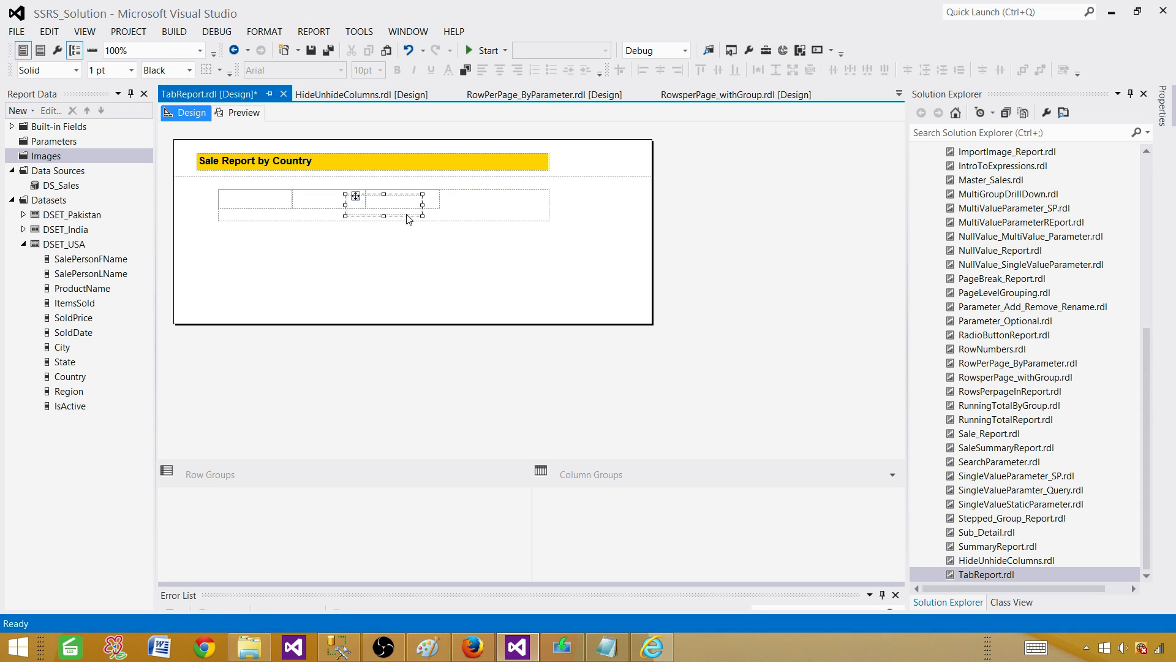
pyautogui.moveTo(356, 197); pyautogui.dragTo(452, 190)
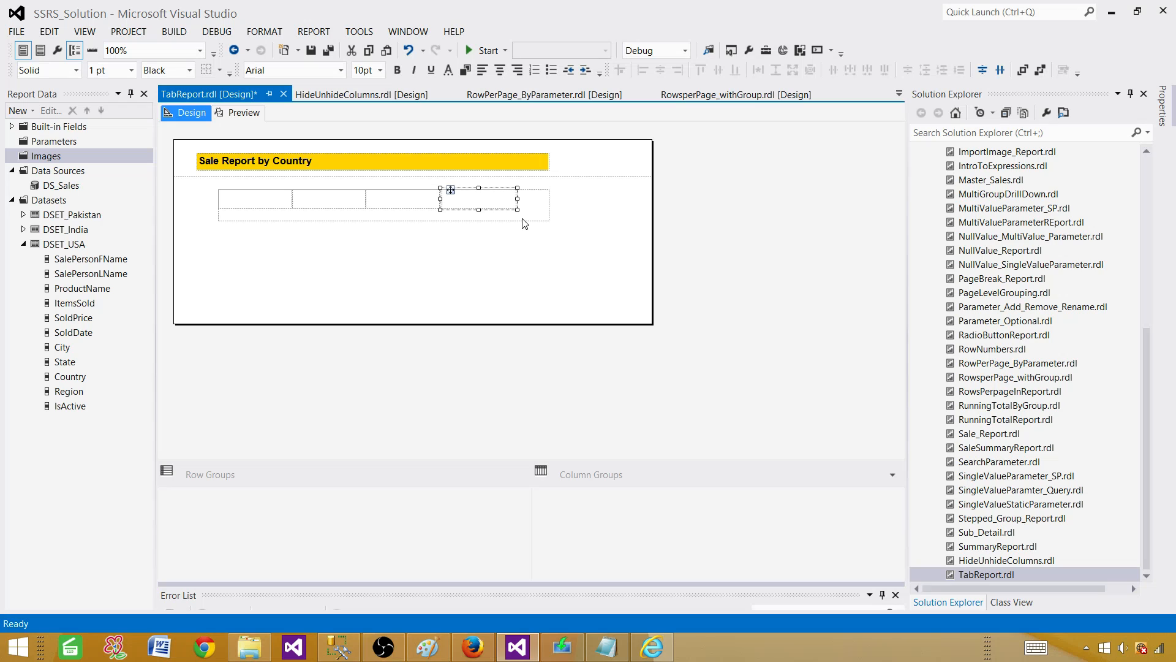
pyautogui.press('Delete')
# Shrink the rectangle's height and width to fit closely around the three text boxes, extending its left edge slightly beyond them
pyautogui.click(481, 215)
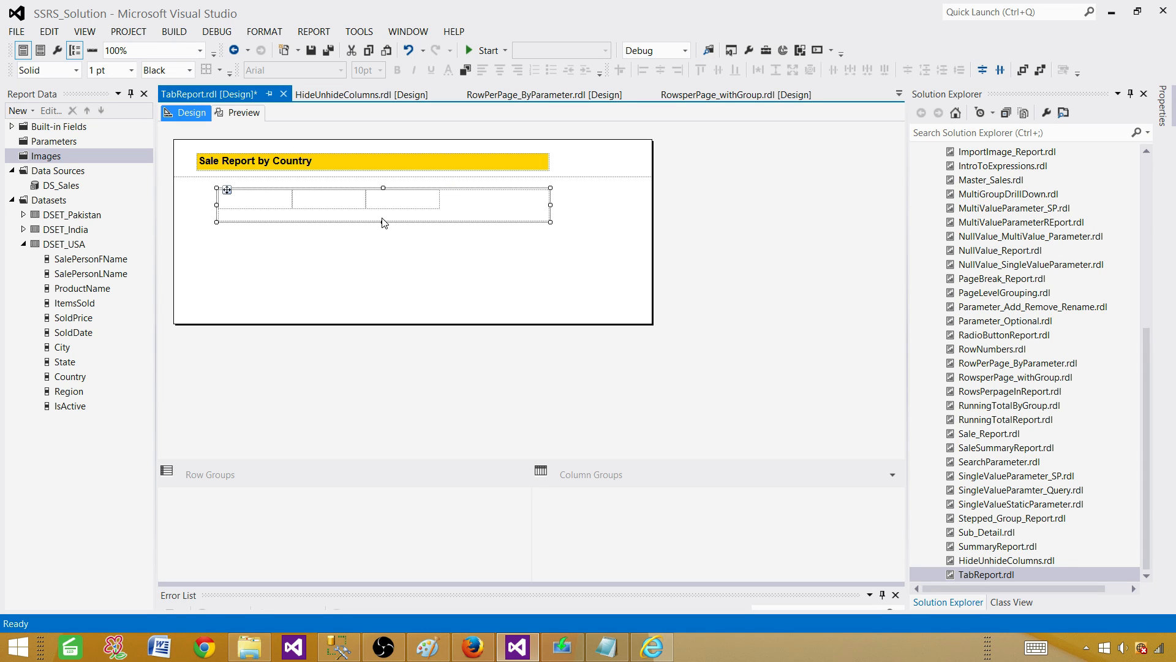
pyautogui.moveTo(383, 221); pyautogui.dragTo(383, 213)
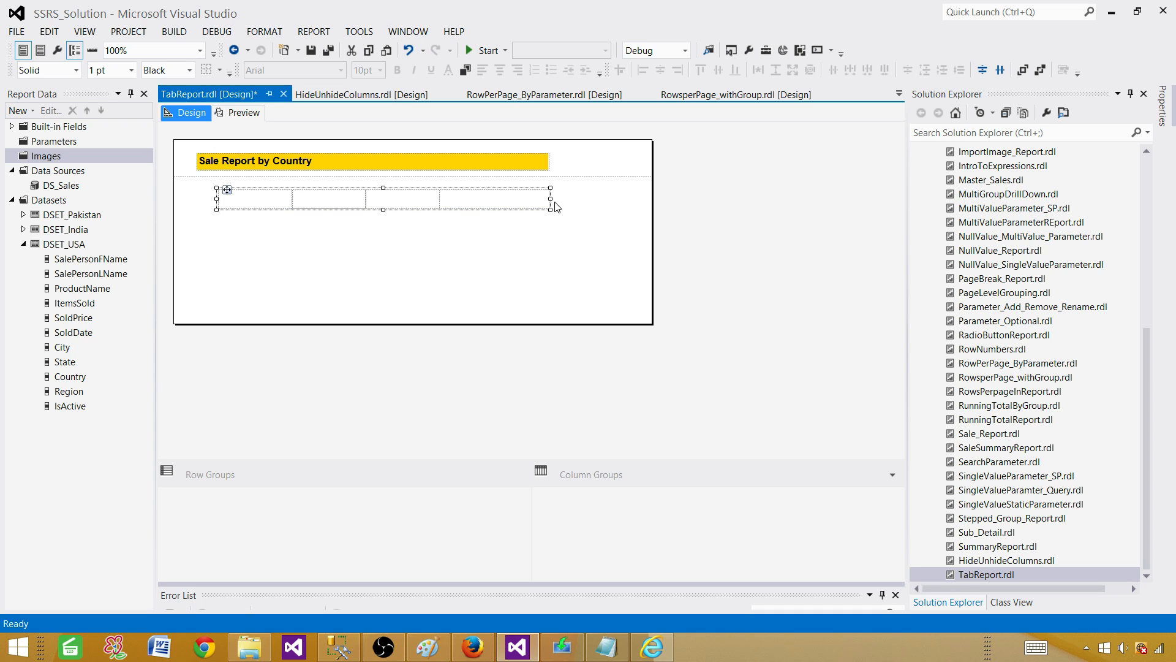
pyautogui.moveTo(550, 198); pyautogui.dragTo(446, 197)
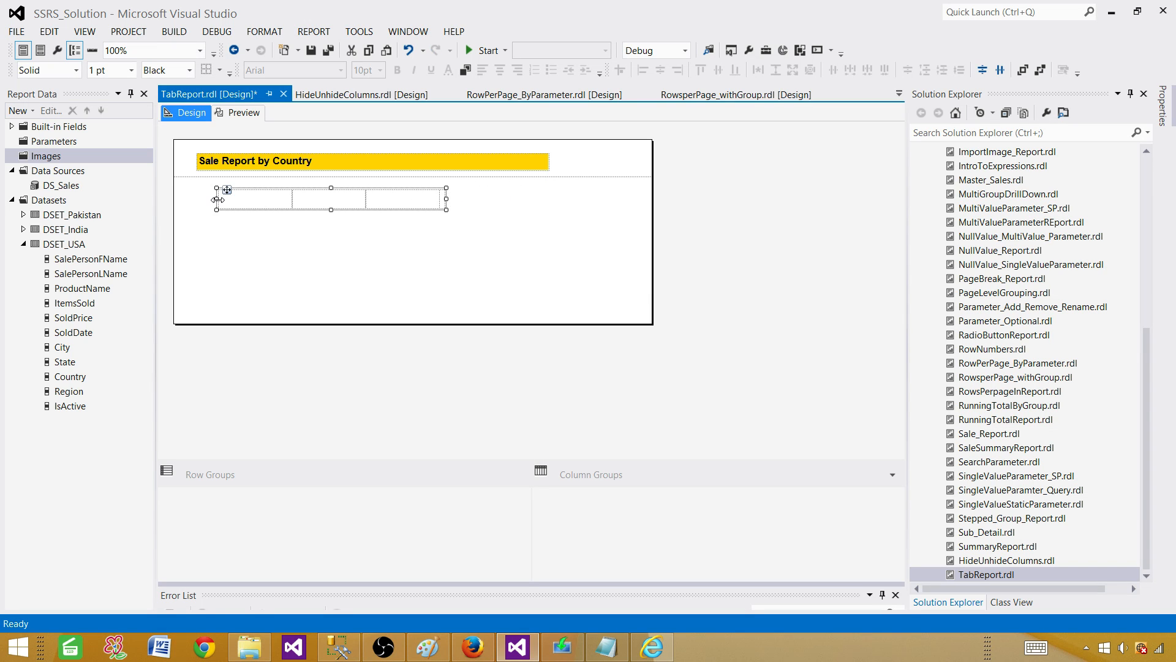
pyautogui.moveTo(215, 198); pyautogui.dragTo(211, 199)
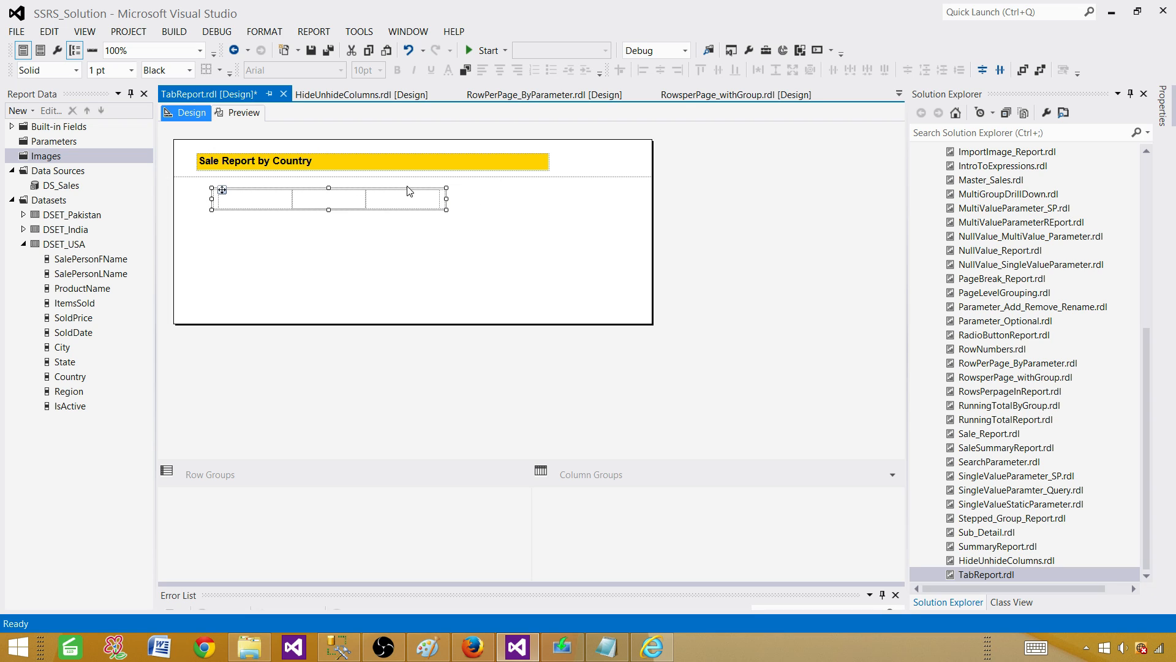
# Give the rectangle around the text boxes a yellow background
pyautogui.click(464, 71)
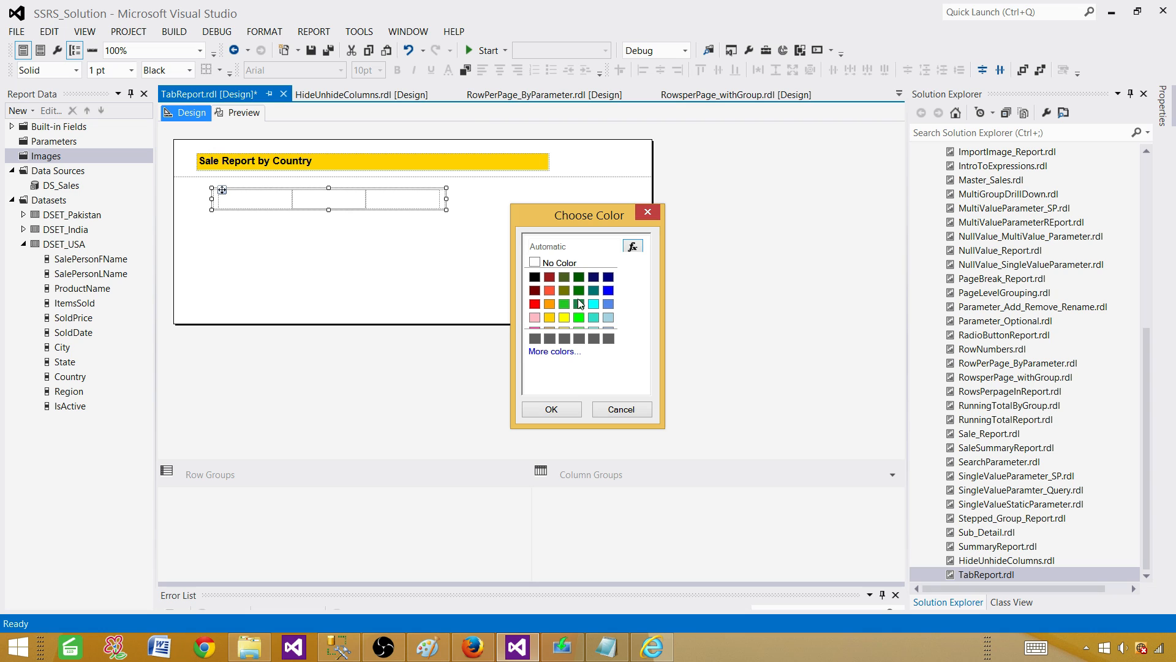
pyautogui.click(593, 317)
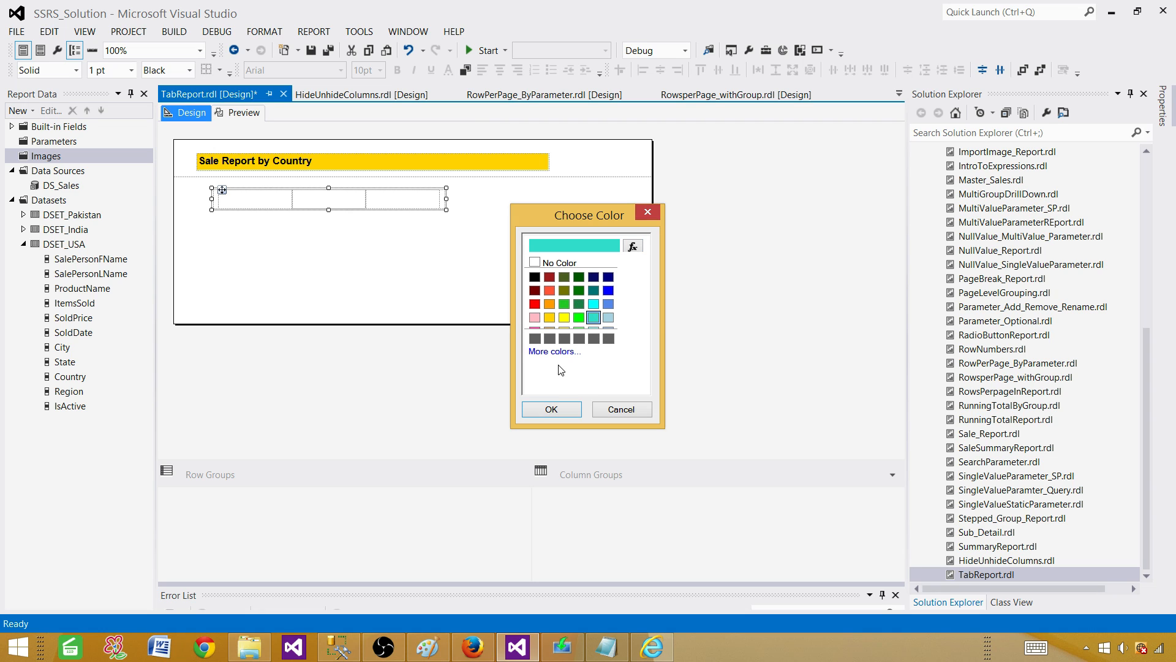
pyautogui.click(564, 317)
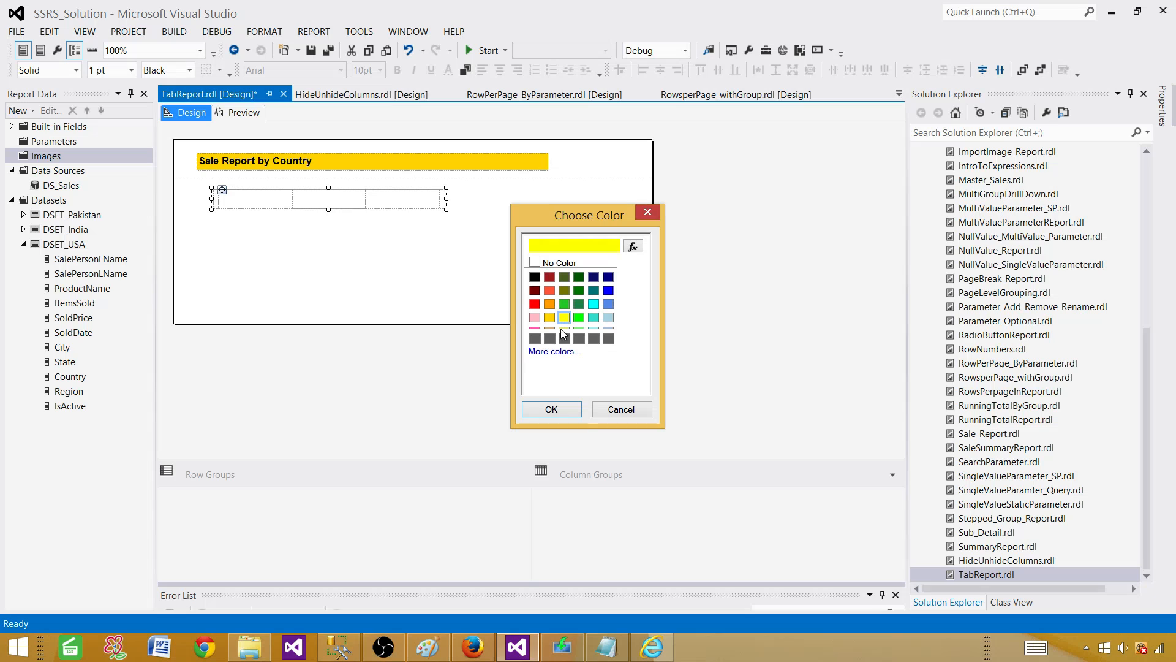
pyautogui.click(553, 410)
# Label the three text boxes Pakistan, India and USA from left to right
pyautogui.click(239, 199)
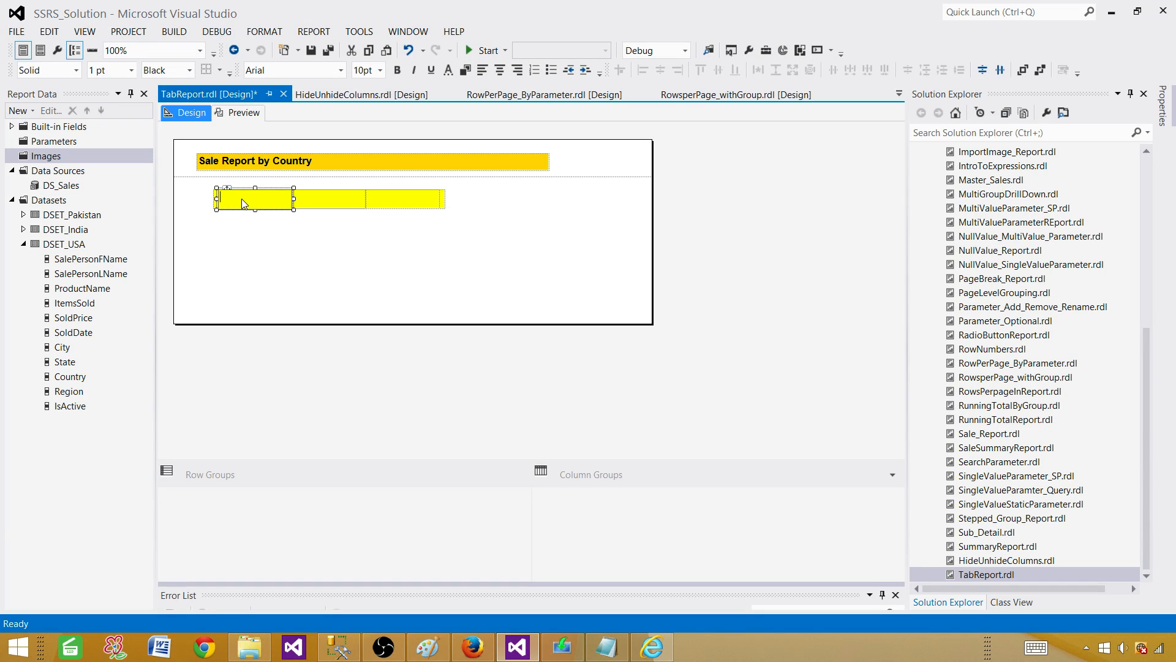
pyautogui.click(243, 199)
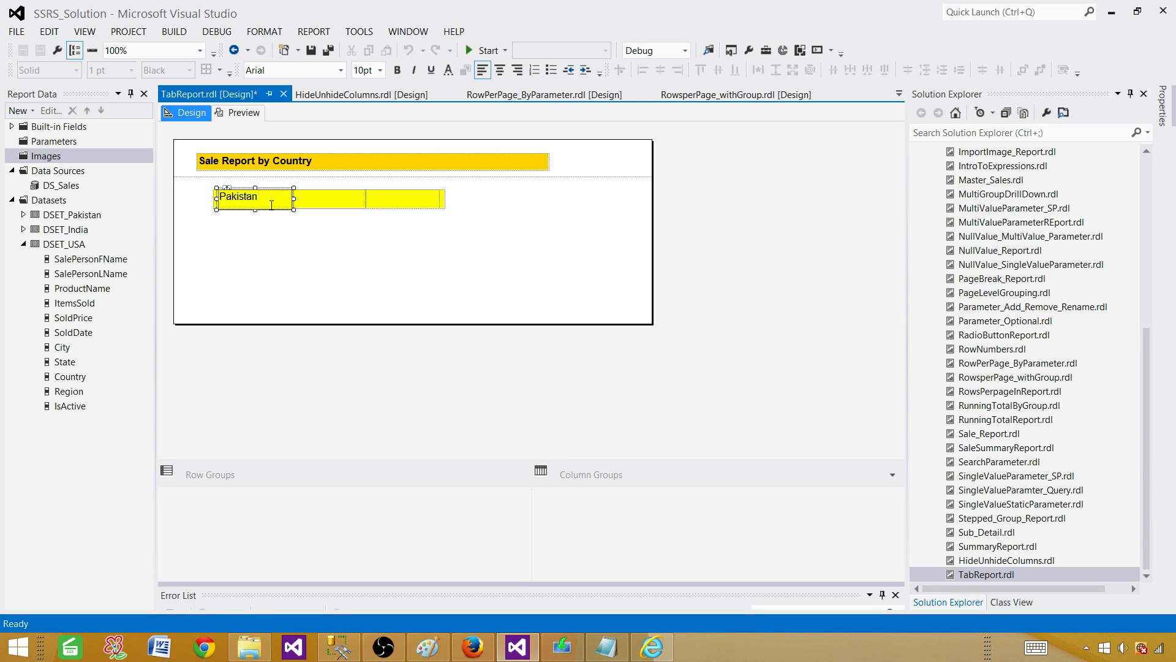
pyautogui.click(333, 197)
pyautogui.write('In')
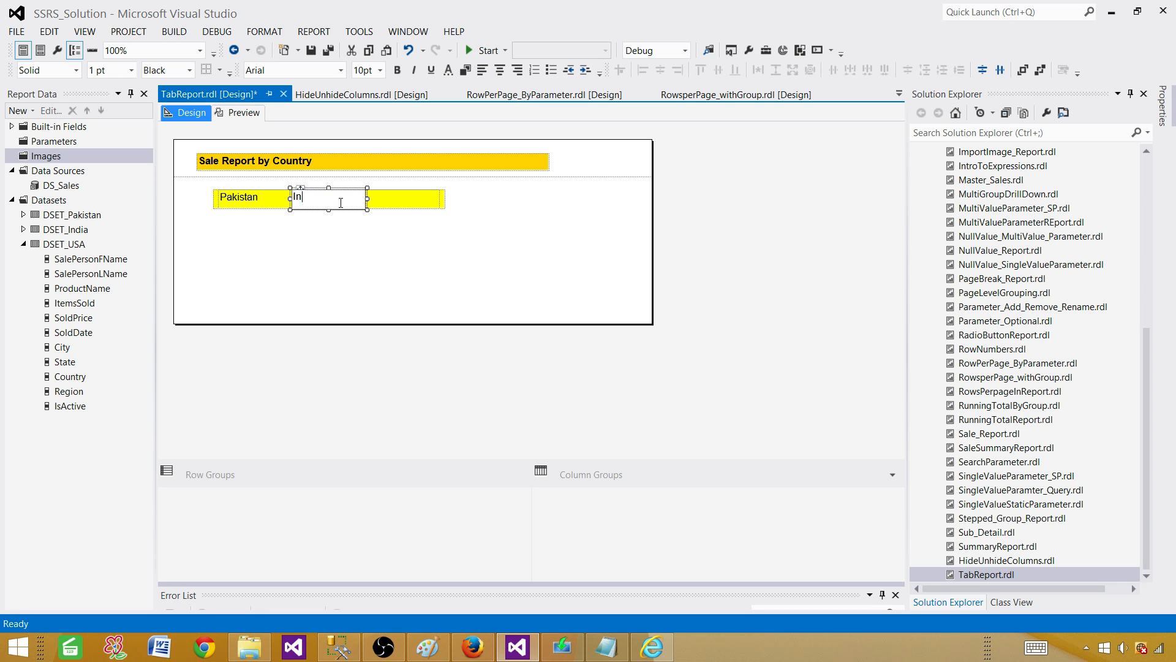
pyautogui.write('dia')
pyautogui.click(385, 200)
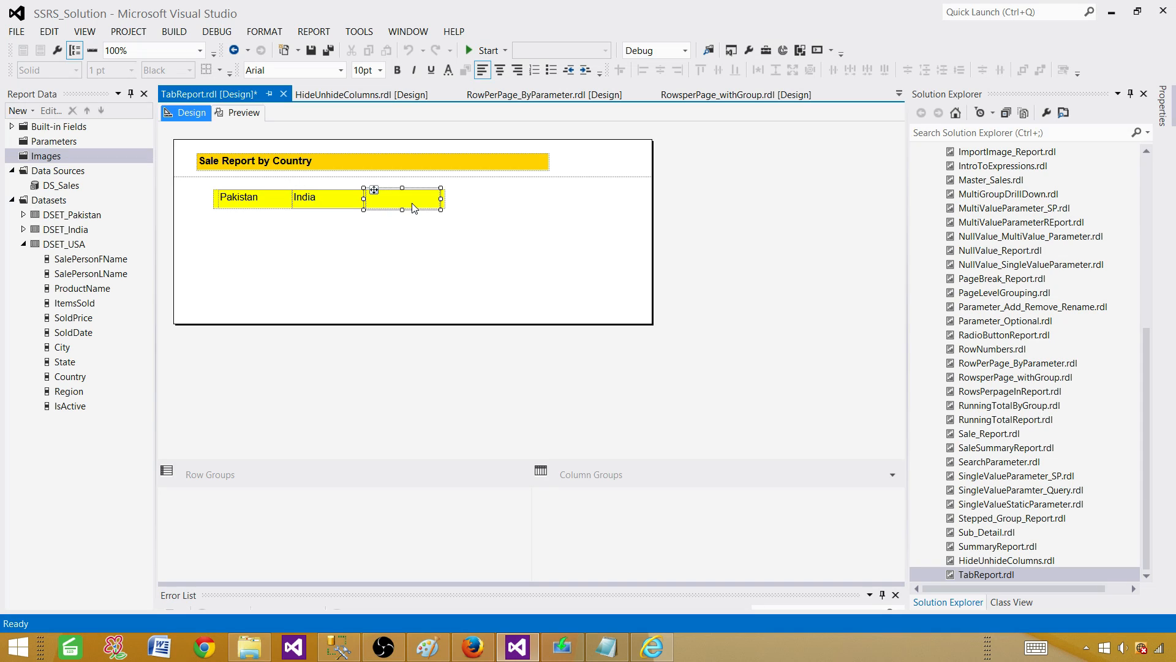
pyautogui.write('USA')
pyautogui.click(481, 189)
# Center the text in the Pakistan, India and USA text boxes
pyautogui.click(270, 196)
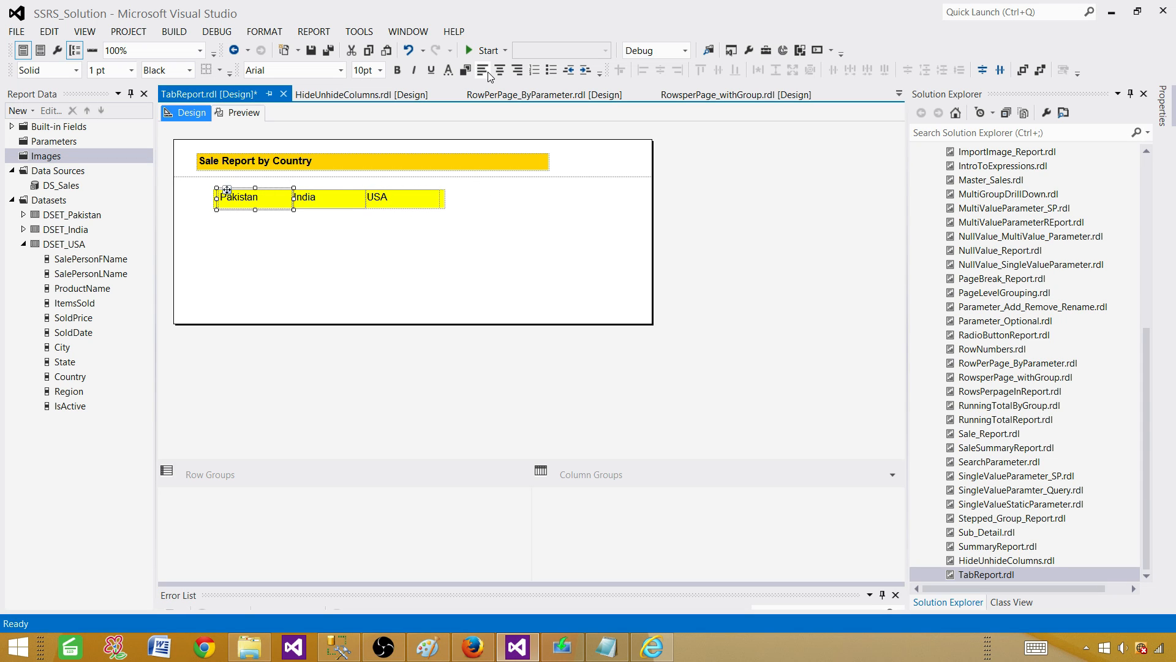
pyautogui.click(499, 70)
pyautogui.click(341, 199)
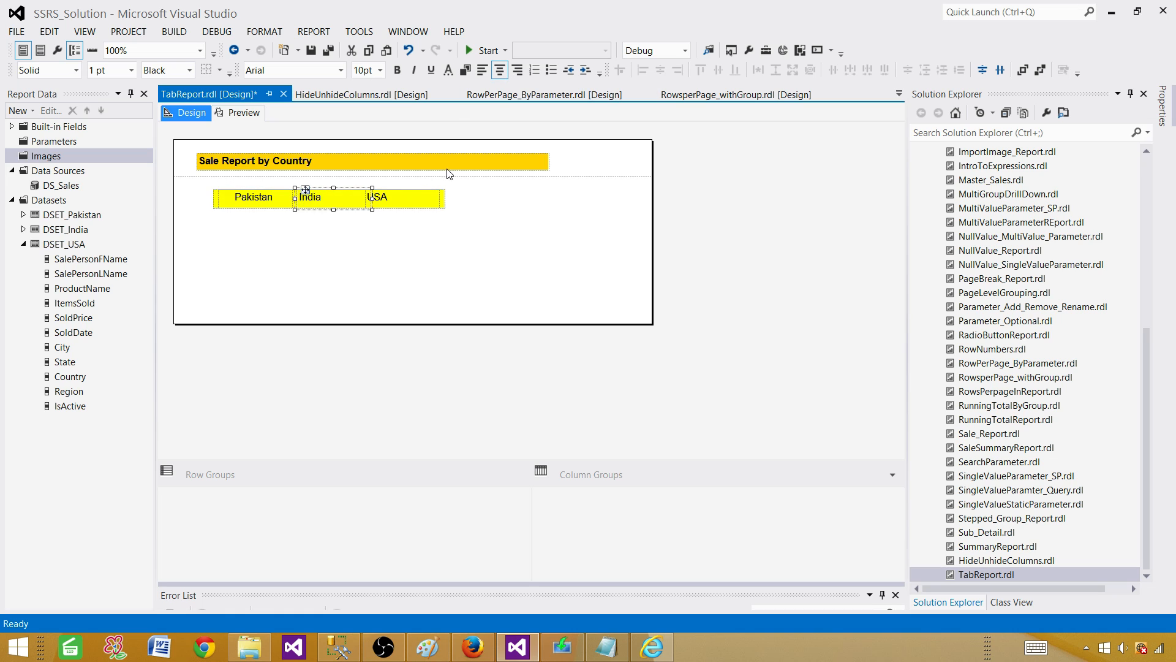
pyautogui.click(499, 70)
pyautogui.click(406, 196)
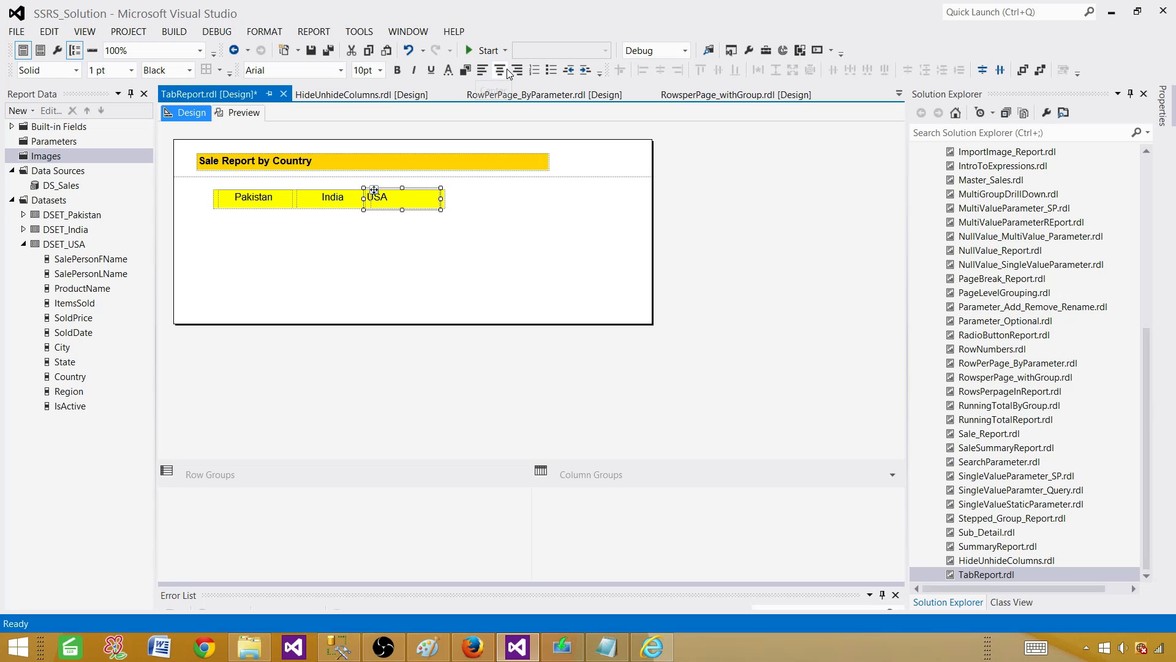
pyautogui.click(506, 71)
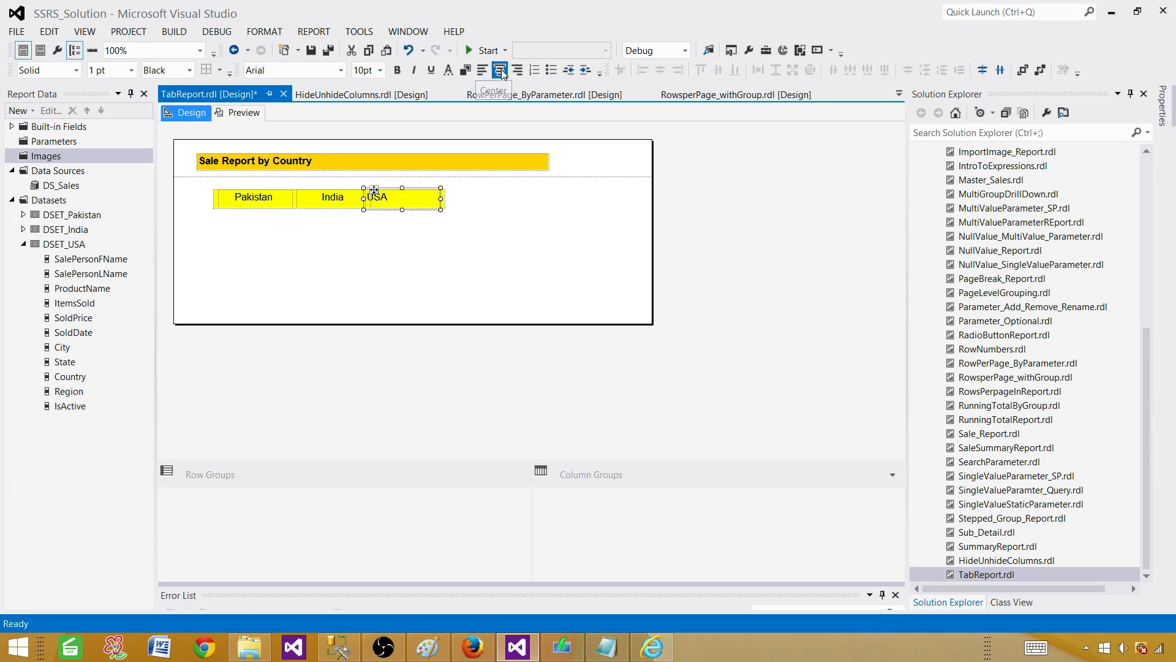
# Make the USA, India and Pakistan labels bold
pyautogui.click(402, 73)
pyautogui.doubleClick(340, 193)
pyautogui.click(401, 76)
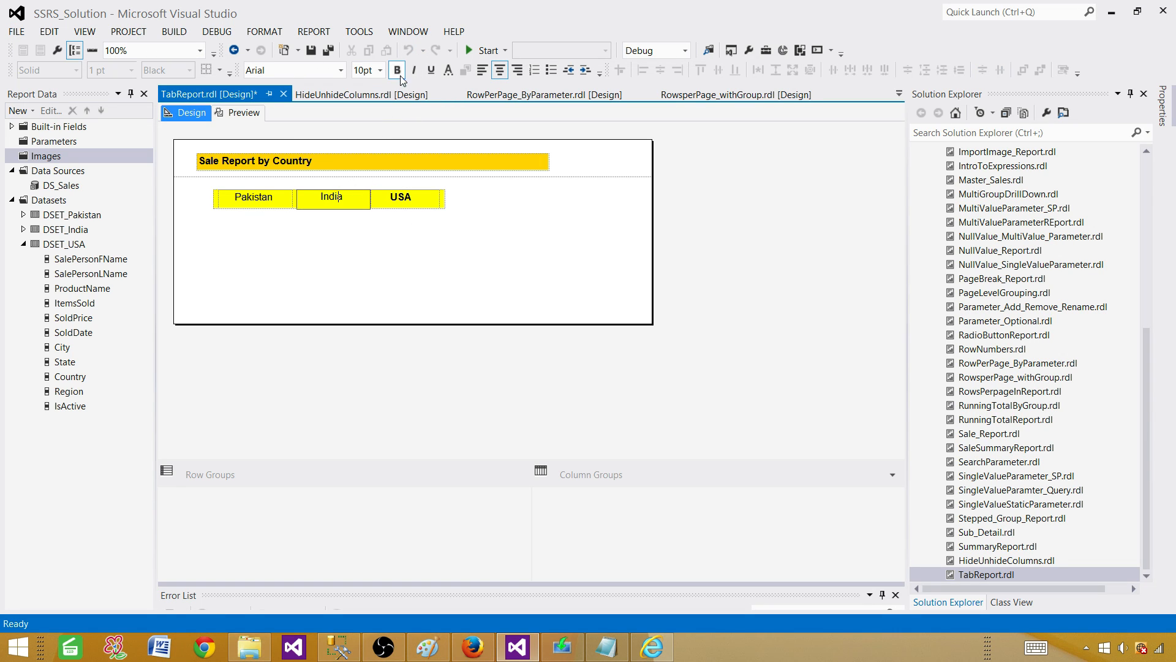
pyautogui.doubleClick(333, 196)
pyautogui.hotkey('ctrl', 'b')
pyautogui.click(254, 197)
pyautogui.click(258, 197)
pyautogui.moveTo(275, 196); pyautogui.dragTo(233, 196)
pyautogui.click(397, 70)
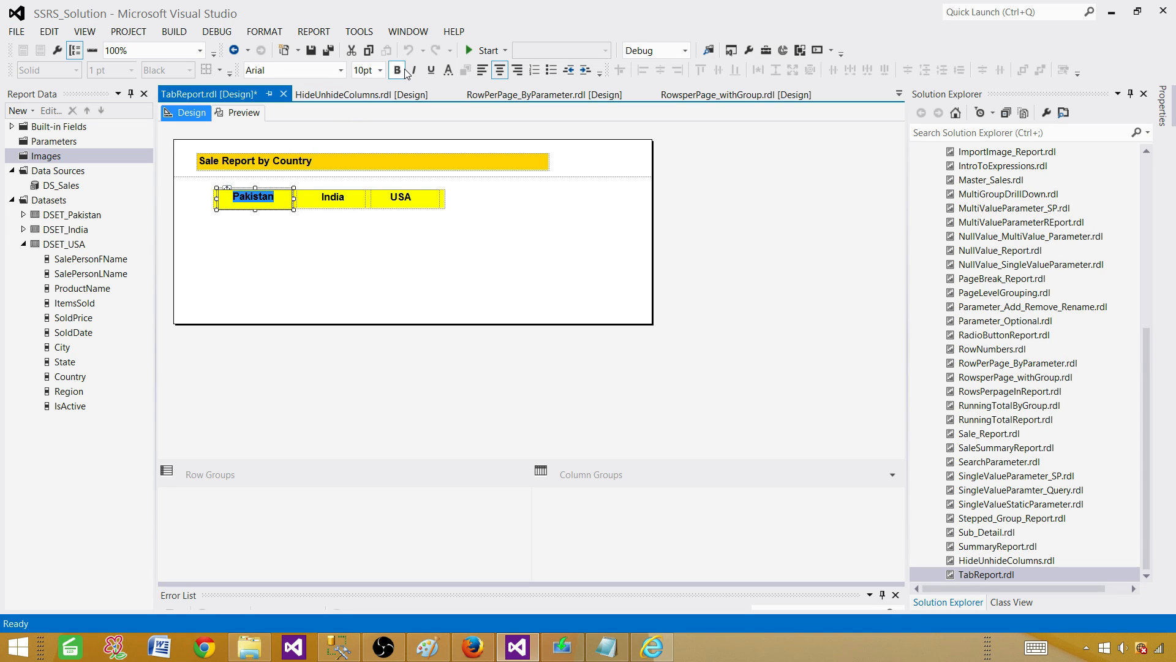
pyautogui.click(326, 237)
pyautogui.click(289, 205)
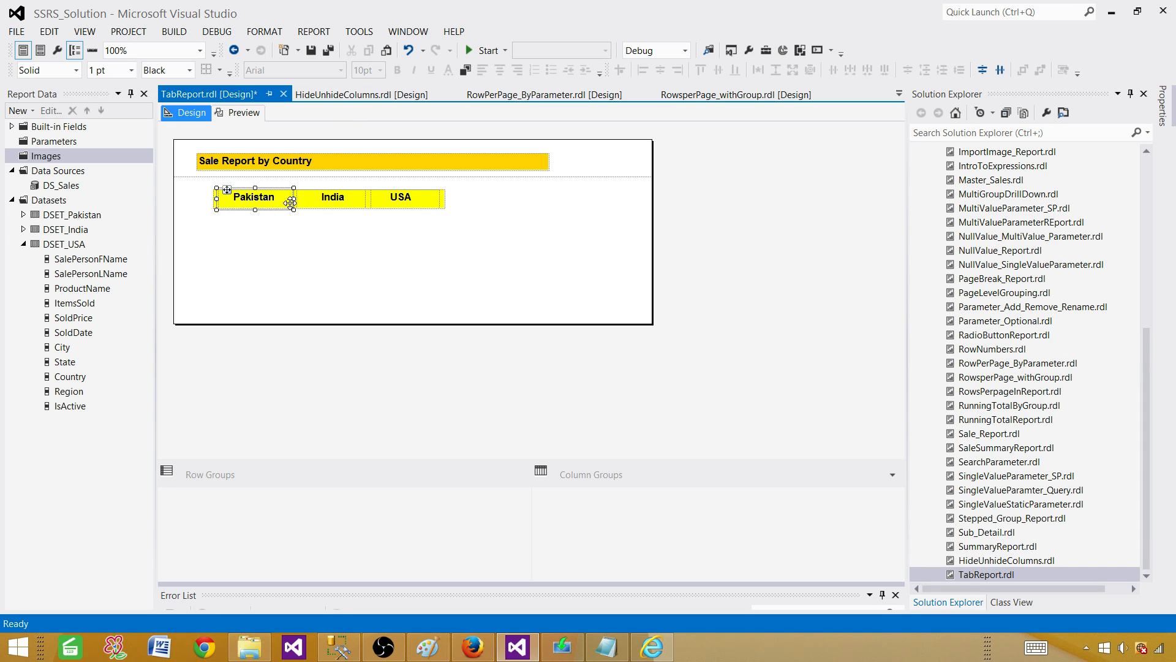
pyautogui.rightClick(290, 202)
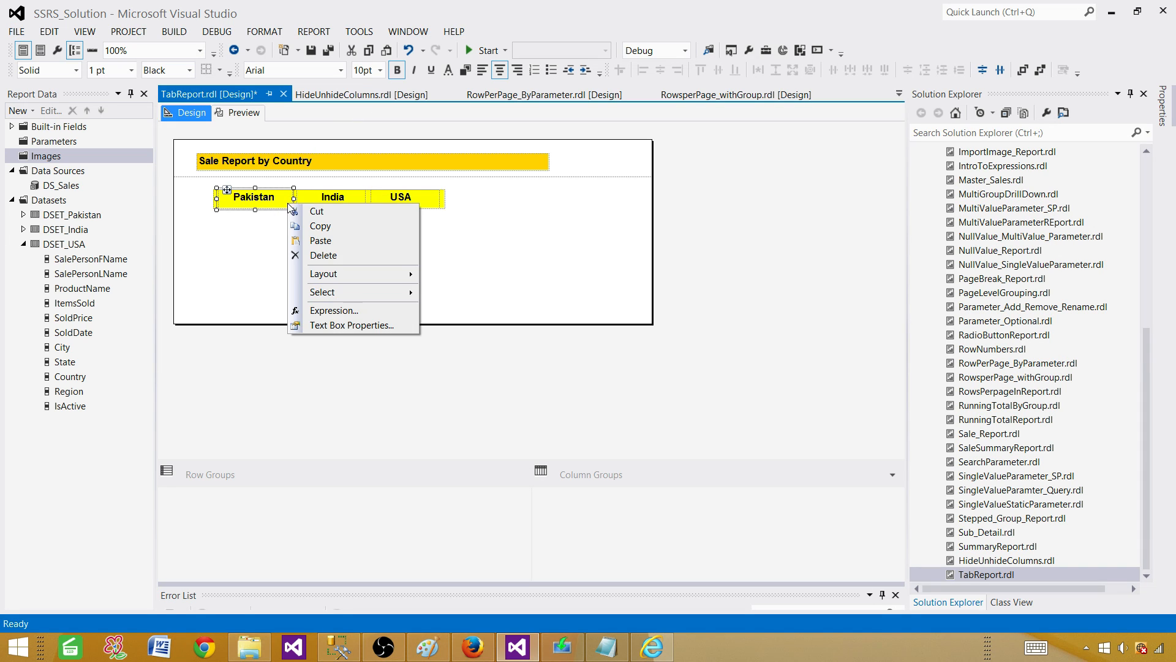
pyautogui.click(340, 324)
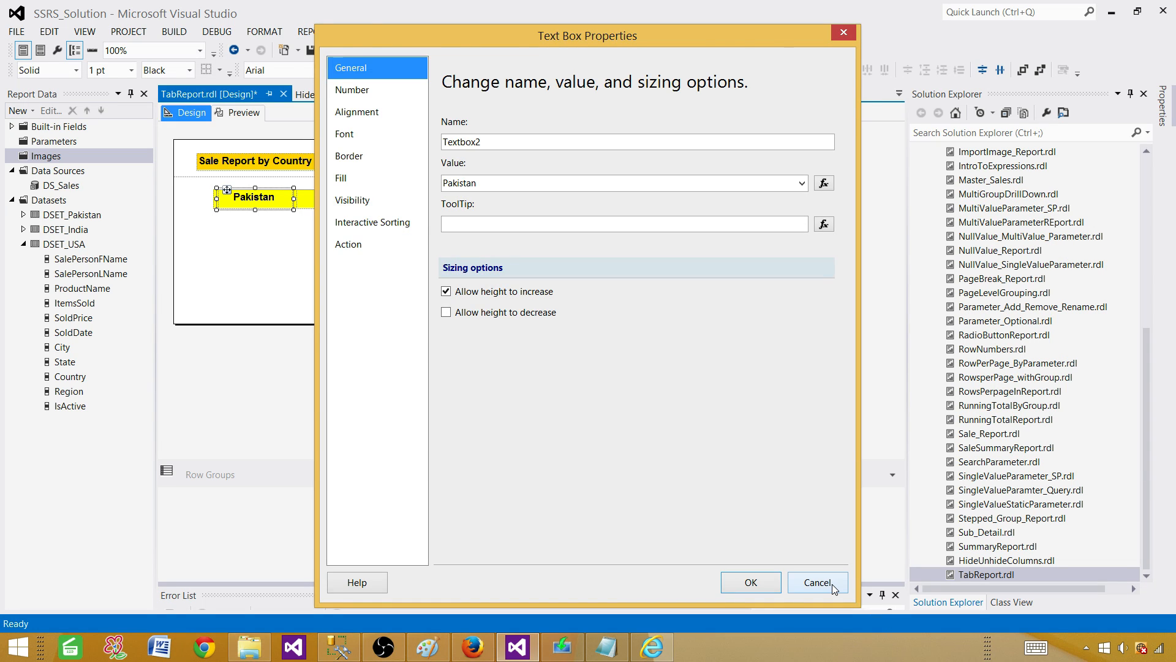
pyautogui.click(832, 583)
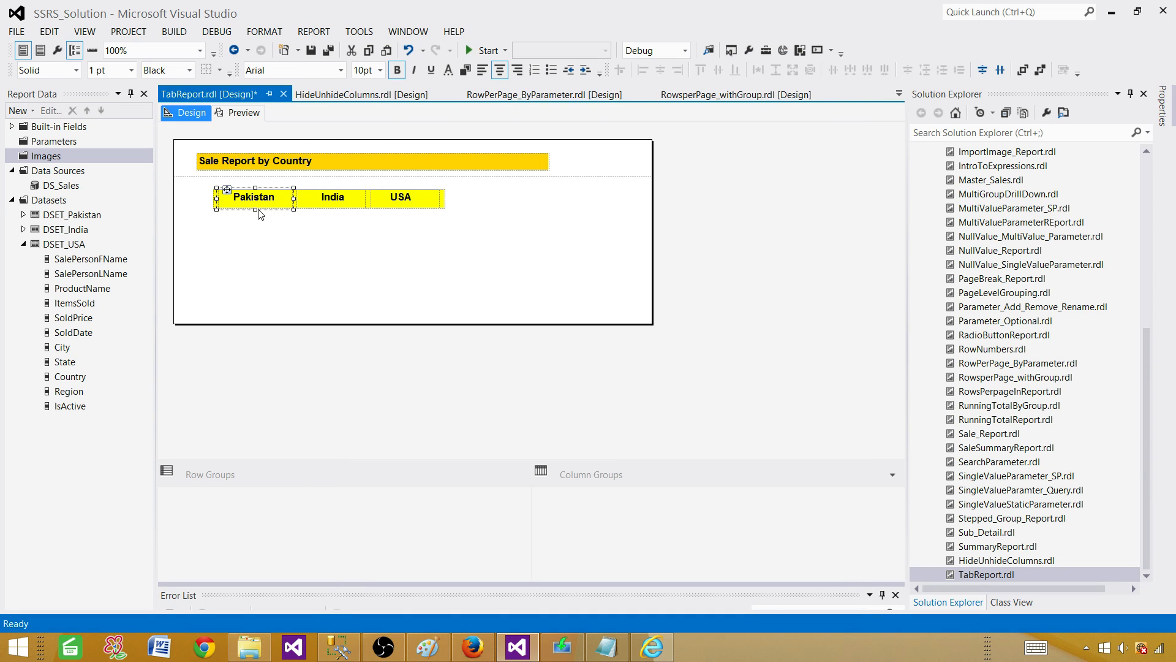
# Set the Pakistan text box's background to Dark Gray from the standard color palette
pyautogui.click(465, 70)
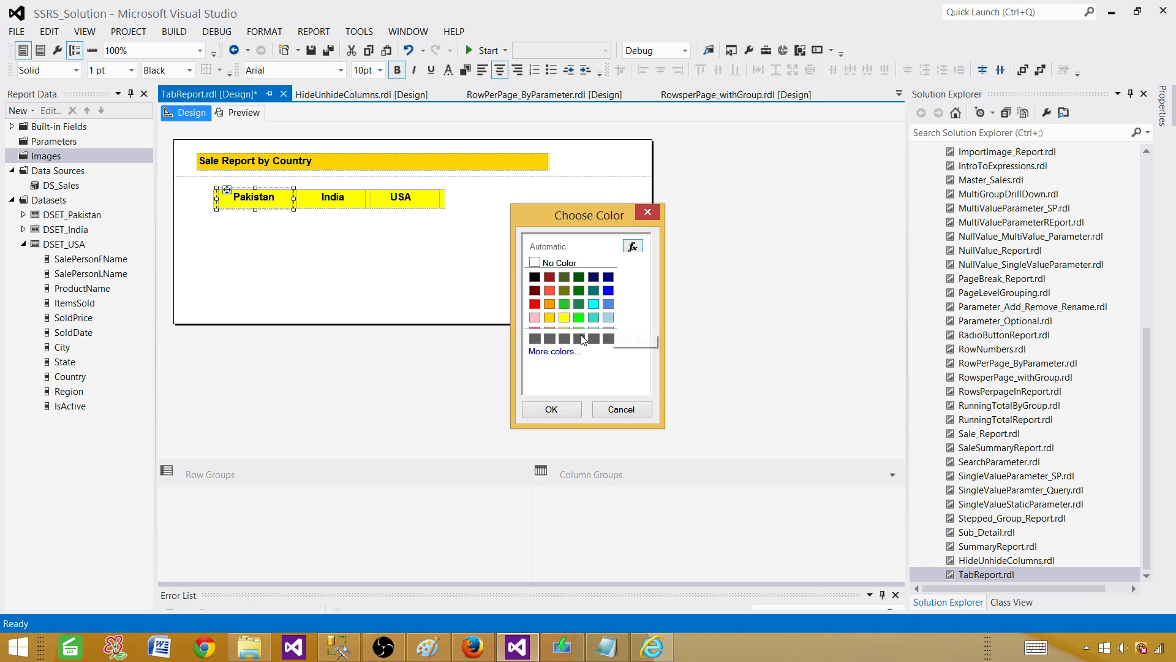
pyautogui.click(554, 352)
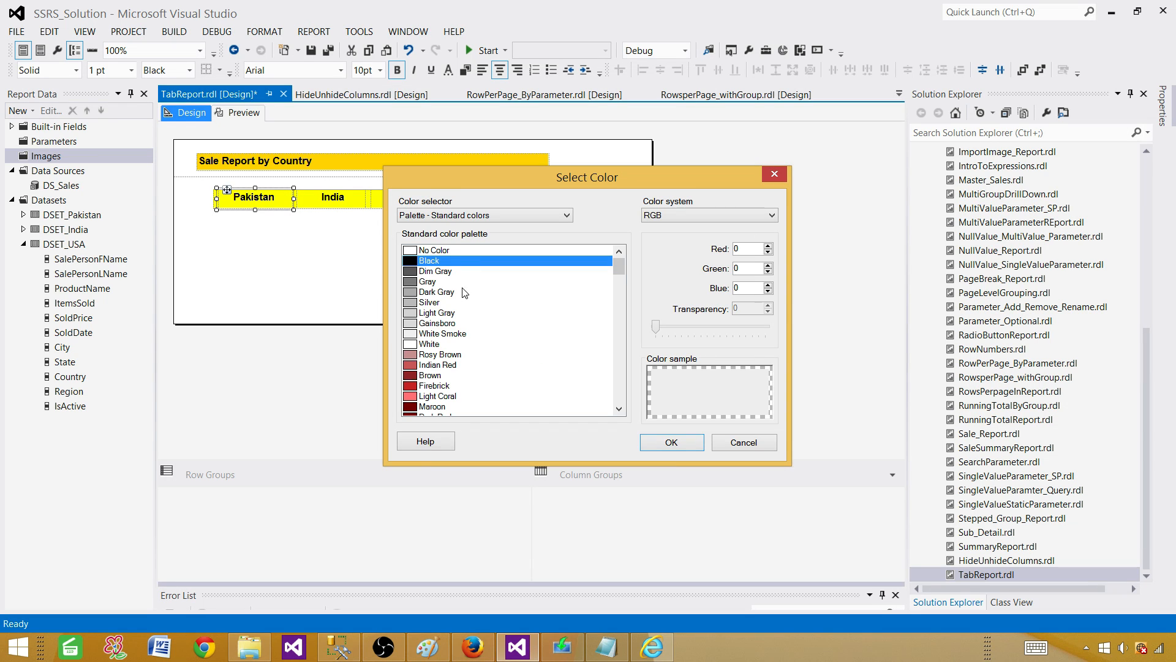
pyautogui.click(413, 294)
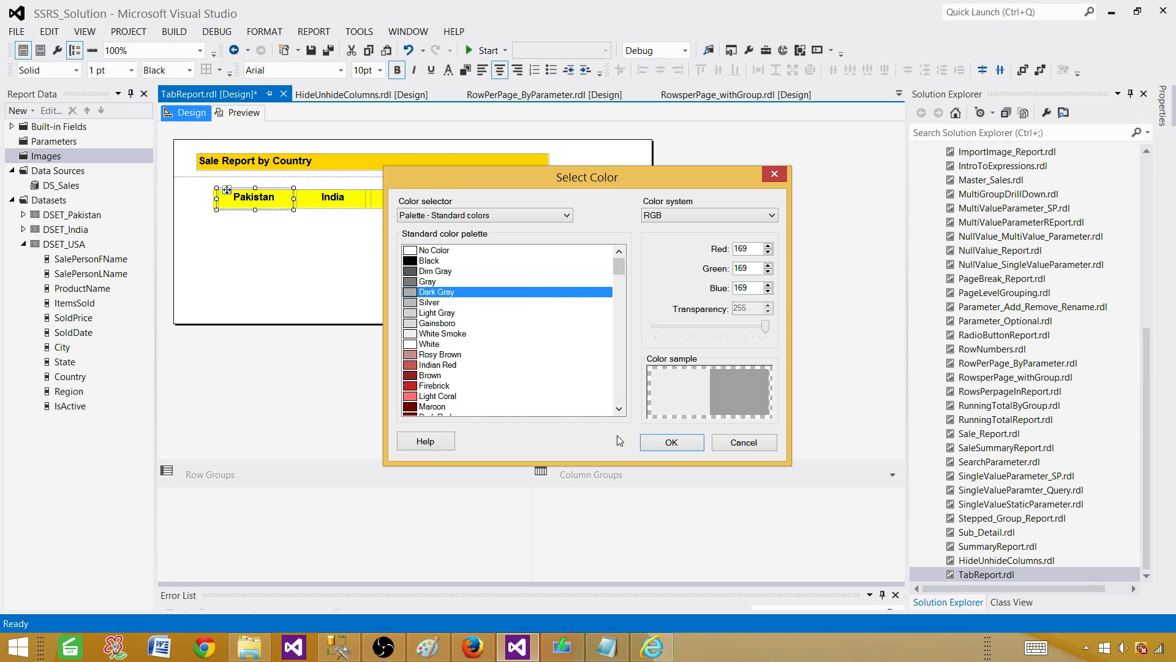
pyautogui.click(671, 442)
pyautogui.click(557, 409)
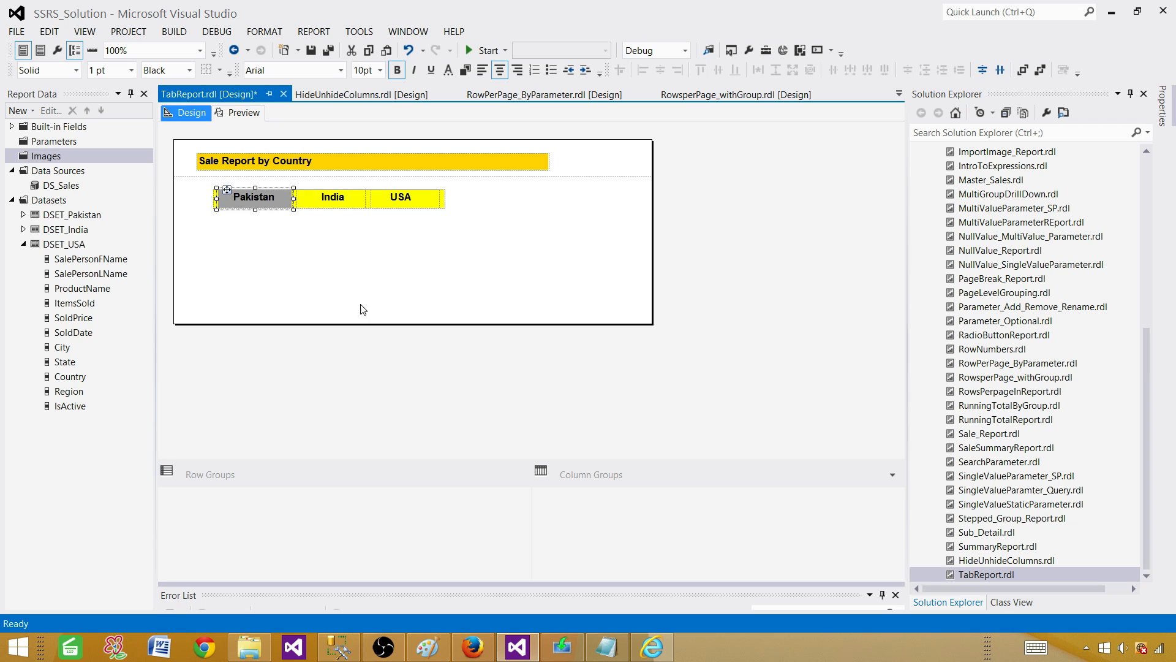
# Set the backgrounds of the India and USA text boxes to the same dark gray as the Pakistan text box
pyautogui.click(320, 206)
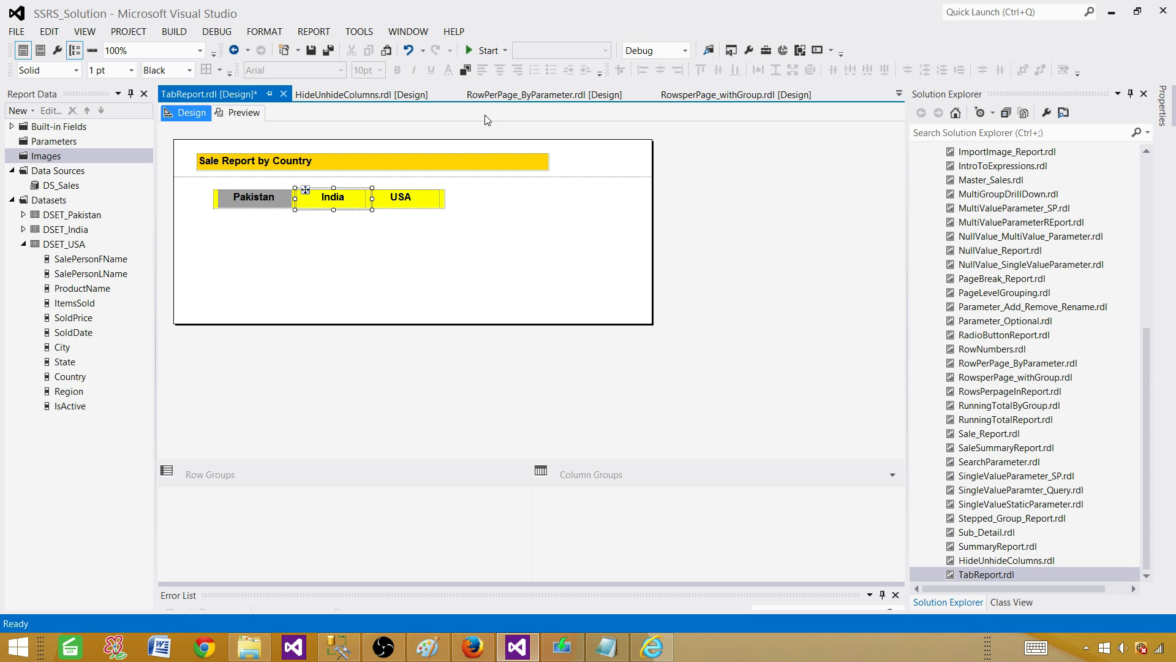
pyautogui.click(465, 70)
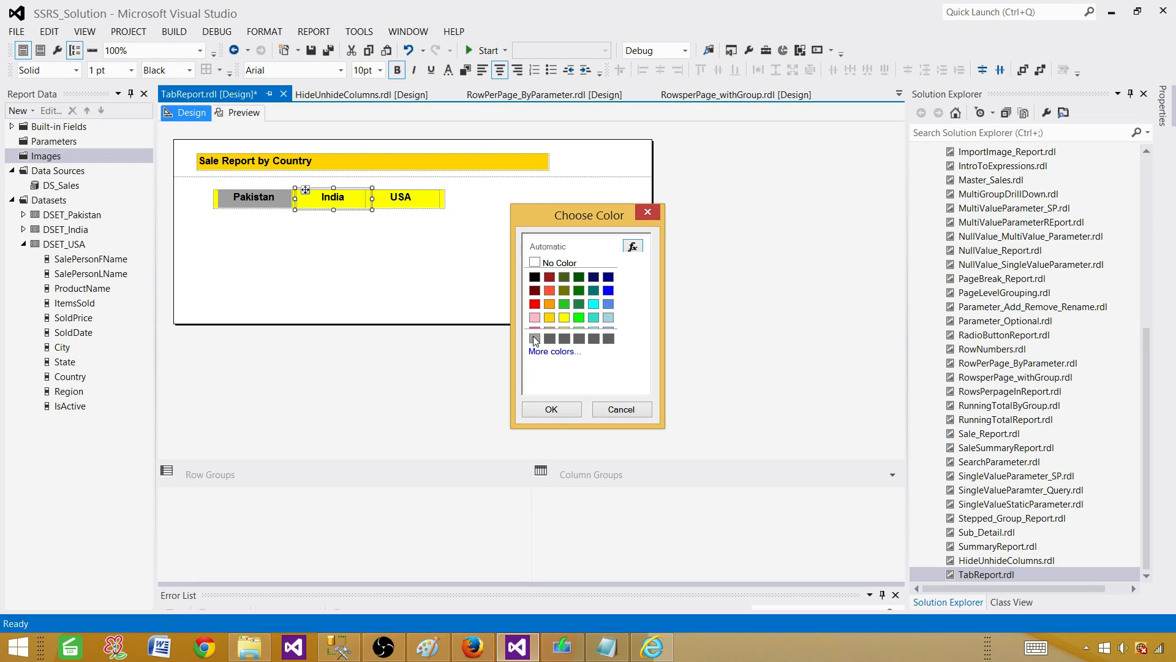
pyautogui.click(535, 338)
pyautogui.click(551, 410)
pyautogui.click(421, 206)
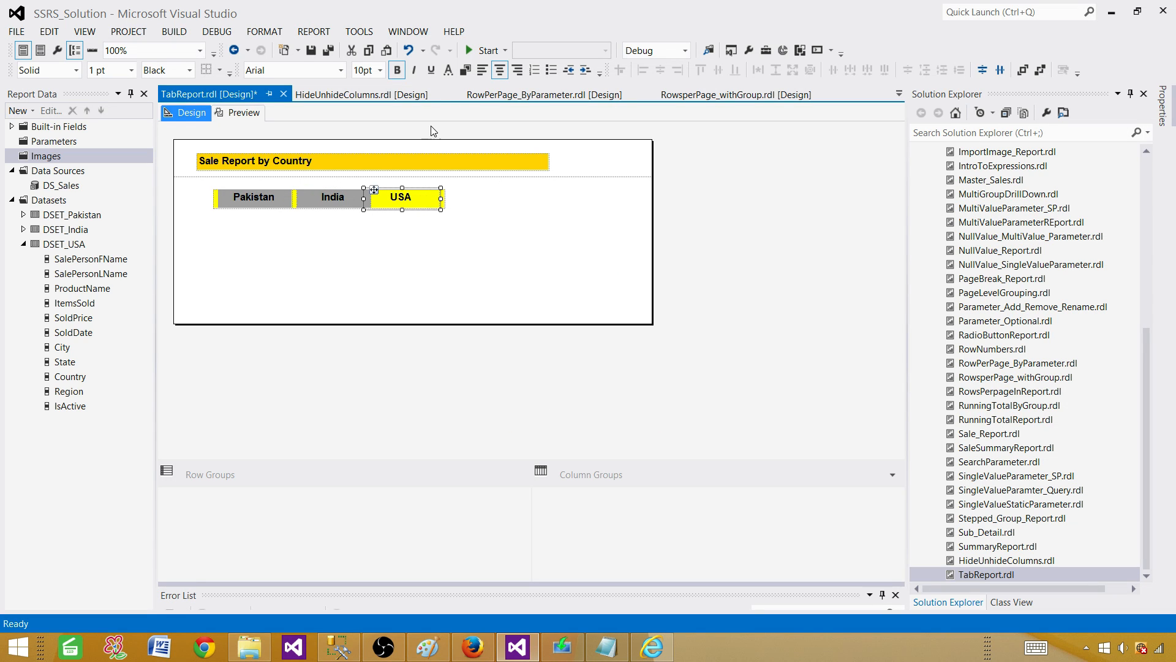
pyautogui.click(466, 71)
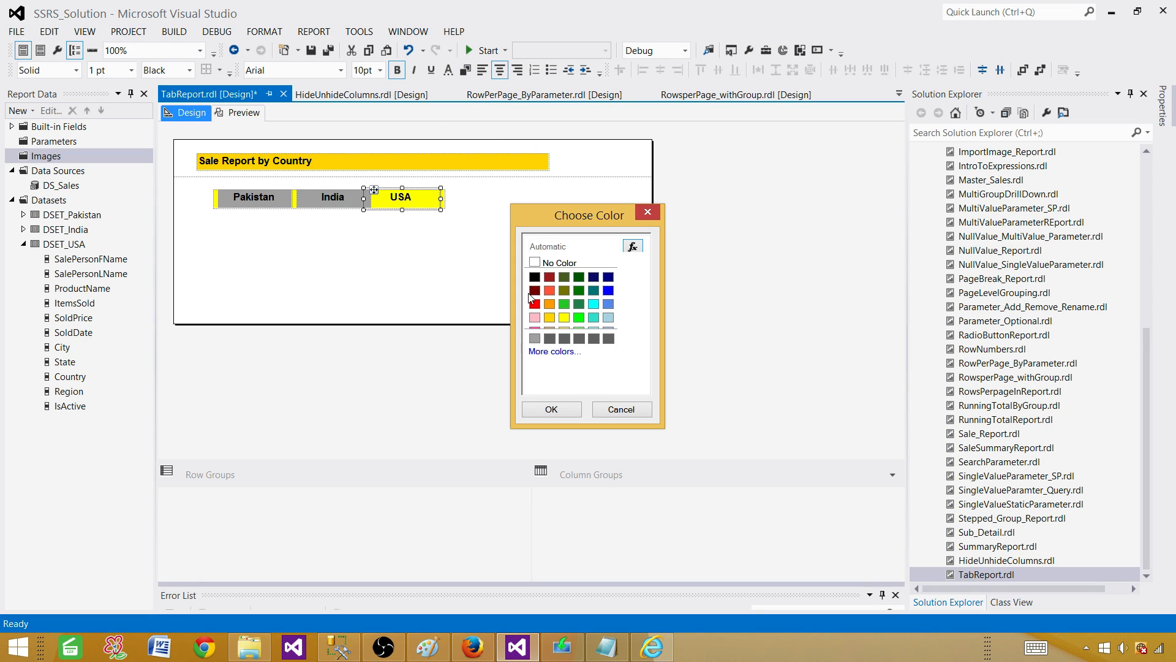
pyautogui.click(535, 338)
pyautogui.click(551, 409)
pyautogui.click(375, 255)
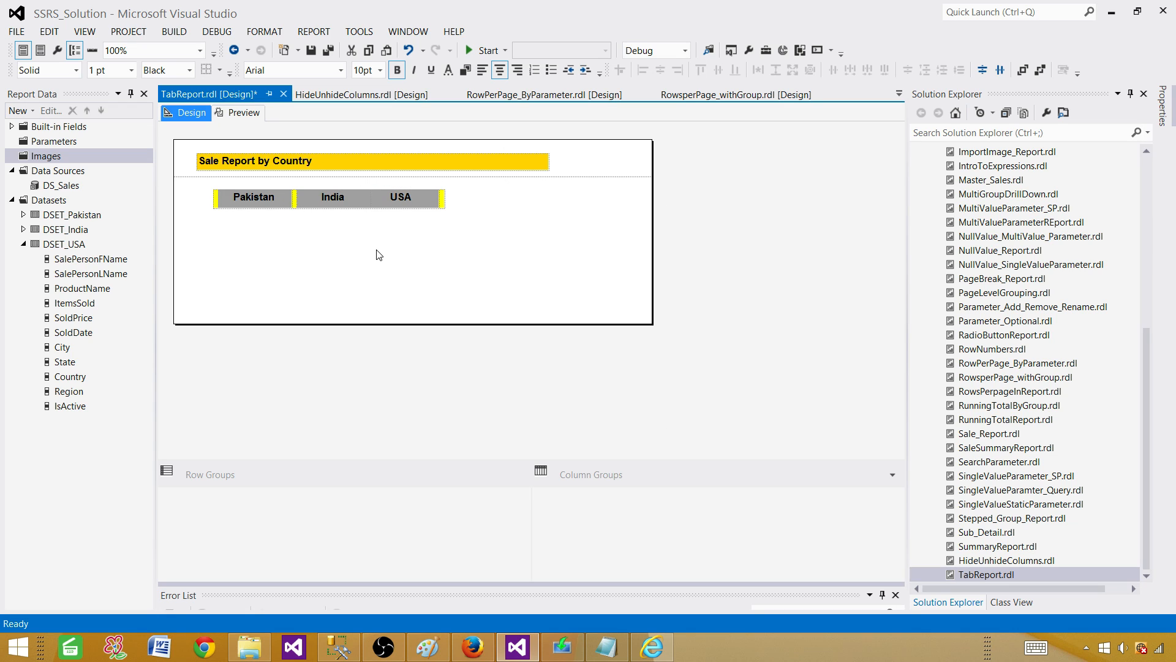
# Move the India text box left so that it overlaps the edge of the Pakistan text box without a gap
pyautogui.click(299, 205)
pyautogui.click(318, 203)
pyautogui.moveTo(309, 202); pyautogui.dragTo(308, 202)
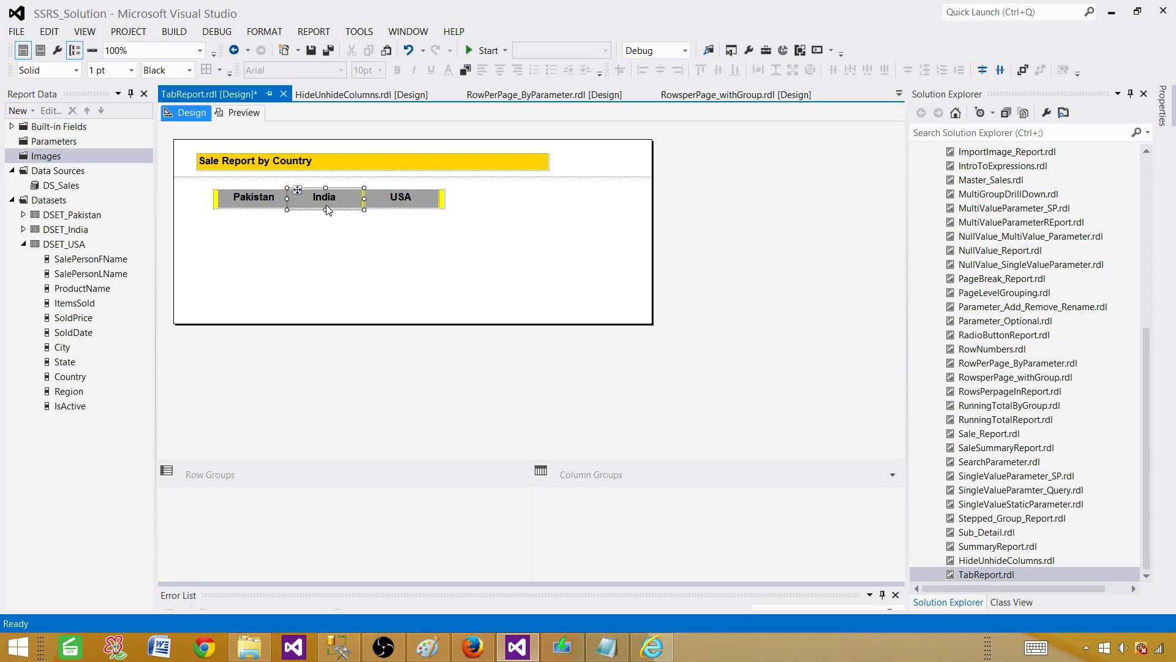
pyautogui.moveTo(403, 198); pyautogui.dragTo(397, 199)
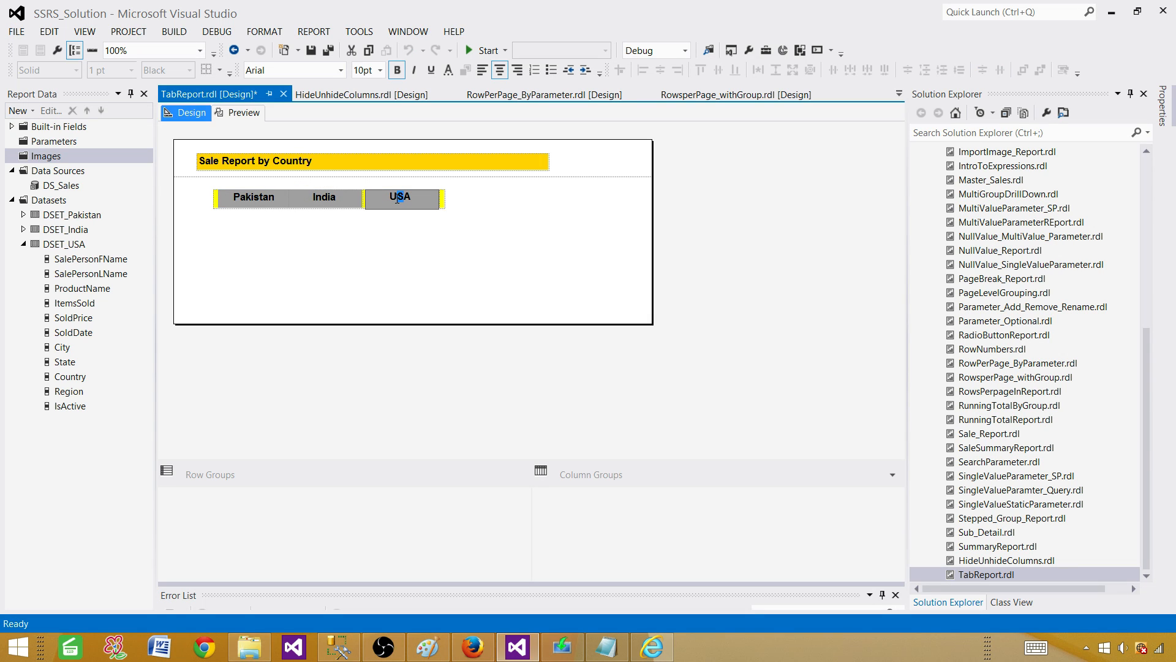
# Make the yellow rectangle slightly taller and shift the USA text box left against the India text box
pyautogui.click(445, 209)
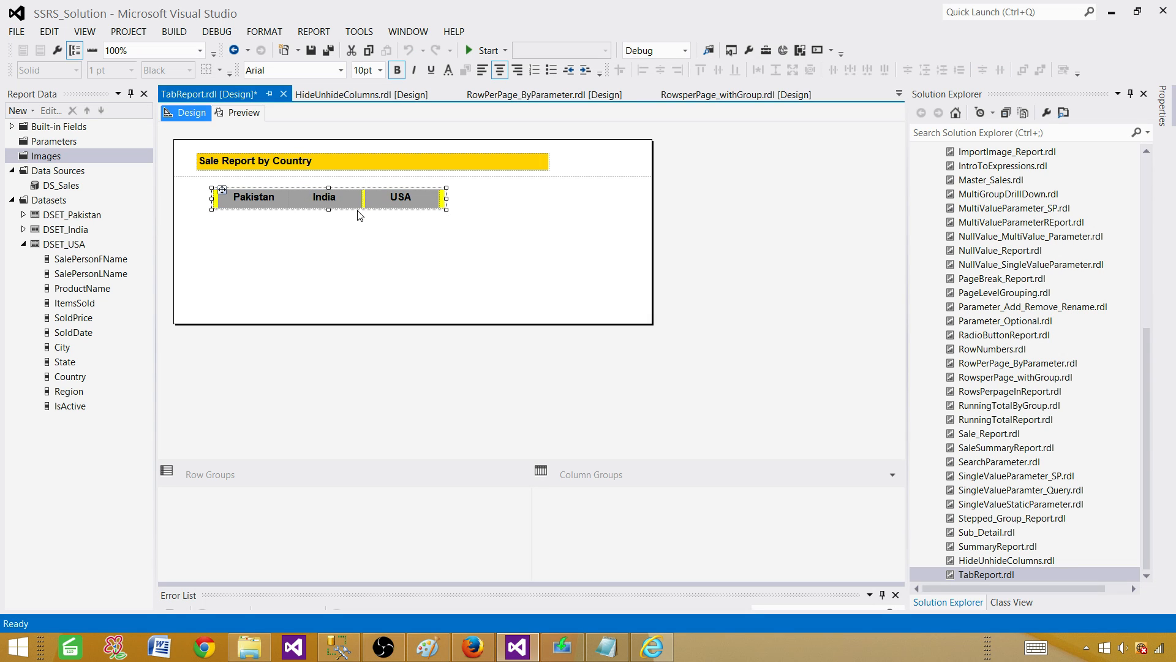
pyautogui.moveTo(329, 211); pyautogui.dragTo(329, 213)
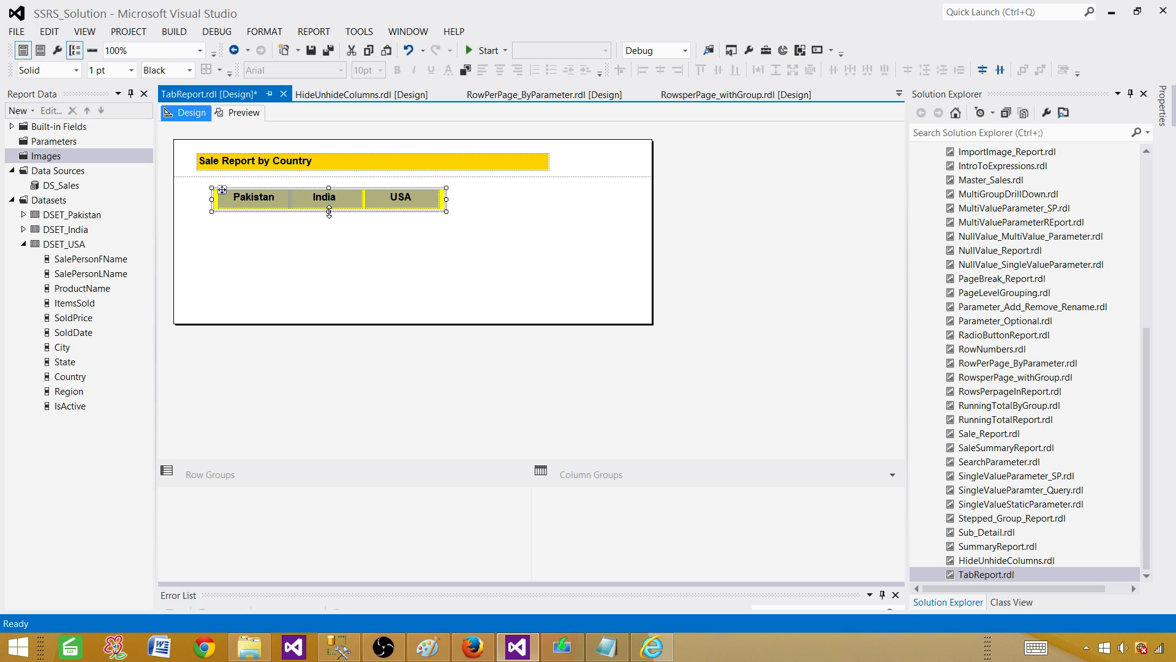
pyautogui.click(386, 205)
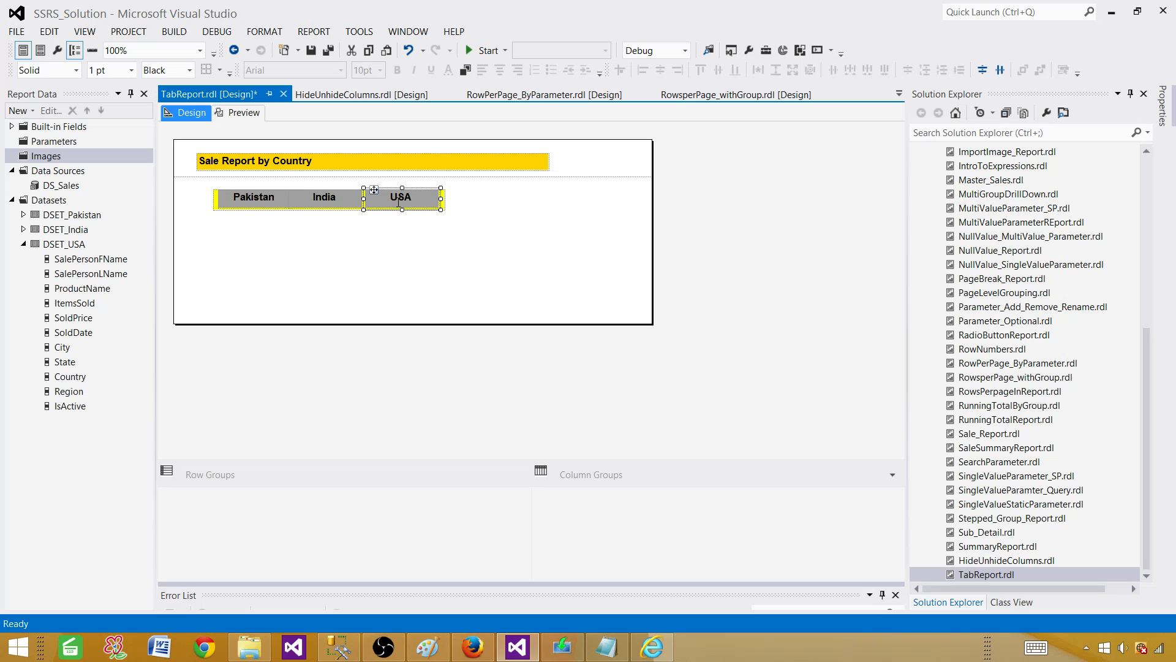
pyautogui.press('Left')
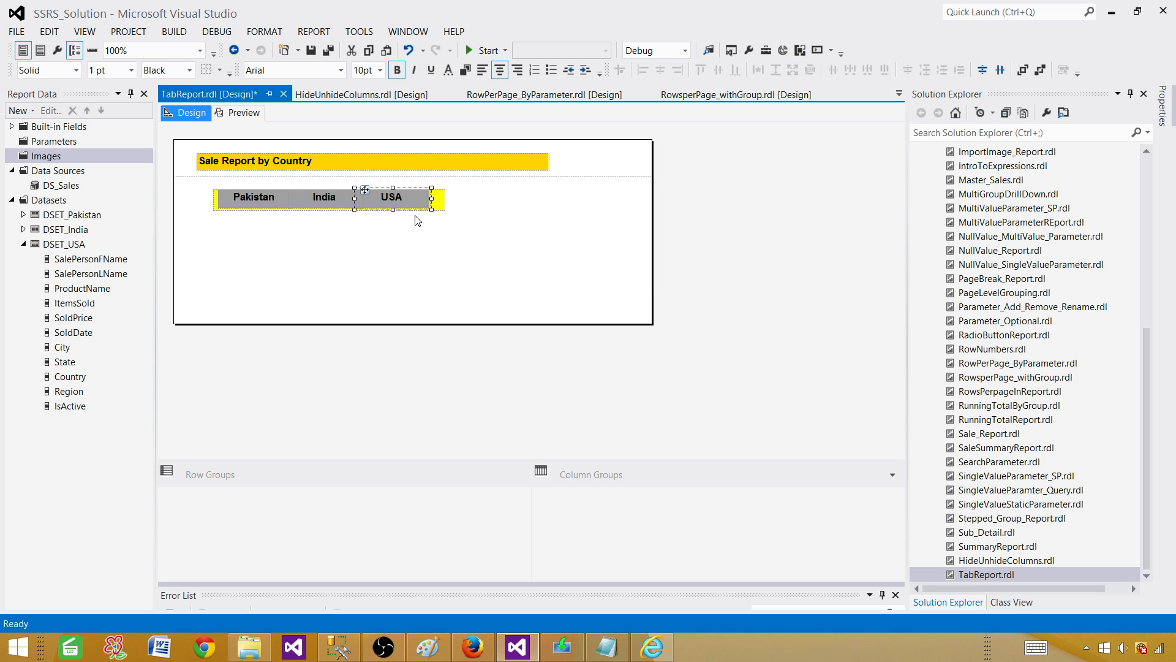
pyautogui.hotkey('shift', 'Right')
pyautogui.click(414, 218)
# Move the Pakistan text box left to the edge of the yellow rectangle, flush with the India text box
pyautogui.click(255, 202)
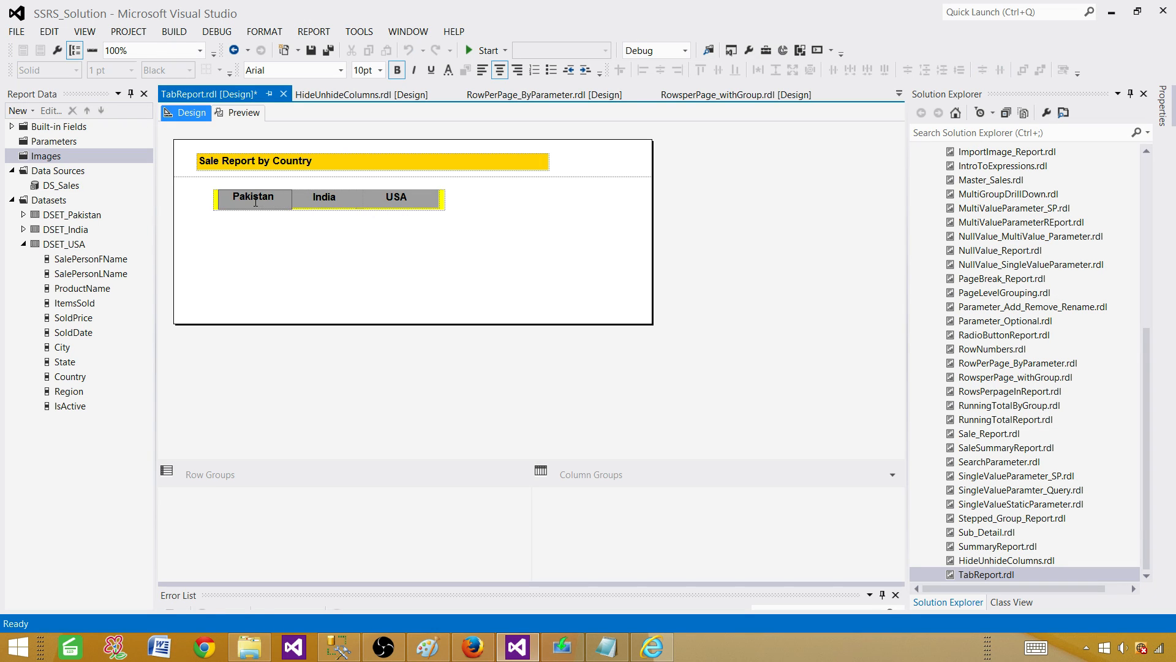
pyautogui.click(444, 203)
pyautogui.click(287, 223)
pyautogui.click(285, 207)
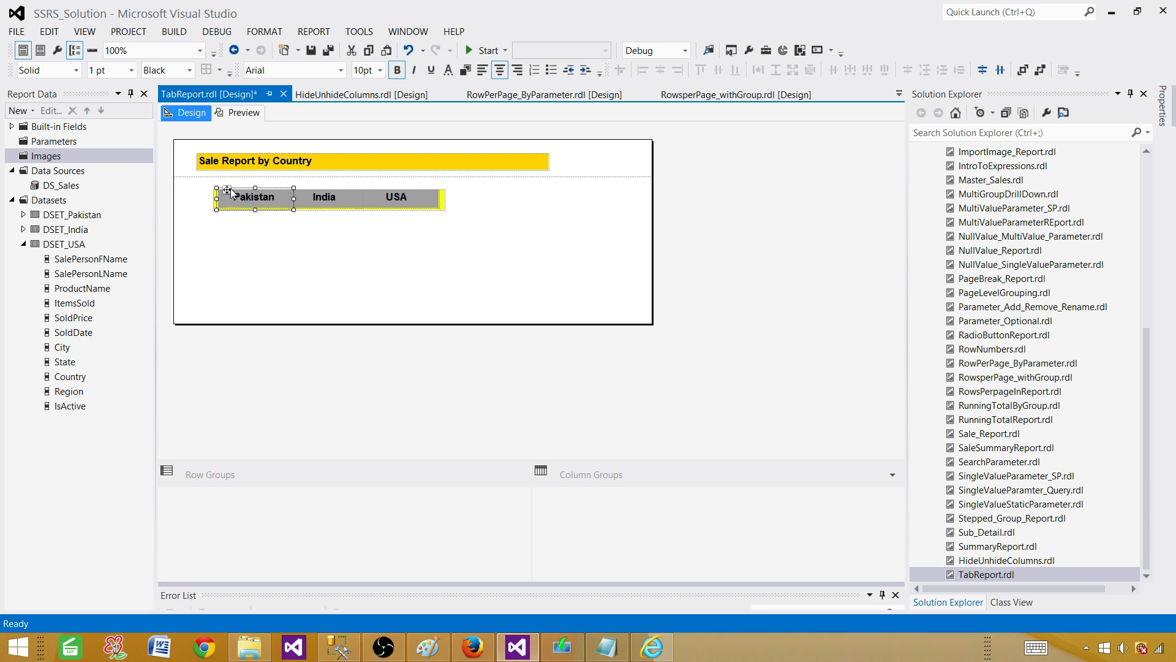
pyautogui.moveTo(228, 188); pyautogui.dragTo(228, 191)
pyautogui.click(284, 212)
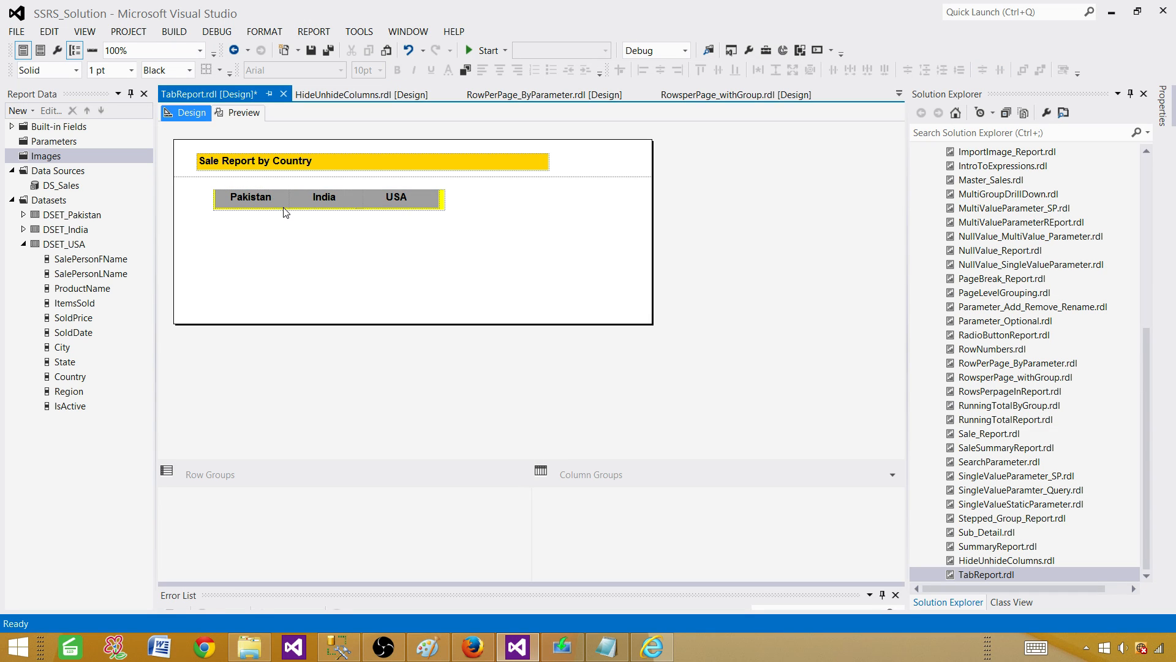
# Give the Pakistan text box a solid 1pt black border on its bottom and right sides only
pyautogui.click(270, 201)
pyautogui.click(284, 218)
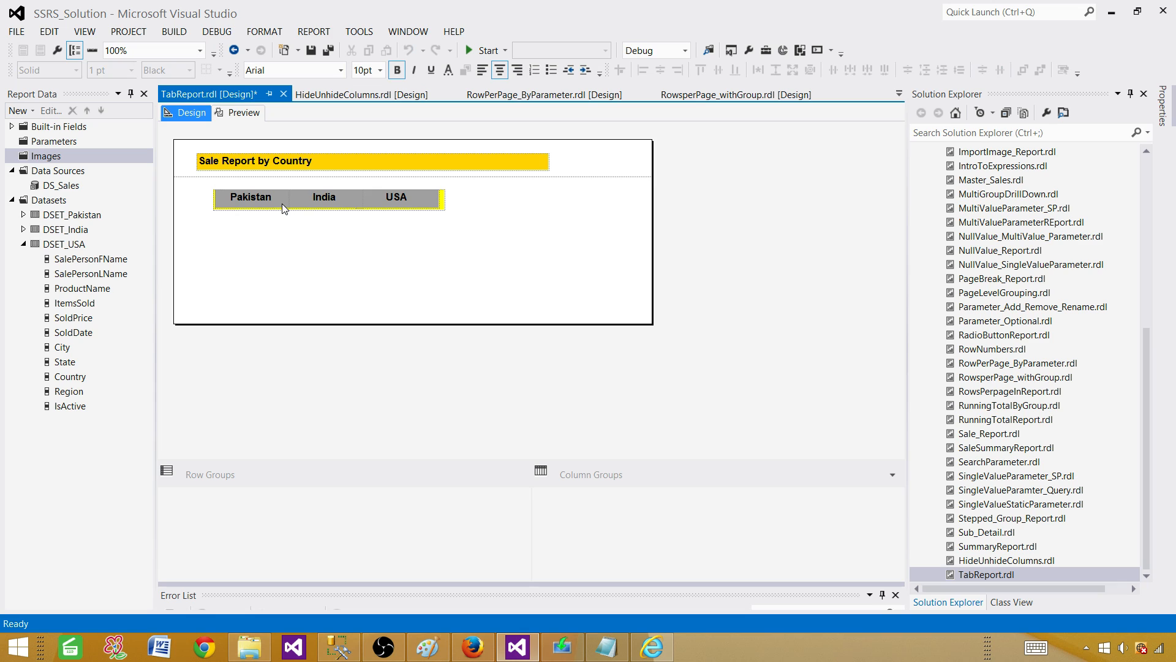
pyautogui.rightClick(282, 202)
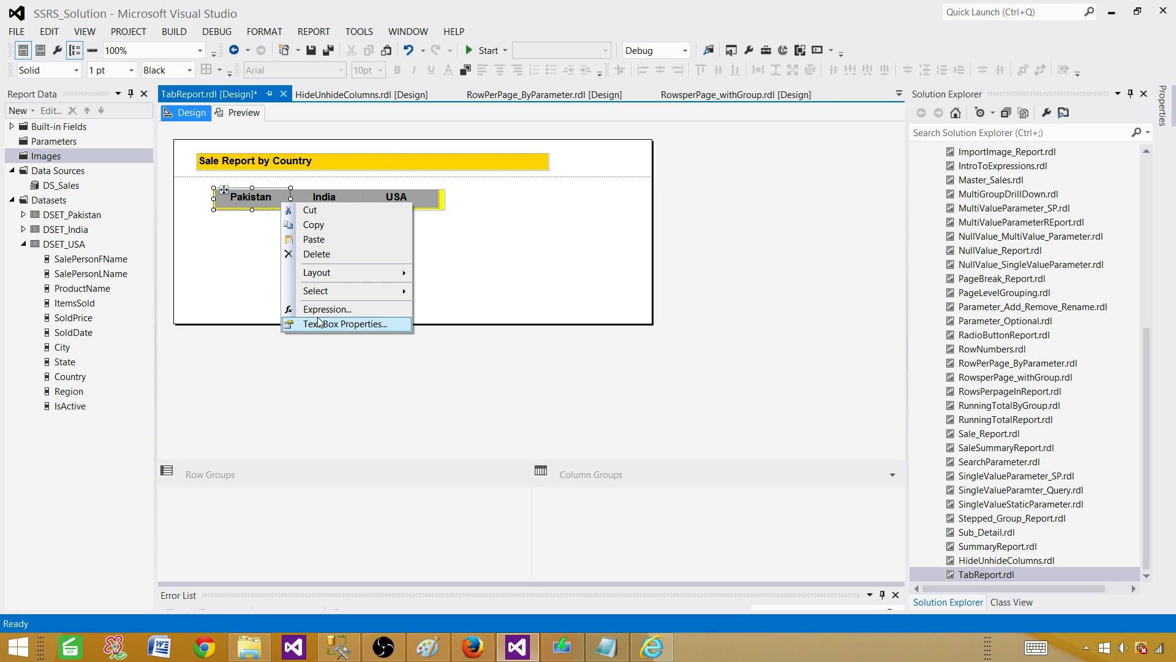
pyautogui.click(337, 326)
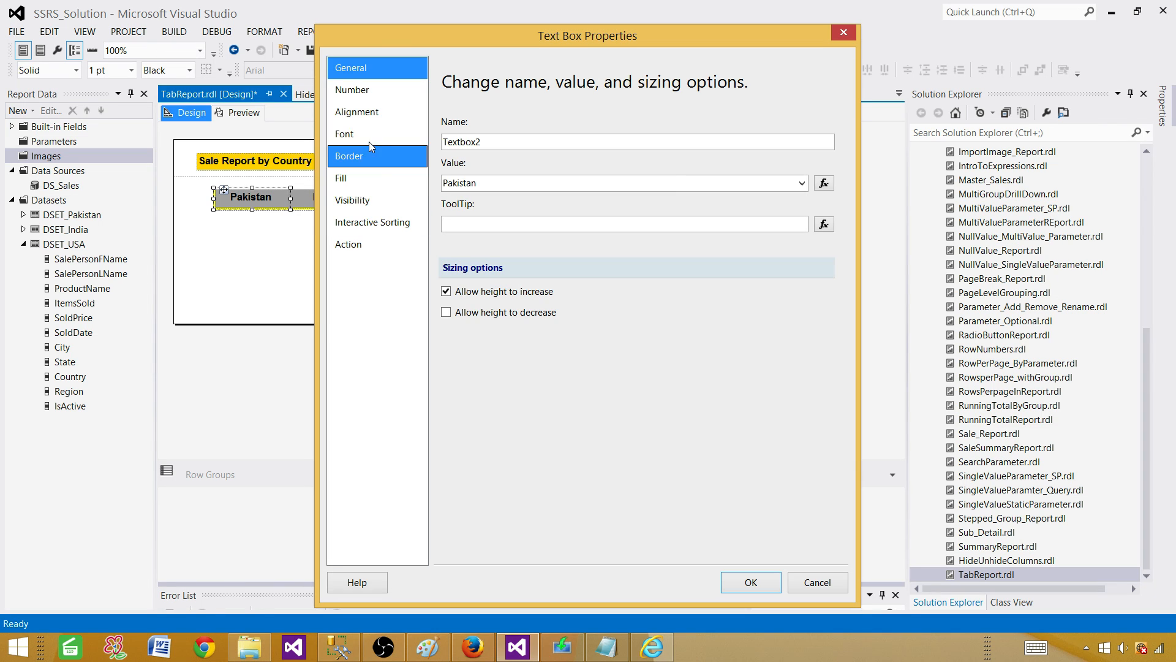
pyautogui.click(375, 159)
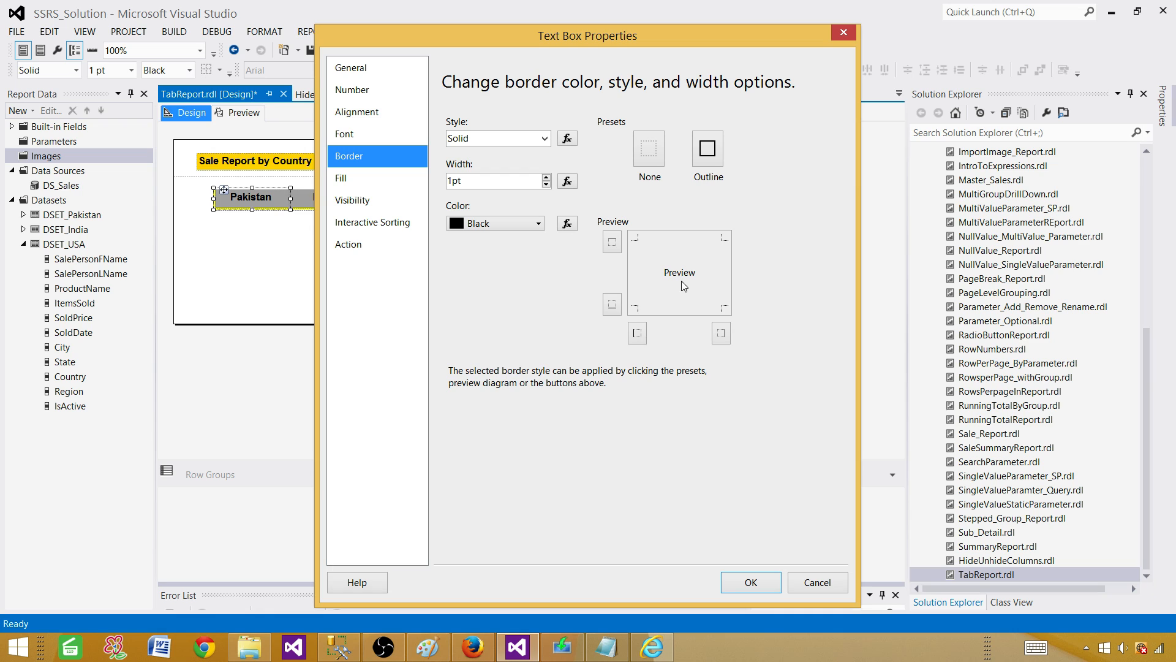
pyautogui.click(696, 308)
pyautogui.click(722, 278)
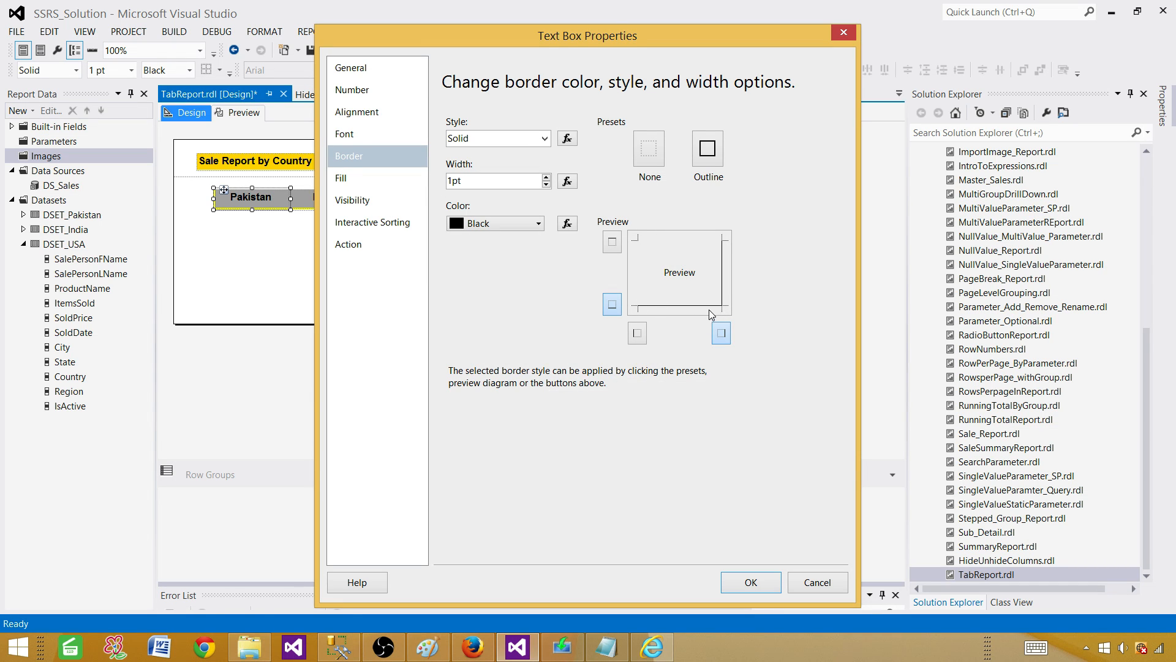
pyautogui.click(768, 583)
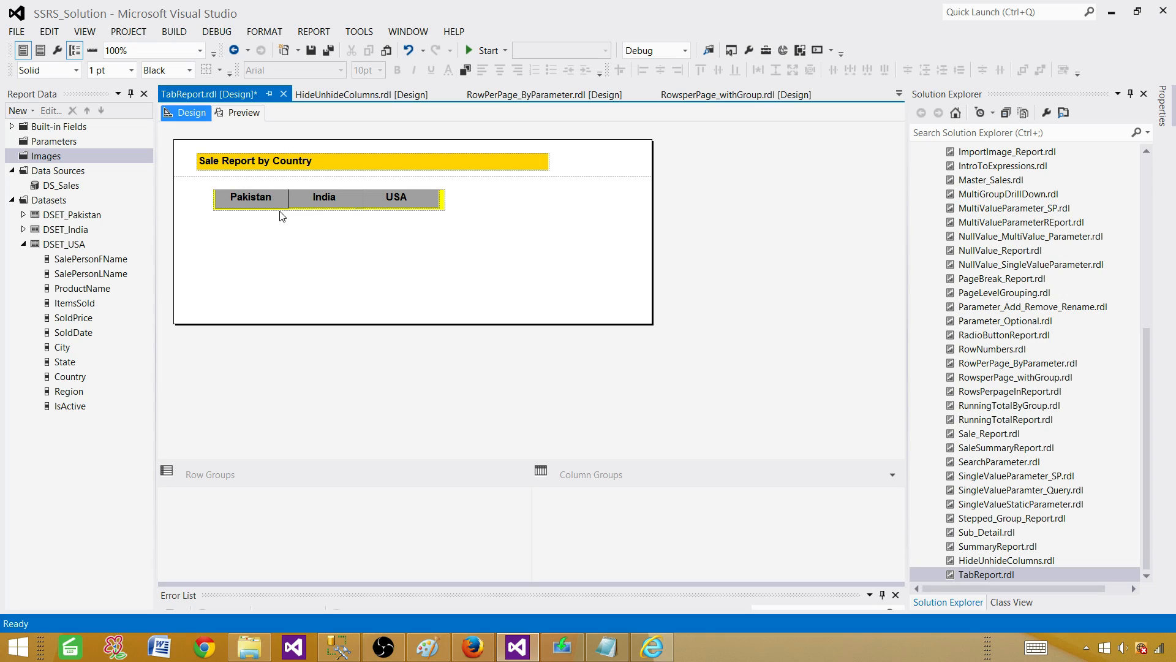
# Insert a table in the report body and place it below the country tabs, aligned with their left edge
pyautogui.rightClick(243, 233)
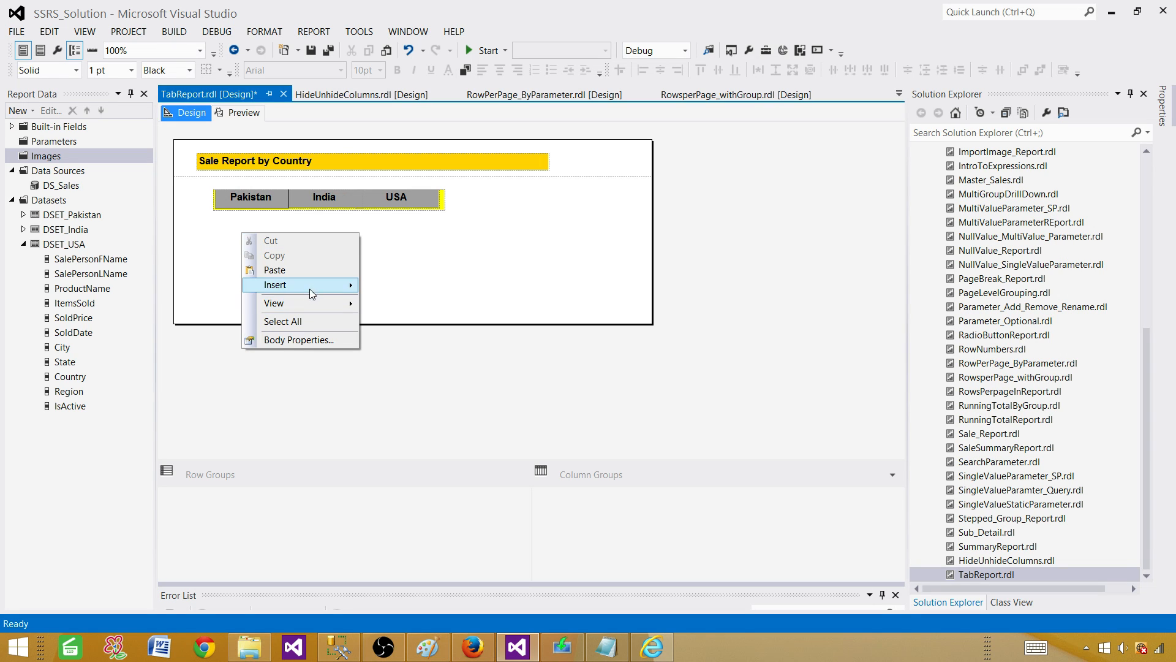
pyautogui.moveTo(306, 285)
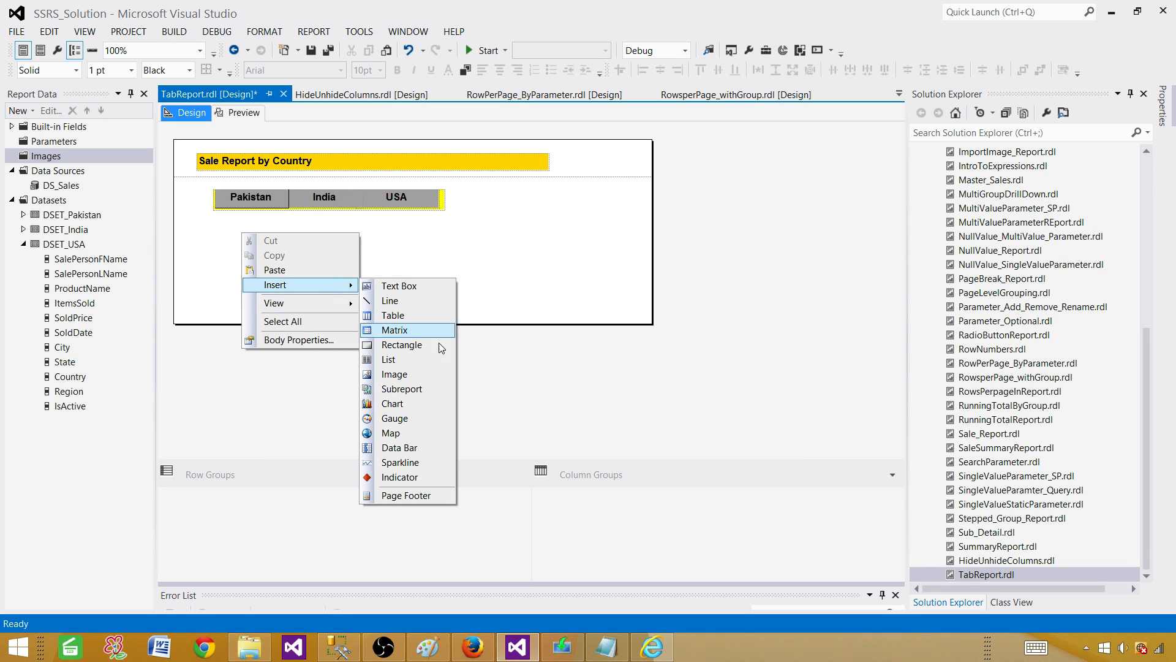
pyautogui.click(417, 314)
pyautogui.moveTo(250, 232); pyautogui.dragTo(221, 228)
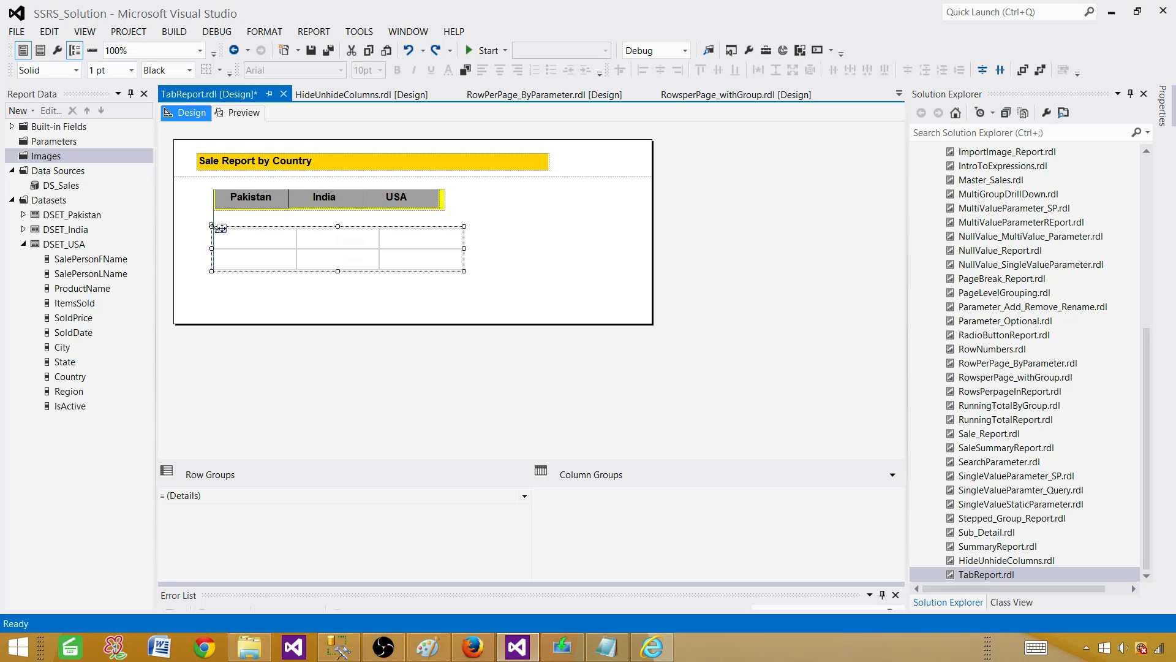
# Fill the table's detail row with SalePersonFName, SalePersonLName, ProductName and Country from DSET_USA, adding a fourth column for Country
pyautogui.moveTo(81, 265); pyautogui.dragTo(331, 257)
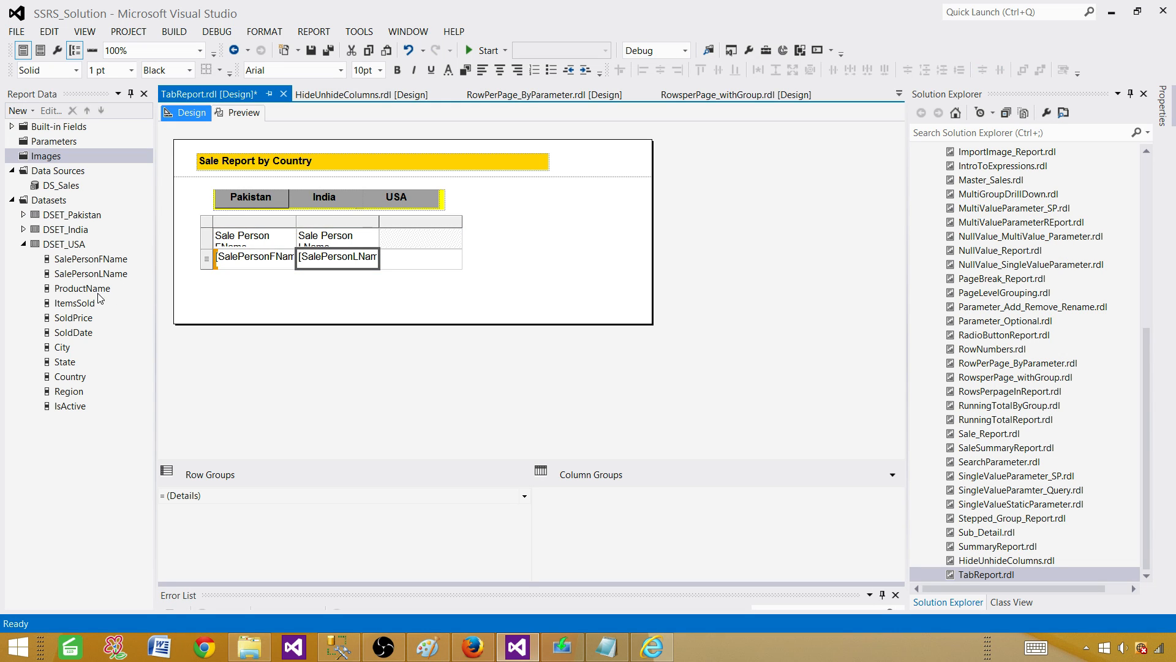
pyautogui.moveTo(98, 289); pyautogui.dragTo(420, 261)
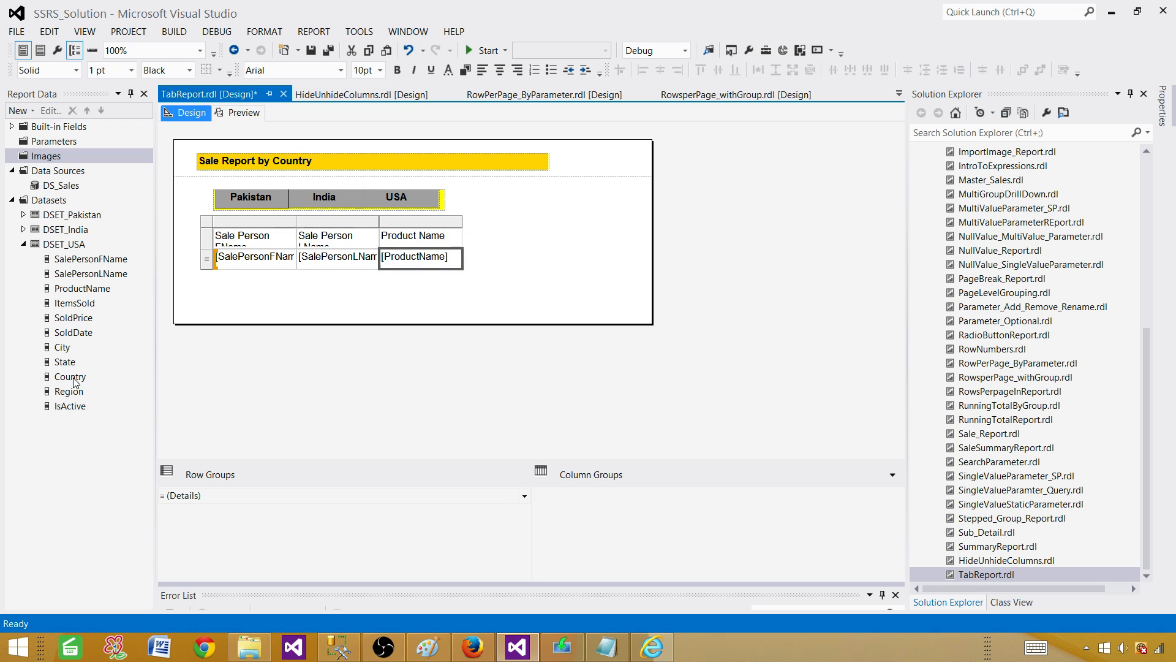
pyautogui.moveTo(75, 381); pyautogui.dragTo(464, 251)
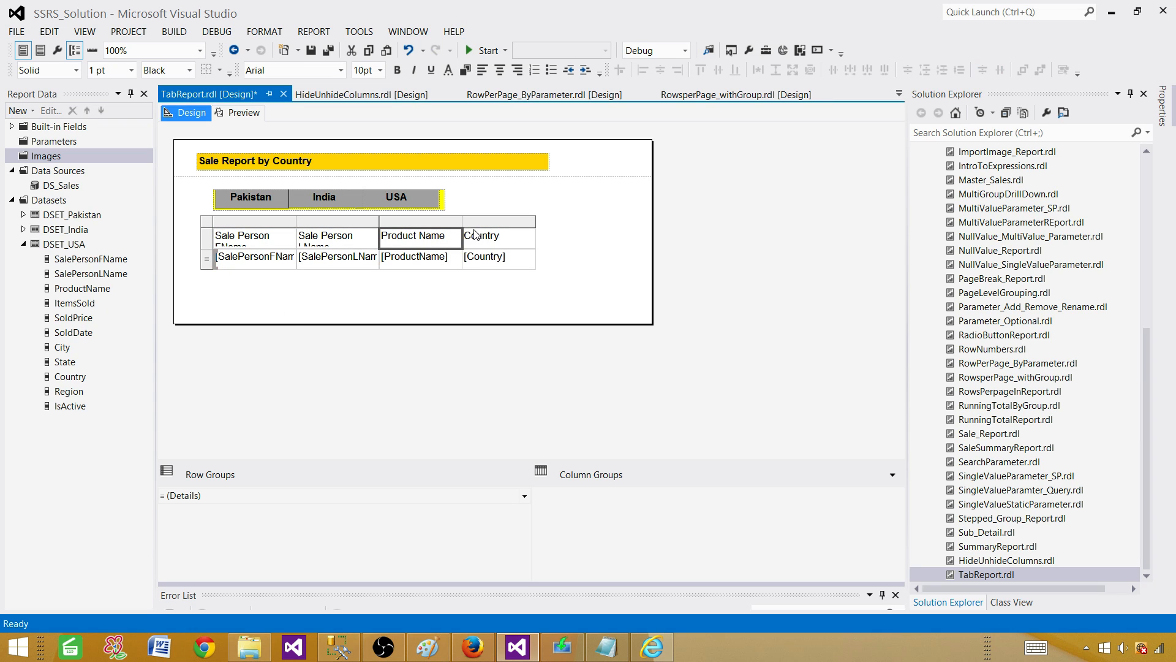
# Widen the two sales person name columns to fit their headings on one line and reduce the header row to single-line height
pyautogui.moveTo(210, 250); pyautogui.dragTo(210, 256)
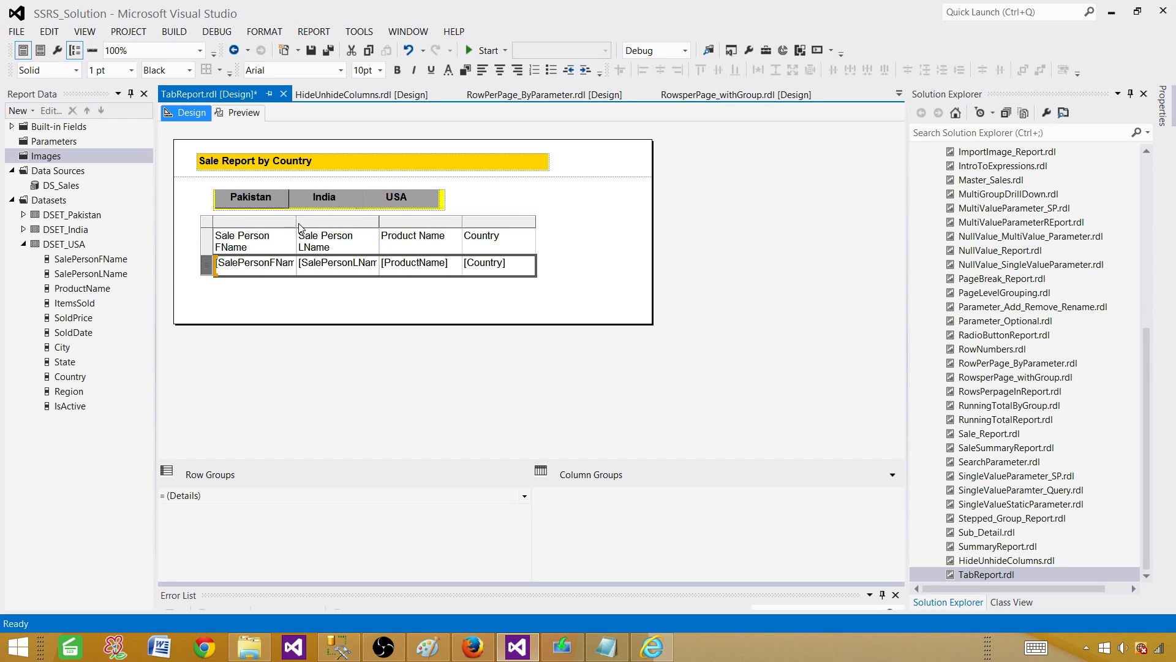
pyautogui.moveTo(296, 223); pyautogui.dragTo(328, 223)
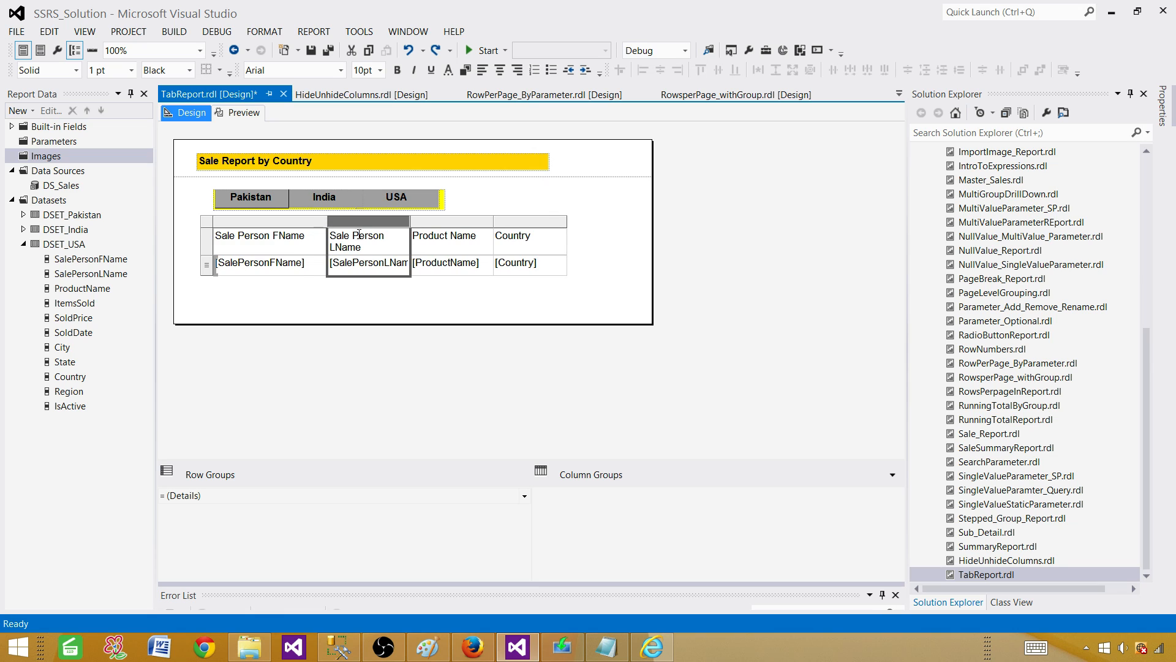
pyautogui.moveTo(406, 223); pyautogui.dragTo(438, 223)
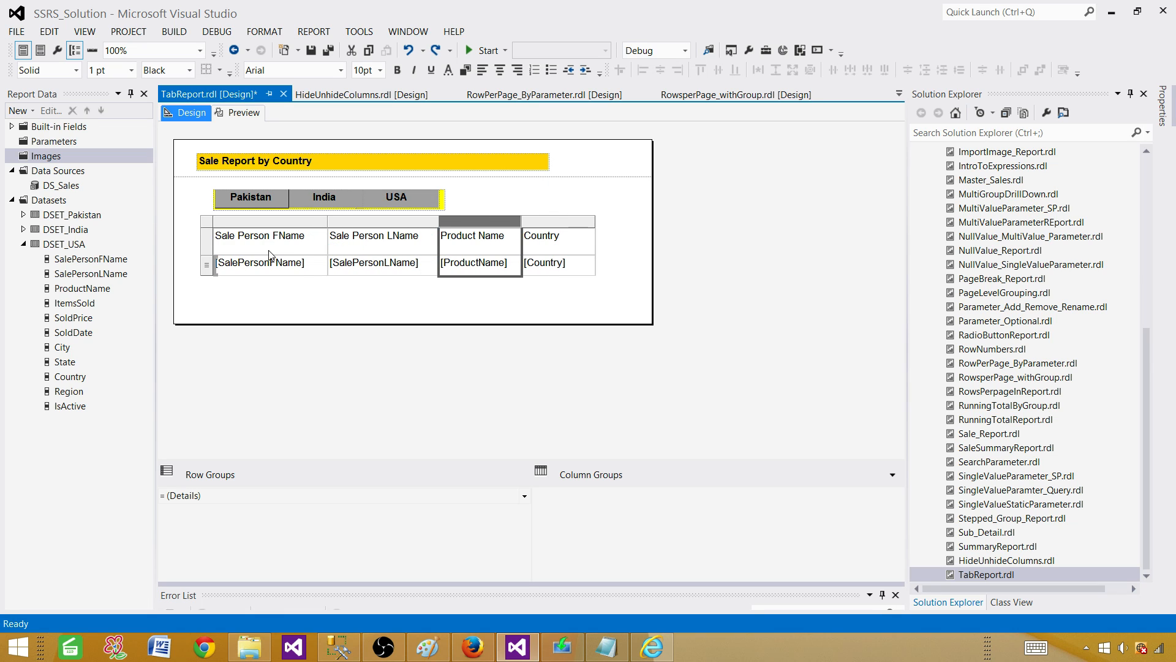
pyautogui.moveTo(209, 254); pyautogui.dragTo(209, 244)
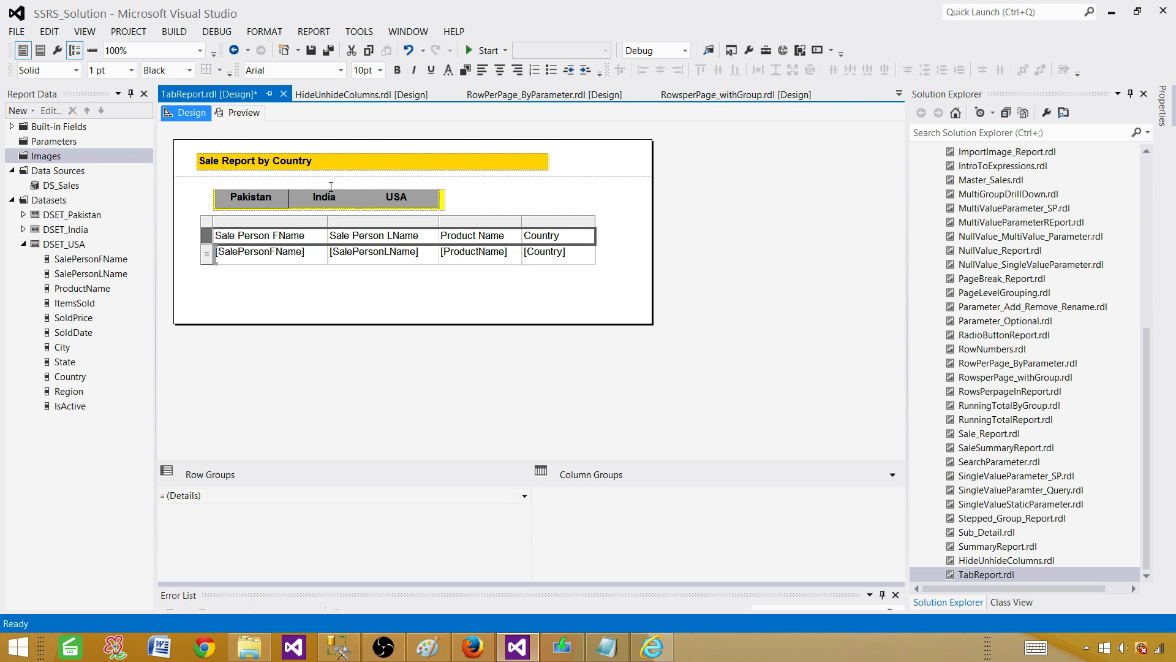
# Make the table's header row bold and give it a green background
pyautogui.click(397, 70)
pyautogui.click(465, 70)
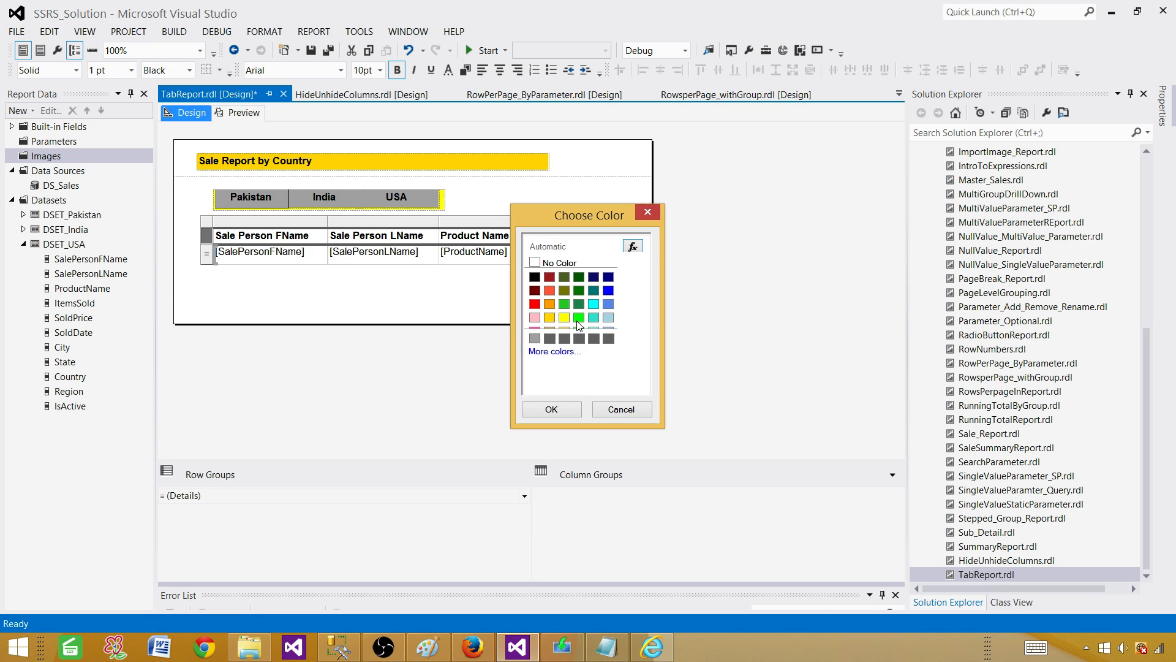
pyautogui.click(580, 306)
pyautogui.click(552, 410)
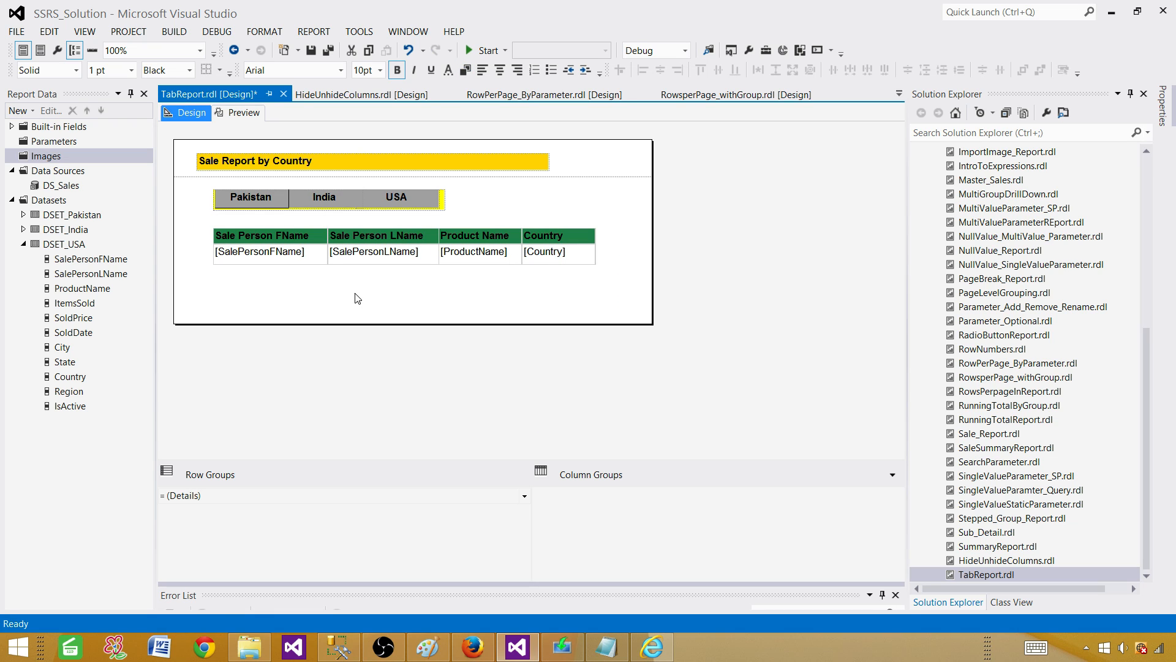
# Set the font color of the table's header row to White and preview the report
pyautogui.click(264, 235)
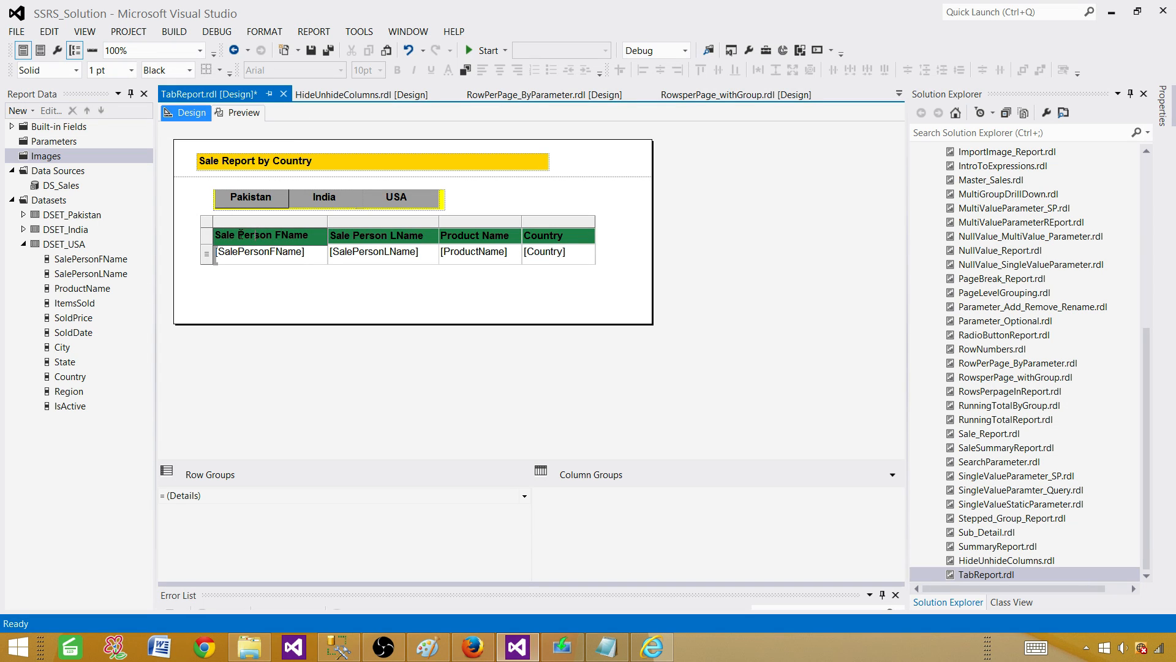
pyautogui.click(212, 236)
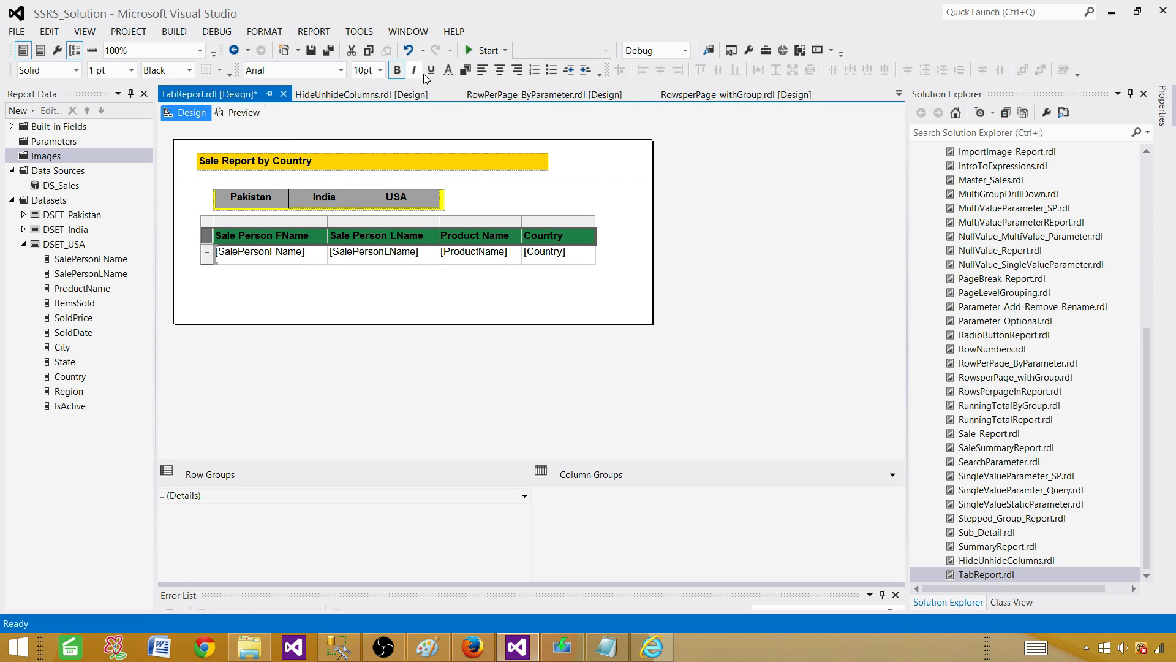
pyautogui.click(450, 73)
pyautogui.click(550, 318)
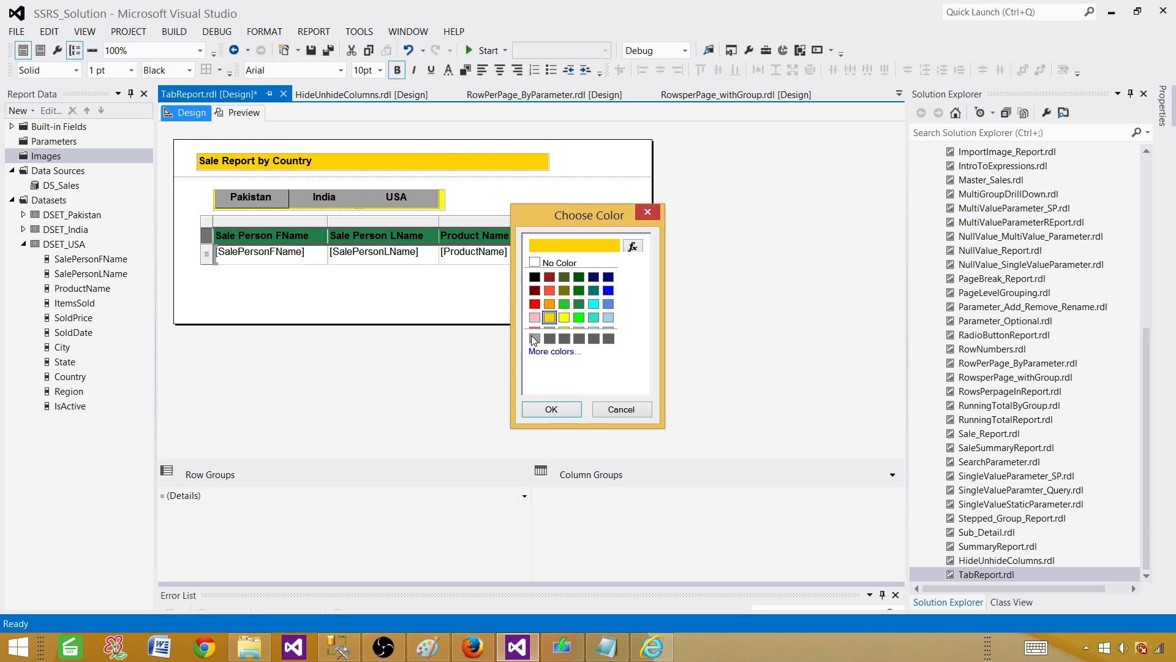
pyautogui.click(548, 351)
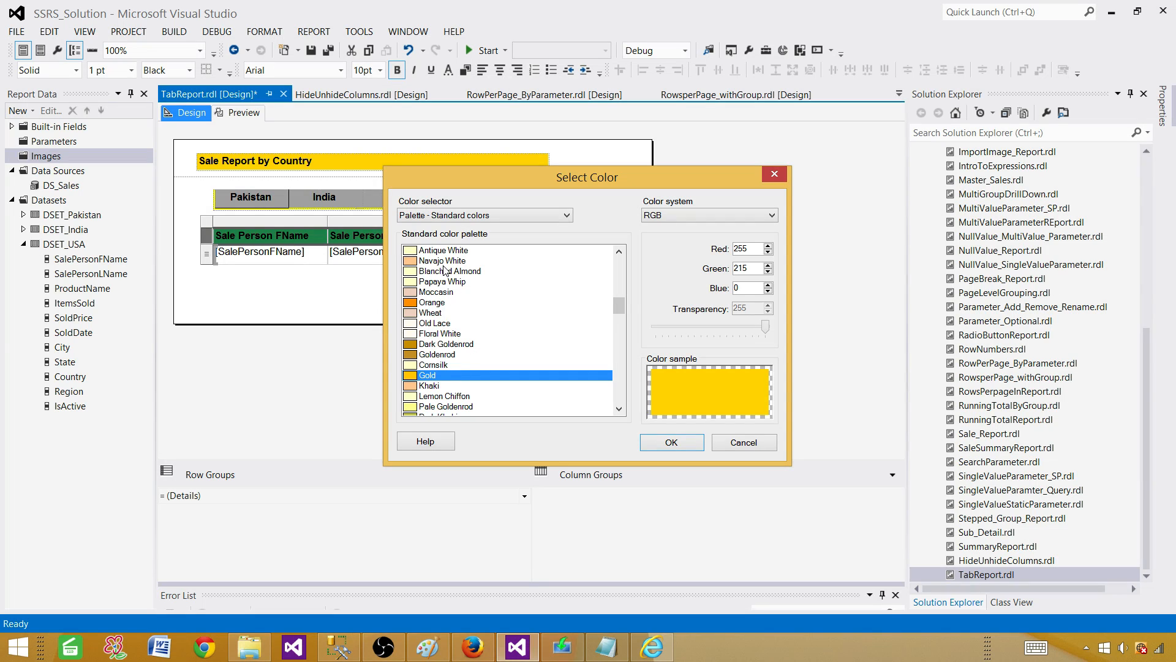
pyautogui.moveTo(616, 306); pyautogui.dragTo(620, 251)
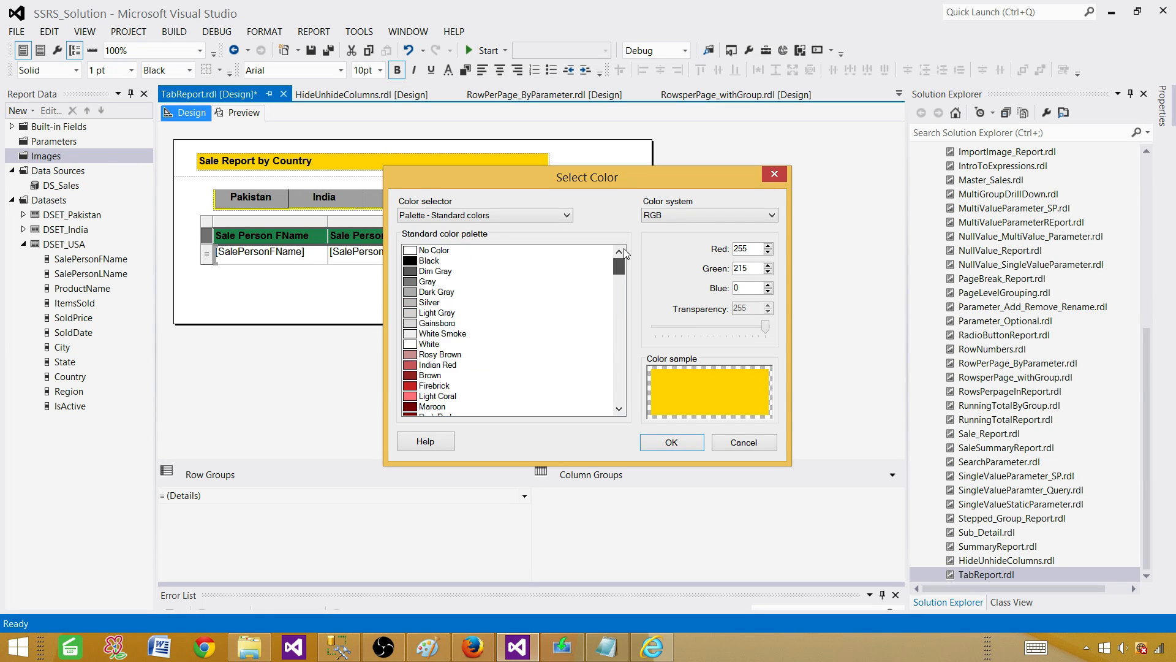
pyautogui.click(434, 344)
pyautogui.click(672, 443)
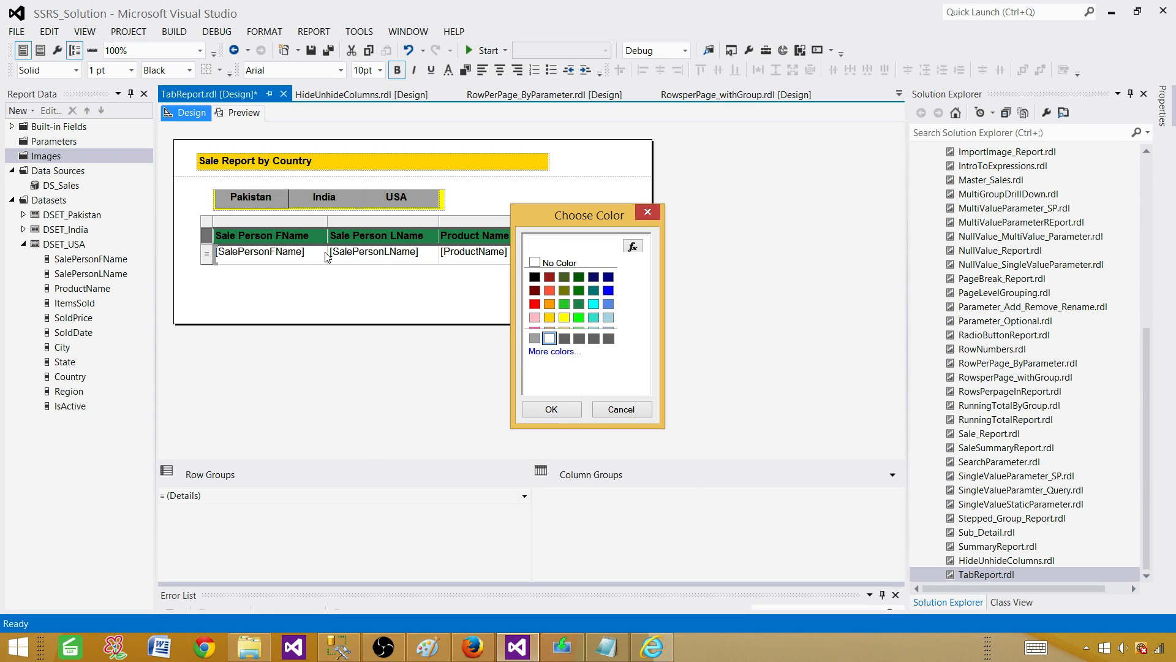
pyautogui.click(551, 409)
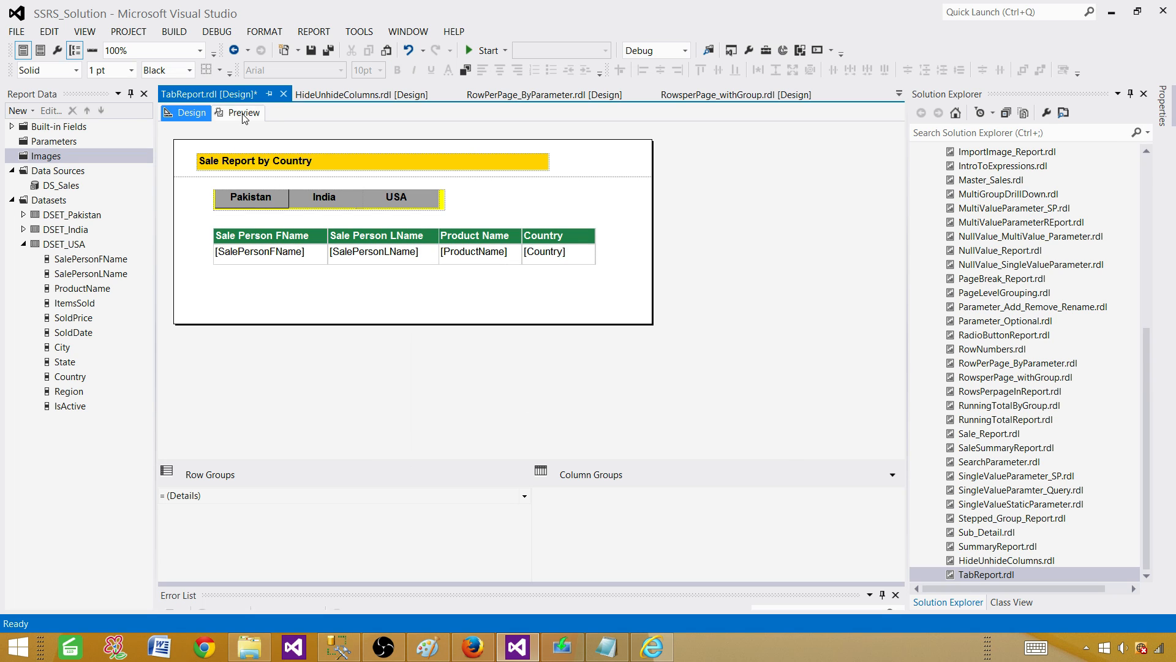
pyautogui.click(244, 113)
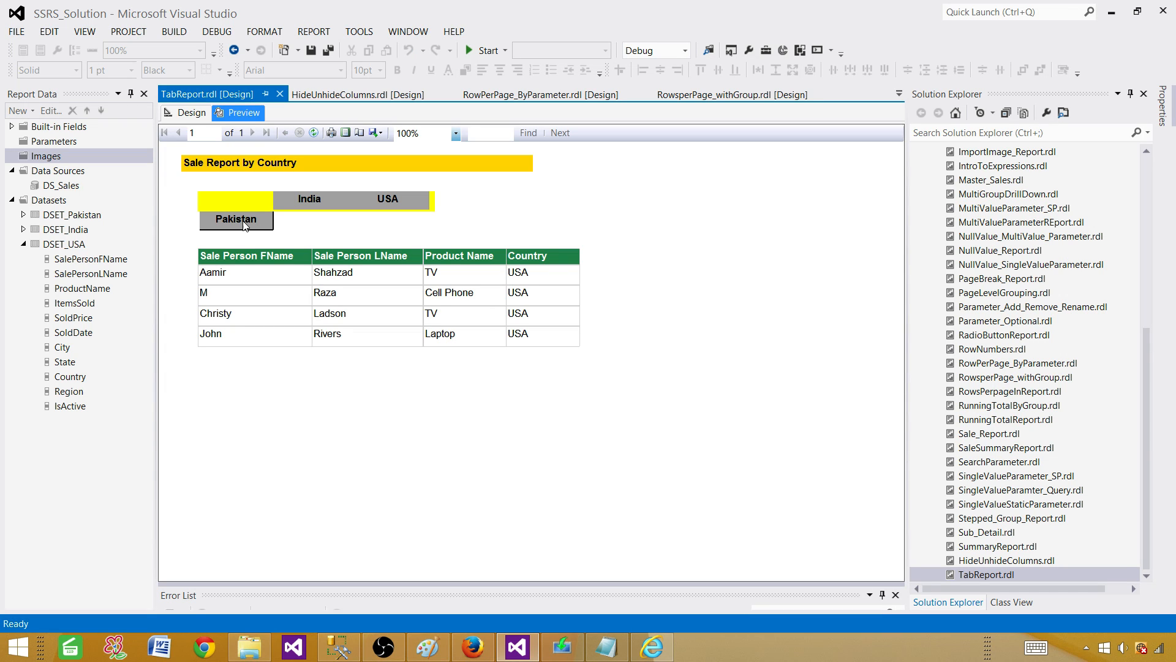
# Widen the yellow rectangle behind the country tabs, extend it slightly downward, and preview the report
pyautogui.click(206, 114)
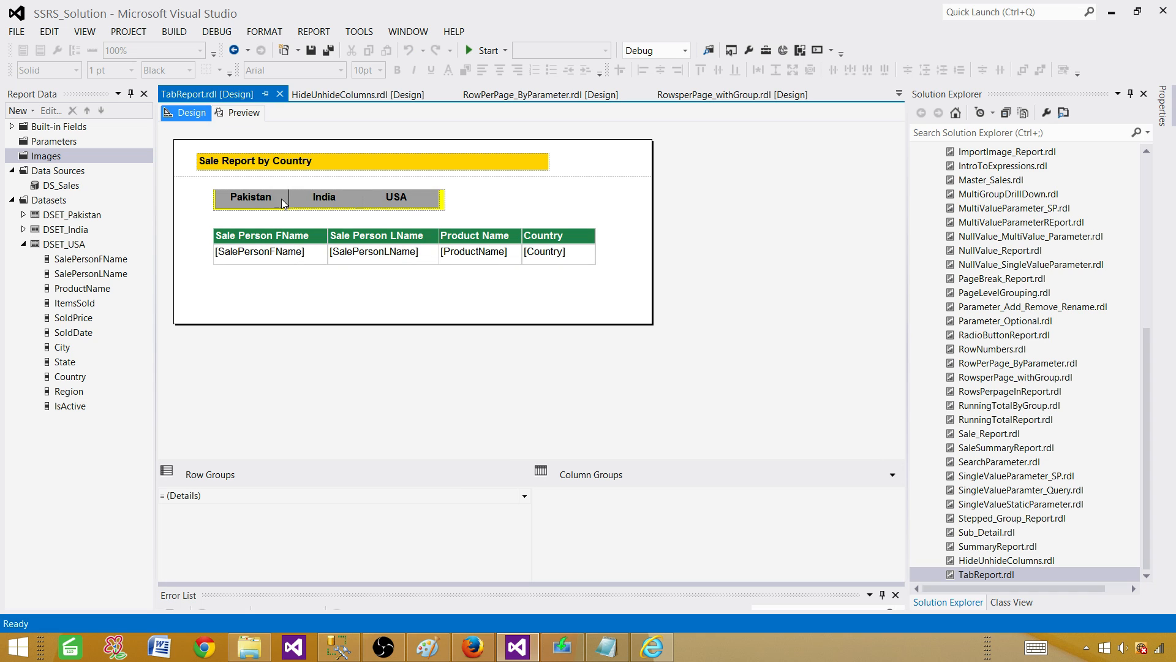
pyautogui.click(345, 199)
pyautogui.click(446, 205)
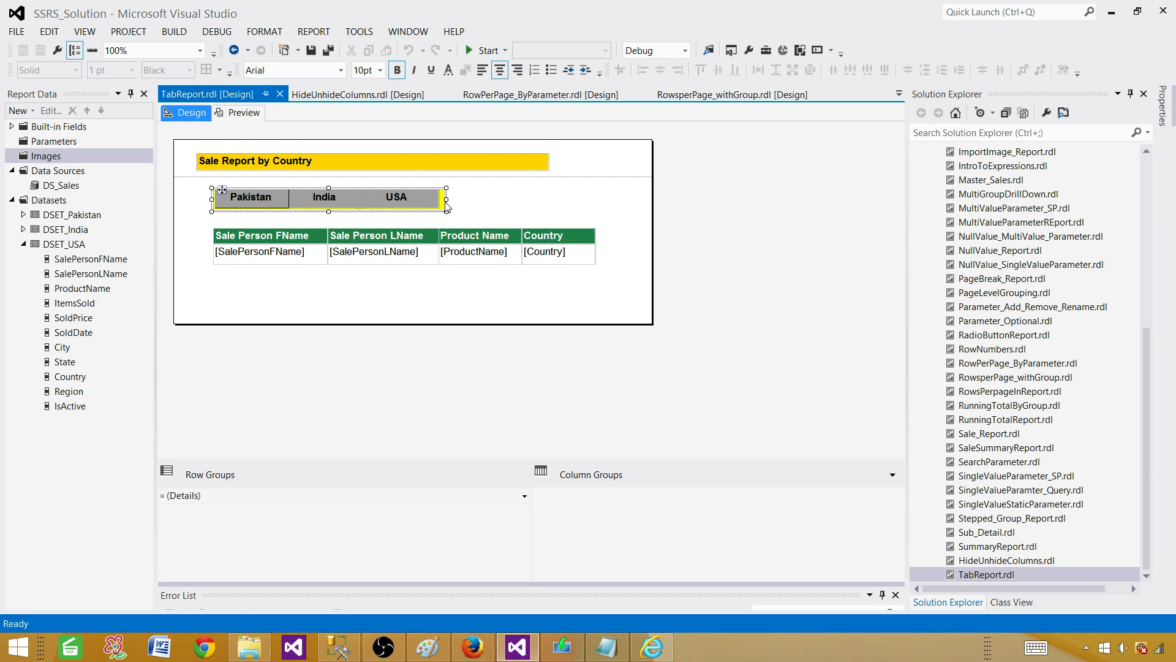
pyautogui.moveTo(447, 199); pyautogui.dragTo(460, 199)
pyautogui.click(324, 197)
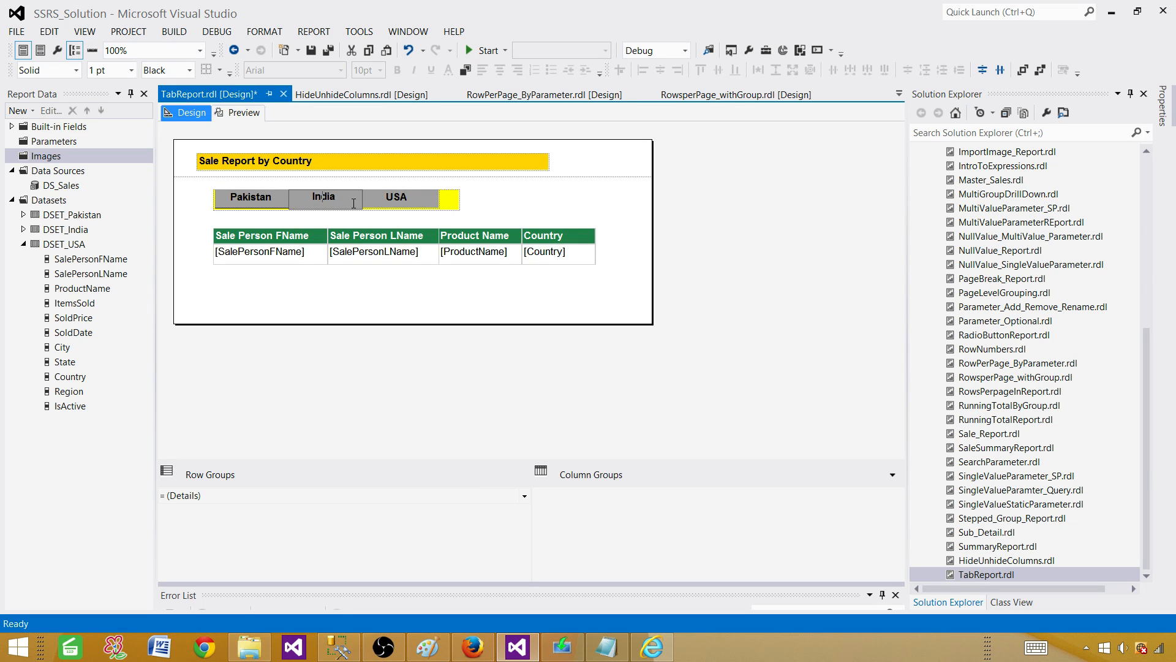
pyautogui.click(274, 211)
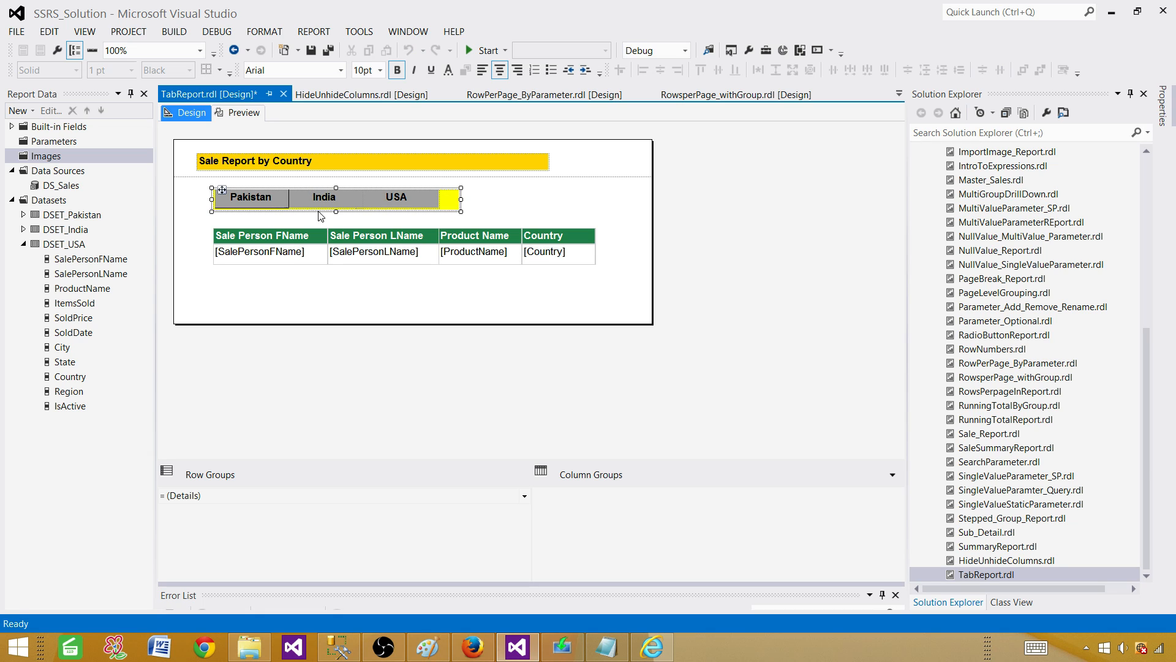
pyautogui.moveTo(335, 212); pyautogui.dragTo(338, 217)
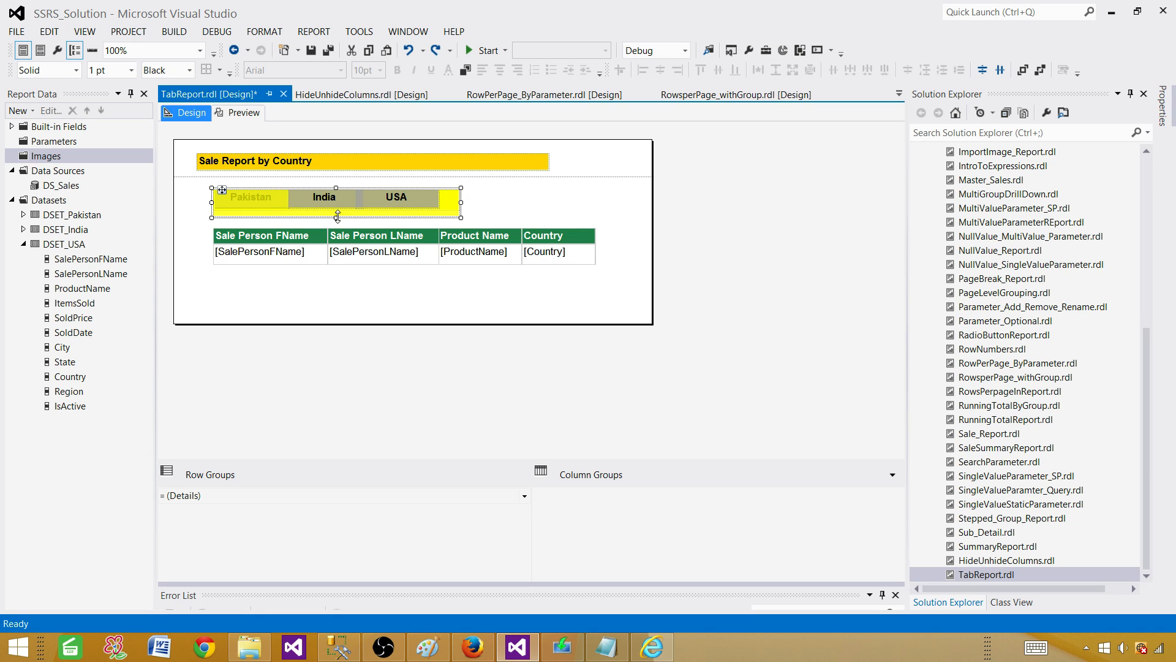
pyautogui.click(232, 194)
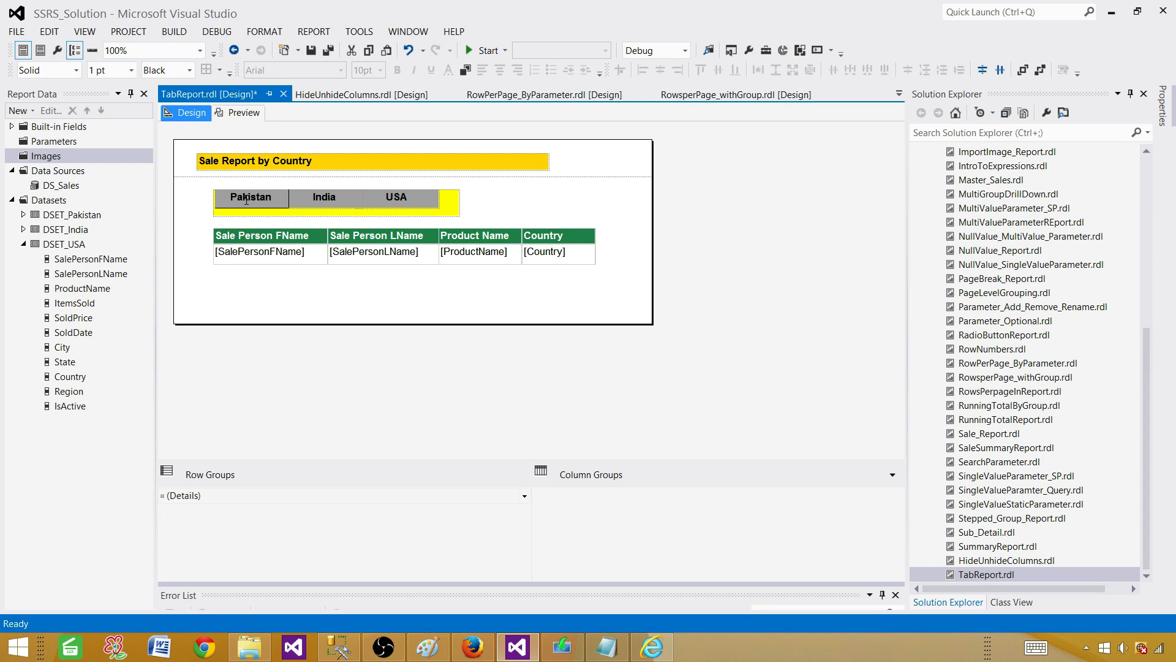
pyautogui.click(254, 115)
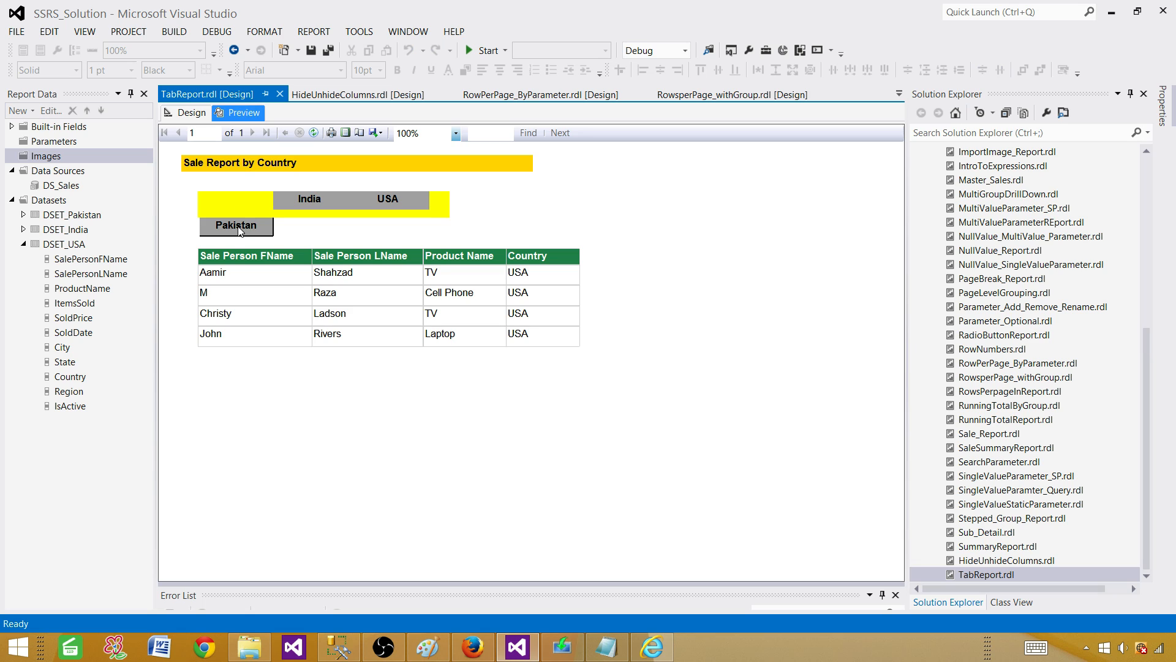
# Move the Pakistan, India and USA text boxes down to the lower edge of the yellow rectangle, side by side
pyautogui.click(183, 114)
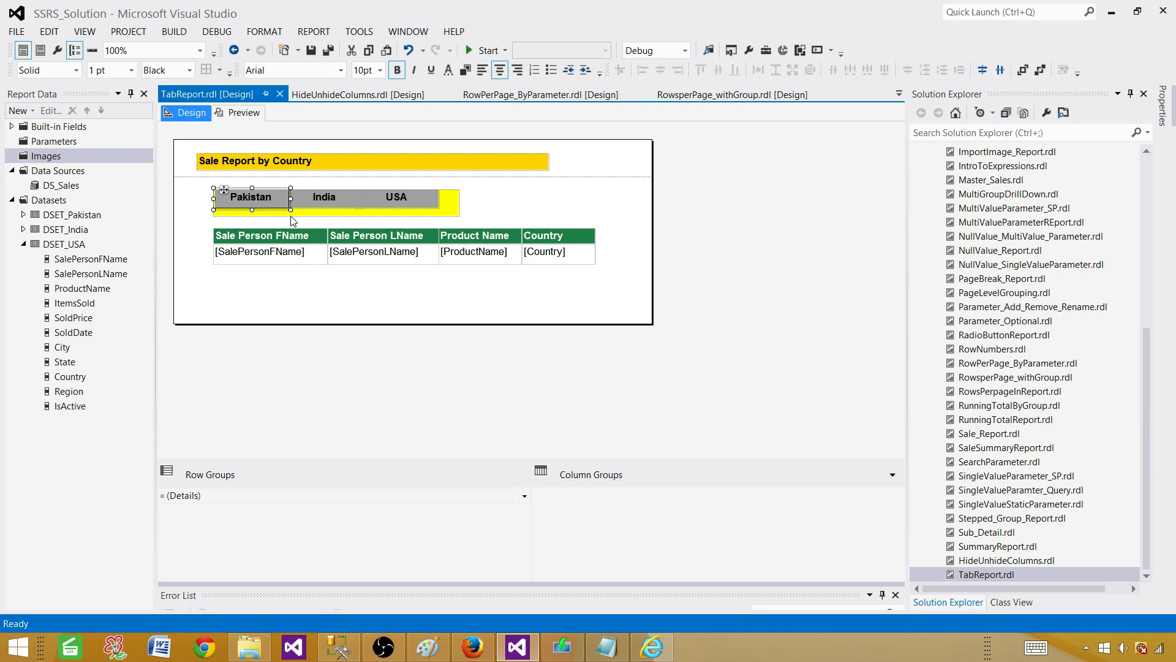
pyautogui.press('Down')
pyautogui.press('Up')
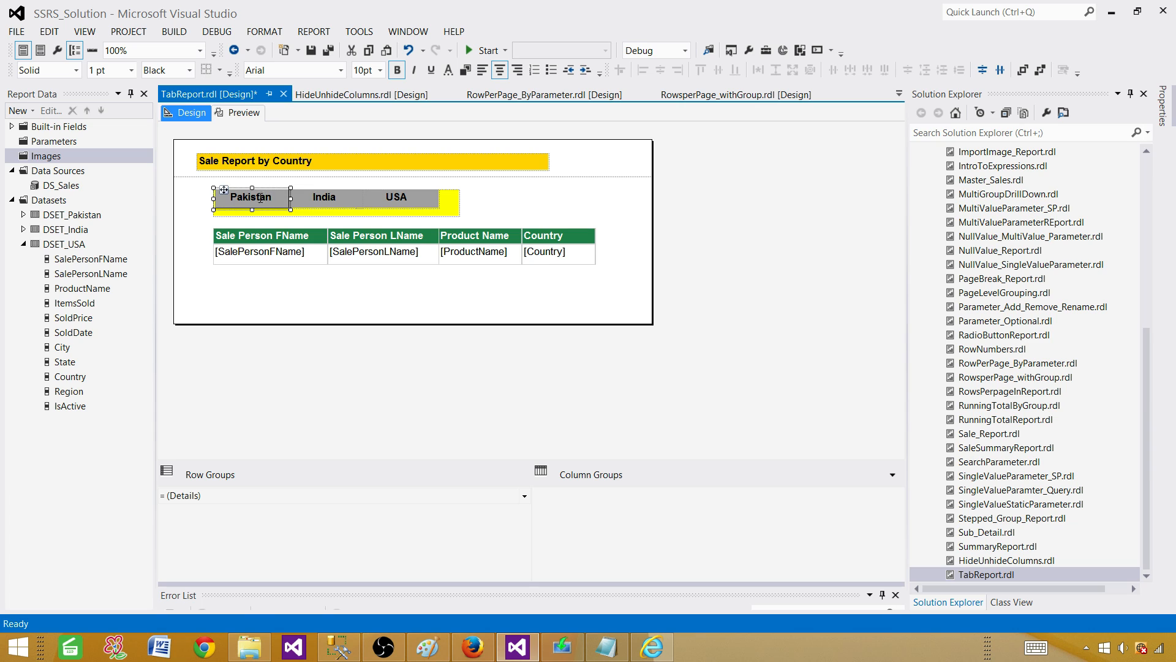
pyautogui.moveTo(224, 191); pyautogui.dragTo(226, 201)
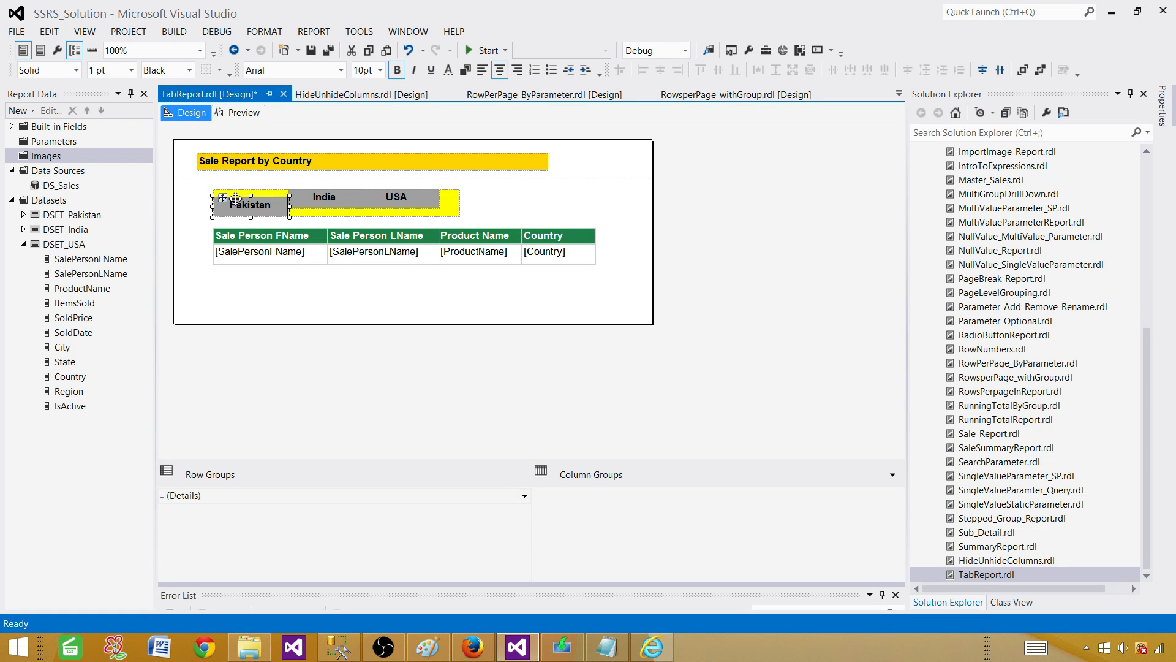
pyautogui.click(331, 207)
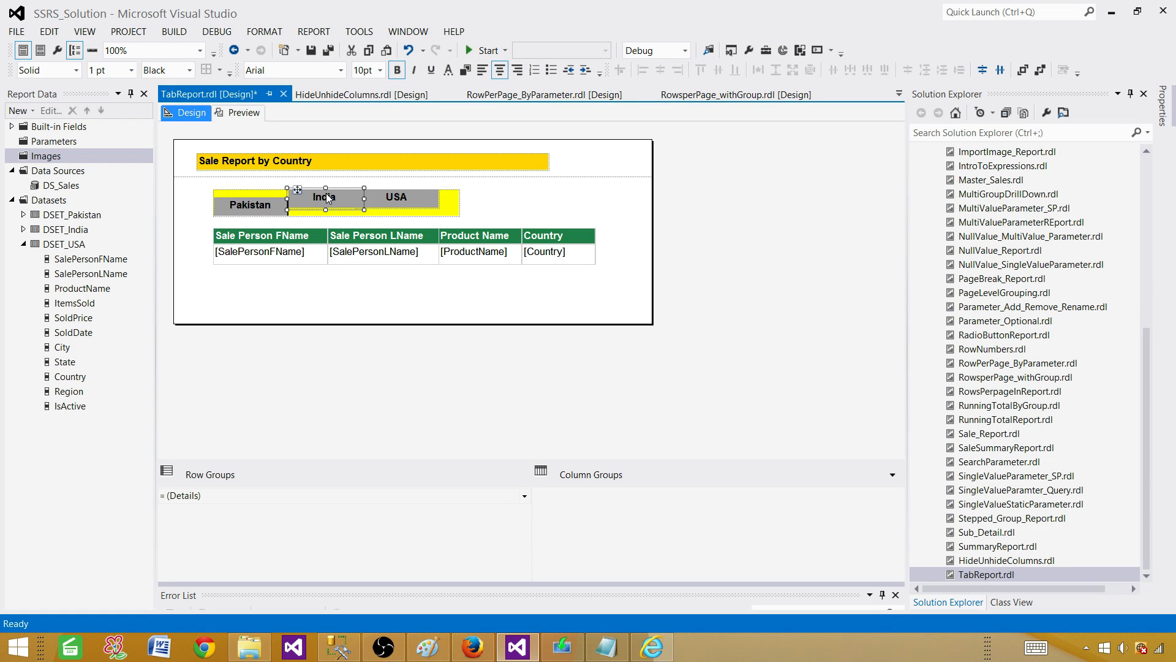
pyautogui.moveTo(297, 190); pyautogui.dragTo(437, 212)
pyautogui.click(381, 204)
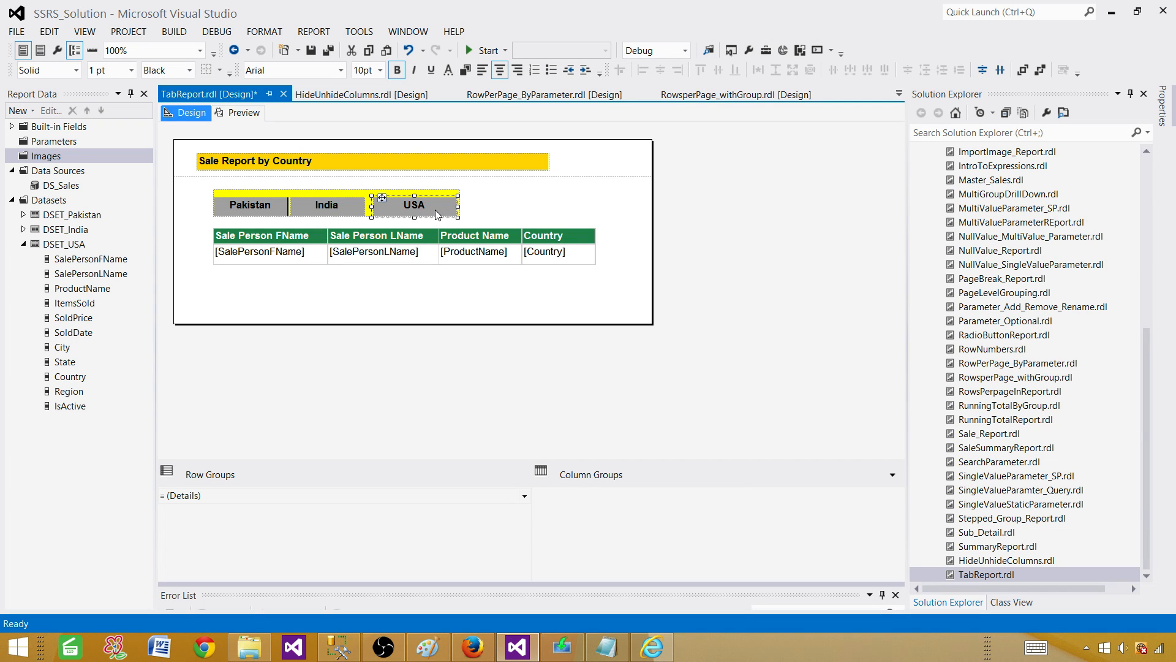
# Nudge the USA text box left until it sits against the India text box
pyautogui.press('Left')
pyautogui.press('Left')
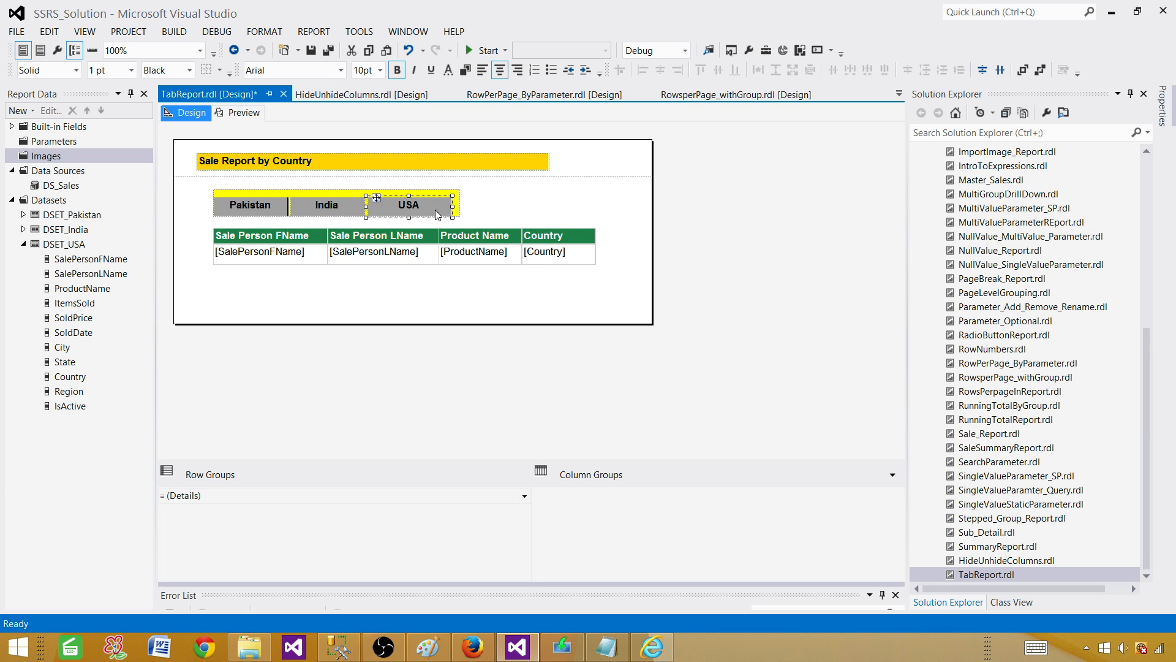
pyautogui.press('Left')
pyautogui.press('Left')
pyautogui.click(245, 184)
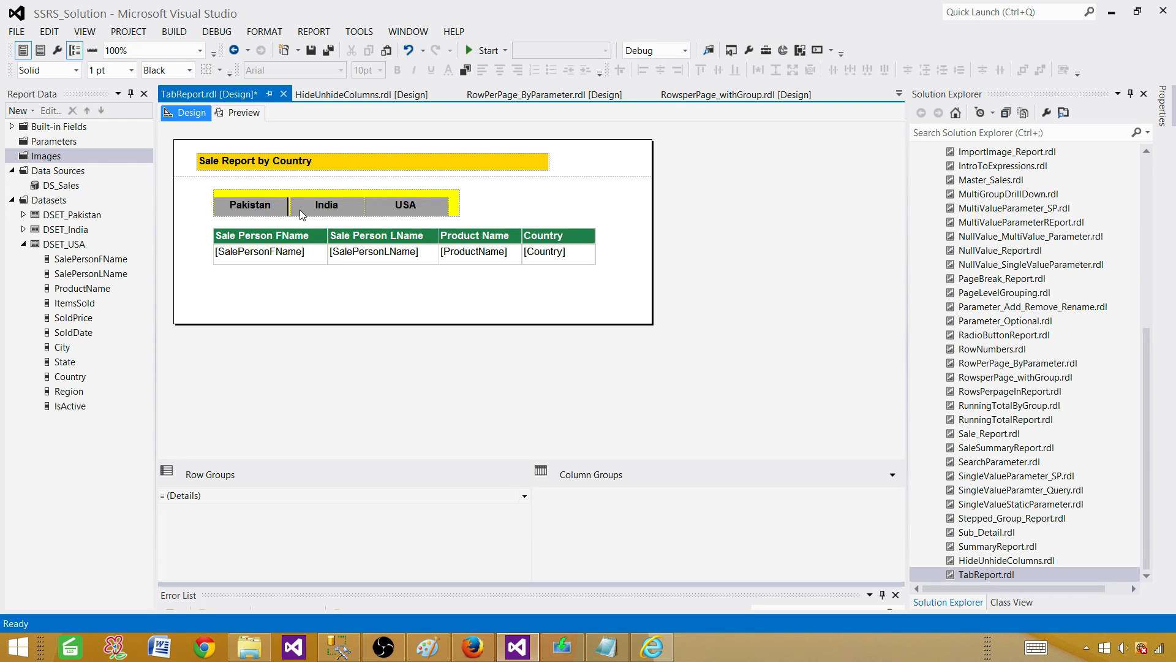
# Close the remaining gaps by nudging the India text box against Pakistan and the USA text box against India
pyautogui.click(328, 211)
pyautogui.press('Left')
pyautogui.press('Left')
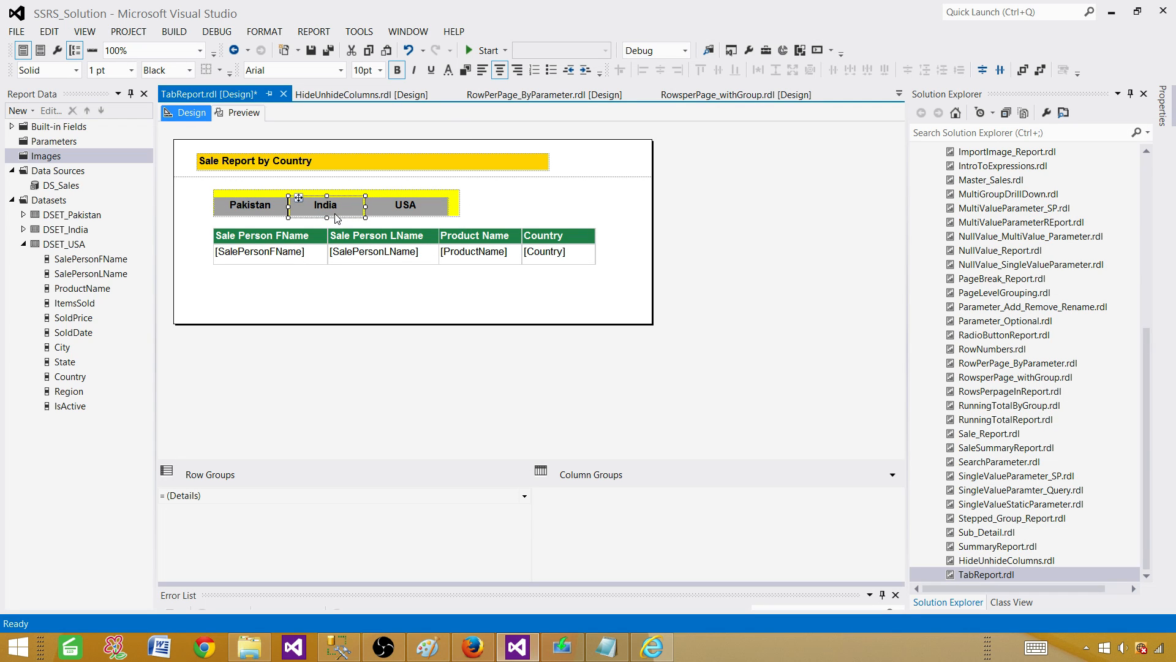
pyautogui.press('Left')
pyautogui.press('Left')
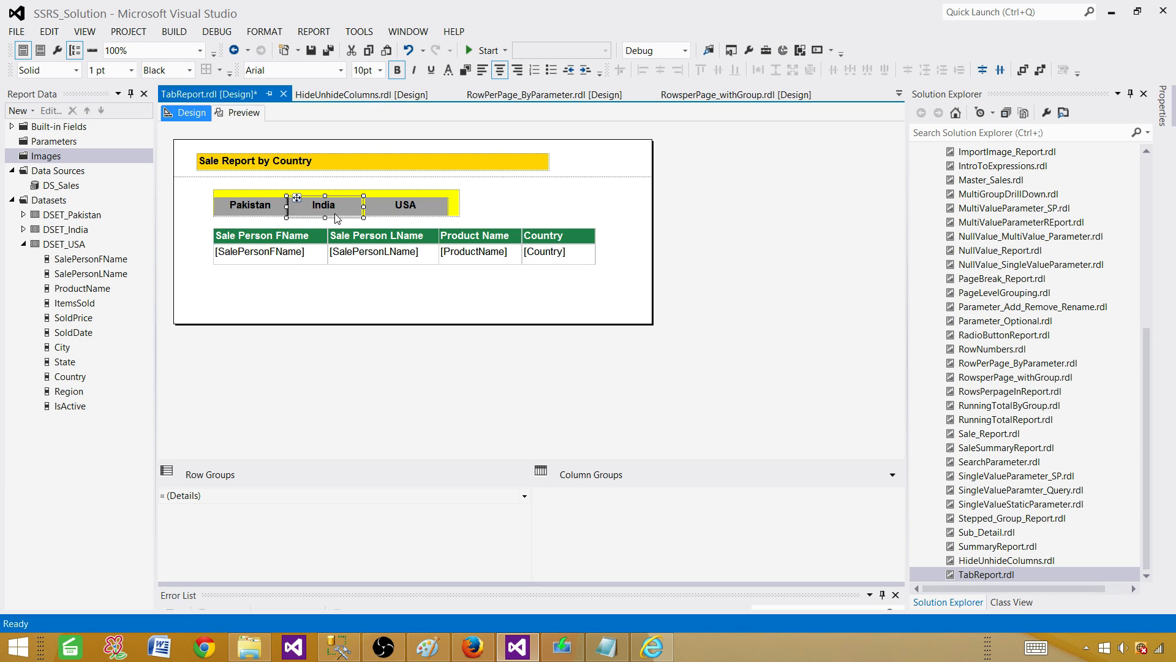
pyautogui.click(400, 206)
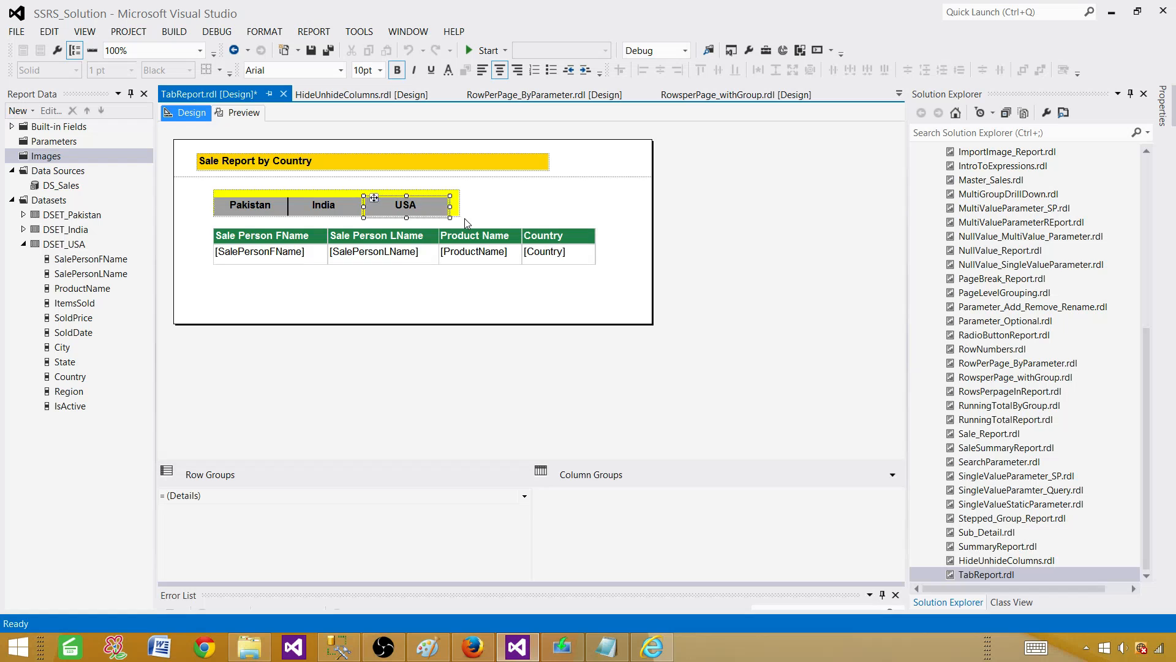
pyautogui.press('Left')
pyautogui.press('Left')
pyautogui.press('Left')
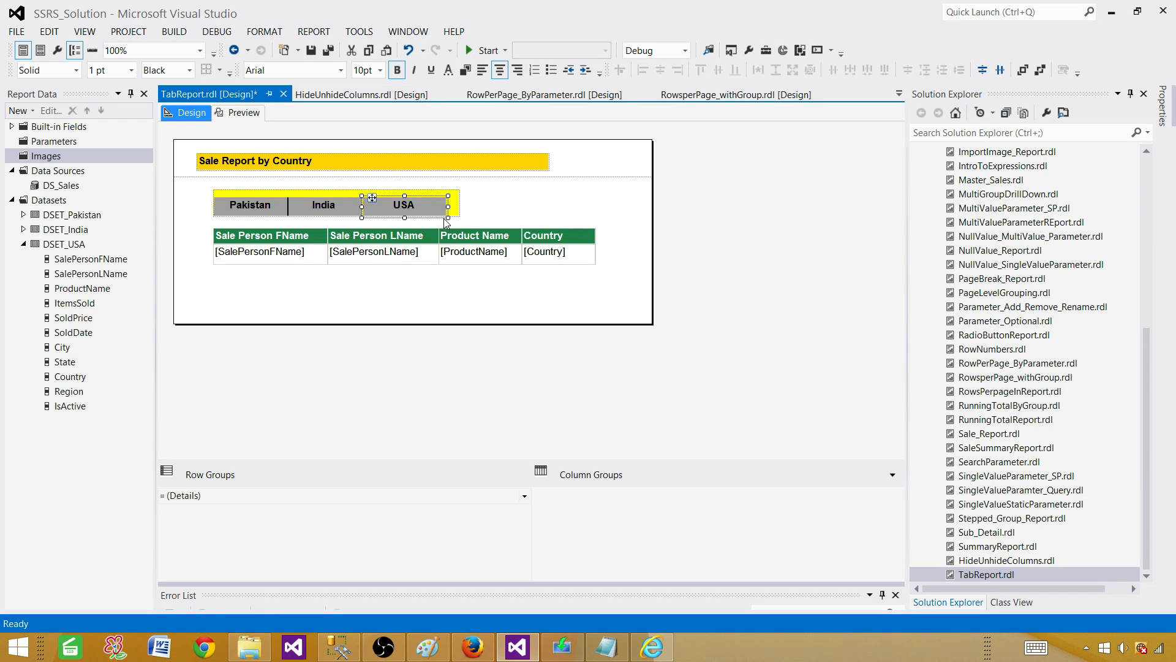
pyautogui.press('Left')
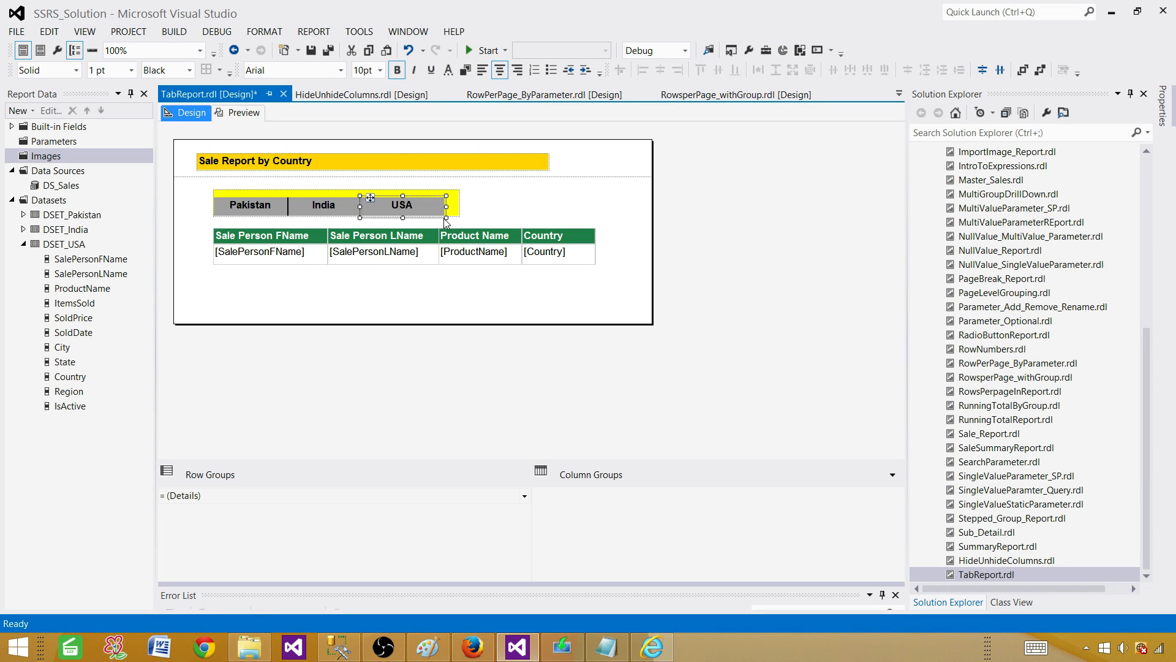
# Lower the yellow rectangle's top edge to the top of the country tabs and check the result in the report preview
pyautogui.click(336, 190)
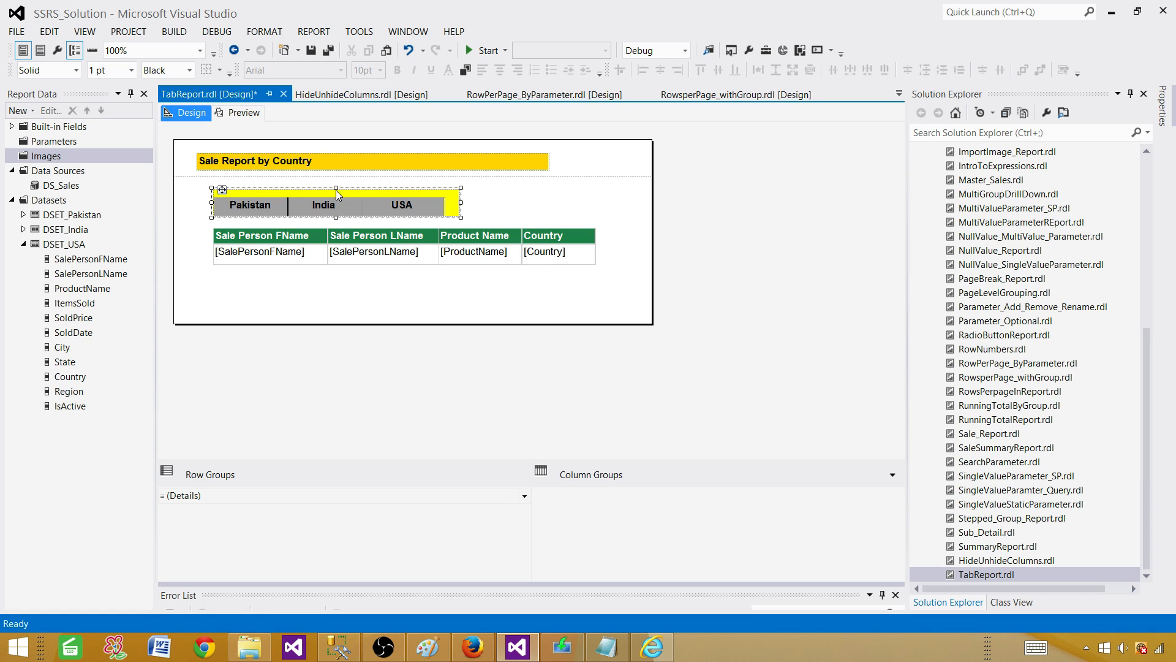
pyautogui.moveTo(335, 188); pyautogui.dragTo(336, 195)
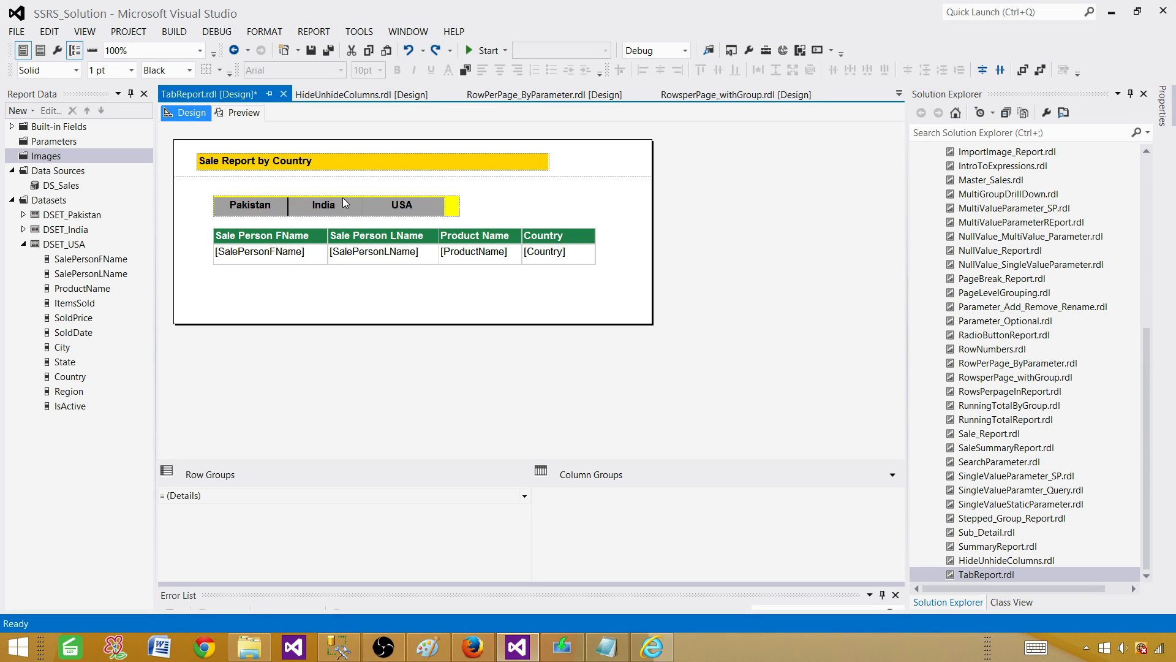
pyautogui.click(264, 112)
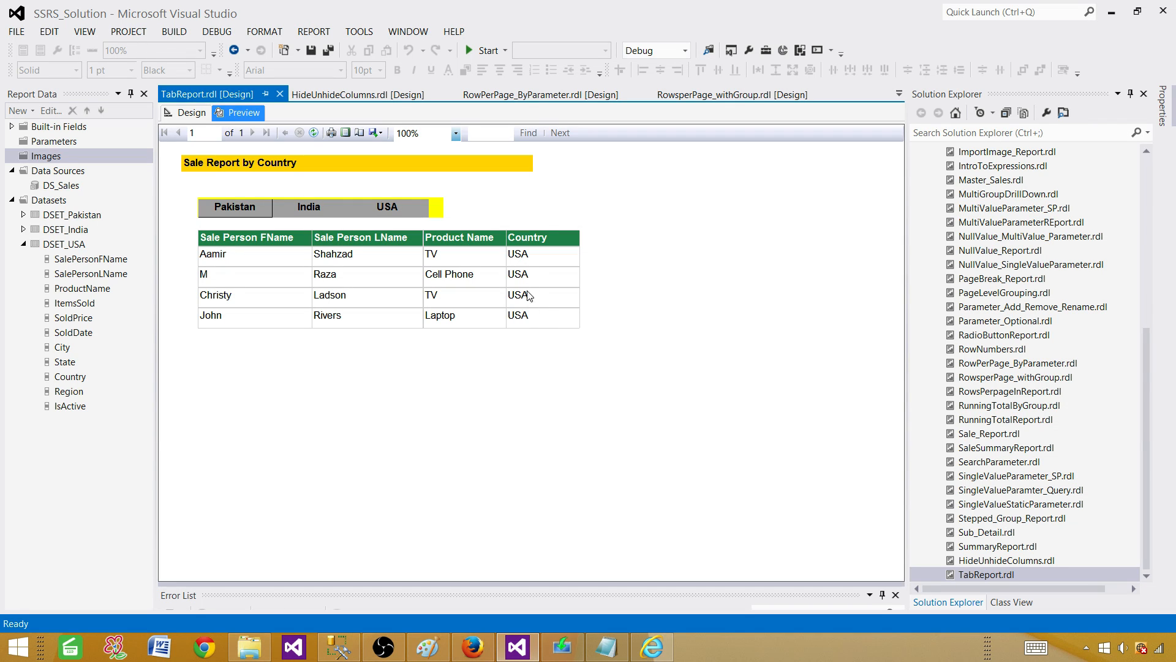
pyautogui.click(193, 112)
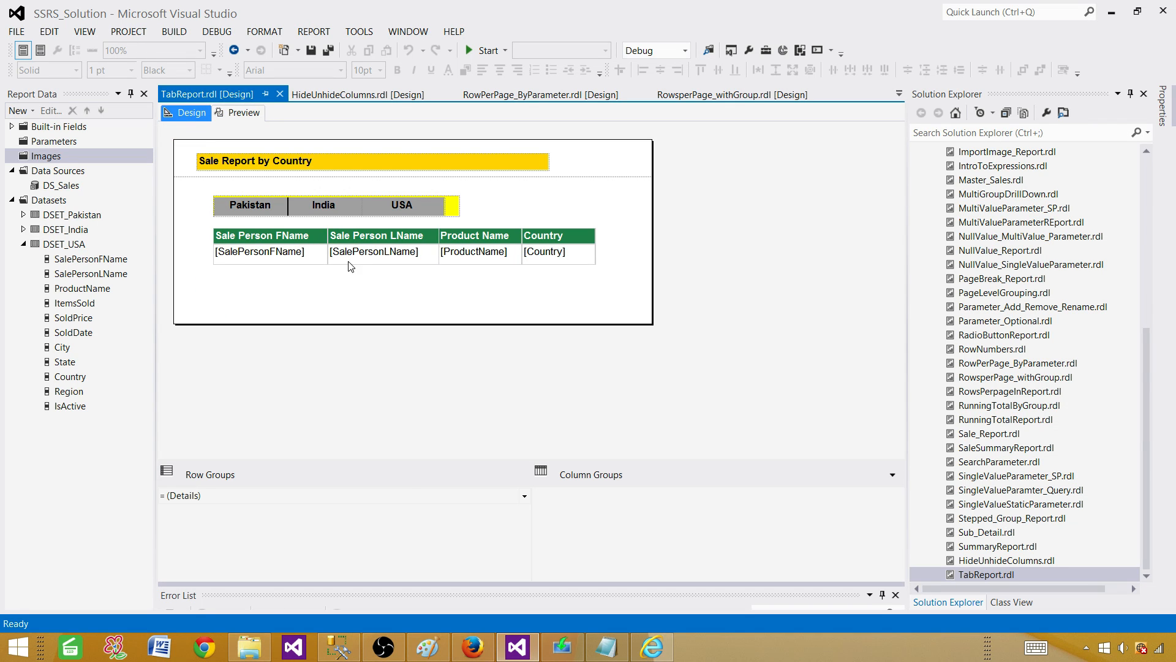
# Move the sales table lower in the report body and cut it out
pyautogui.doubleClick(246, 254)
pyautogui.click(215, 229)
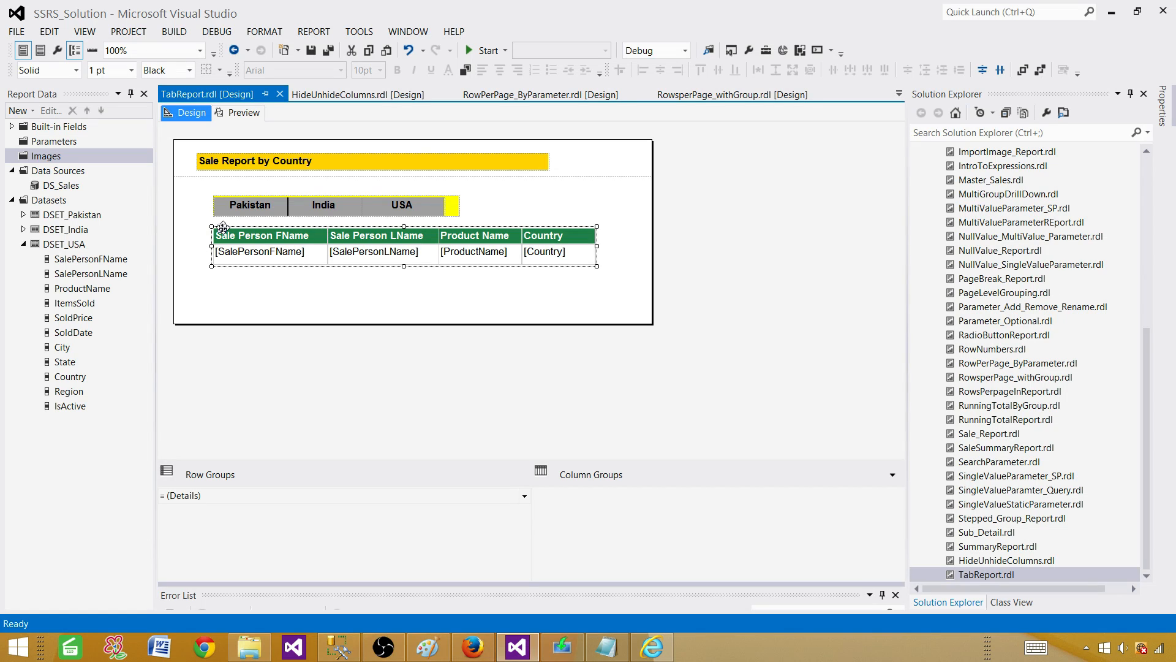
pyautogui.moveTo(222, 228); pyautogui.dragTo(223, 287)
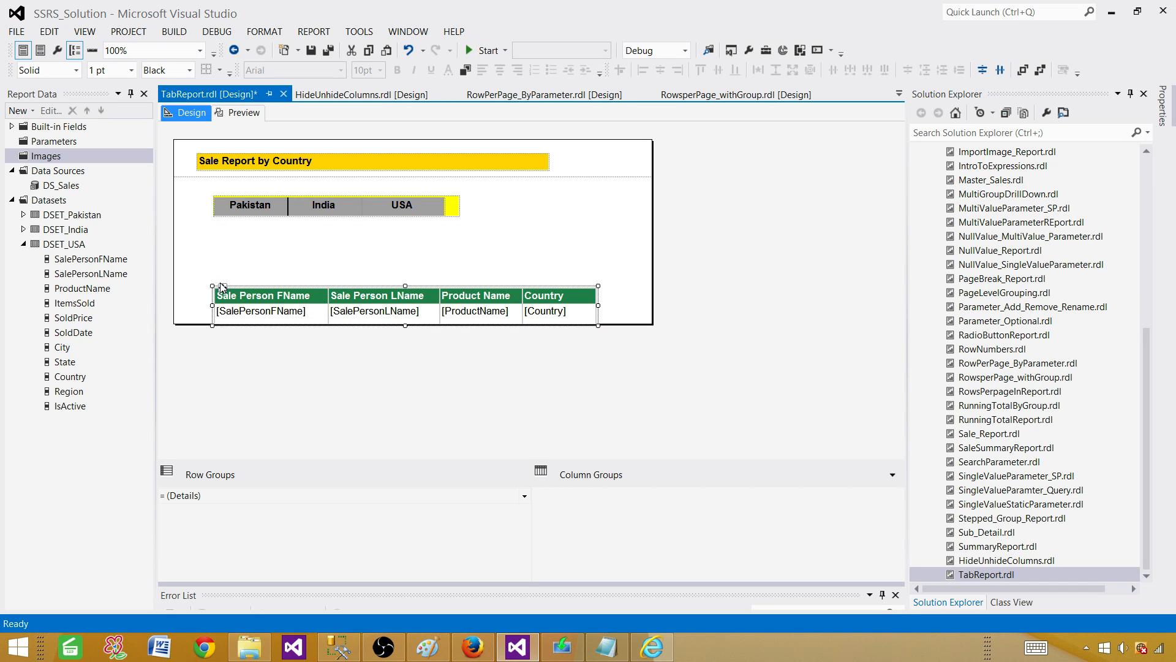
pyautogui.hotkey('ctrl', 'x')
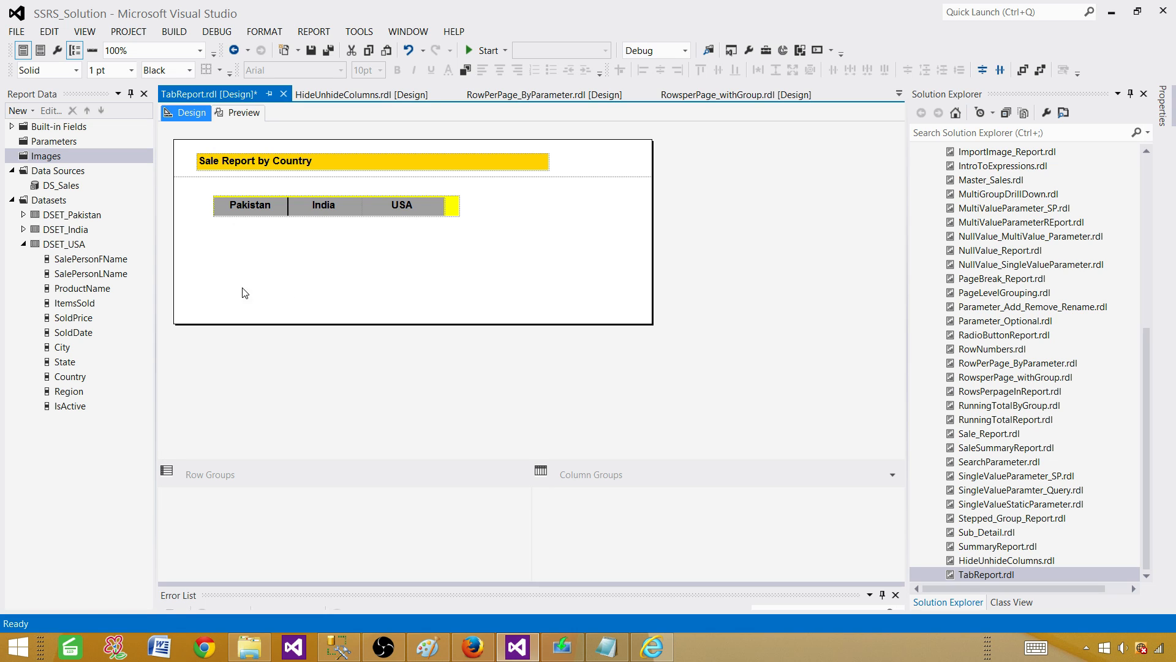
# Insert a new three-column table in the report body, widen it, and place it just below the country tabs
pyautogui.rightClick(219, 246)
pyautogui.moveTo(295, 299)
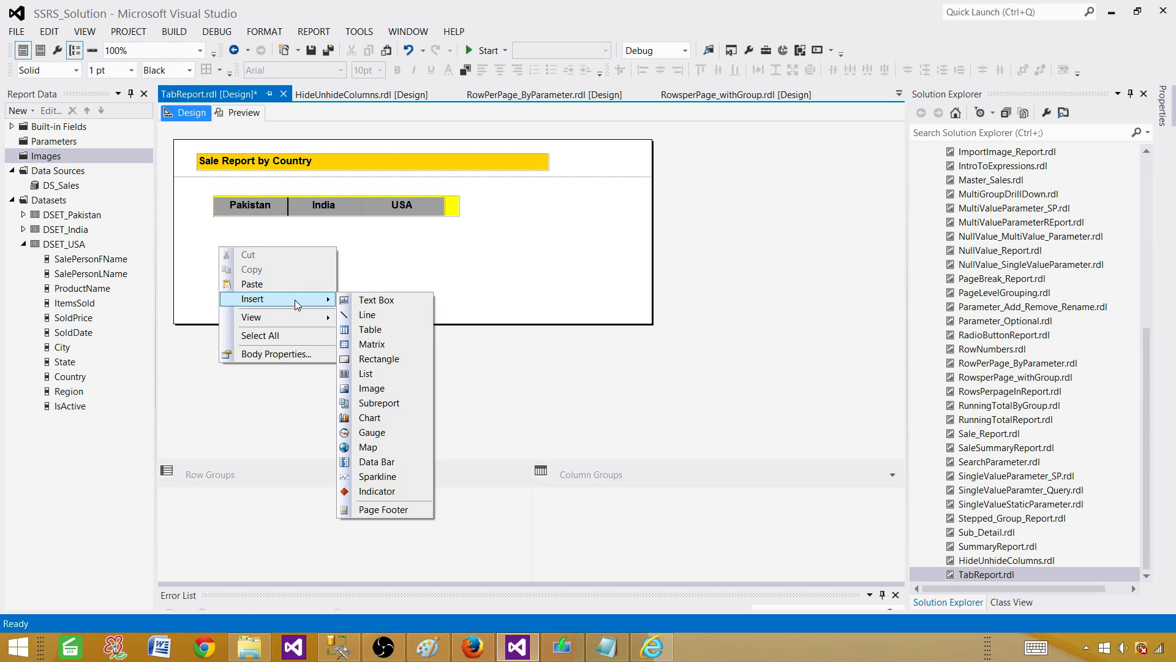
pyautogui.click(362, 338)
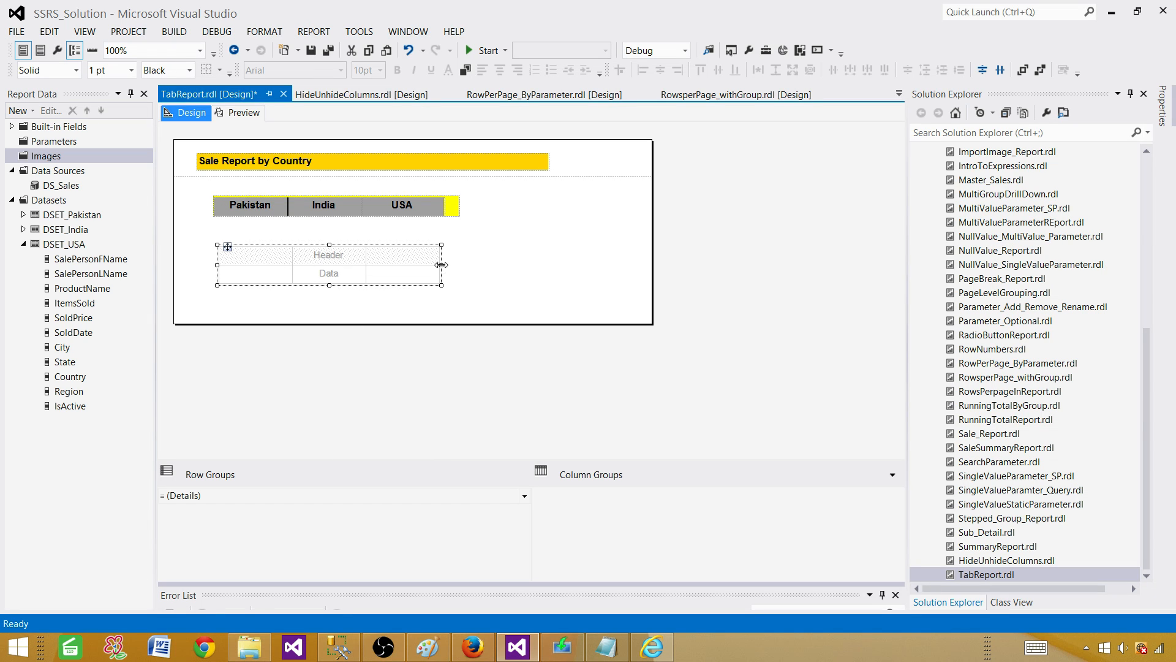
pyautogui.moveTo(441, 264); pyautogui.dragTo(497, 264)
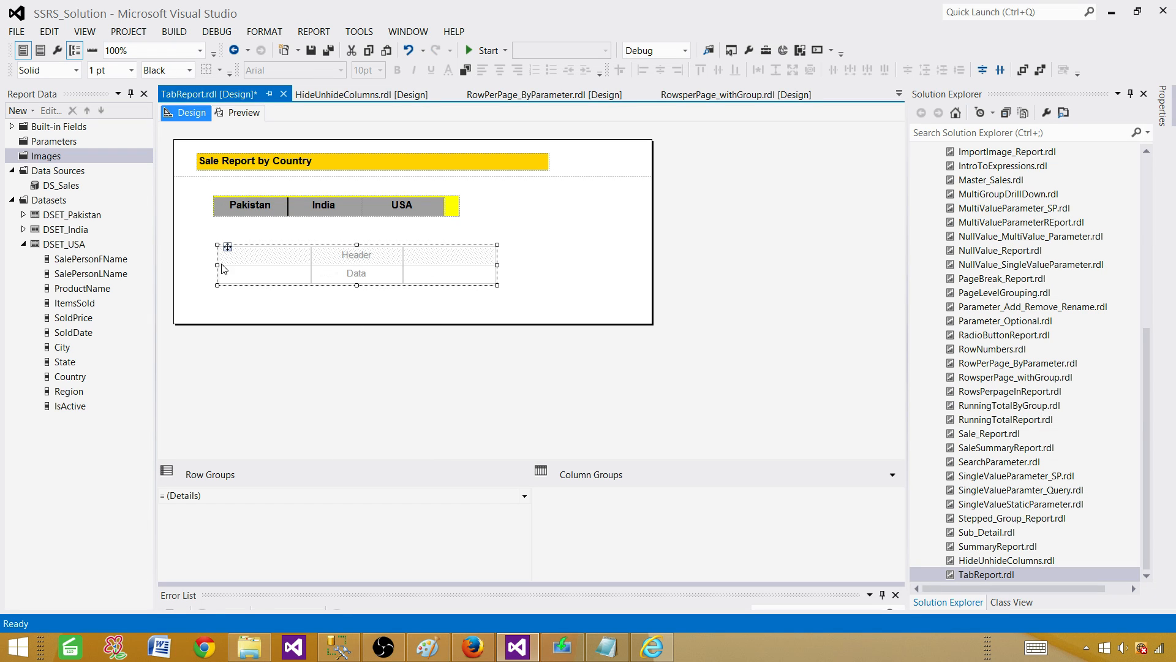
pyautogui.moveTo(226, 246); pyautogui.dragTo(222, 236)
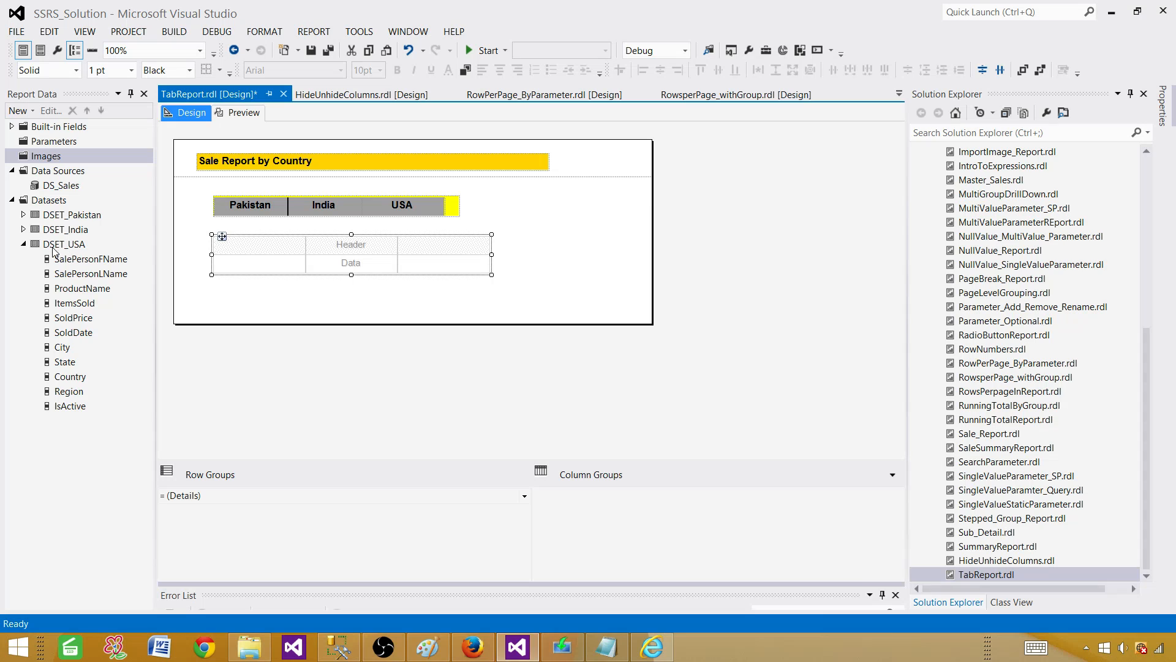
# Fill the table's columns with the SalePersonFName, SalePersonLName and Country fields from DSET_Pakistan
pyautogui.click(23, 244)
pyautogui.click(23, 215)
pyautogui.moveTo(90, 229); pyautogui.dragTo(259, 262)
pyautogui.moveTo(107, 245); pyautogui.dragTo(319, 261)
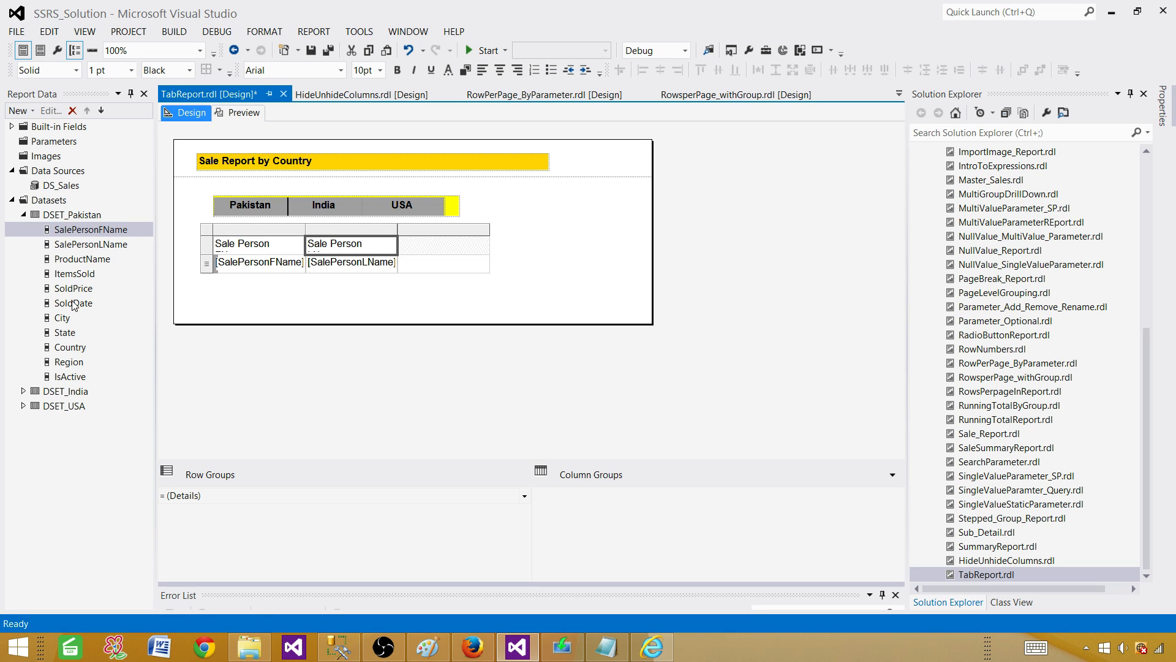
pyautogui.moveTo(70, 347); pyautogui.dragTo(432, 248)
# Widen the first name and last name columns to fit their headings and slightly shorten the header row
pyautogui.moveTo(305, 230); pyautogui.dragTo(323, 230)
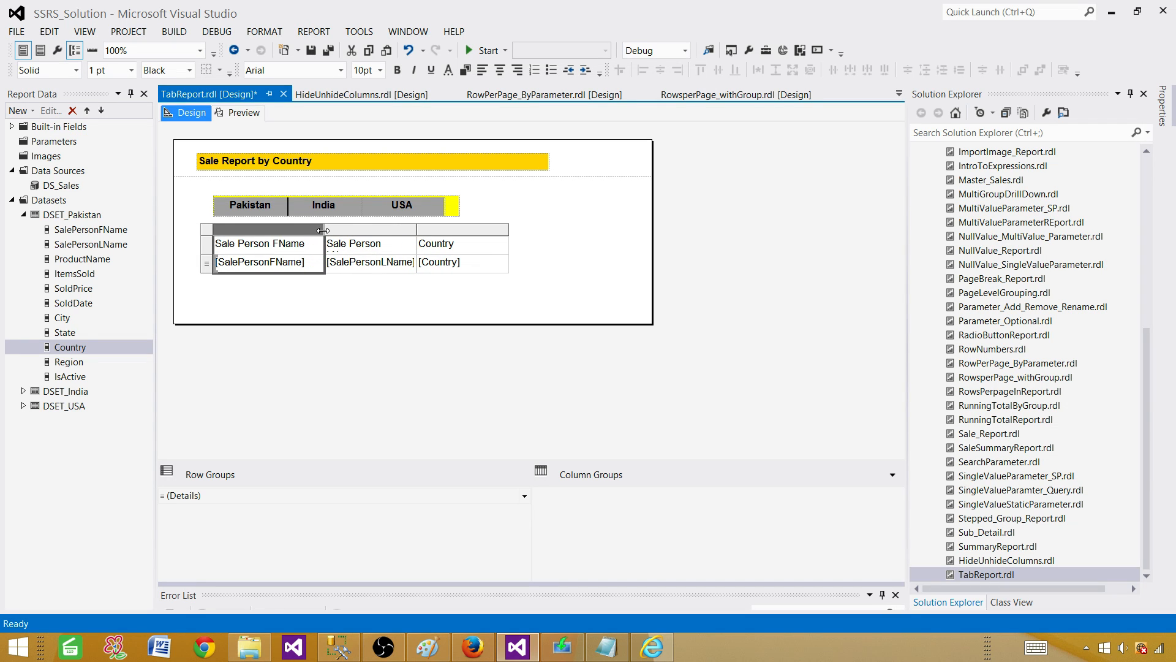
pyautogui.moveTo(416, 230)
pyautogui.mouseDown()
pyautogui.moveTo(440, 229)
pyautogui.moveTo(431, 229)
pyautogui.mouseUp()
pyautogui.moveTo(208, 252); pyautogui.dragTo(210, 249)
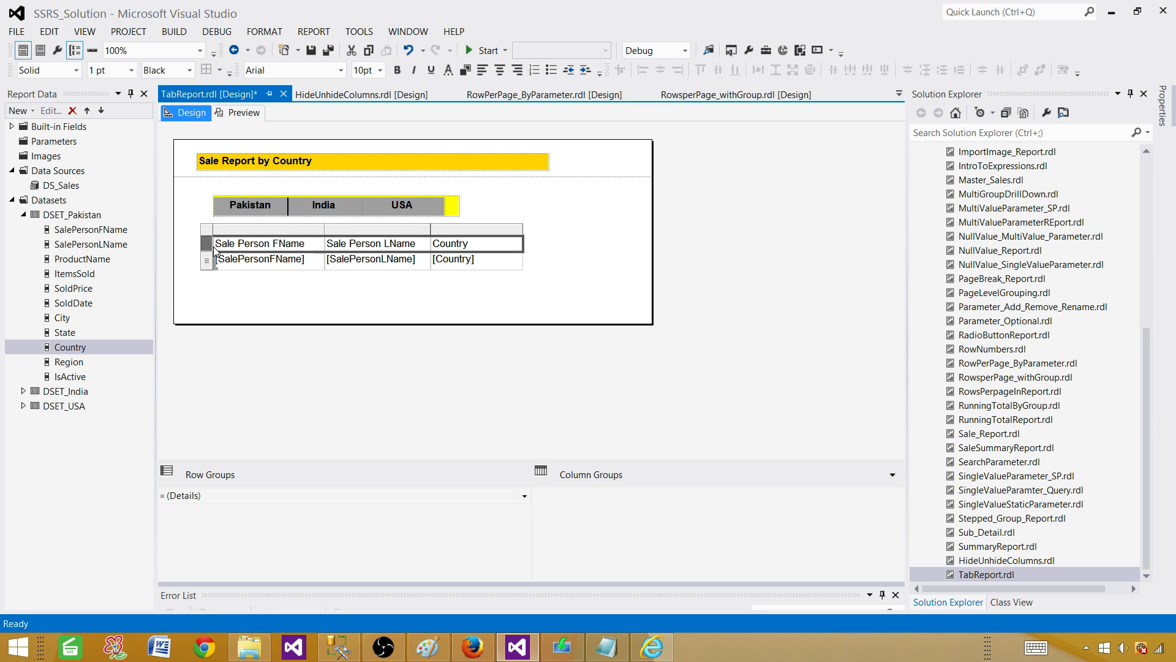
# Set the background color of the table's header row to green
pyautogui.click(465, 70)
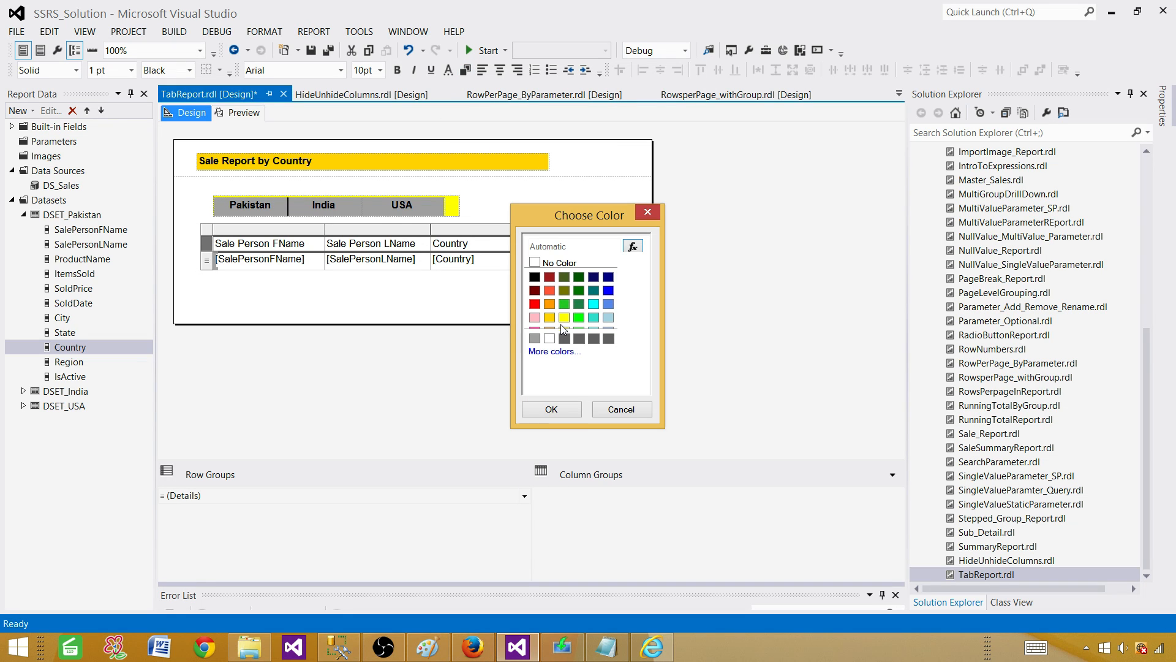
pyautogui.click(564, 305)
pyautogui.click(550, 410)
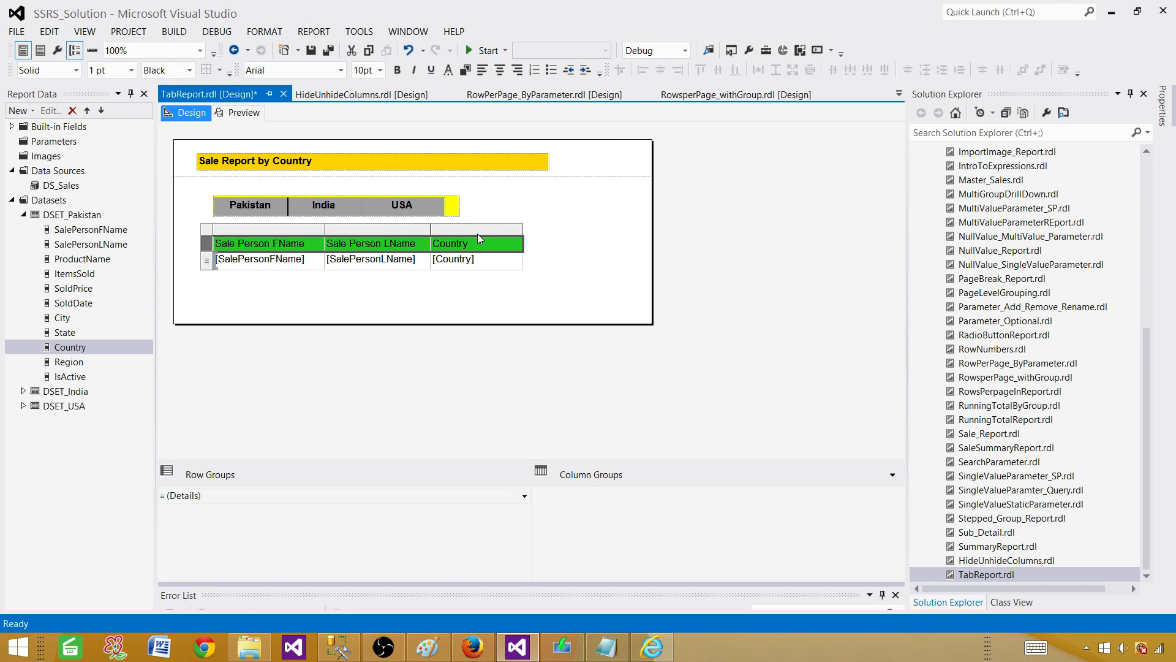
pyautogui.click(474, 291)
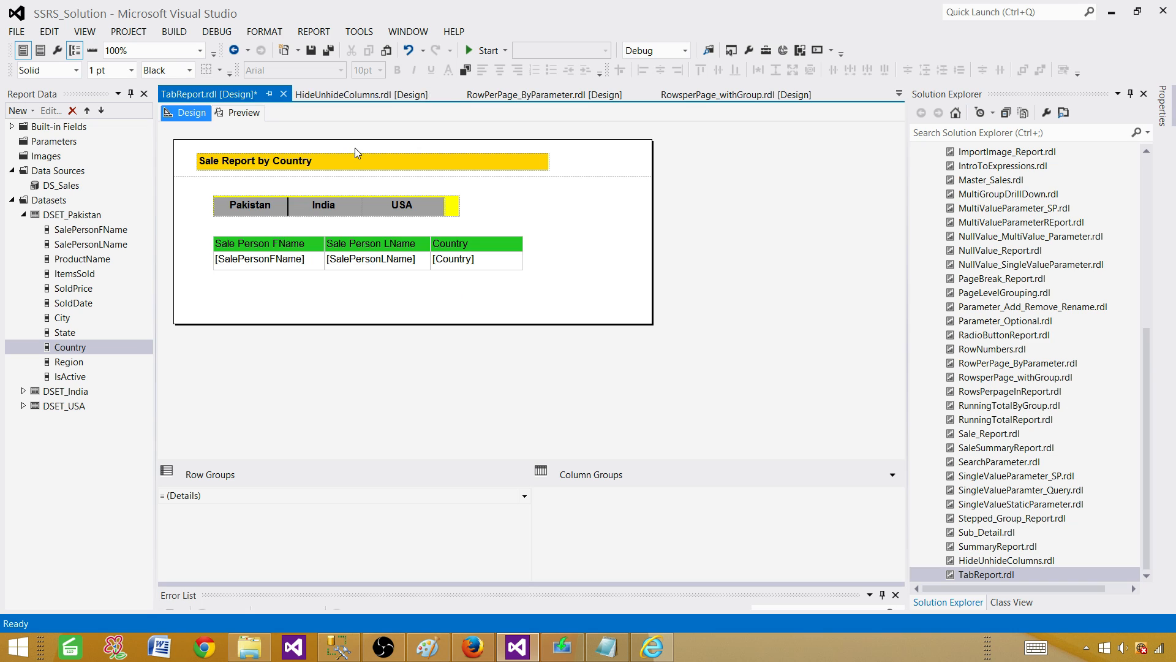
# Check the report in preview, then extend the report body downward to make room below the table
pyautogui.click(246, 115)
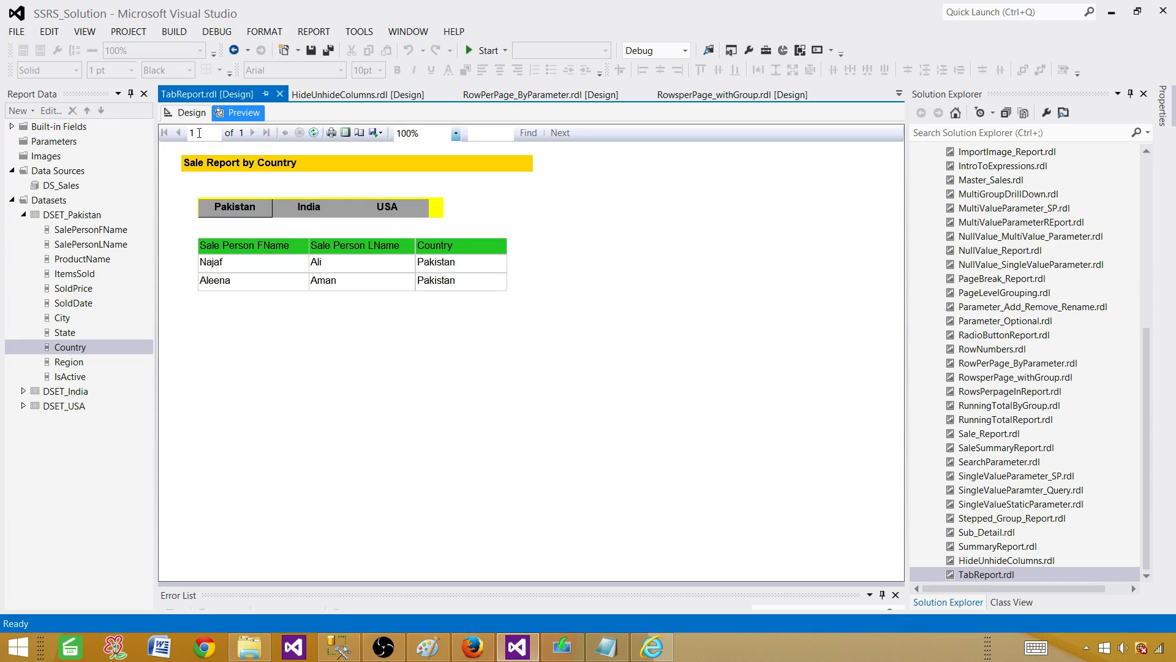
pyautogui.click(191, 112)
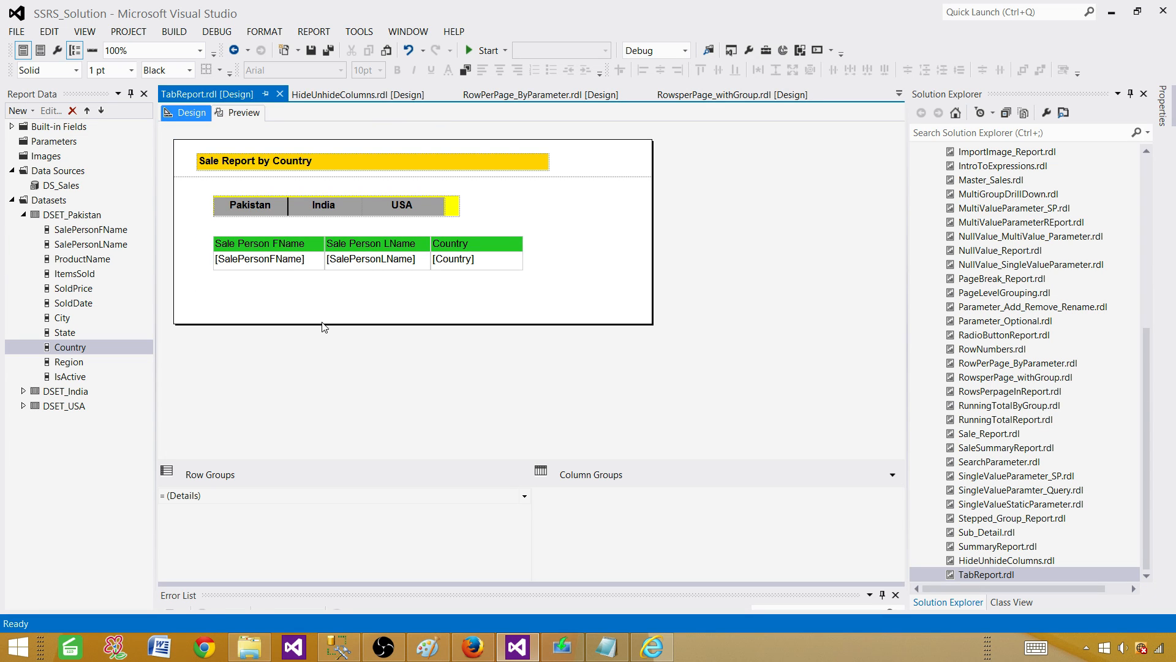
pyautogui.moveTo(323, 327); pyautogui.dragTo(325, 402)
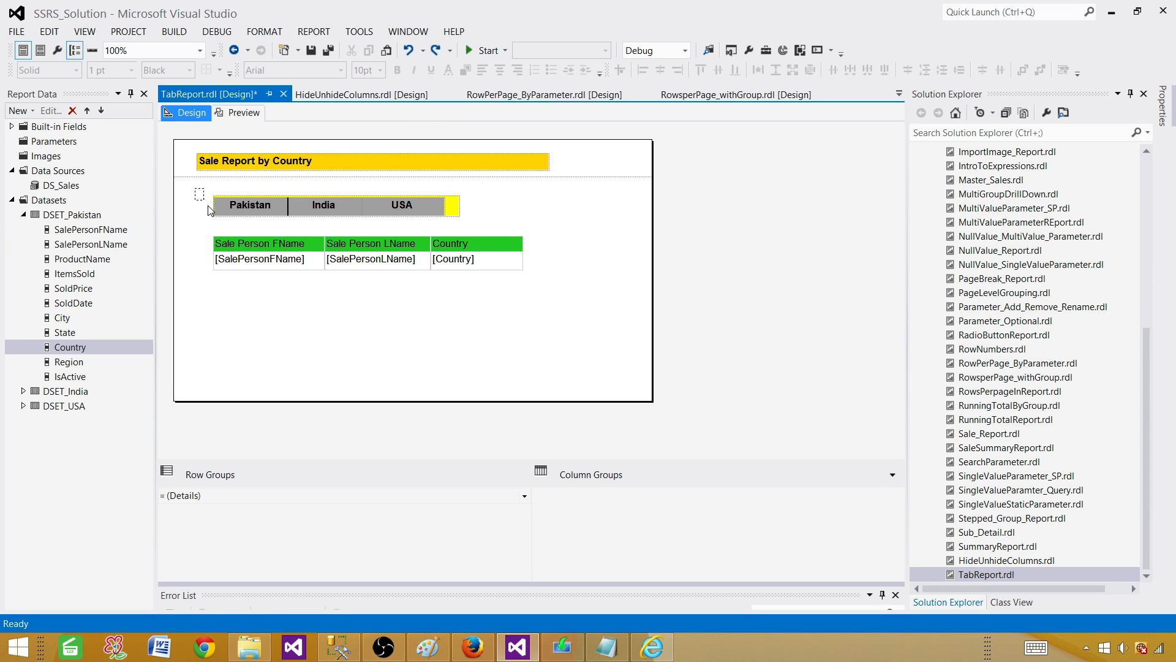
pyautogui.click(275, 207)
pyautogui.rightClick(275, 208)
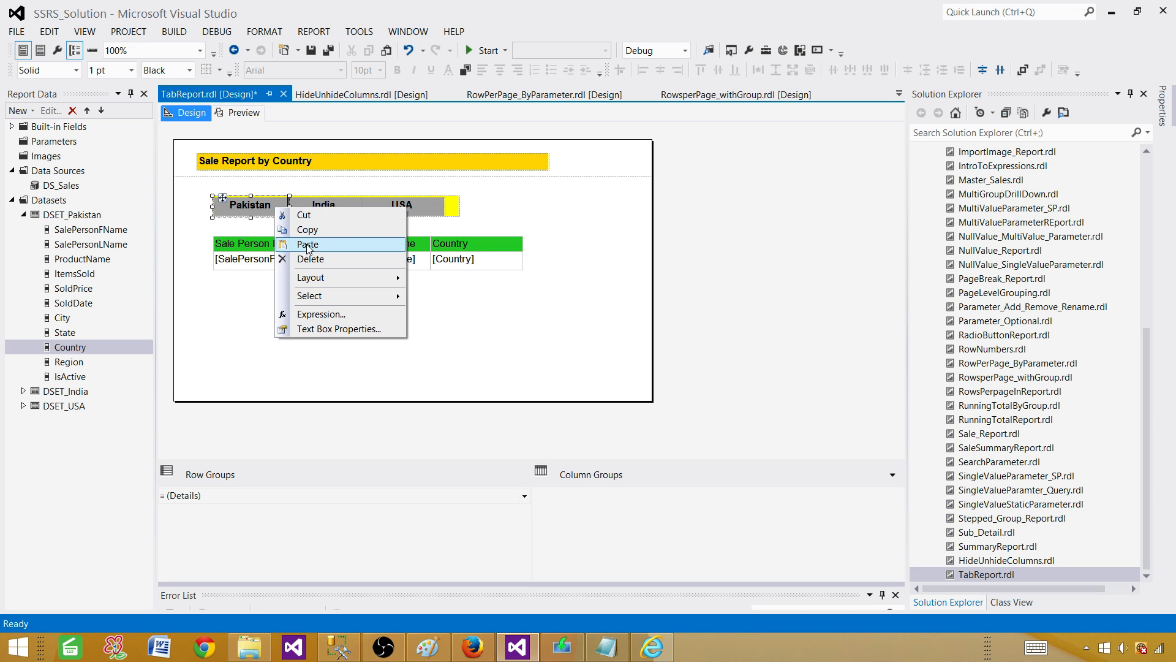
pyautogui.click(314, 229)
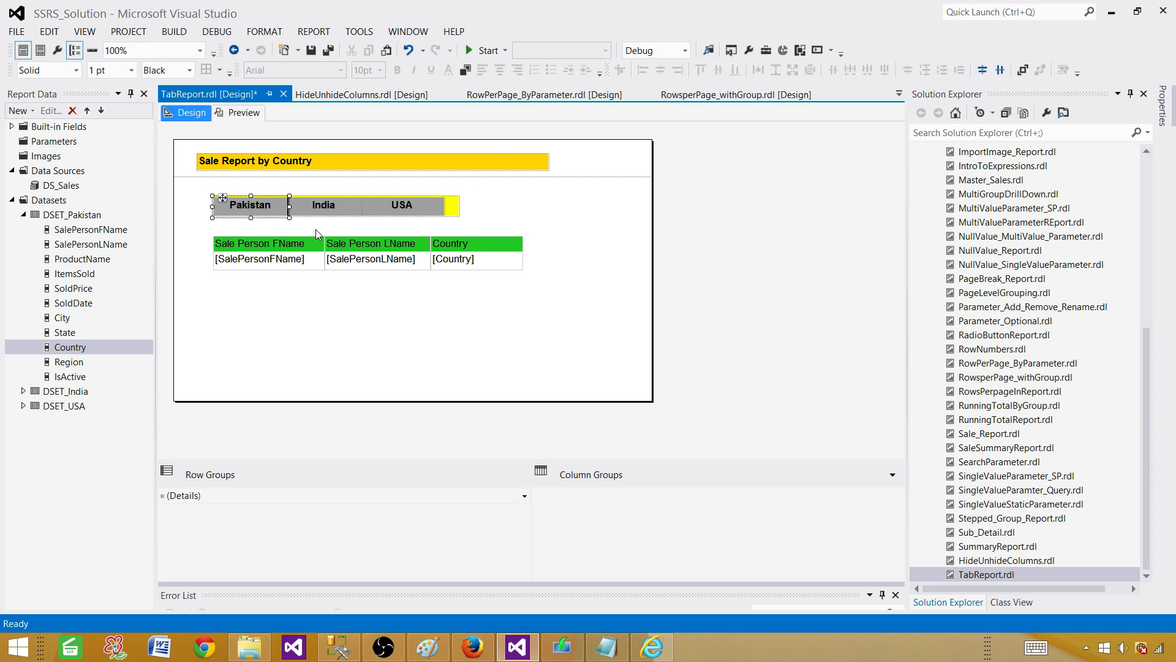
pyautogui.rightClick(262, 310)
pyautogui.click(289, 362)
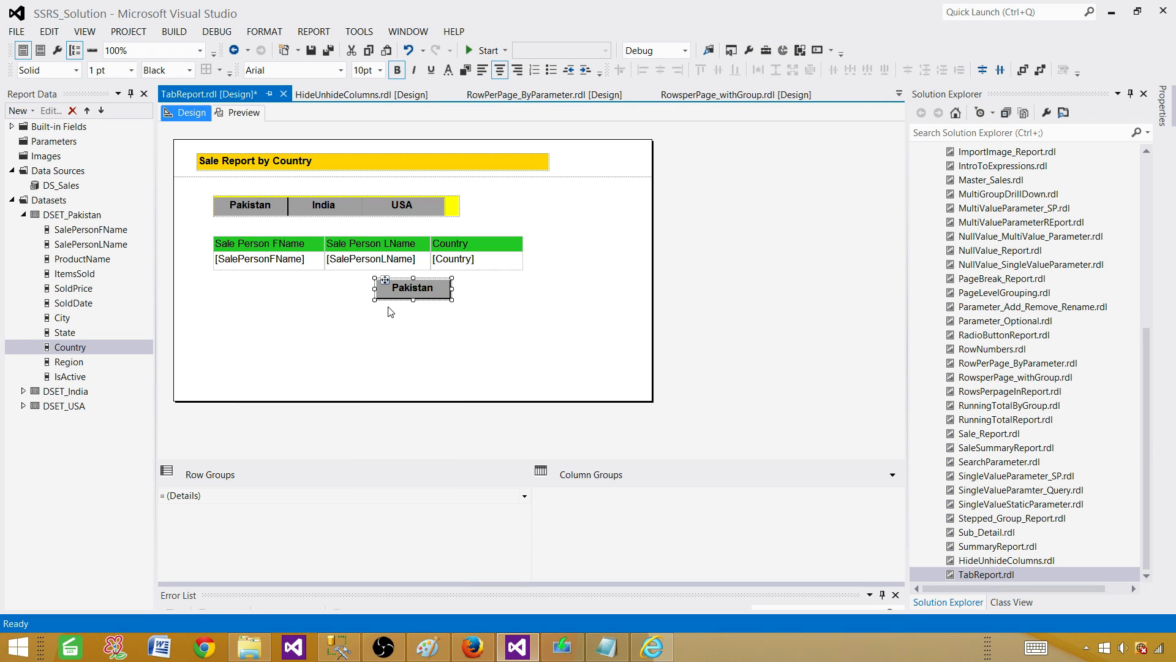
pyautogui.hotkey('ctrl', 'z')
# Duplicate the yellow rectangle with its Pakistan, India and USA tabs and align the copy below the sales table
pyautogui.click(346, 212)
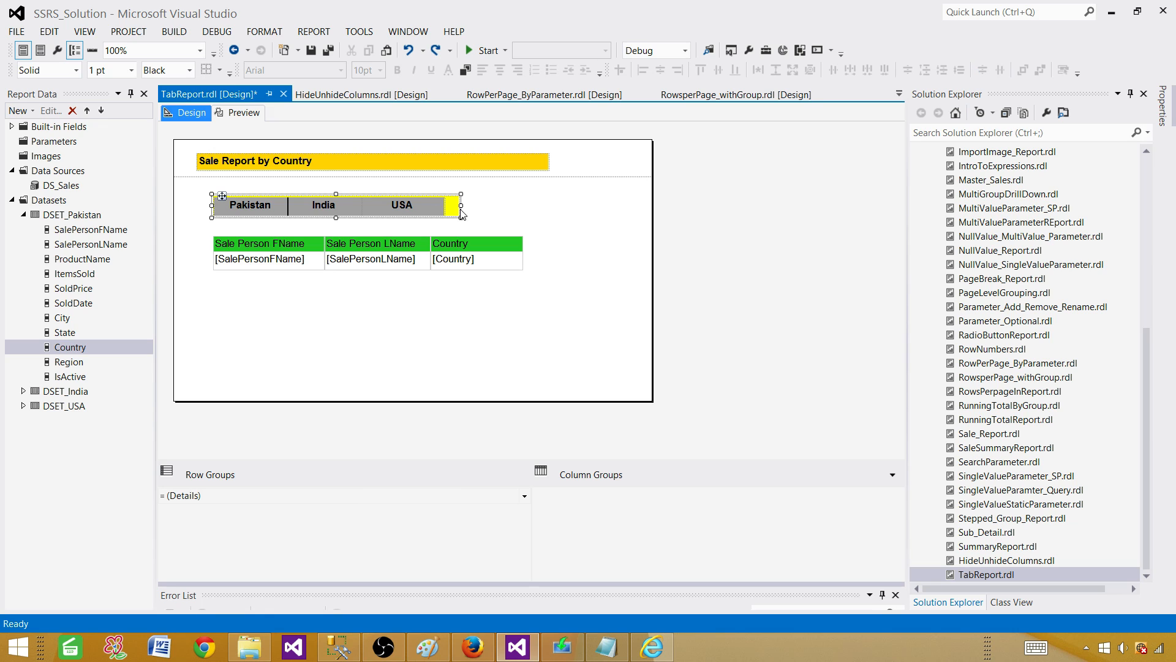
pyautogui.keyDown('ctrl'); pyautogui.click(264, 209); pyautogui.keyUp('ctrl')
pyautogui.keyDown('ctrl'); pyautogui.click(339, 209); pyautogui.keyUp('ctrl')
pyautogui.keyDown('ctrl'); pyautogui.click(401, 210); pyautogui.keyUp('ctrl')
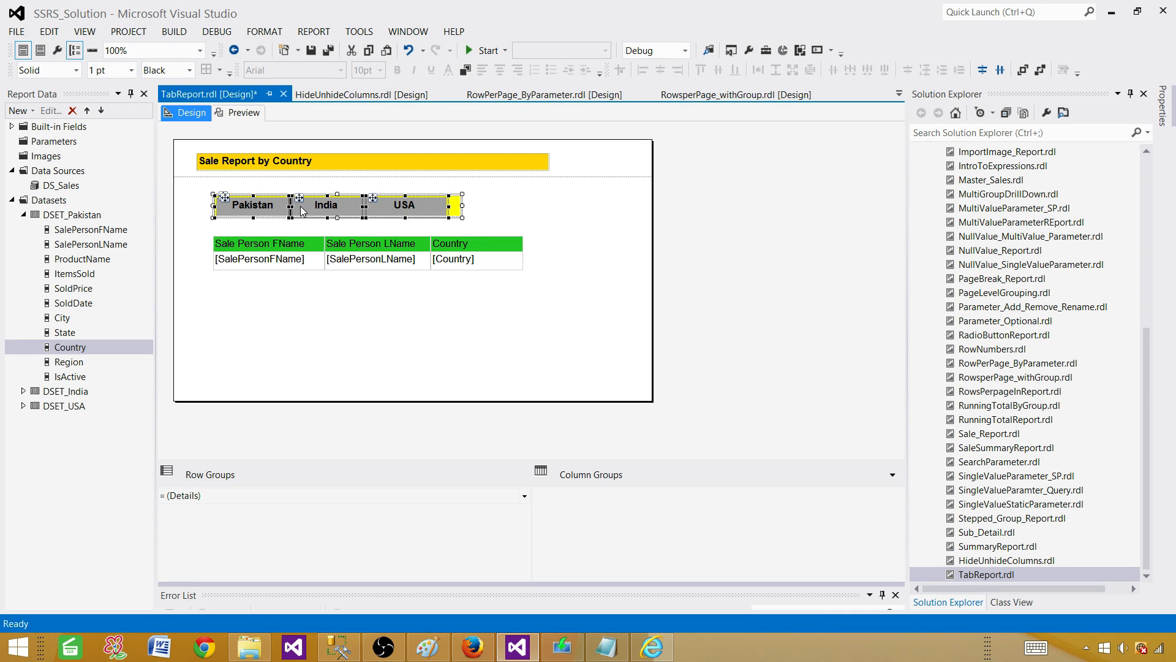
pyautogui.rightClick(302, 210)
pyautogui.click(349, 229)
pyautogui.rightClick(251, 312)
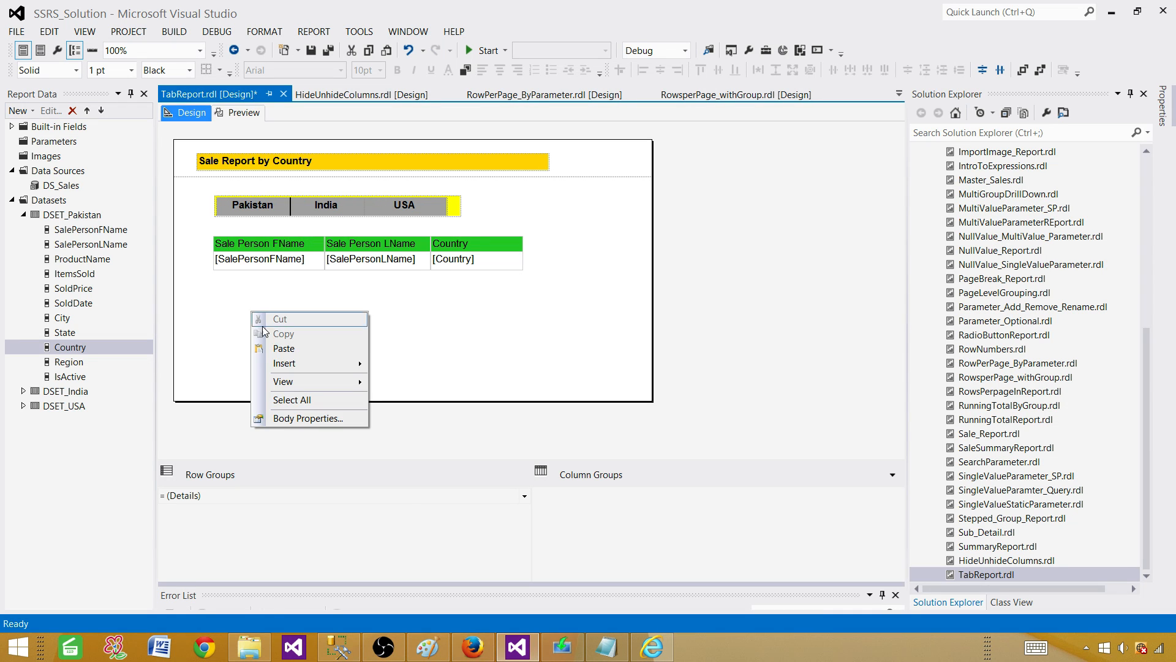
pyautogui.click(288, 348)
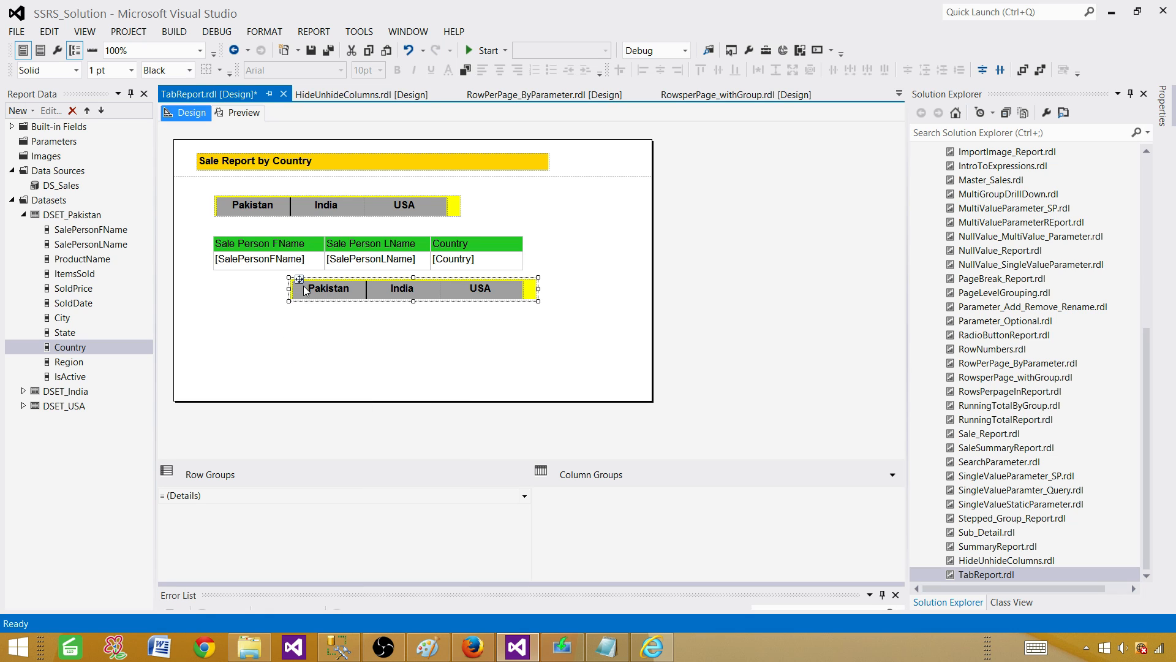
pyautogui.moveTo(305, 290); pyautogui.dragTo(224, 303)
pyautogui.click(336, 344)
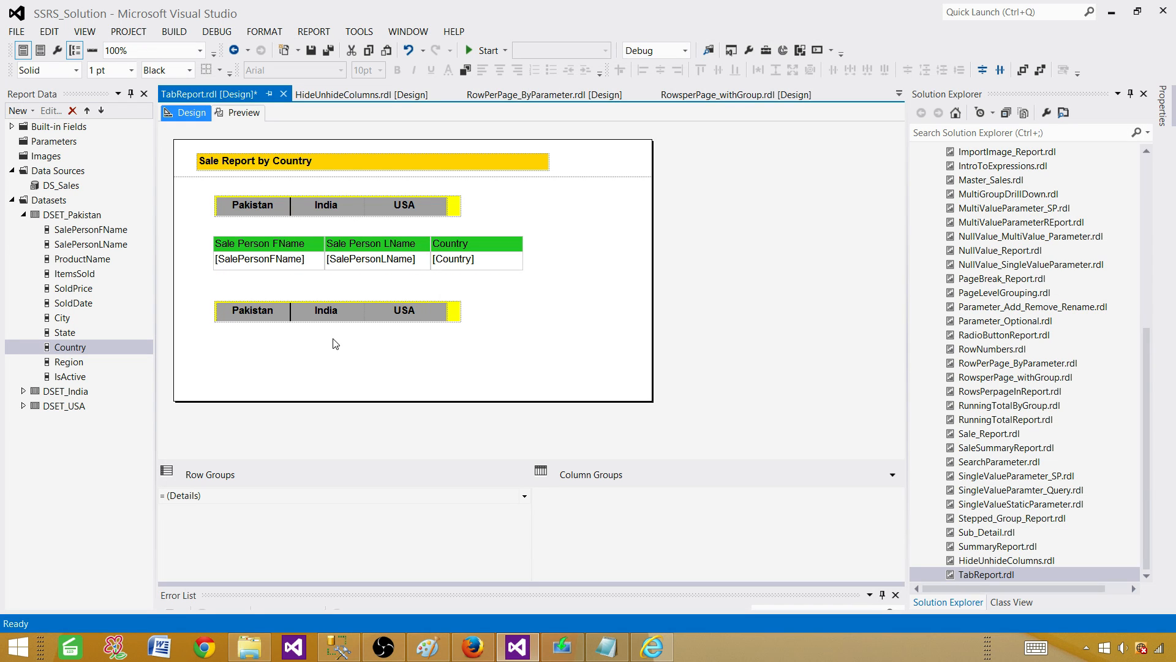
pyautogui.click(284, 316)
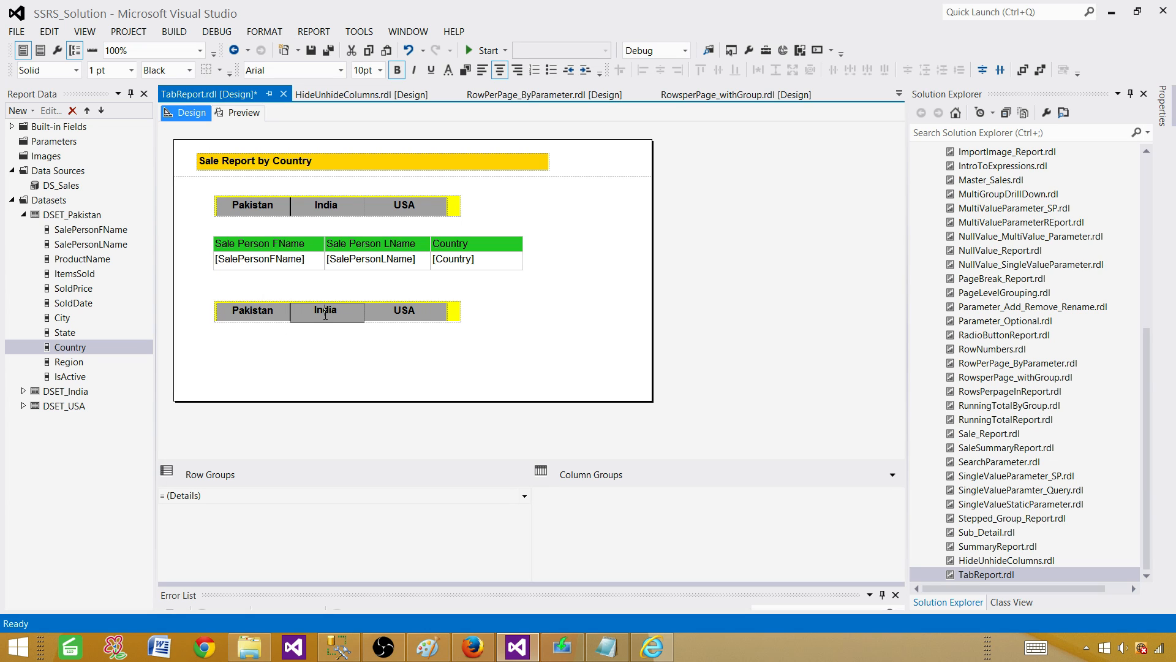
pyautogui.click(274, 315)
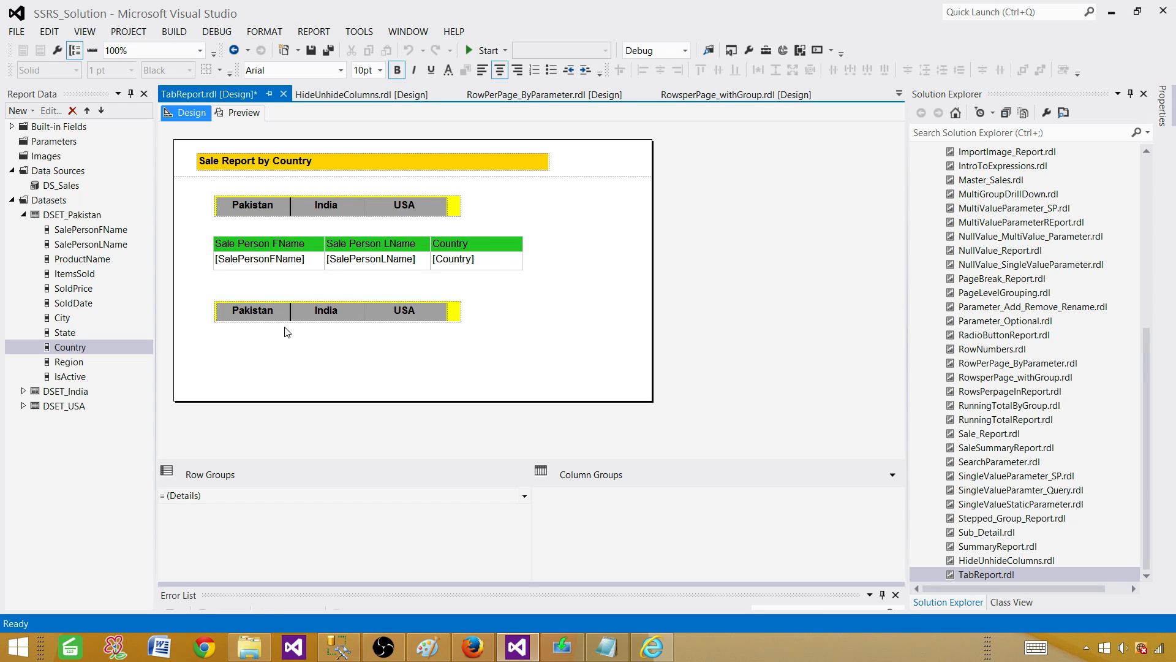
pyautogui.rightClick(281, 315)
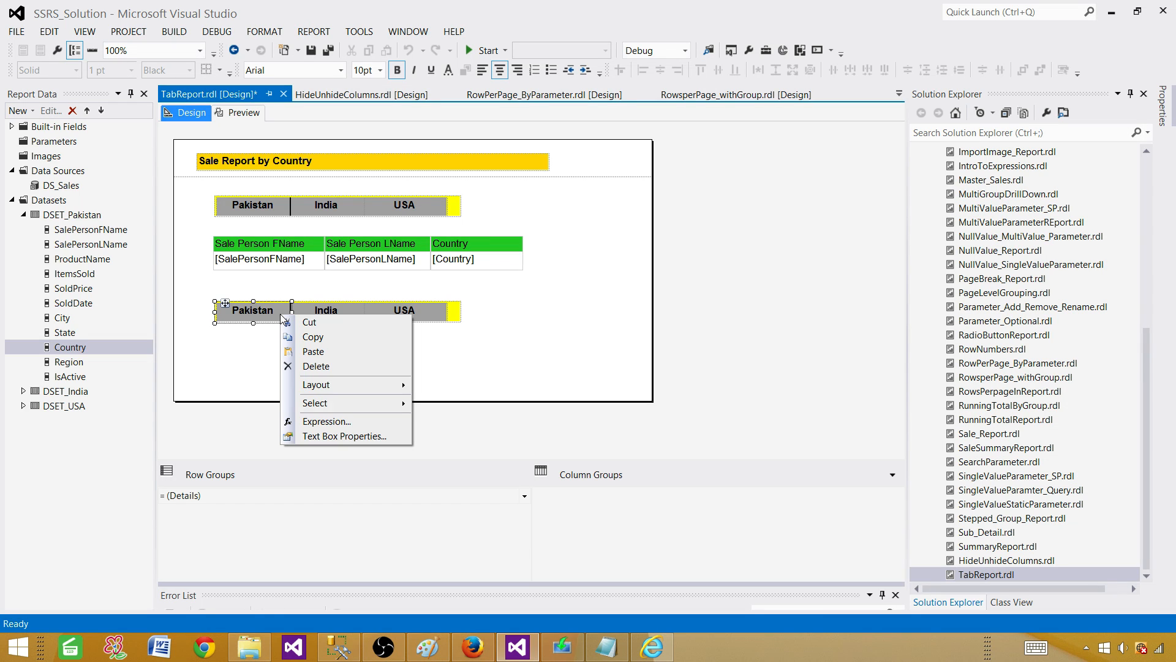
pyautogui.click(343, 436)
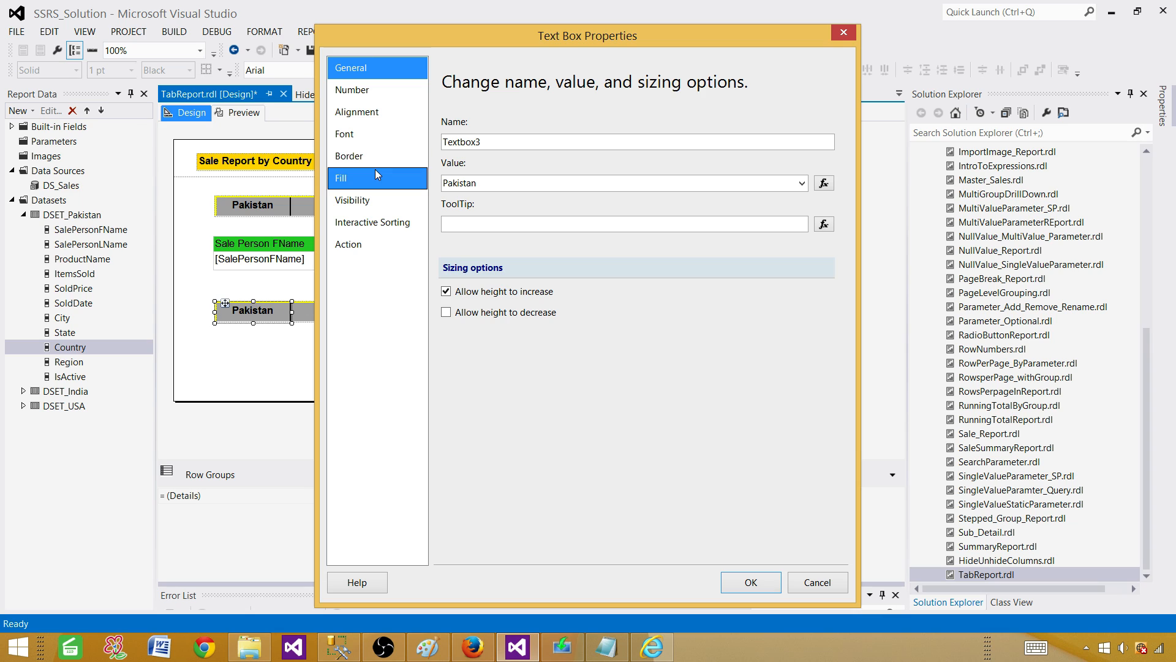
pyautogui.click(371, 163)
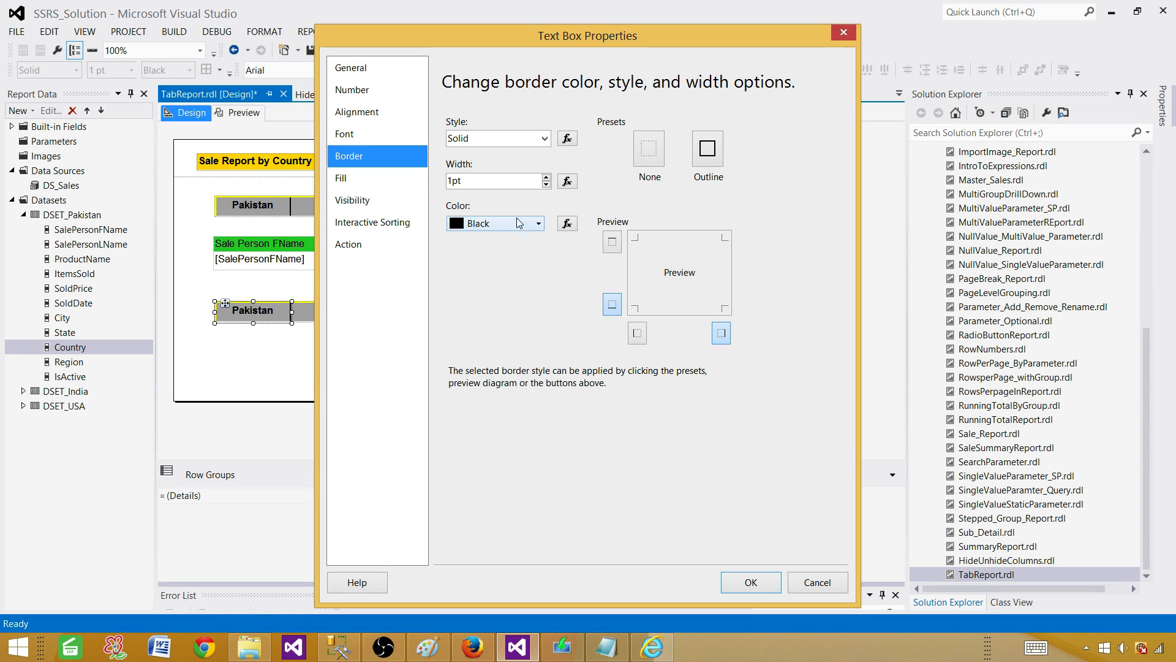
pyautogui.click(800, 583)
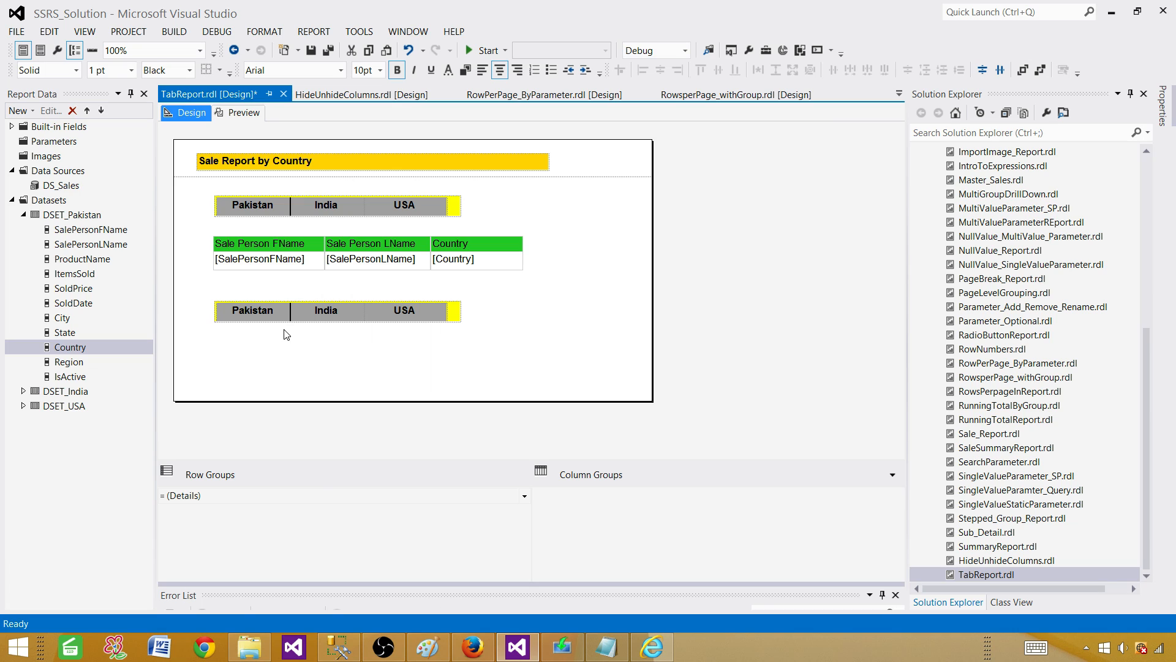
# Extend the copied yellow rectangle's lower edge slightly so a yellow strip shows beneath its country tabs
pyautogui.click(309, 322)
pyautogui.click(454, 315)
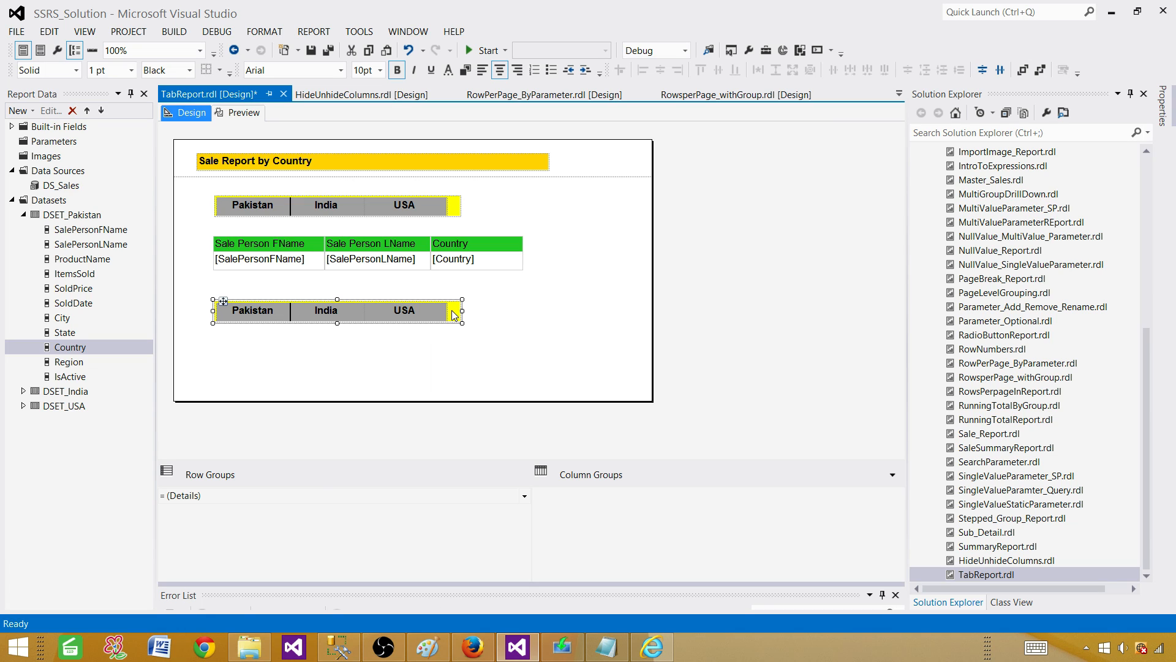
pyautogui.moveTo(337, 325); pyautogui.dragTo(337, 329)
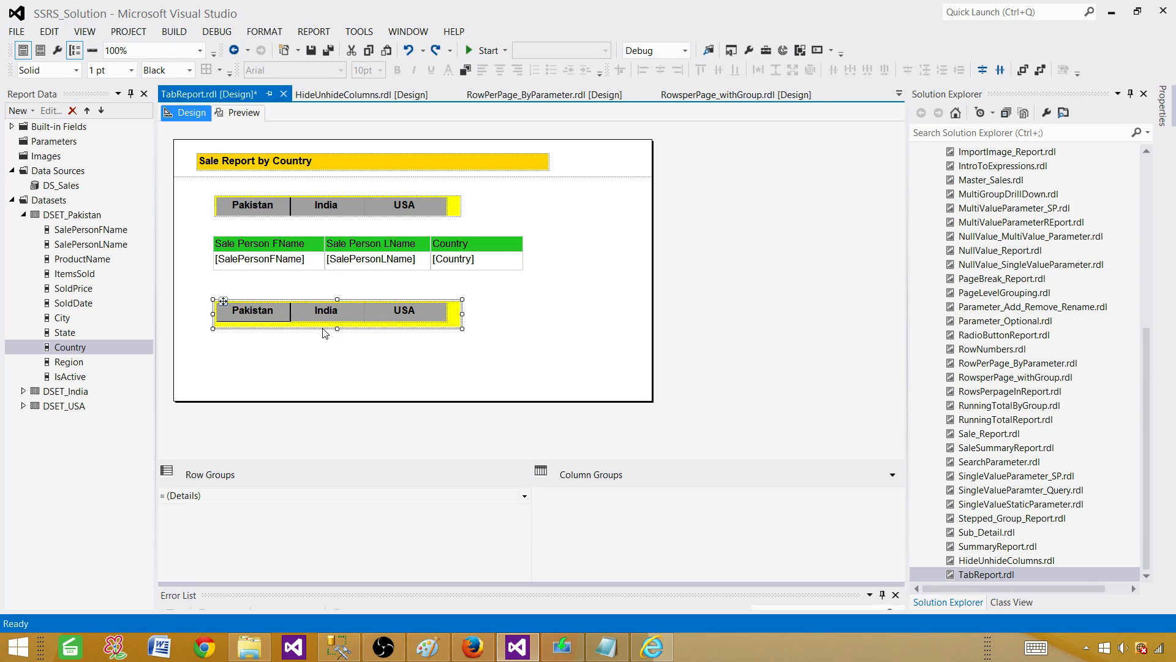
# Remove all borders from the Pakistan text box in the copied tab strip using the None preset
pyautogui.click(263, 316)
pyautogui.rightClick(272, 313)
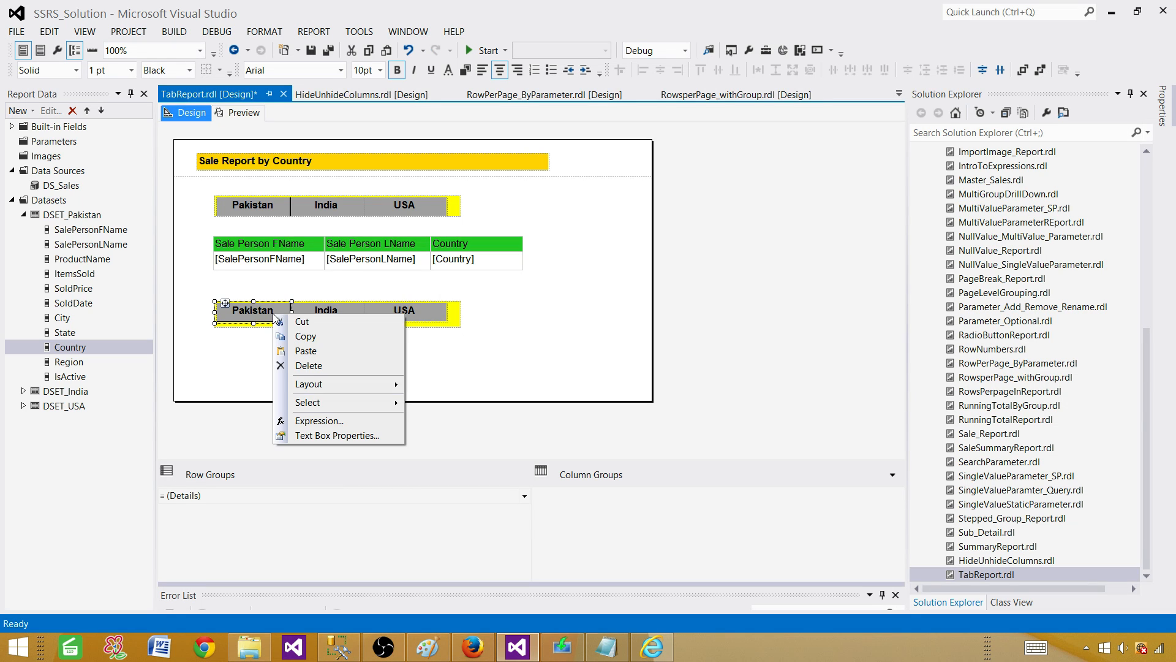
pyautogui.click(318, 433)
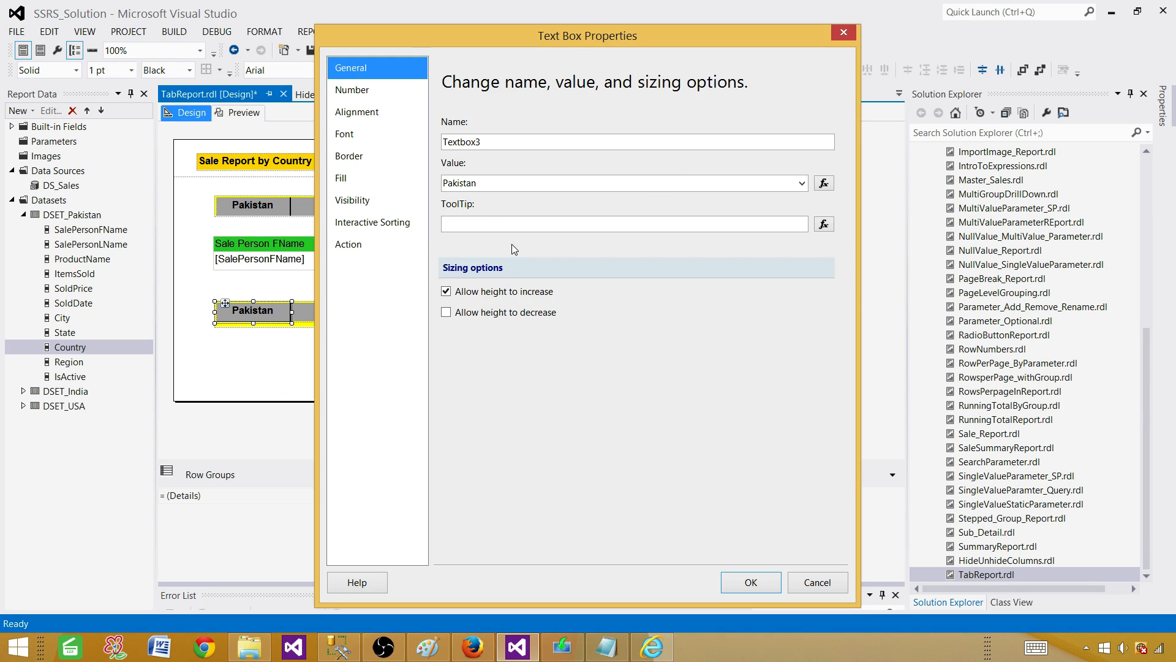
pyautogui.click(349, 156)
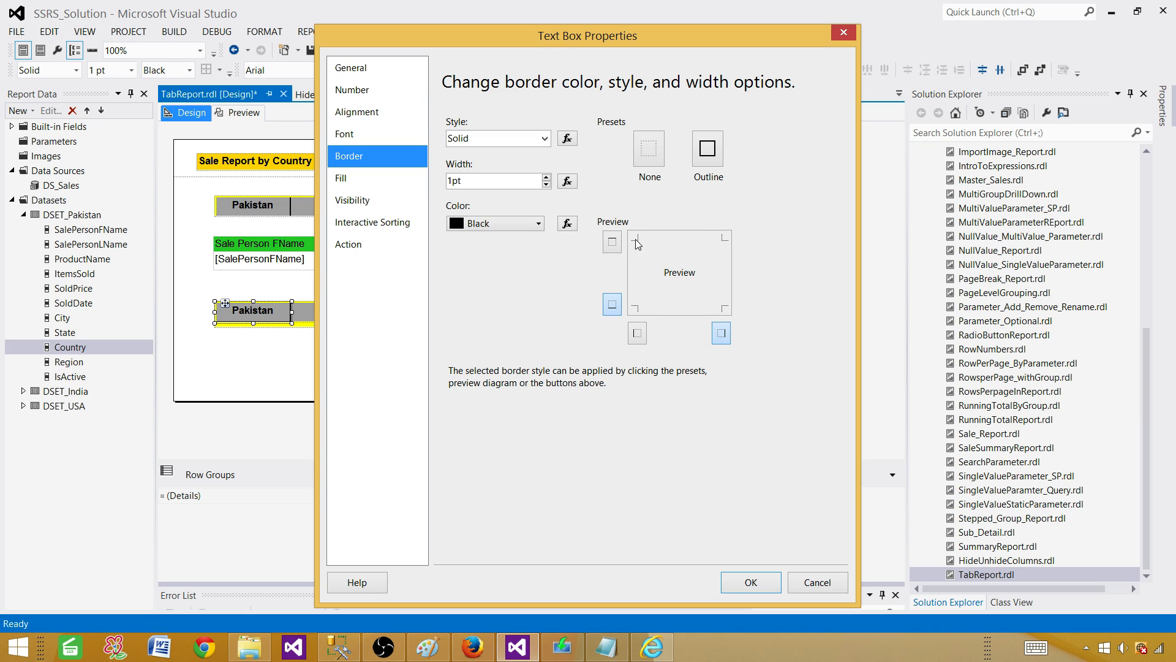
pyautogui.click(645, 240)
pyautogui.click(657, 242)
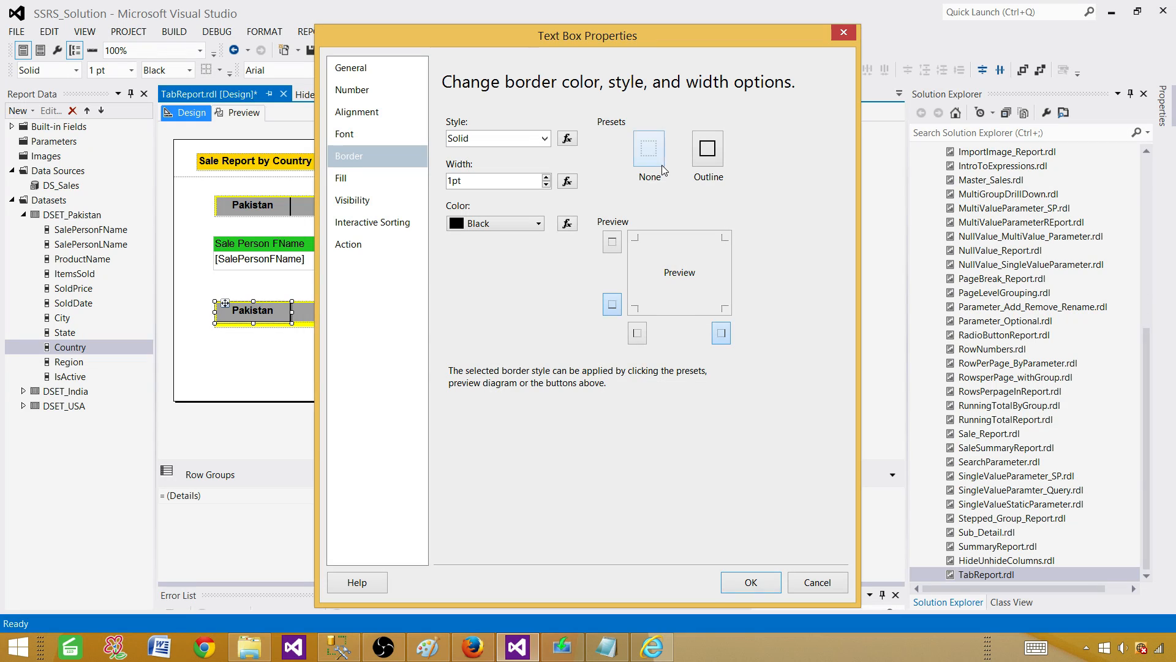
pyautogui.click(661, 166)
pyautogui.click(748, 583)
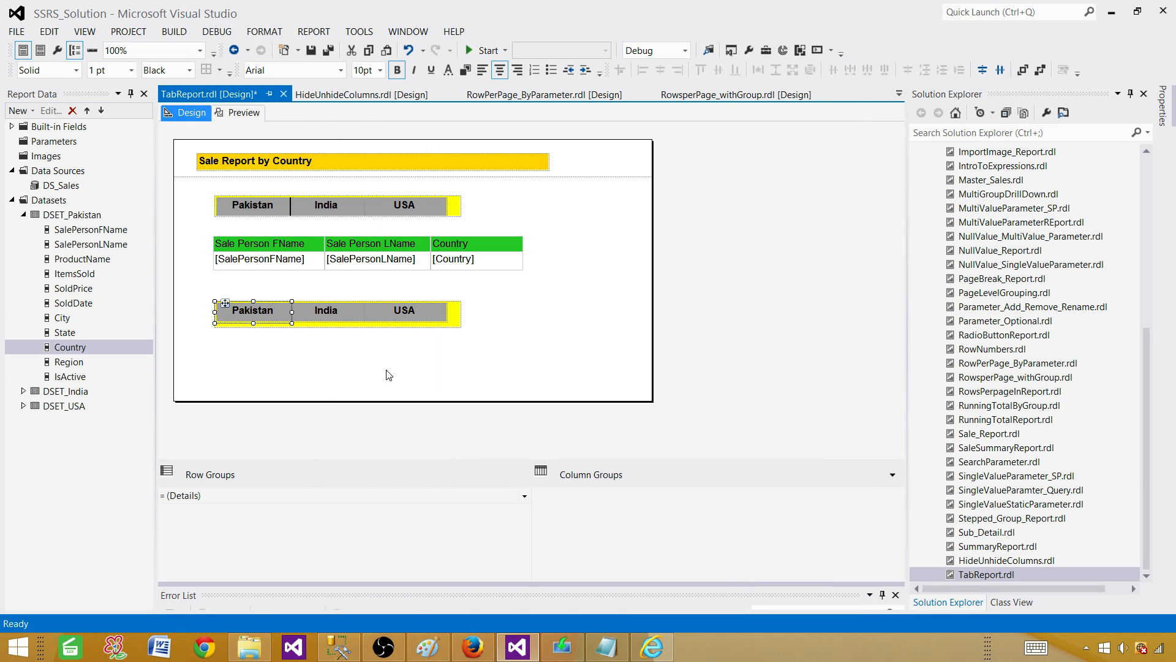
# Add solid 1pt black bottom and right borders to the India text box in the copied tab strip and check the report in preview
pyautogui.click(342, 316)
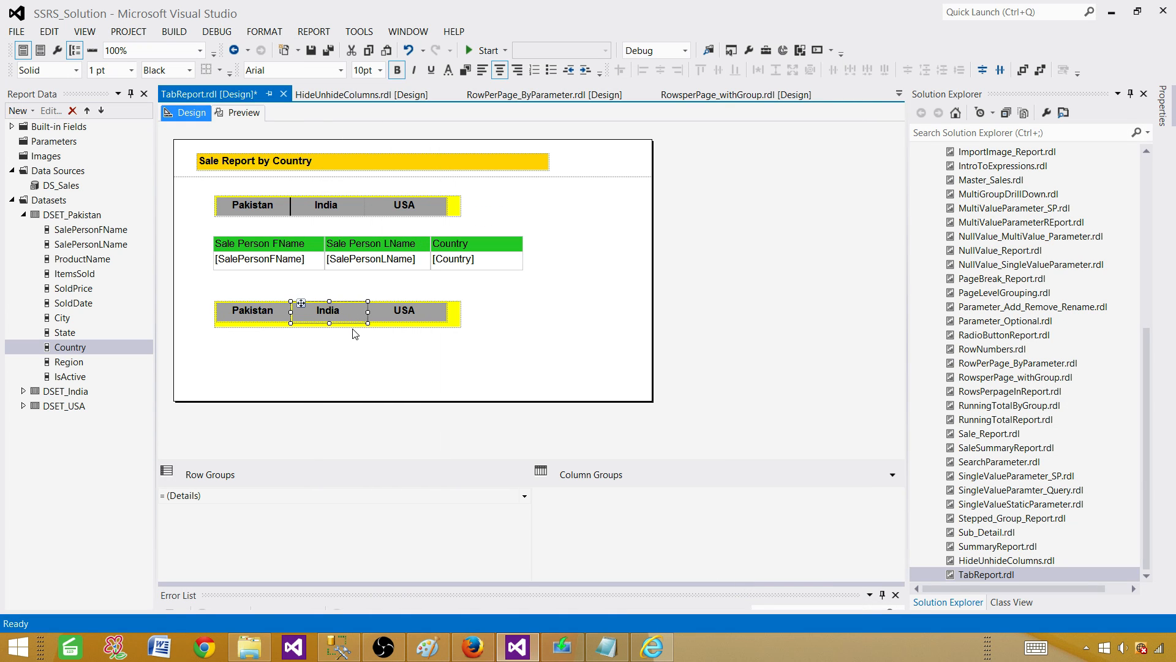
pyautogui.hotkey('ctrl', 'z')
pyautogui.rightClick(353, 317)
pyautogui.click(422, 436)
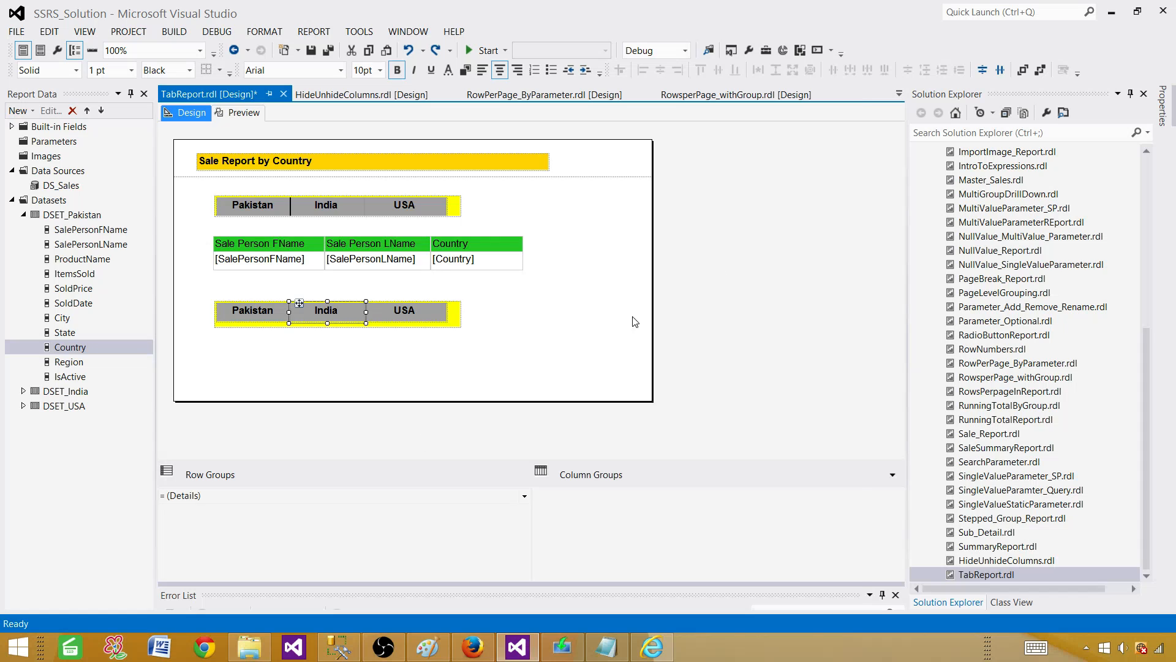
pyautogui.click(373, 163)
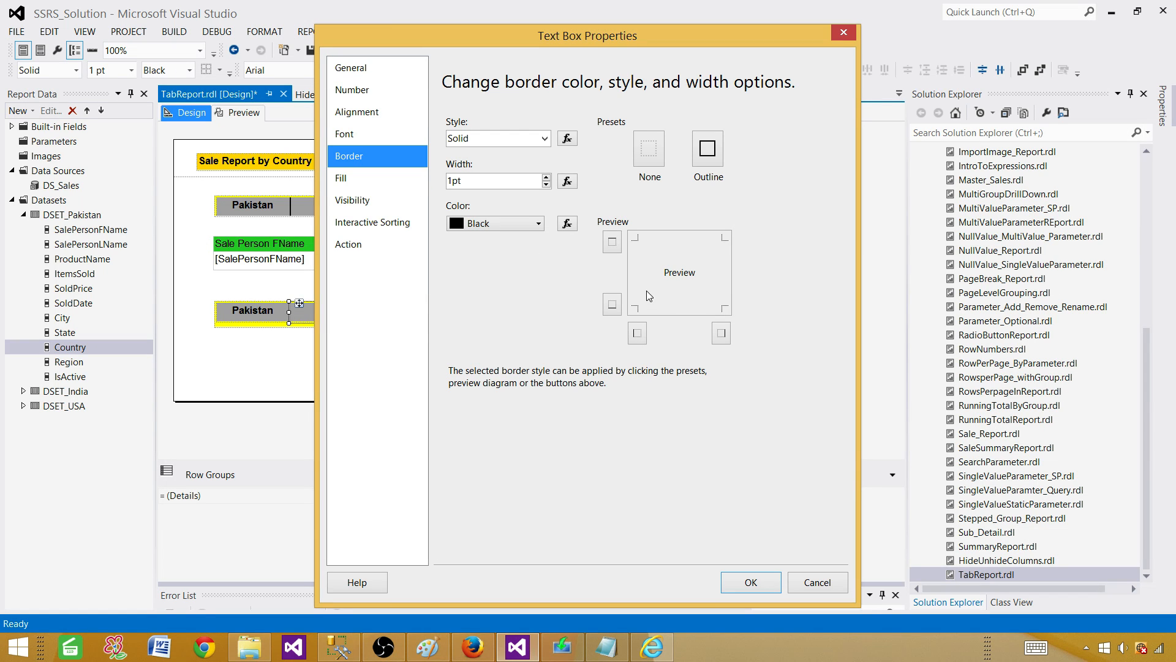
pyautogui.click(681, 307)
pyautogui.click(719, 279)
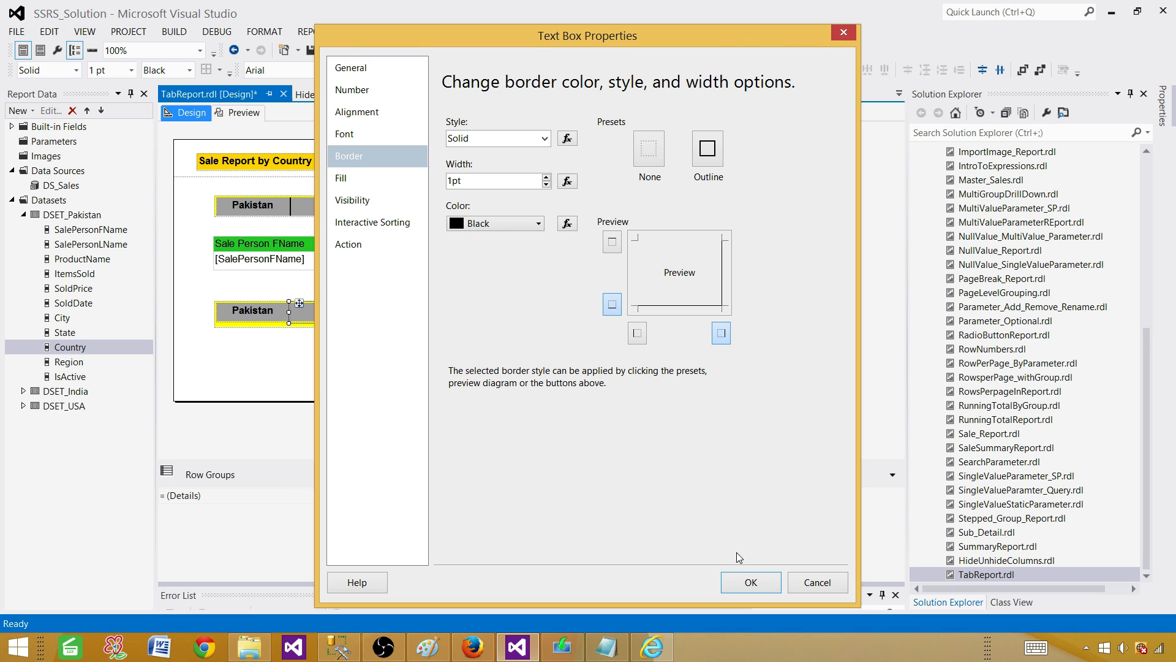
pyautogui.click(751, 582)
pyautogui.click(397, 334)
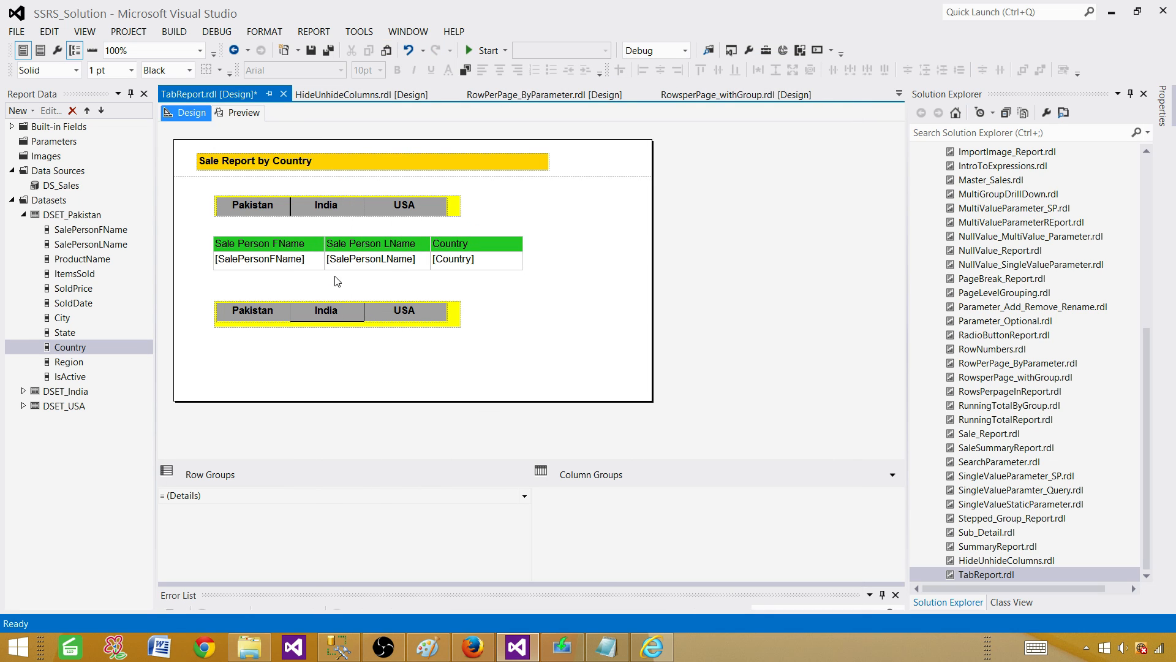
pyautogui.click(243, 114)
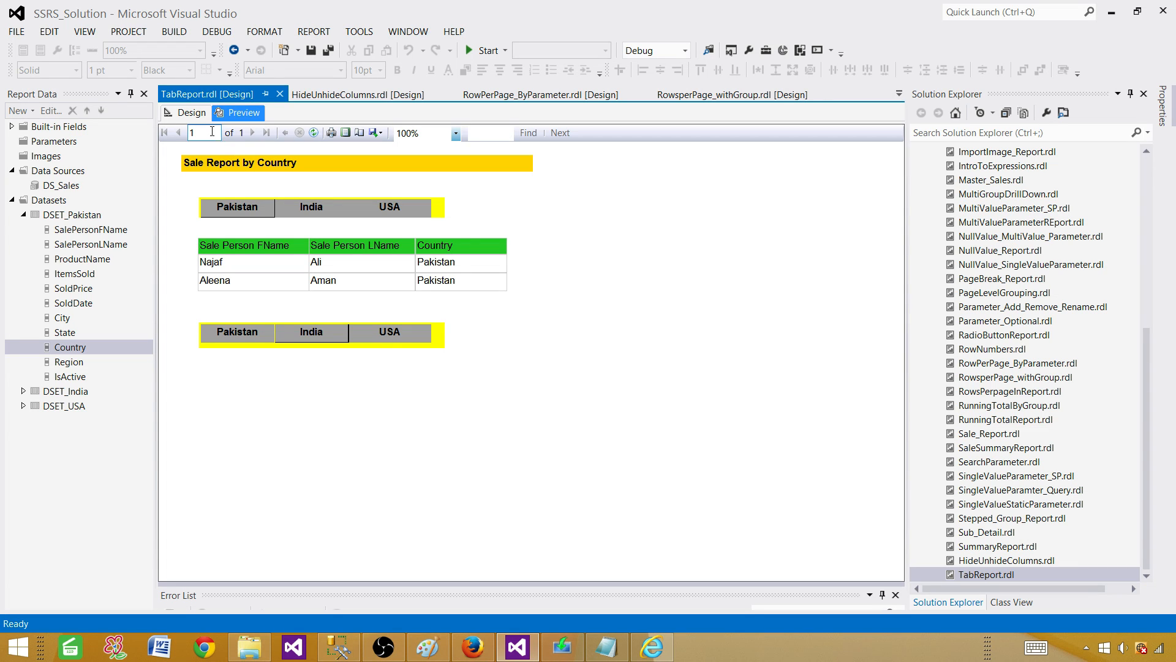
pyautogui.click(187, 113)
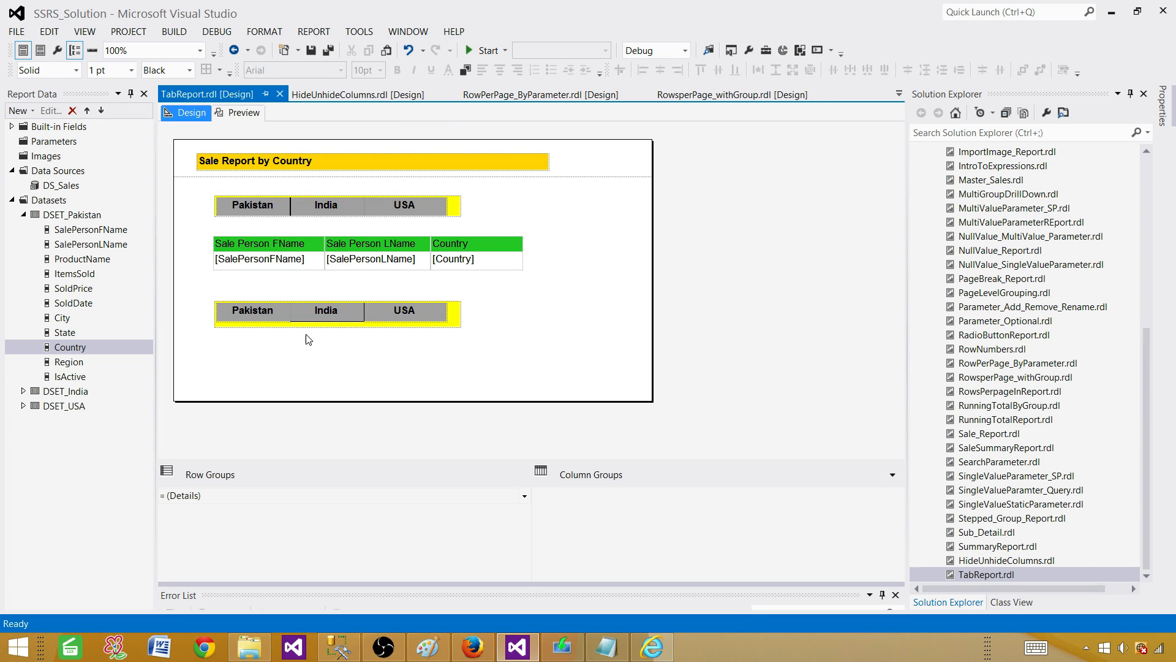
# Insert a table in the report body below the second tab bar and align its start with that bar
pyautogui.rightClick(270, 347)
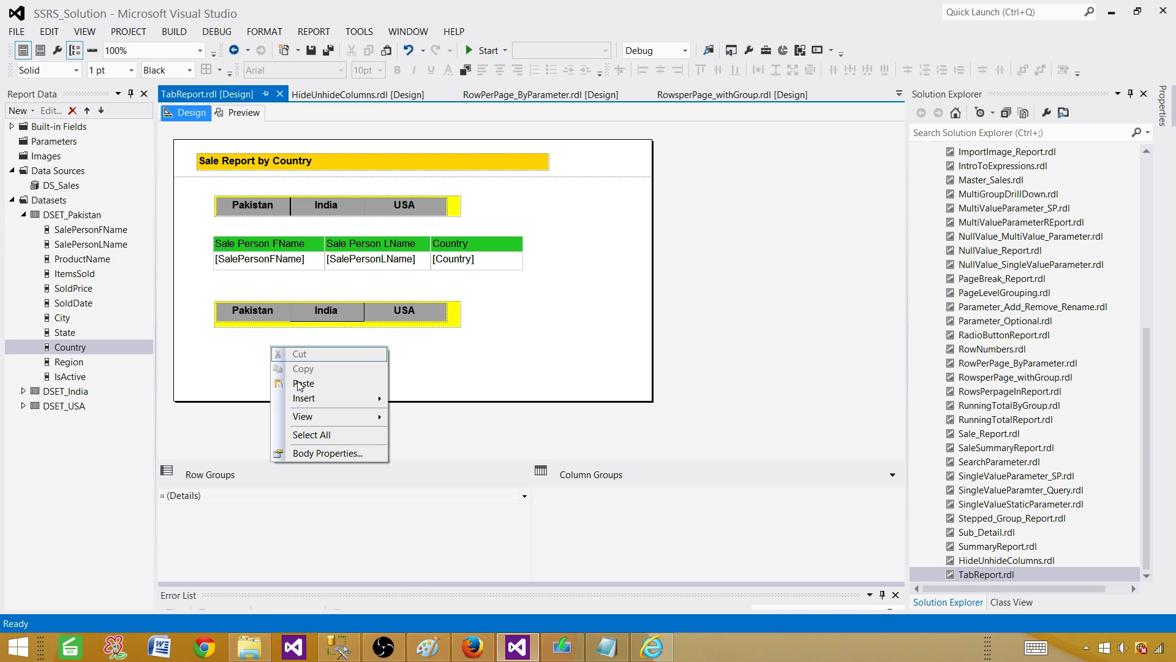
pyautogui.moveTo(330, 396)
pyautogui.click(407, 431)
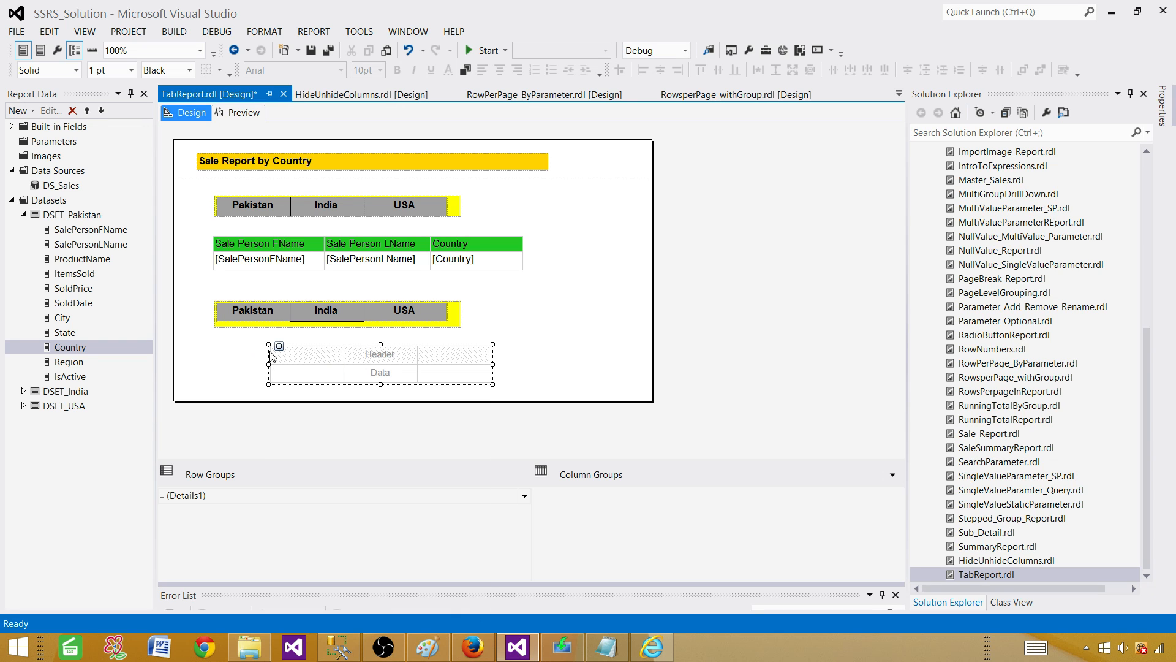
pyautogui.moveTo(280, 346); pyautogui.dragTo(224, 346)
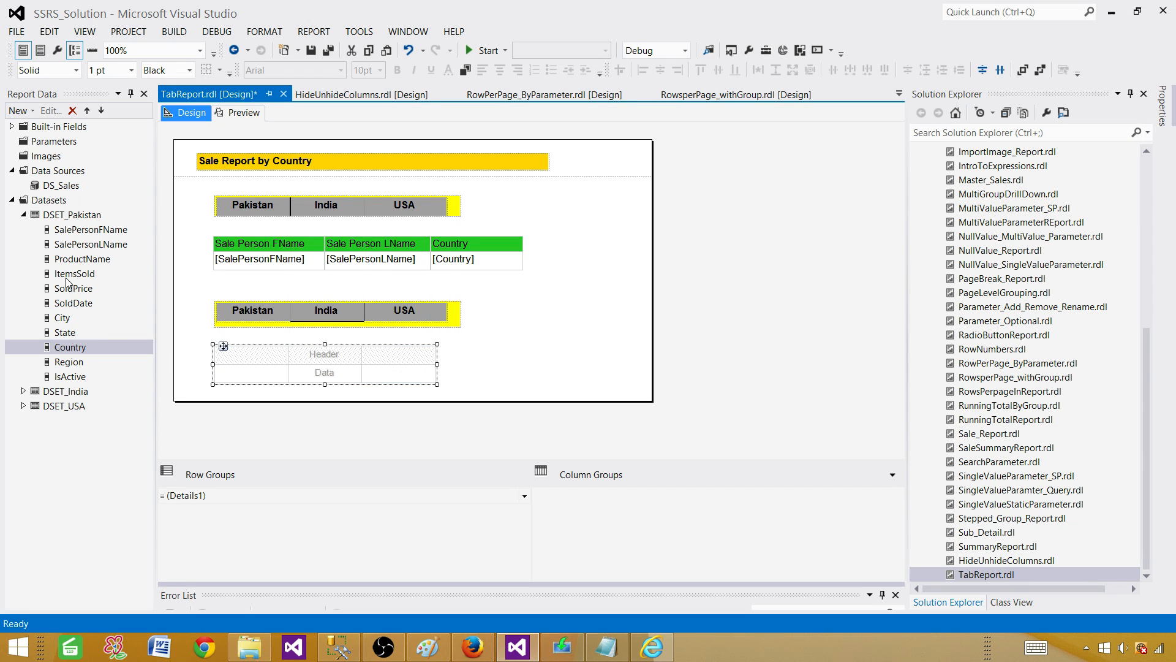
# Fill the new table with SalePersonFName, SoldPrice and SoldDate from DSET_India, and add Country as a fourth column
pyautogui.click(24, 214)
pyautogui.click(22, 230)
pyautogui.click(23, 230)
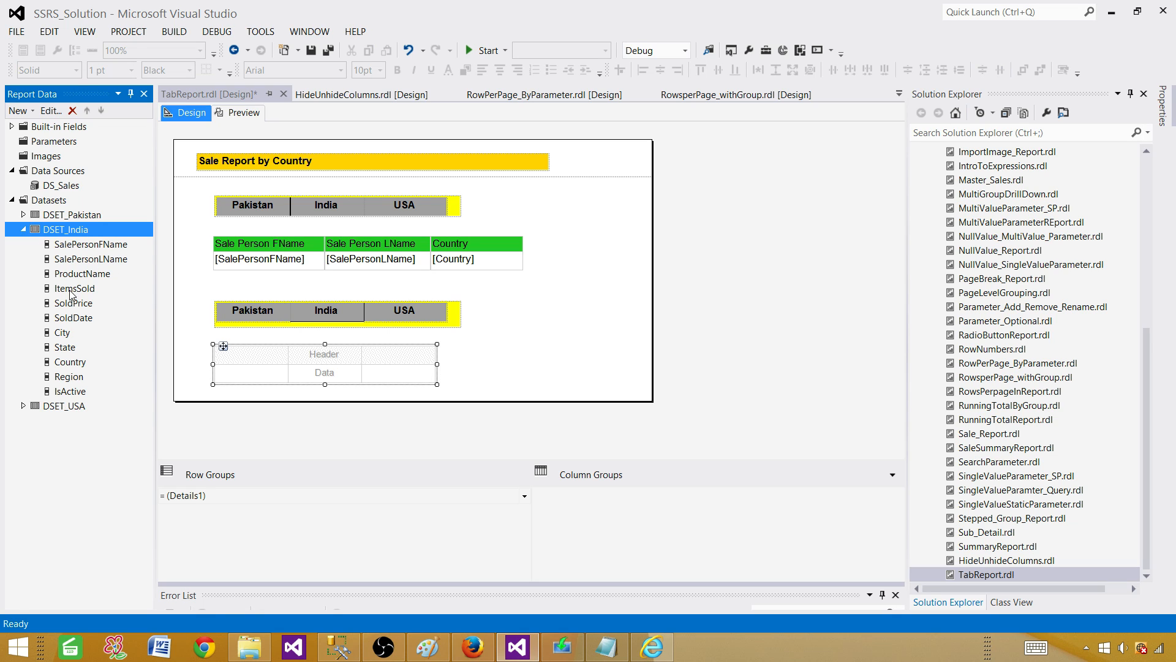
pyautogui.moveTo(86, 245); pyautogui.dragTo(251, 372)
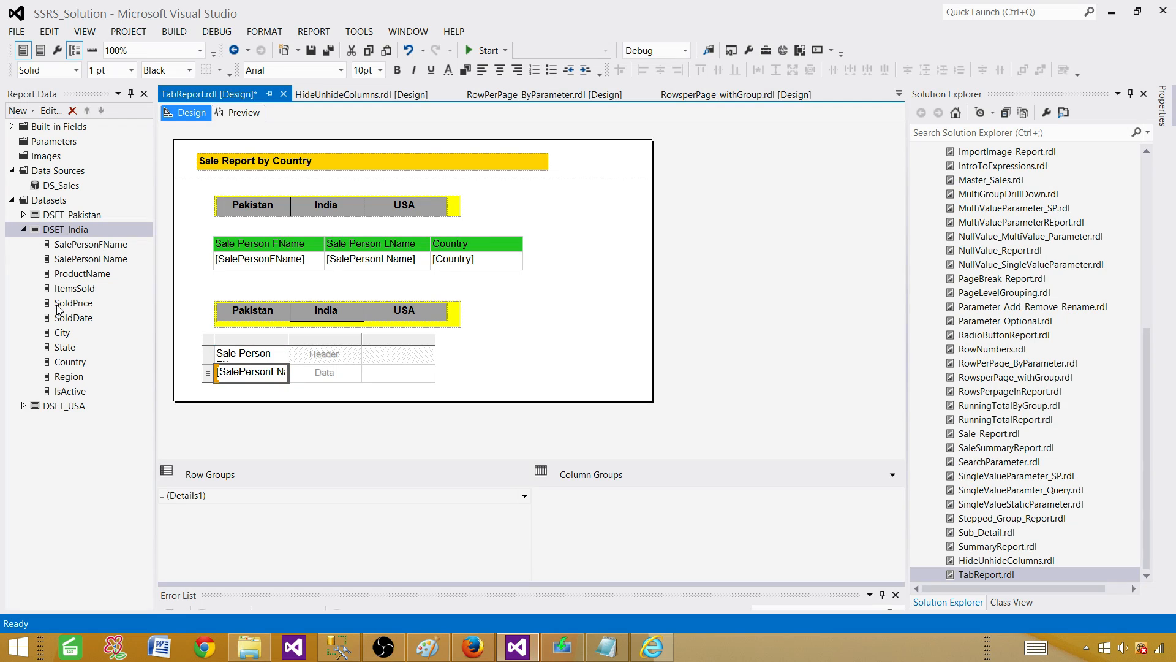
pyautogui.moveTo(192, 328); pyautogui.dragTo(322, 368)
pyautogui.moveTo(80, 320); pyautogui.dragTo(383, 370)
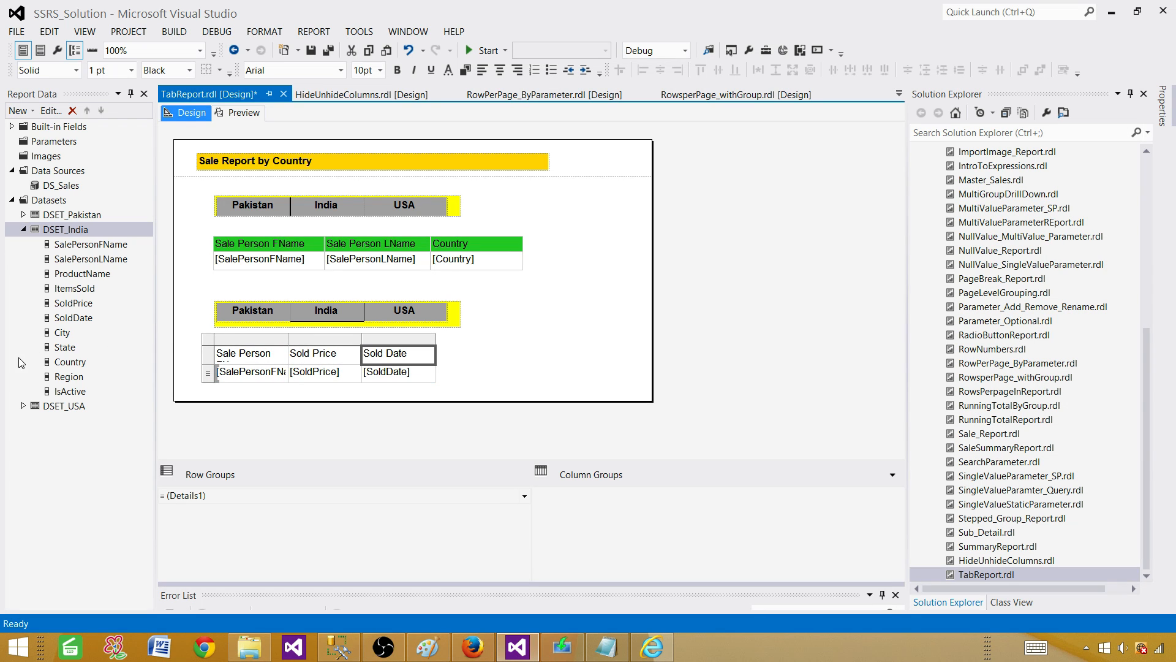
pyautogui.click(69, 361)
pyautogui.moveTo(69, 361); pyautogui.dragTo(431, 354)
# Widen the Sale Person FName column so its header fits on one line, and shorten the table's header row
pyautogui.click(284, 355)
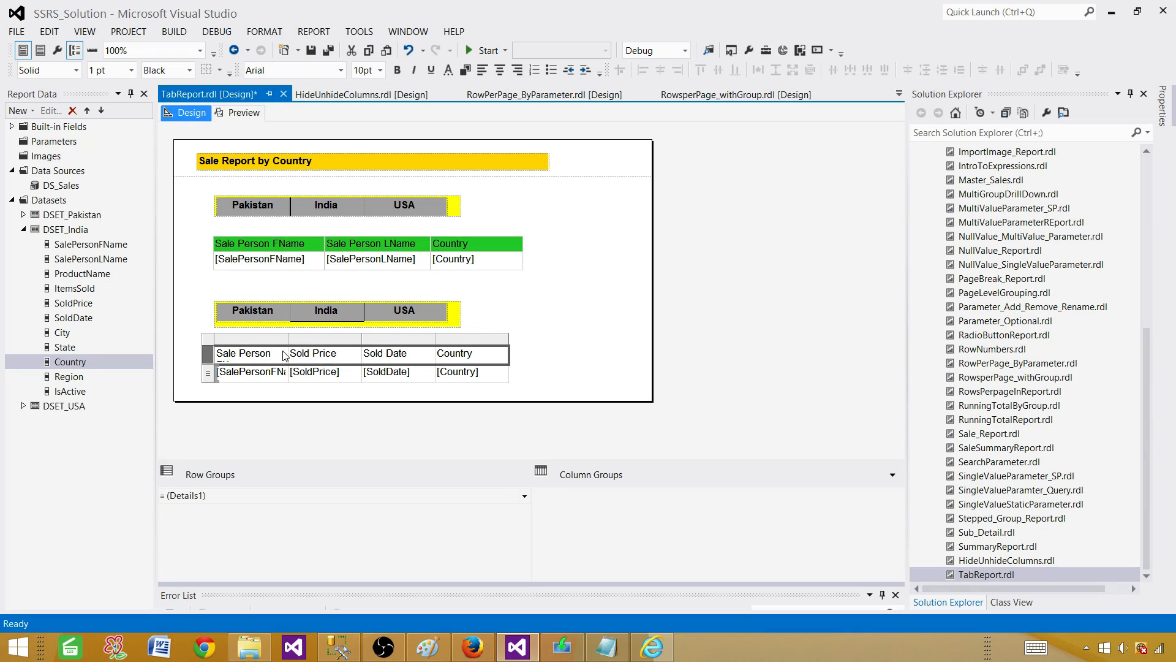
pyautogui.moveTo(289, 338); pyautogui.dragTo(313, 338)
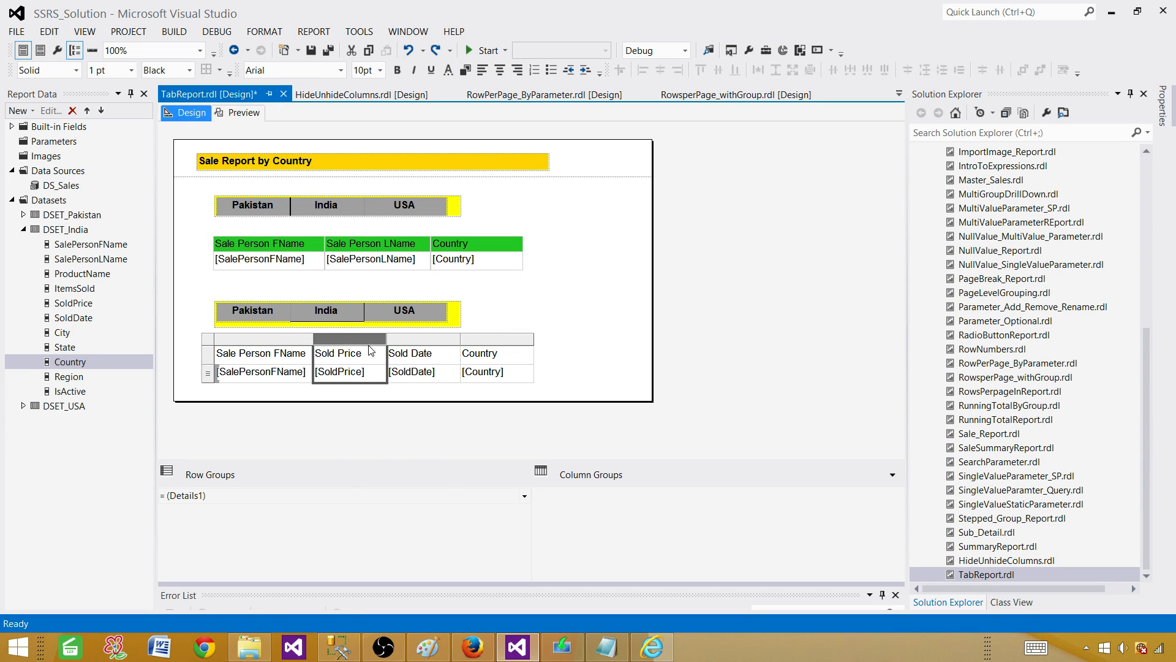
pyautogui.moveTo(387, 339)
pyautogui.mouseDown()
pyautogui.moveTo(402, 340)
pyautogui.moveTo(381, 340)
pyautogui.mouseUp()
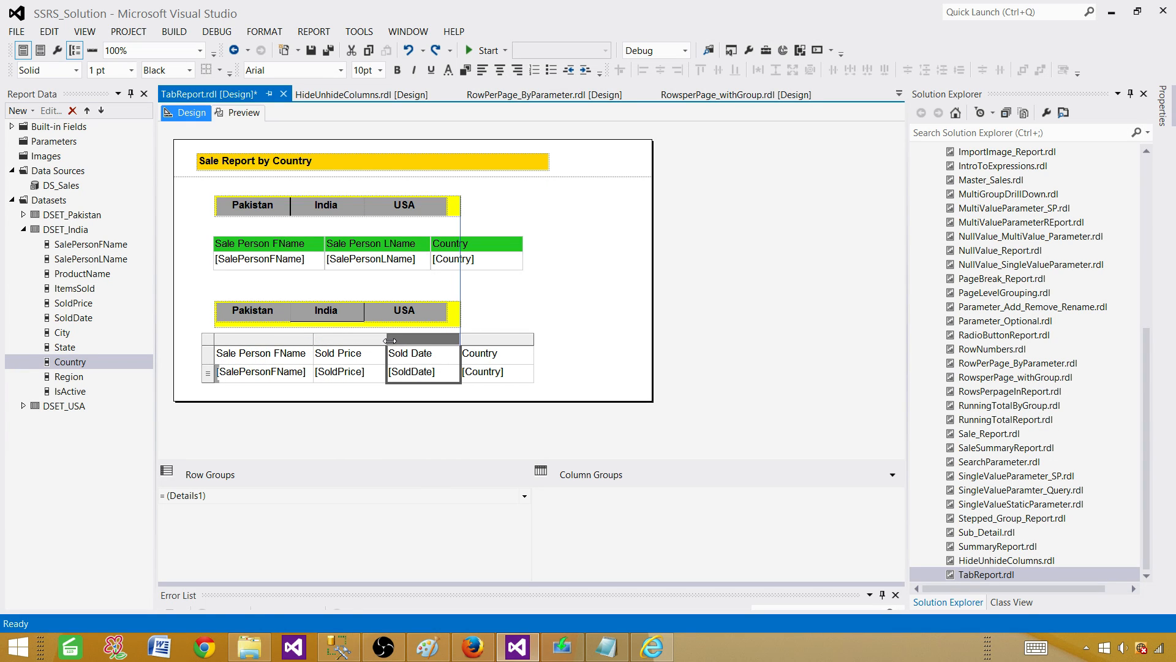
pyautogui.click(207, 359)
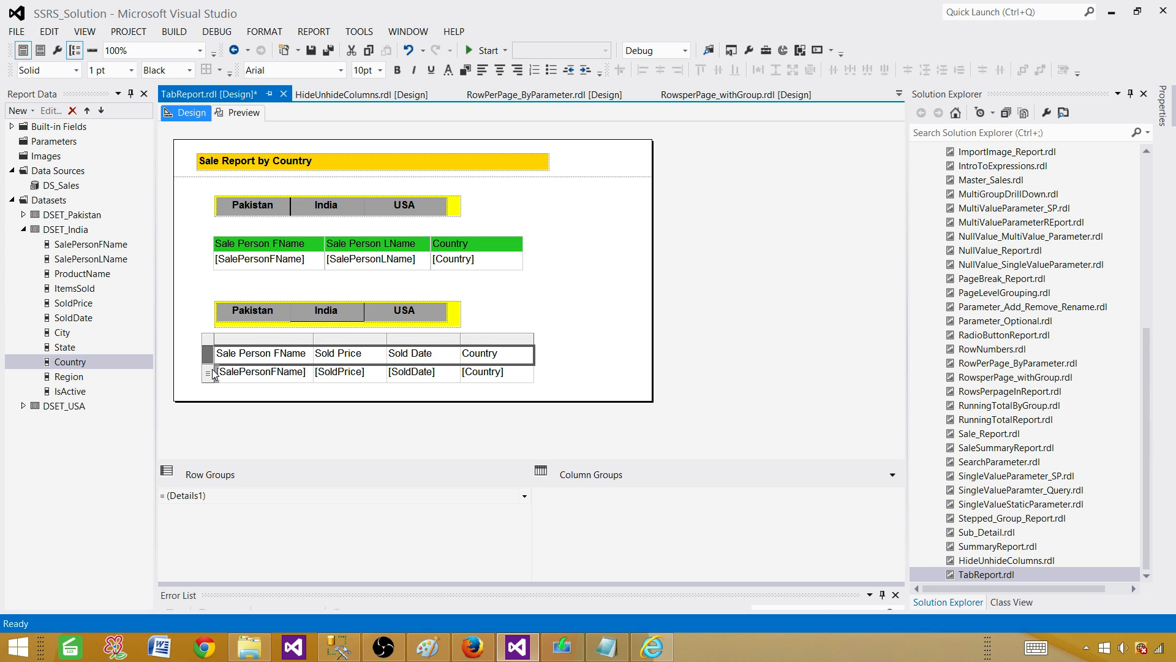
pyautogui.hotkey('ctrl', 'z')
pyautogui.click(209, 359)
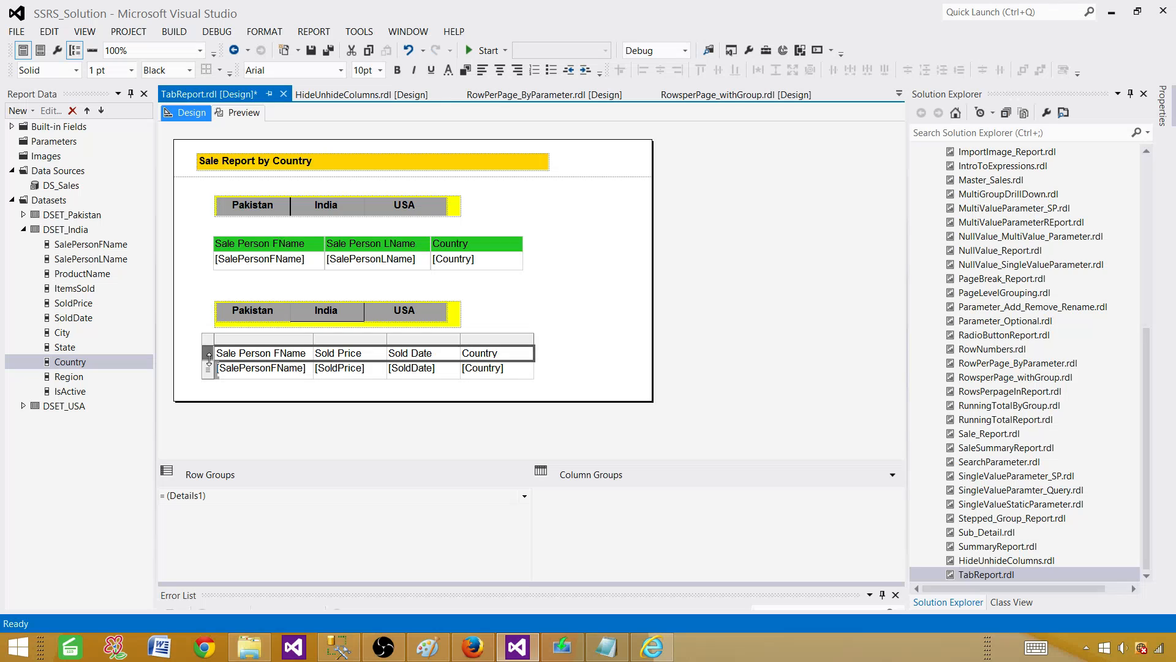
# Format the India table's header row with bold white text on a blue background
pyautogui.click(397, 70)
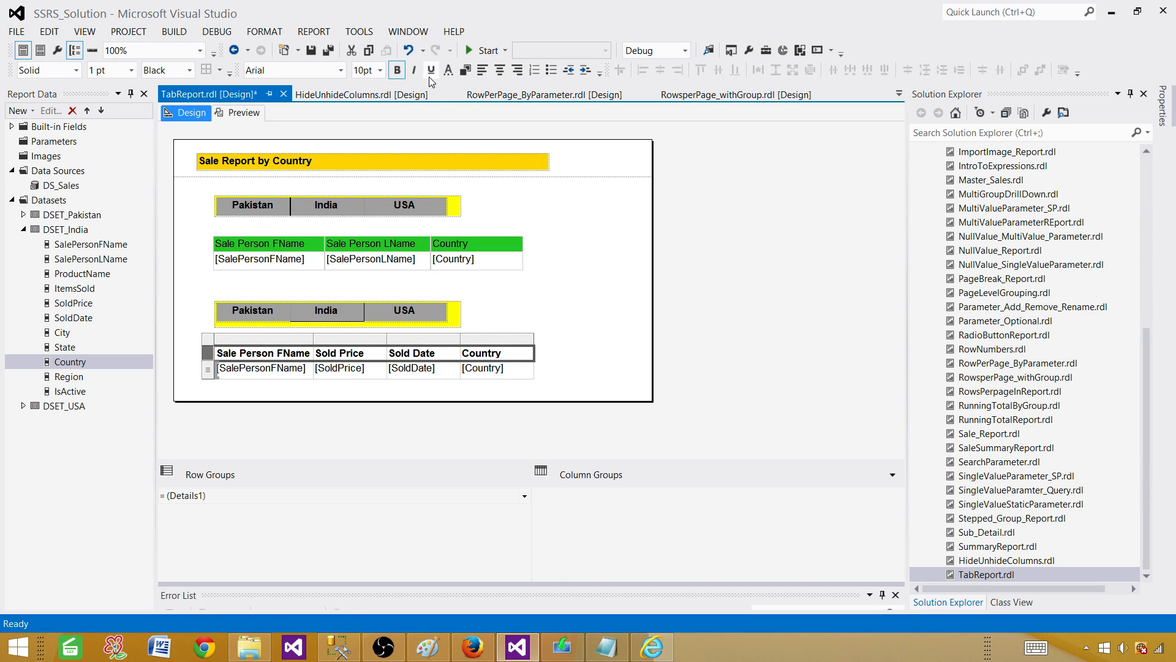
pyautogui.click(463, 71)
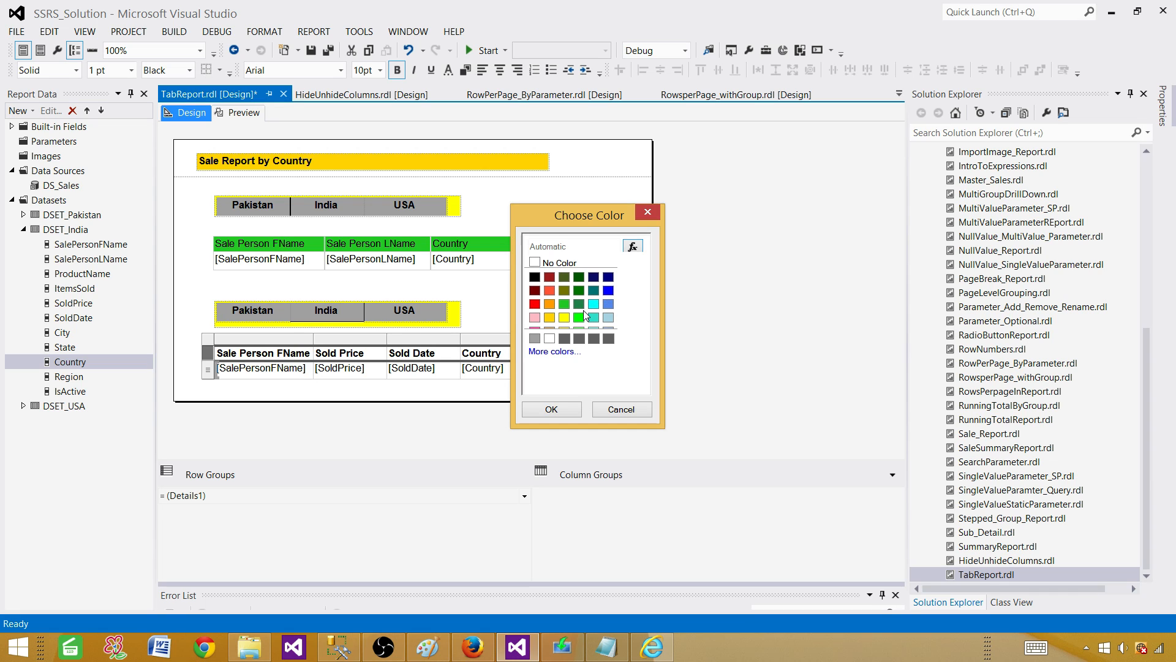
pyautogui.click(608, 290)
pyautogui.click(555, 409)
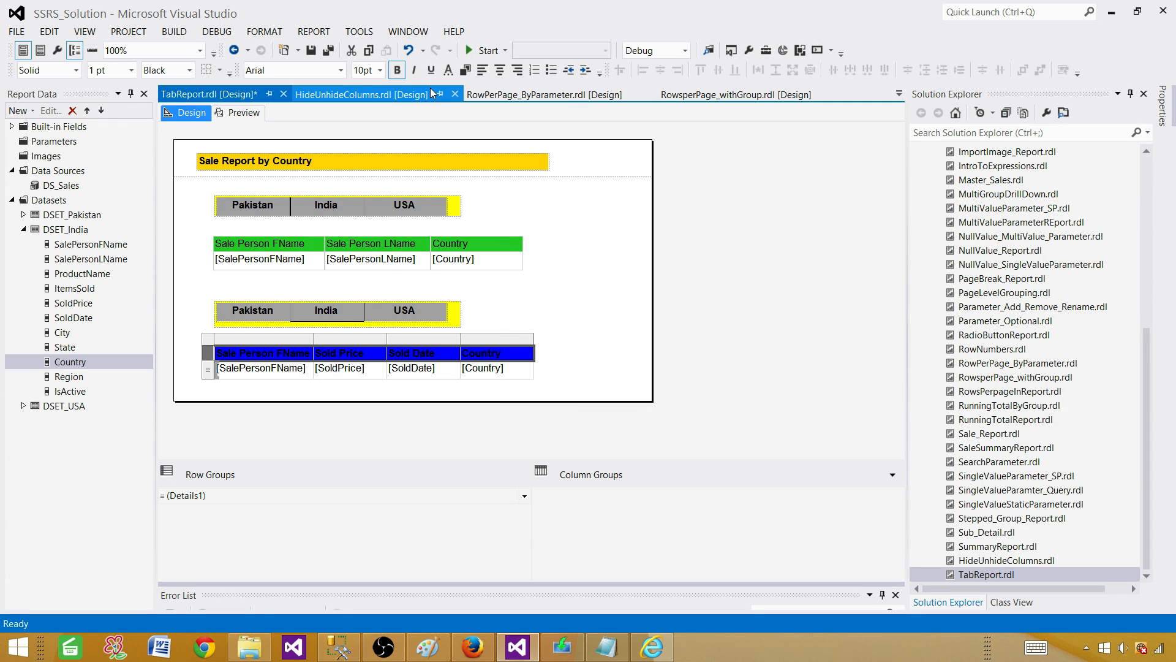
pyautogui.click(448, 70)
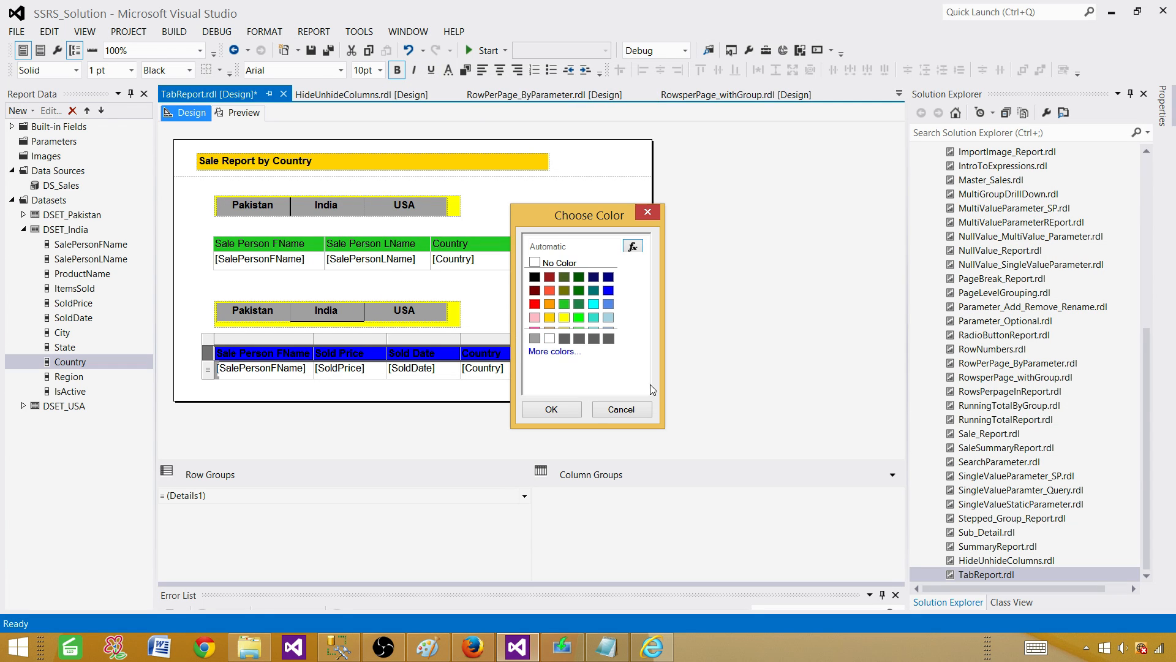
pyautogui.click(550, 339)
pyautogui.click(551, 409)
pyautogui.click(418, 385)
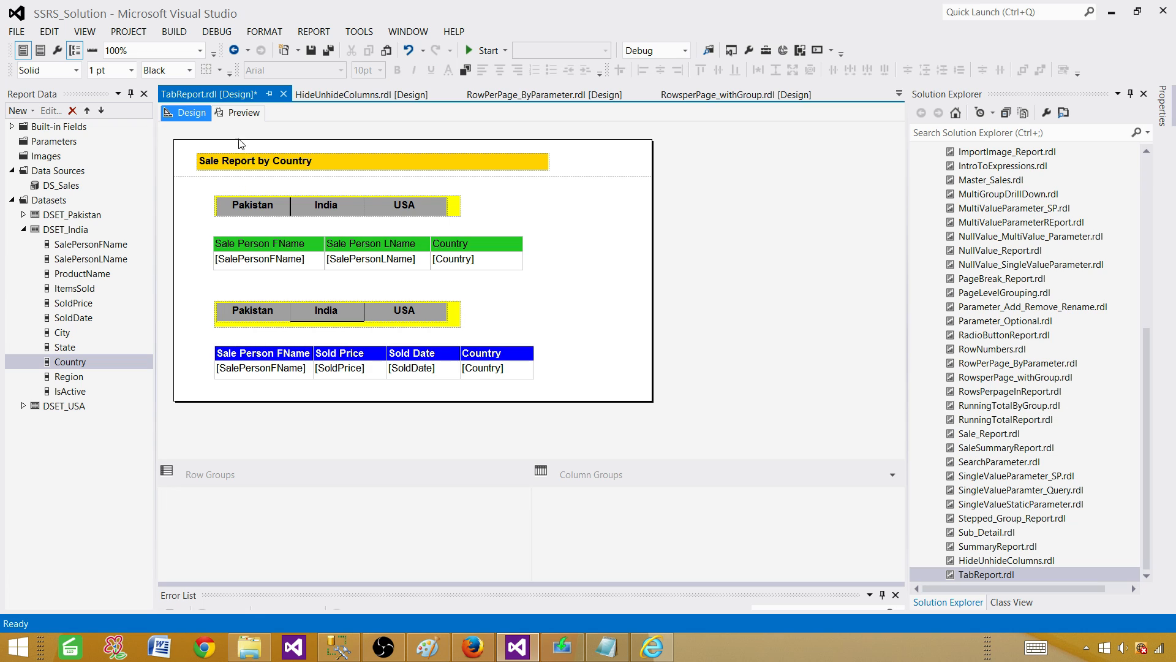
# Preview the report to check the India table, and return to the design view
pyautogui.click(241, 112)
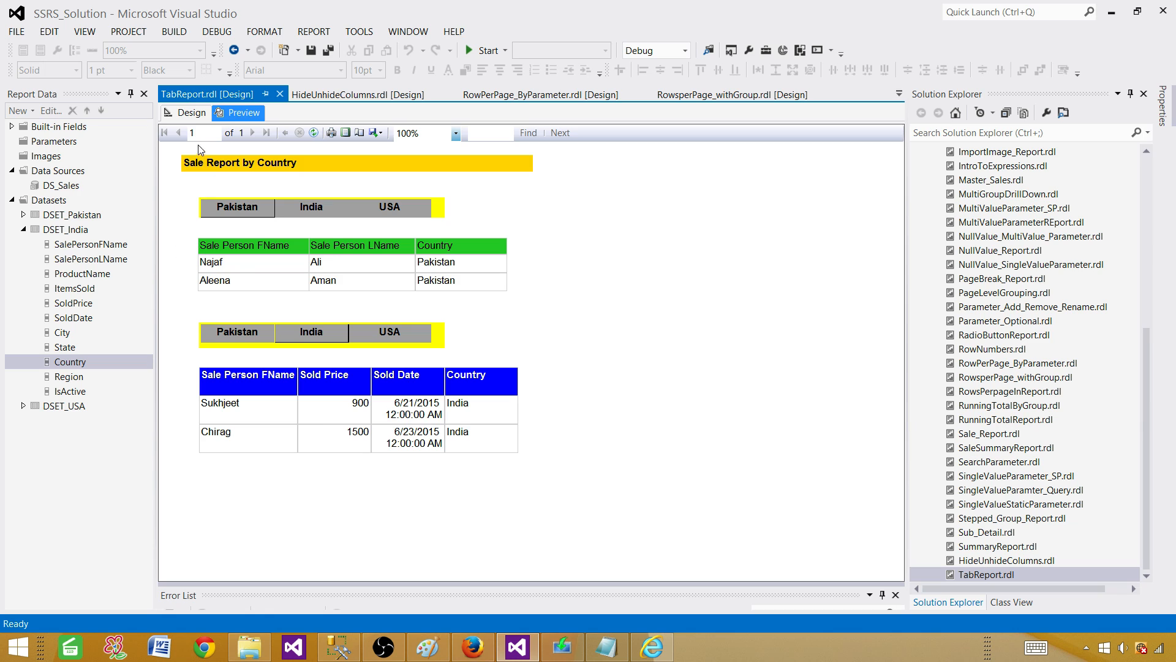
pyautogui.click(190, 113)
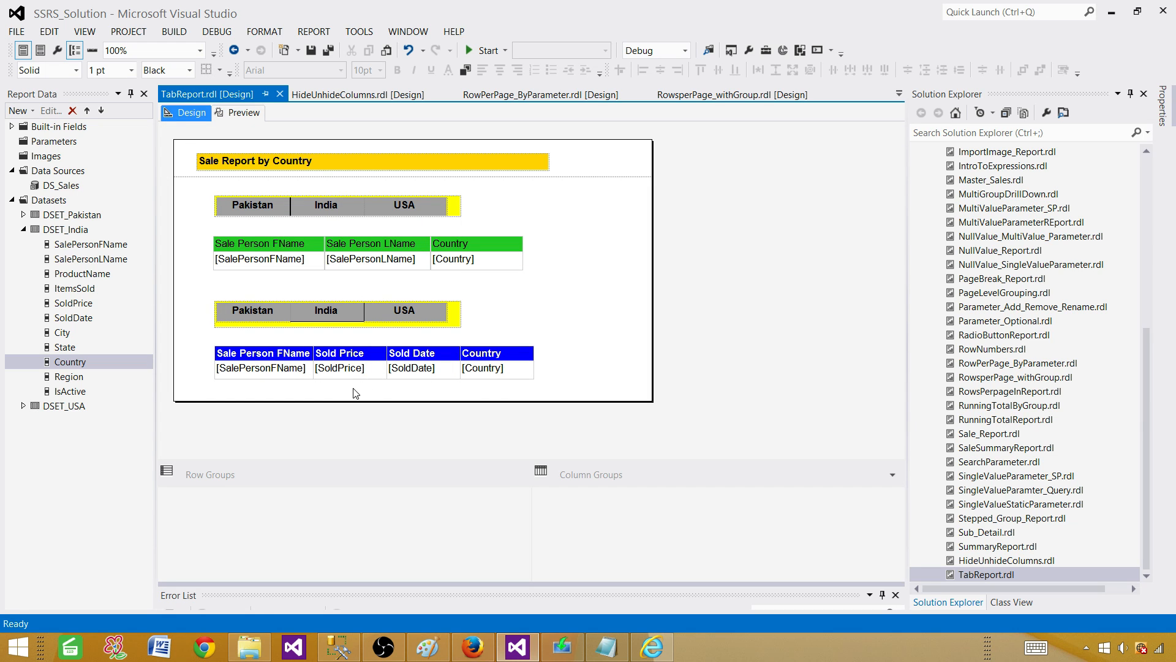
# Extend the report body downward and place a copy of the second tab bar below the India table
pyautogui.moveTo(362, 401); pyautogui.dragTo(367, 447)
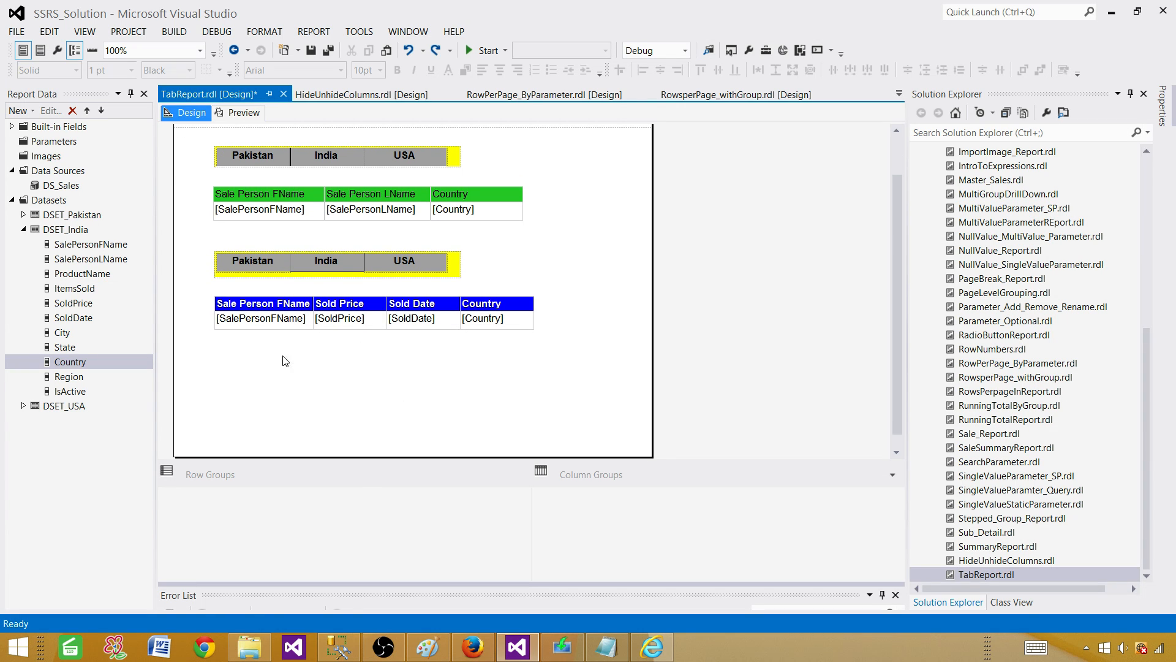
pyautogui.moveTo(209, 247); pyautogui.dragTo(486, 285)
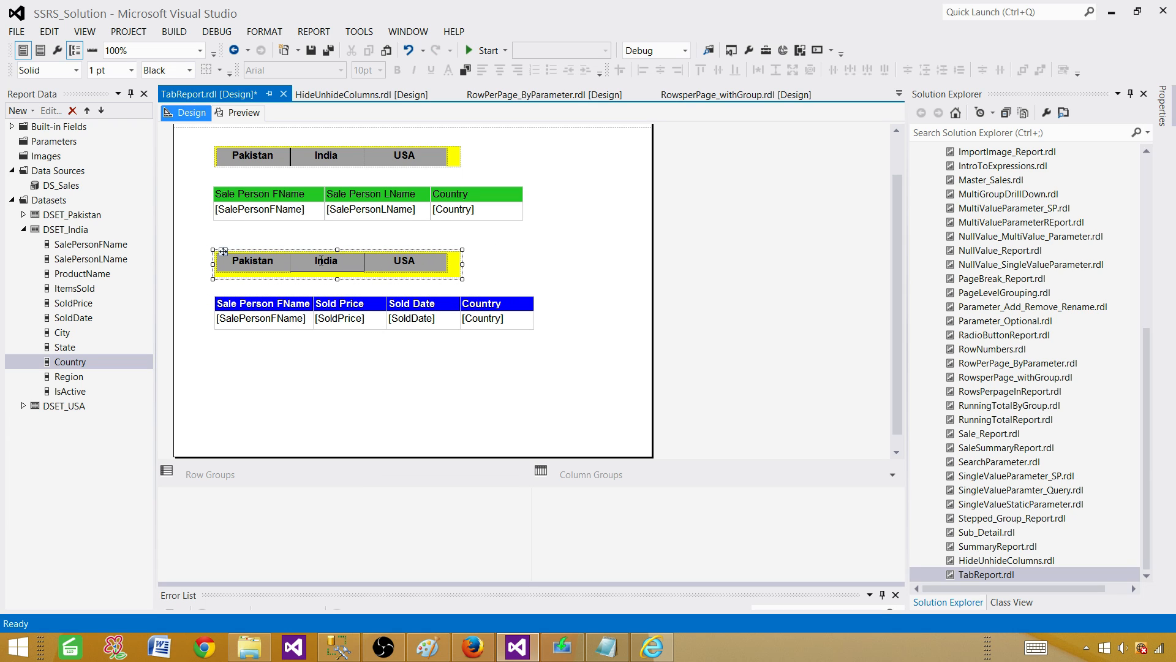
pyautogui.click(246, 235)
pyautogui.click(270, 263)
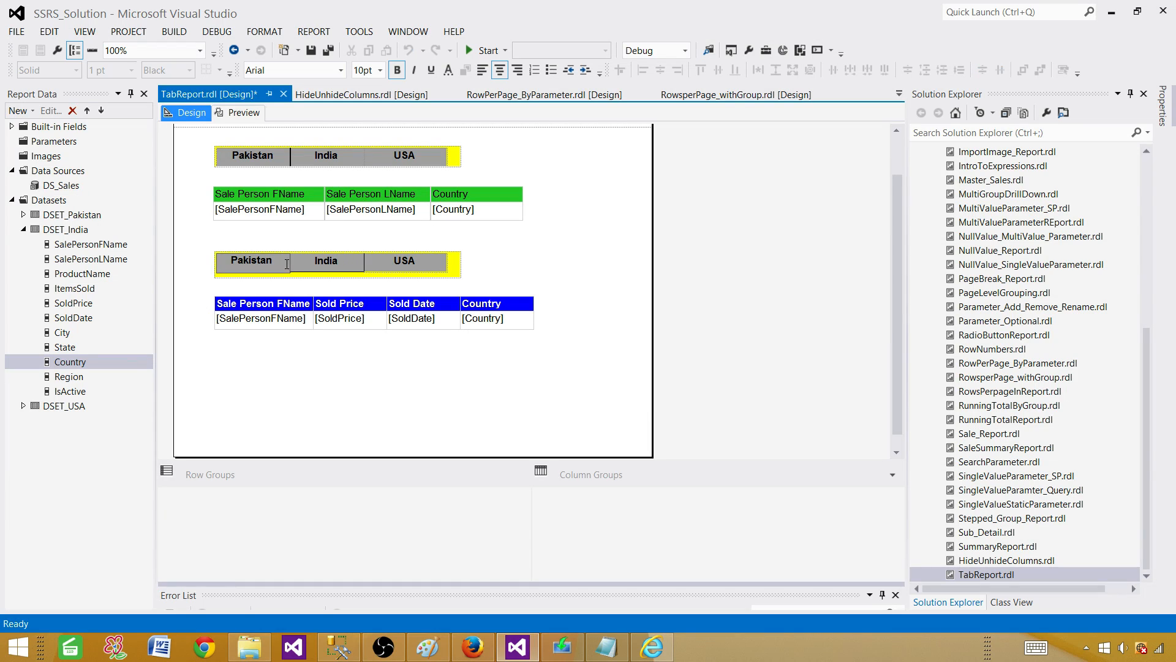
pyautogui.click(469, 277)
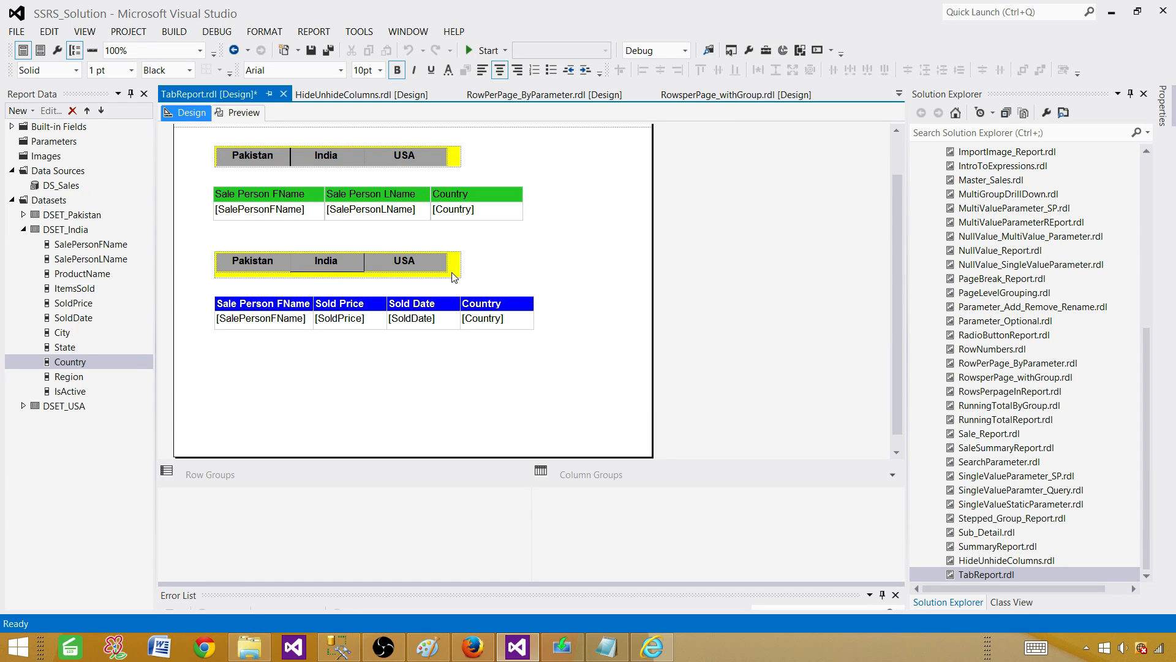
pyautogui.click(458, 276)
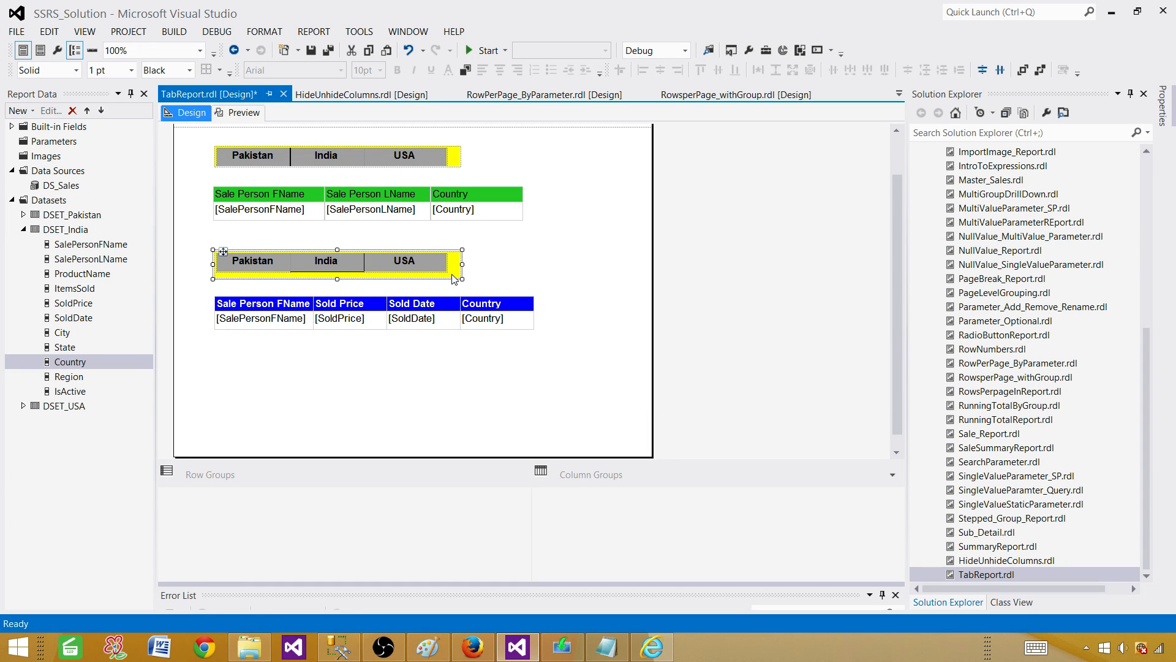
pyautogui.rightClick(332, 381)
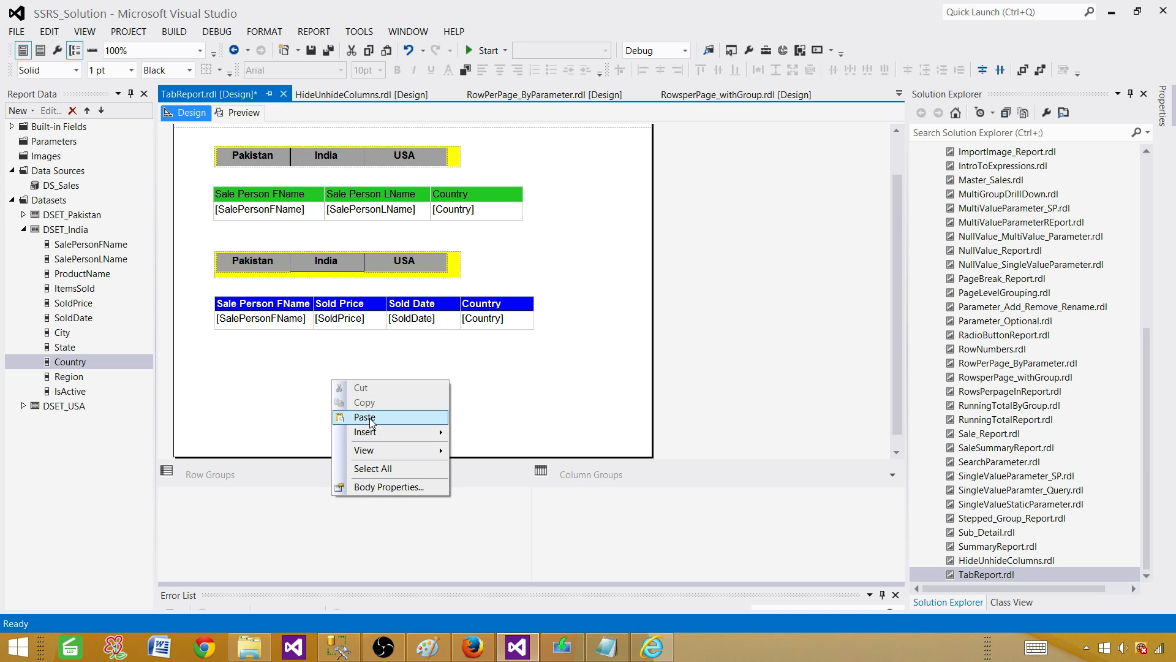
pyautogui.click(365, 417)
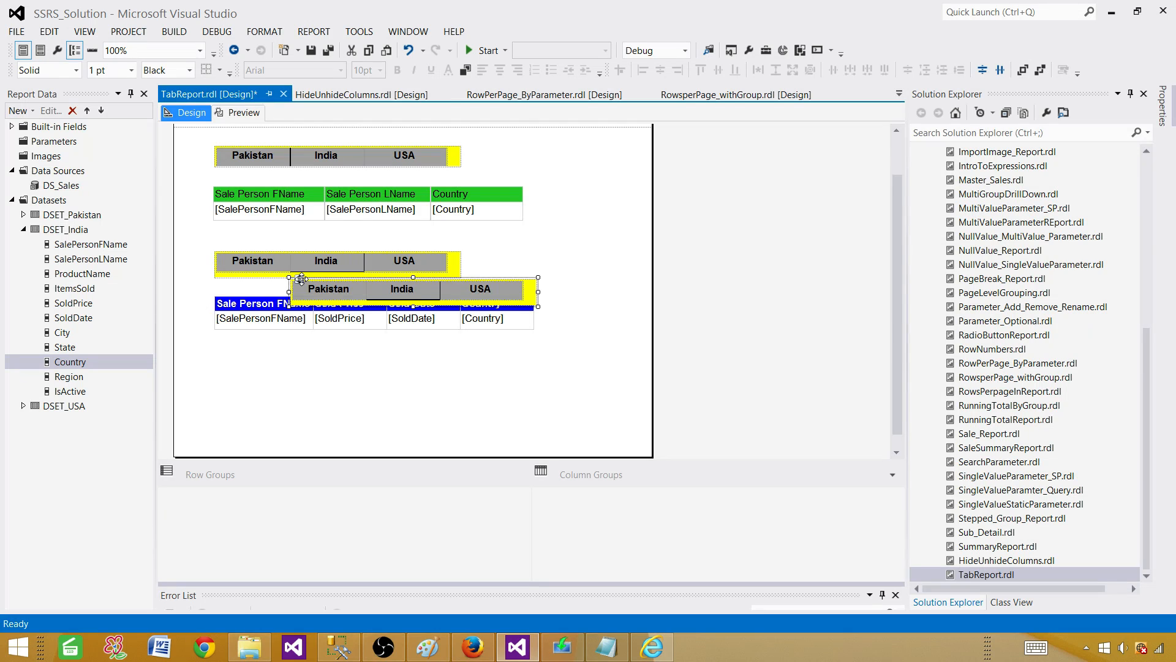
pyautogui.moveTo(302, 278); pyautogui.dragTo(230, 354)
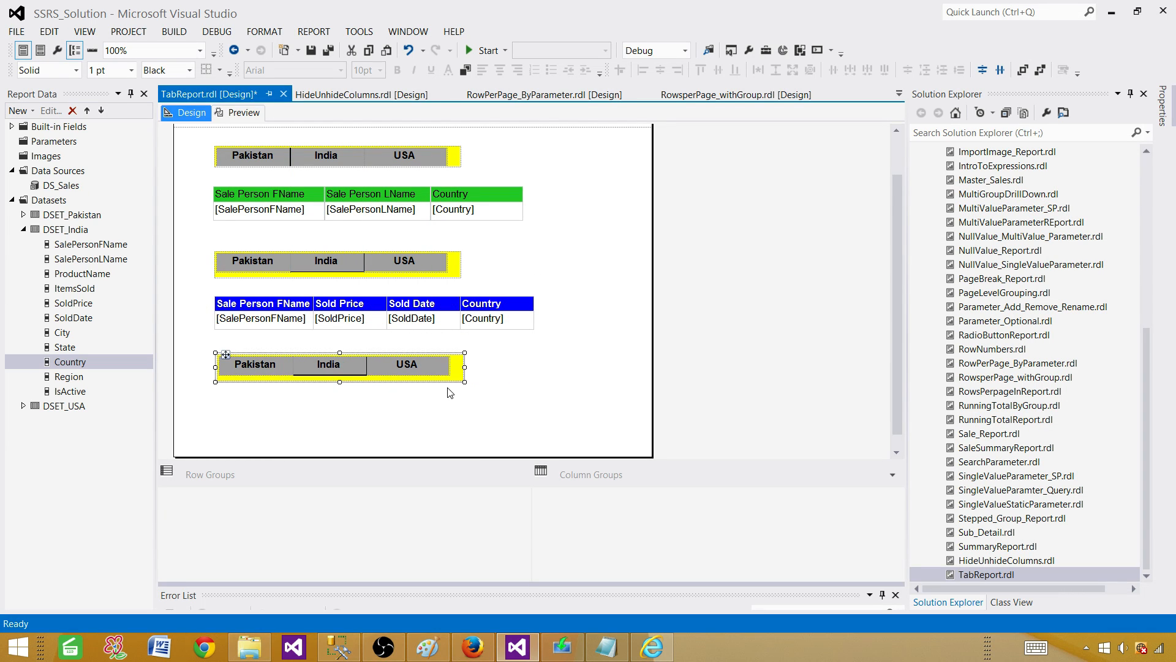
# Remove the bottom and right borders from the India text box in the copied tab bar
pyautogui.click(362, 371)
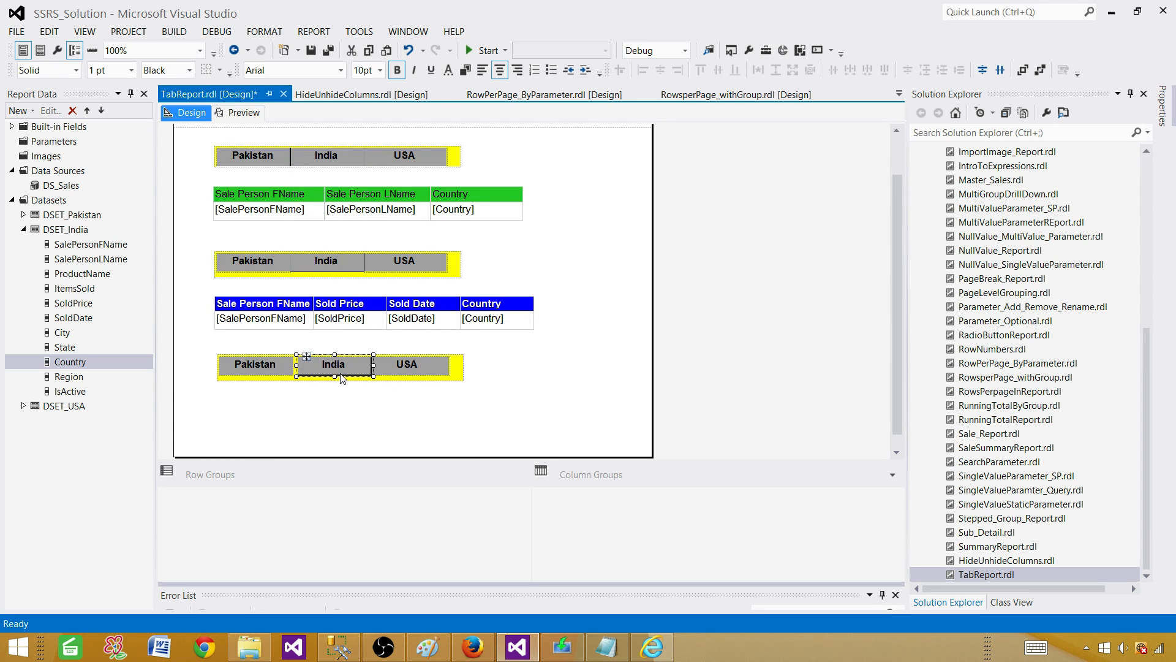
pyautogui.hotkey('ctrl', 'z')
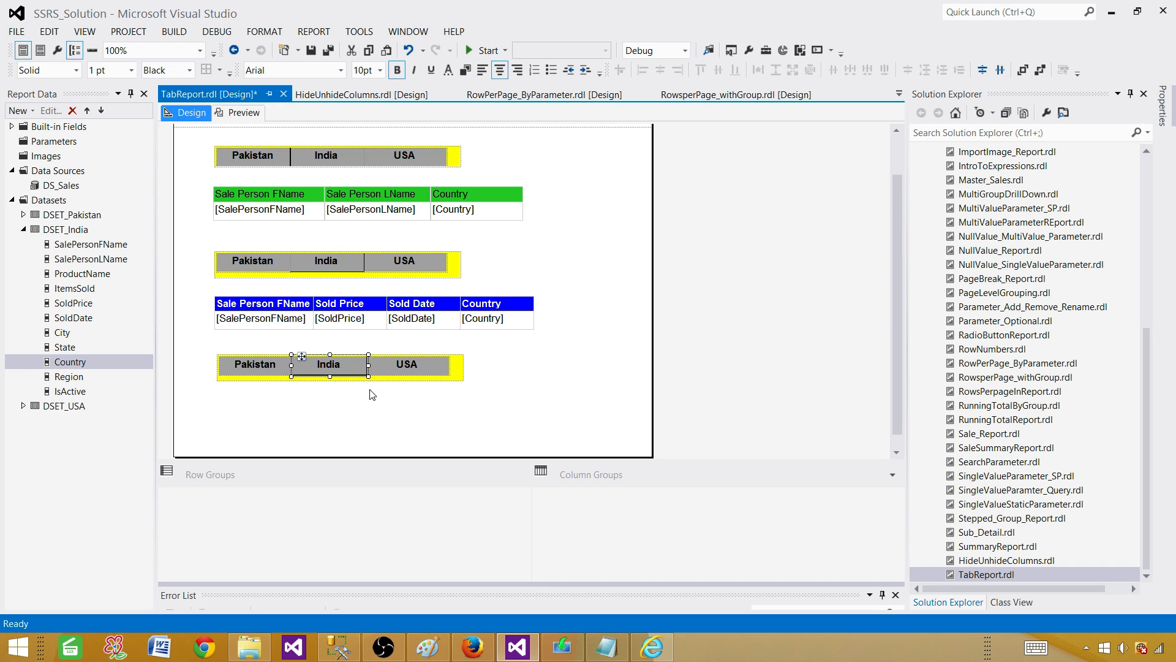
pyautogui.rightClick(359, 370)
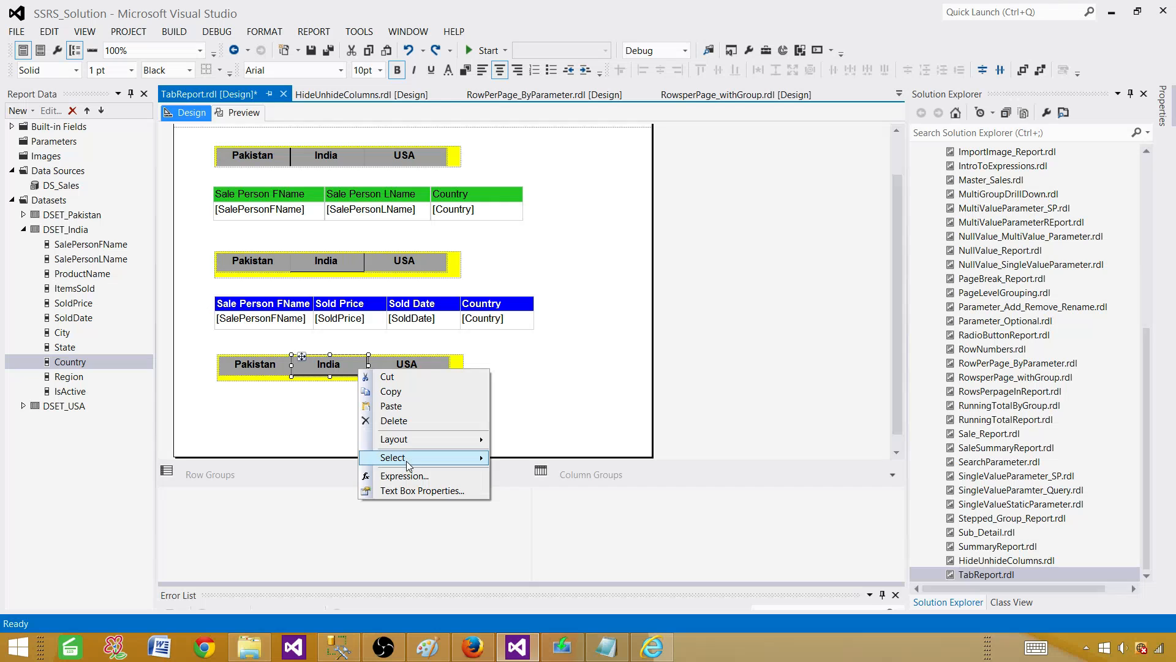
pyautogui.click(417, 490)
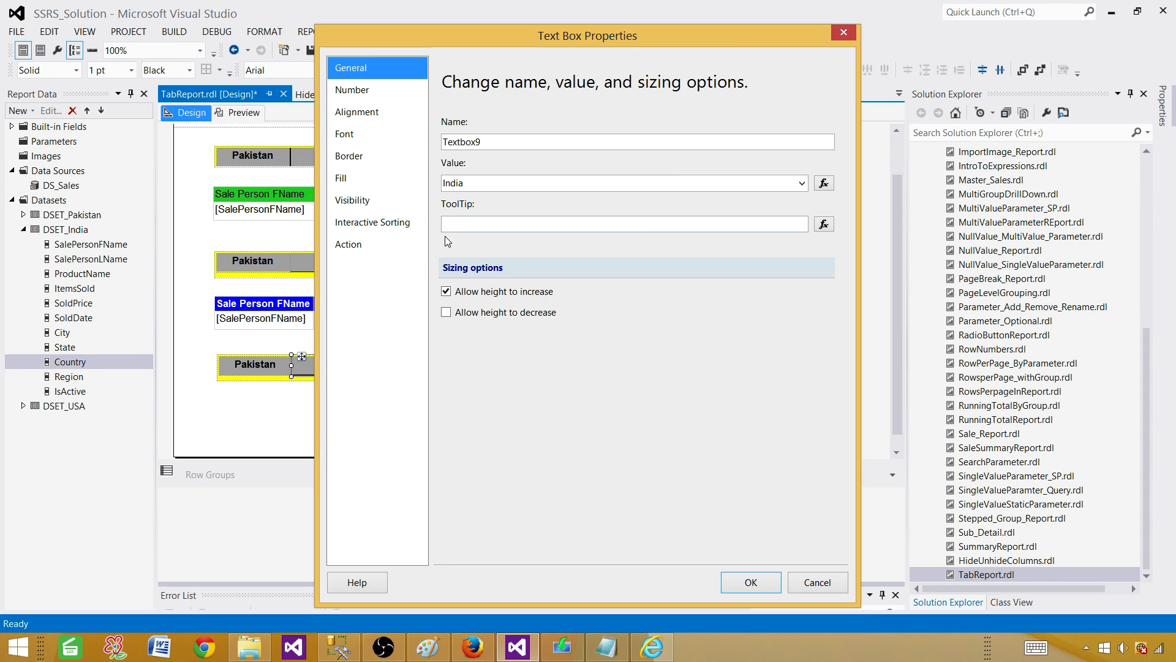
pyautogui.click(370, 154)
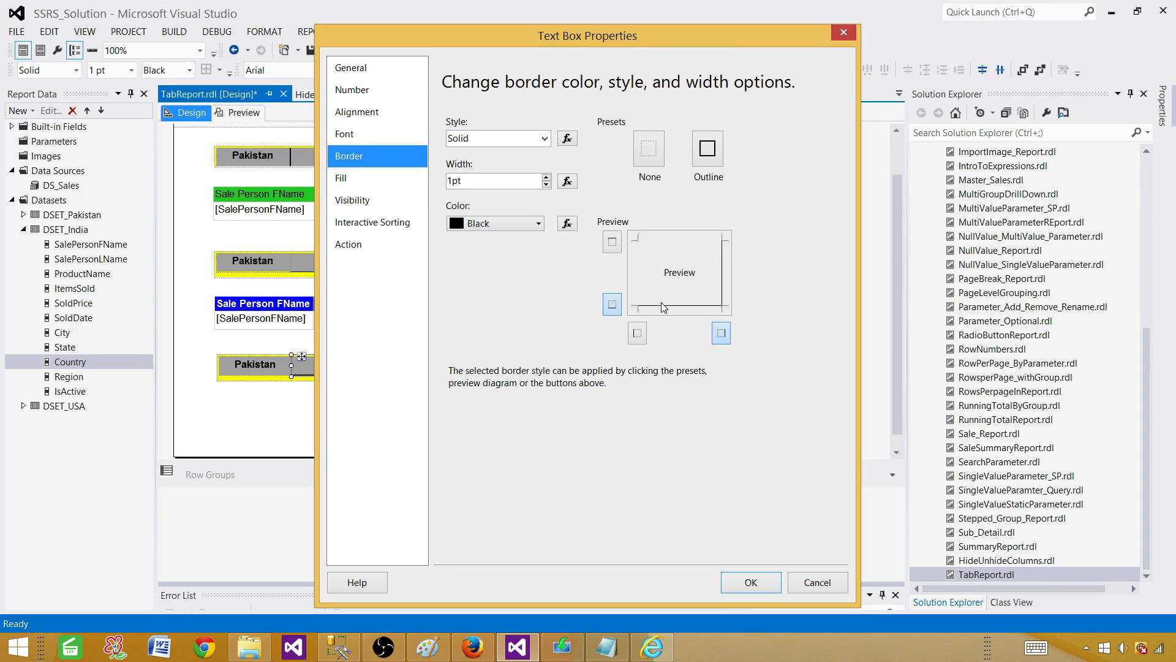
pyautogui.click(660, 306)
pyautogui.click(716, 298)
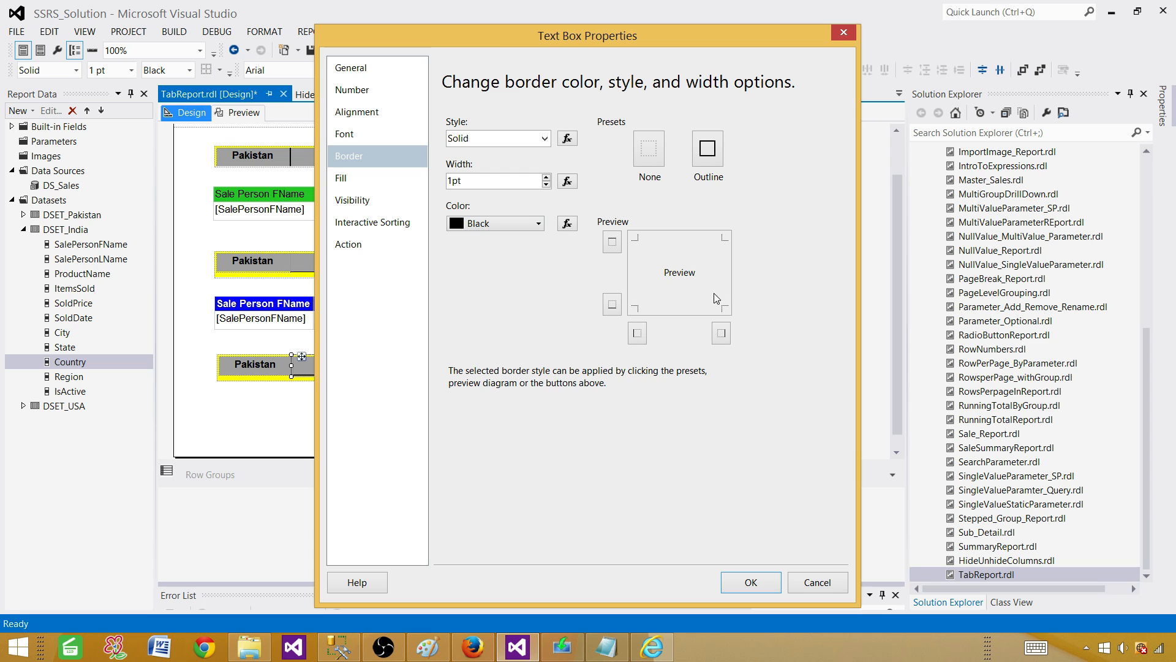
pyautogui.click(739, 583)
# Add solid 1 pt black bottom and right borders to the USA text box in the third tab bar
pyautogui.click(392, 370)
pyautogui.rightClick(424, 374)
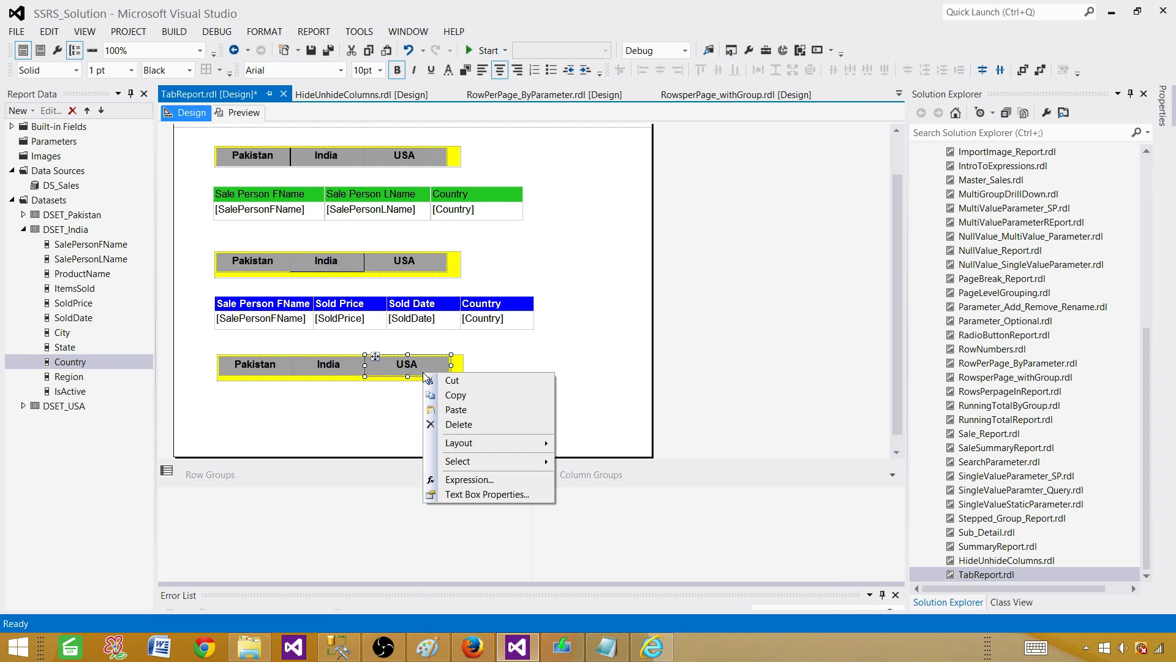
pyautogui.click(487, 494)
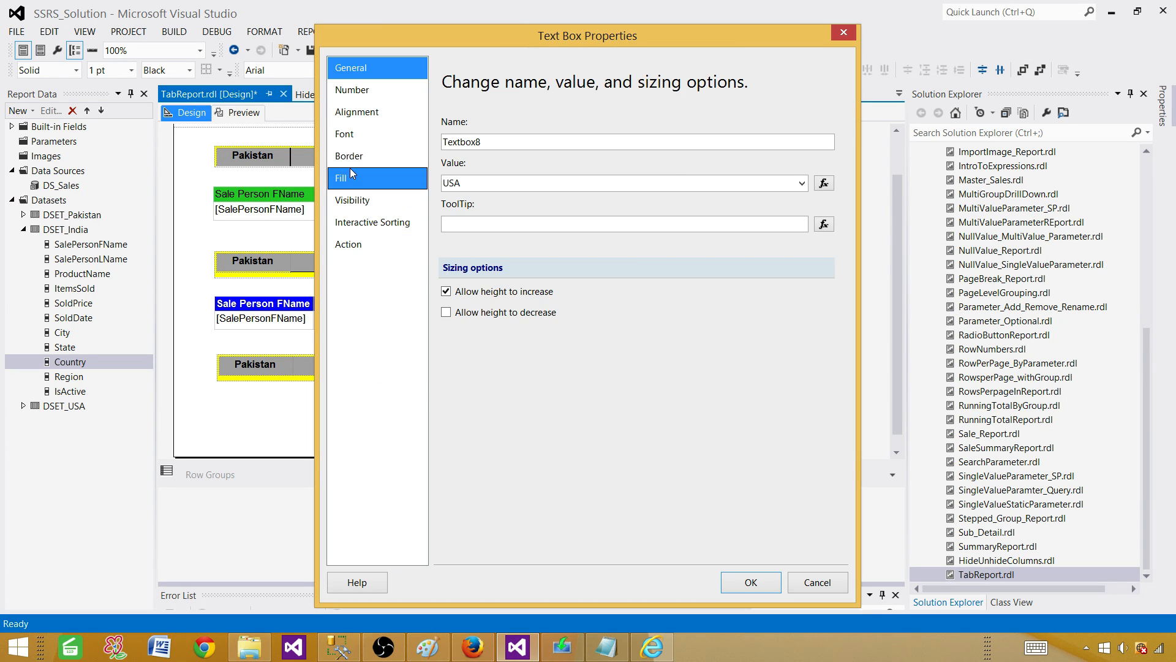
pyautogui.click(351, 157)
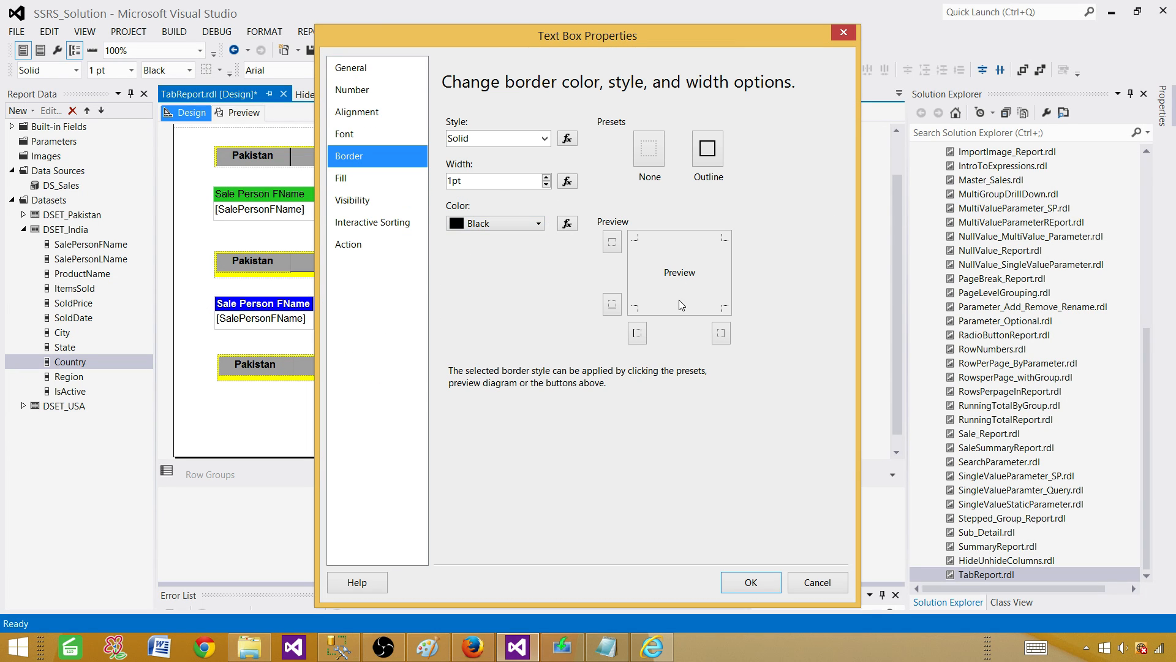
pyautogui.click(681, 306)
pyautogui.click(768, 589)
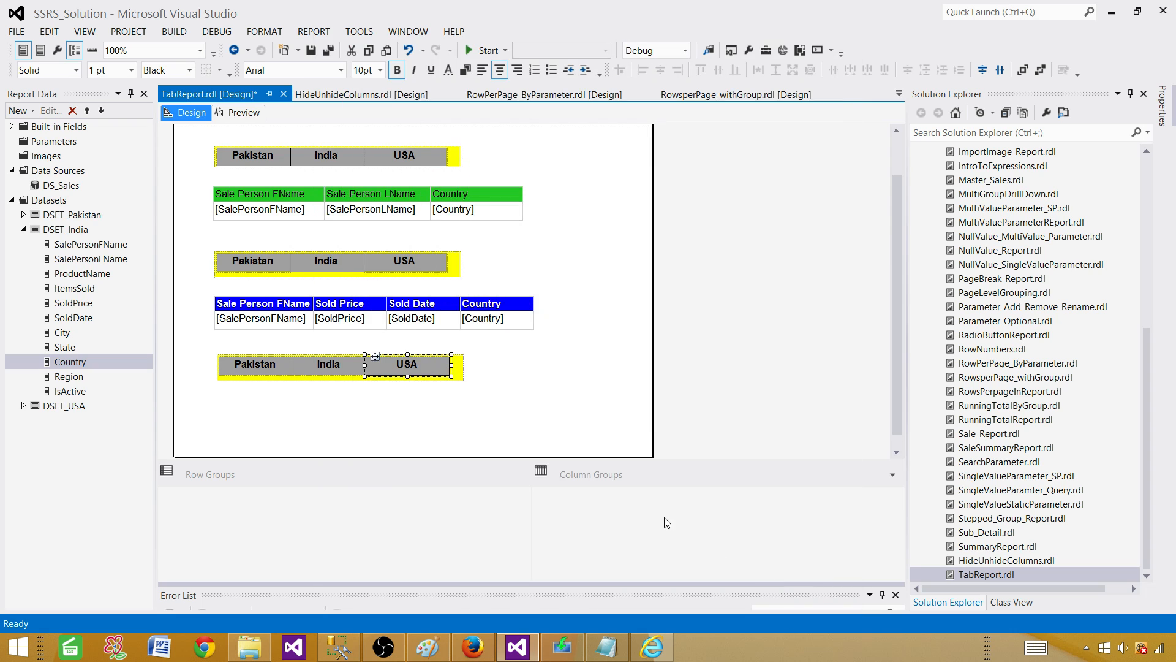
pyautogui.rightClick(293, 419)
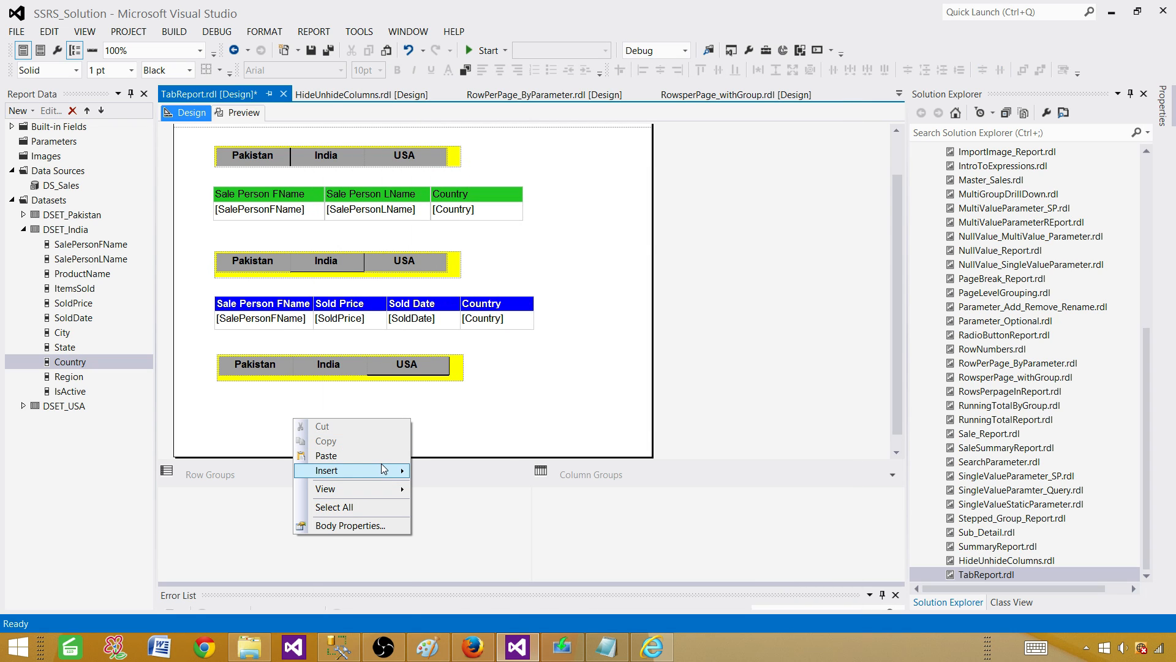
pyautogui.moveTo(392, 470)
pyautogui.click(460, 459)
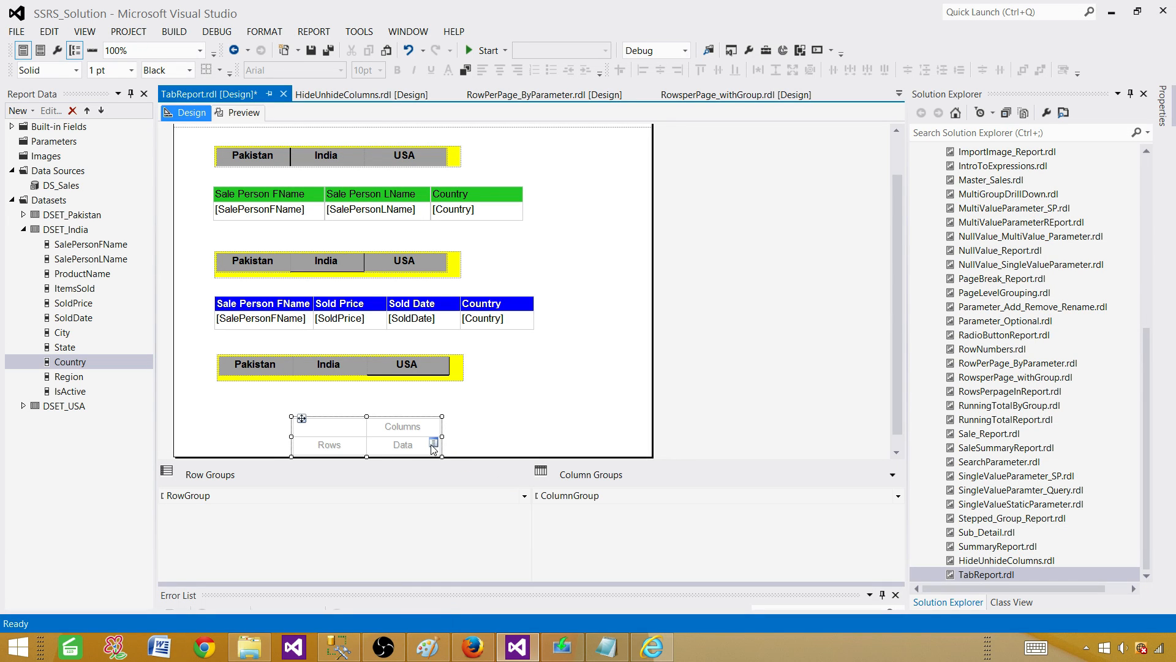
pyautogui.moveTo(303, 419); pyautogui.dragTo(278, 411)
pyautogui.press('Delete')
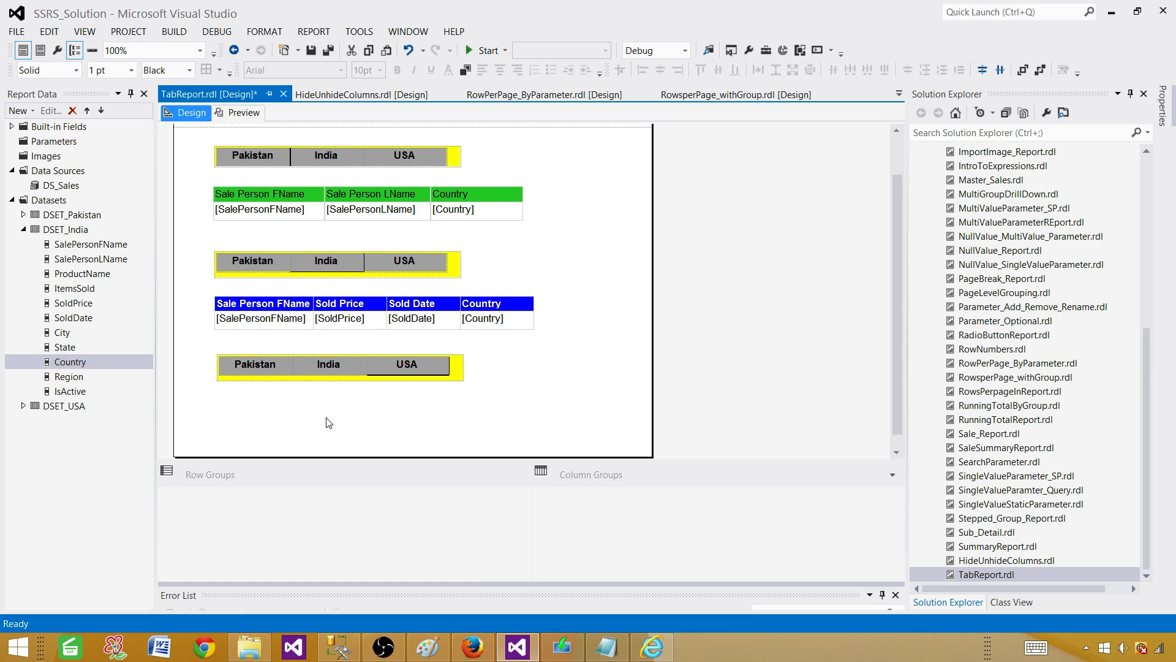
# Insert a table below the third tab bar and align it with the bar's starting edge
pyautogui.rightClick(327, 423)
pyautogui.moveTo(411, 468)
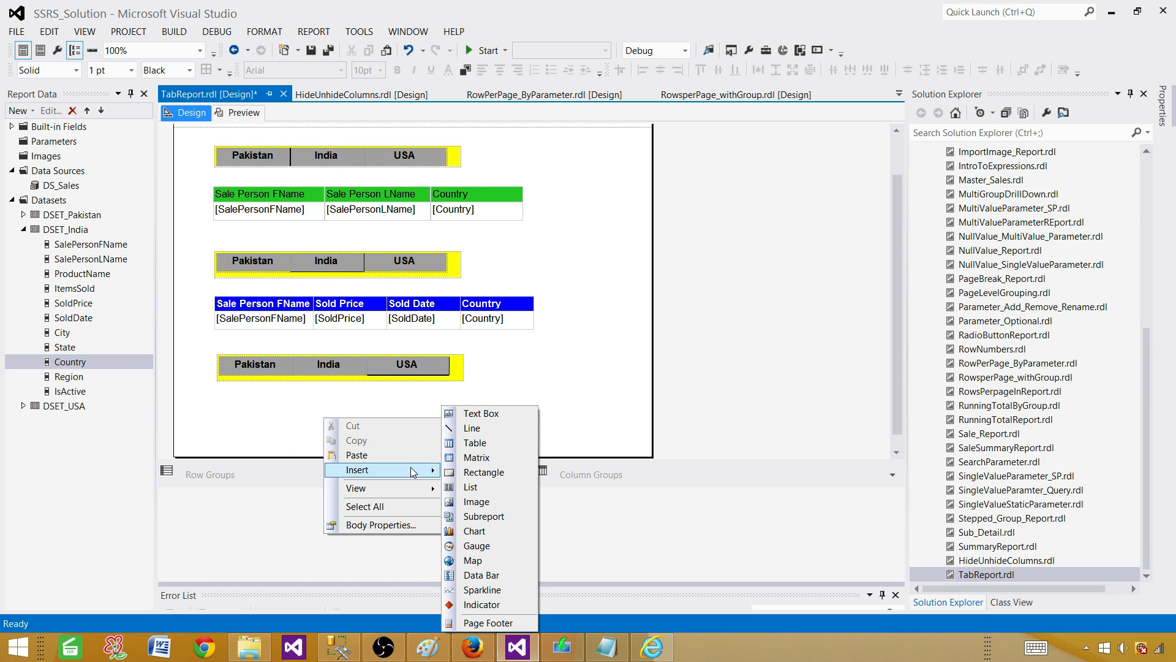
pyautogui.click(490, 442)
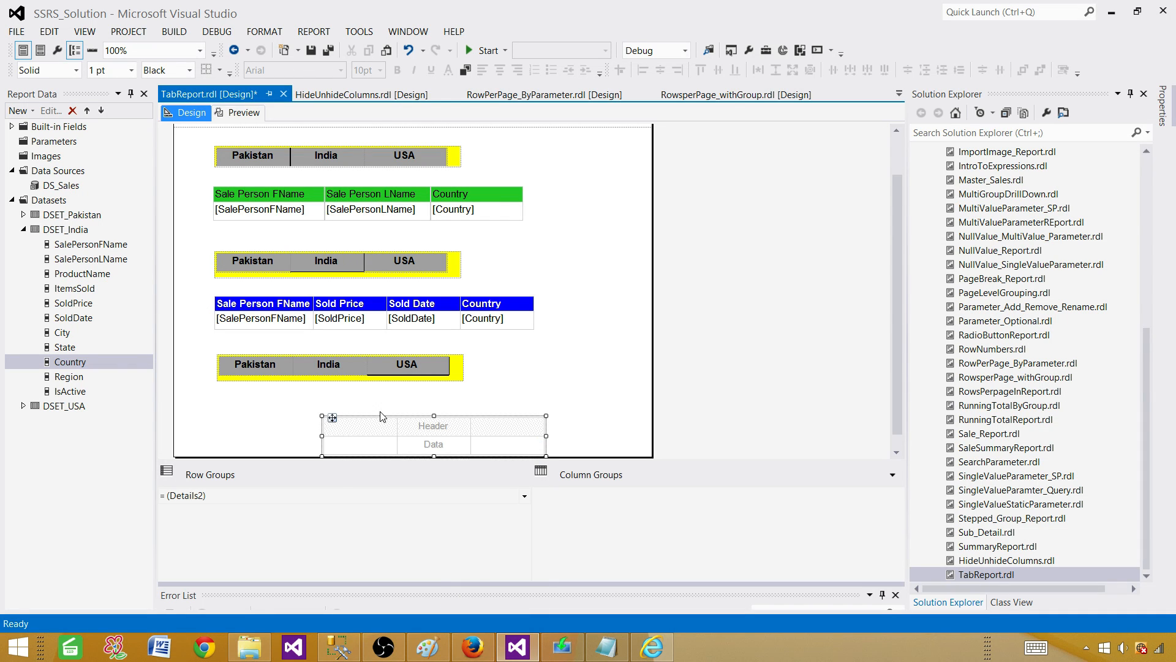
pyautogui.moveTo(331, 417); pyautogui.dragTo(227, 402)
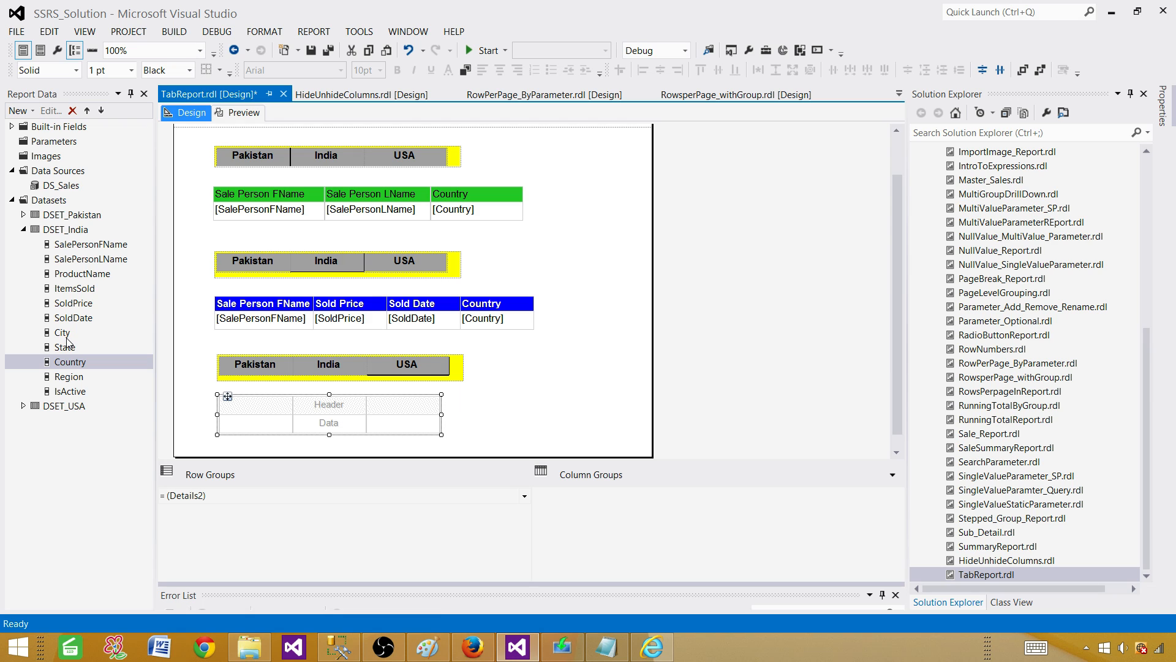
# Fill the new table with SalePersonLName, SoldPrice and Country from DSET_India, and widen its first two columns
pyautogui.moveTo(82, 259); pyautogui.dragTo(256, 422)
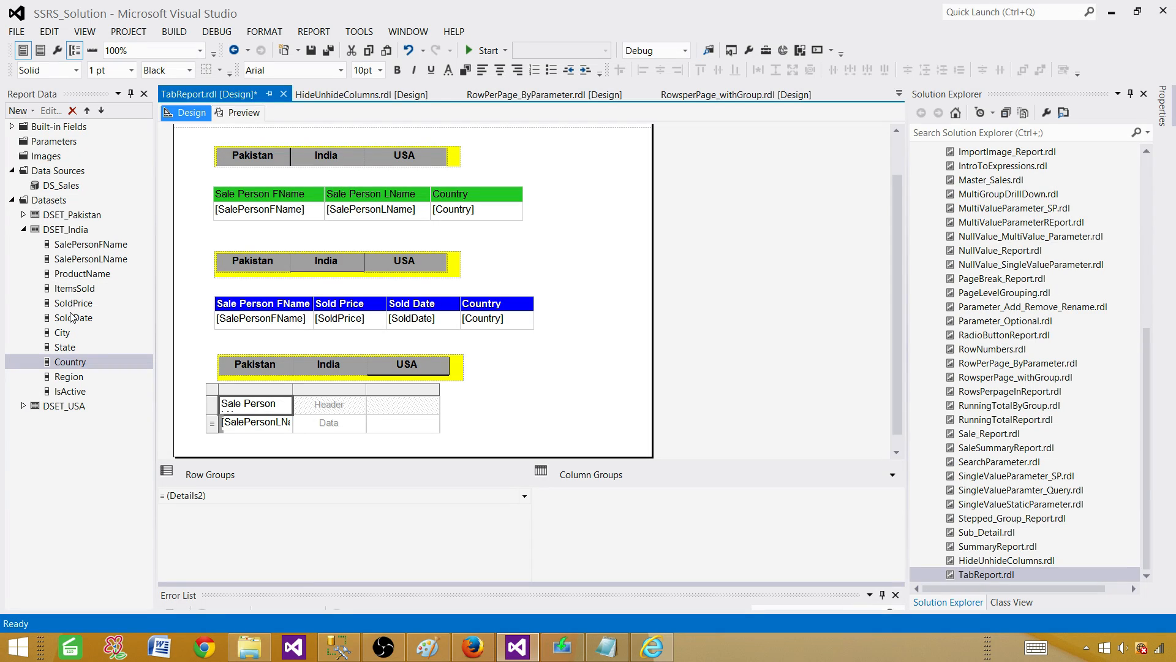
pyautogui.moveTo(75, 304); pyautogui.dragTo(329, 423)
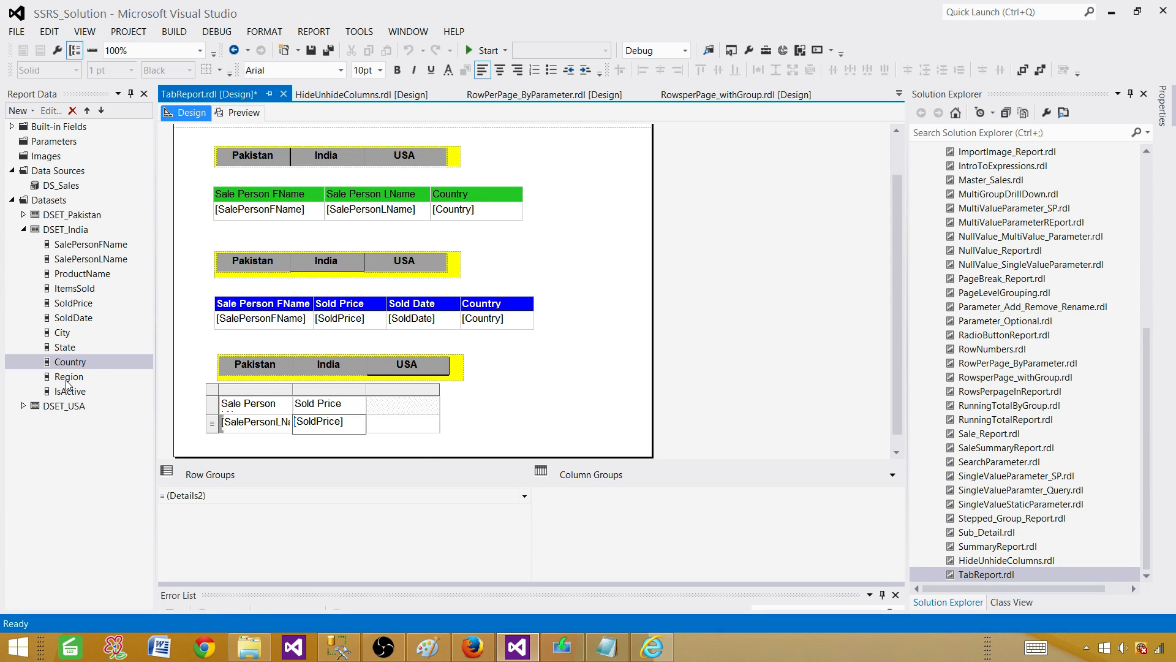
pyautogui.moveTo(98, 362); pyautogui.dragTo(407, 421)
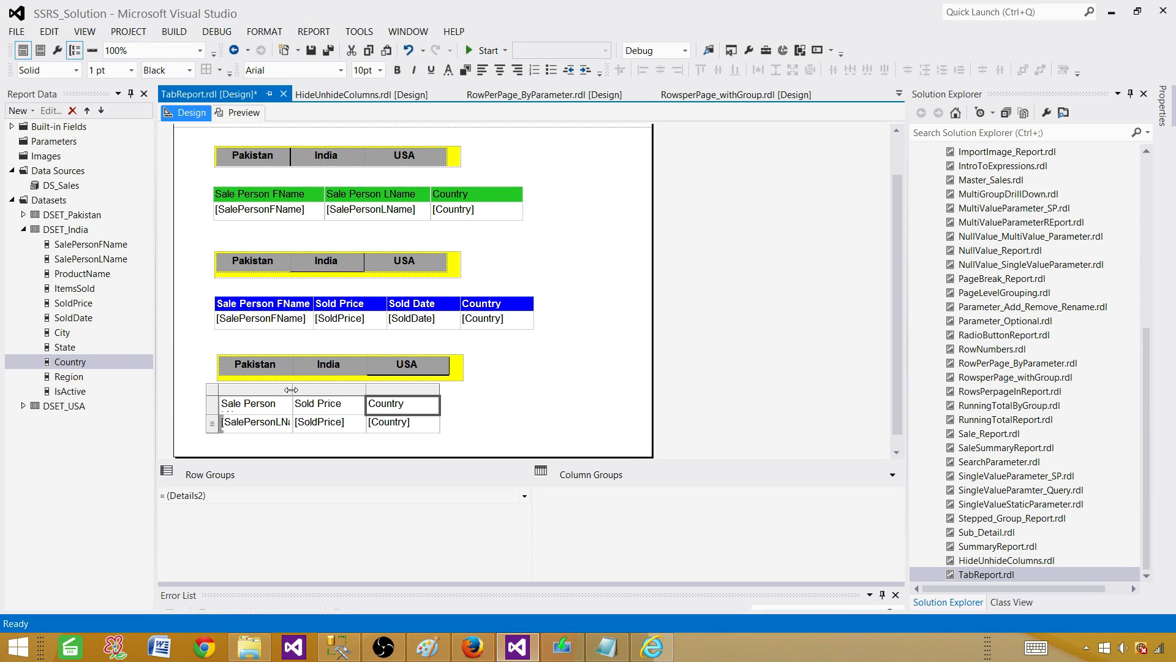
pyautogui.moveTo(291, 389); pyautogui.dragTo(325, 392)
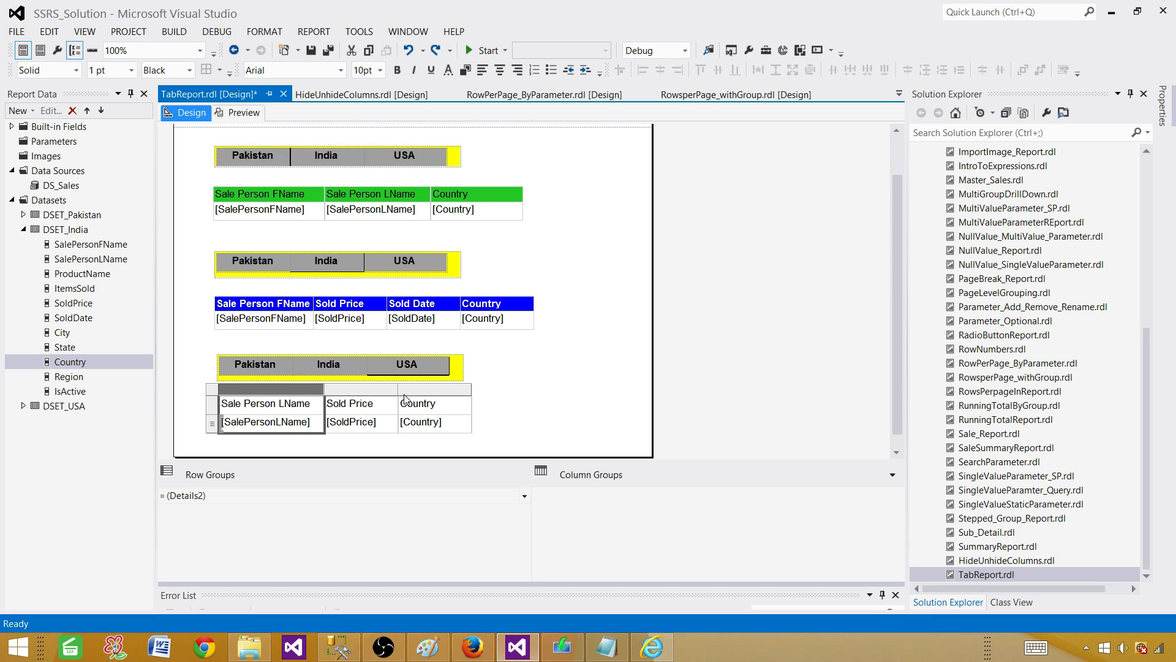
pyautogui.moveTo(398, 392)
pyautogui.mouseDown()
pyautogui.moveTo(432, 392)
pyautogui.moveTo(420, 392)
pyautogui.mouseUp()
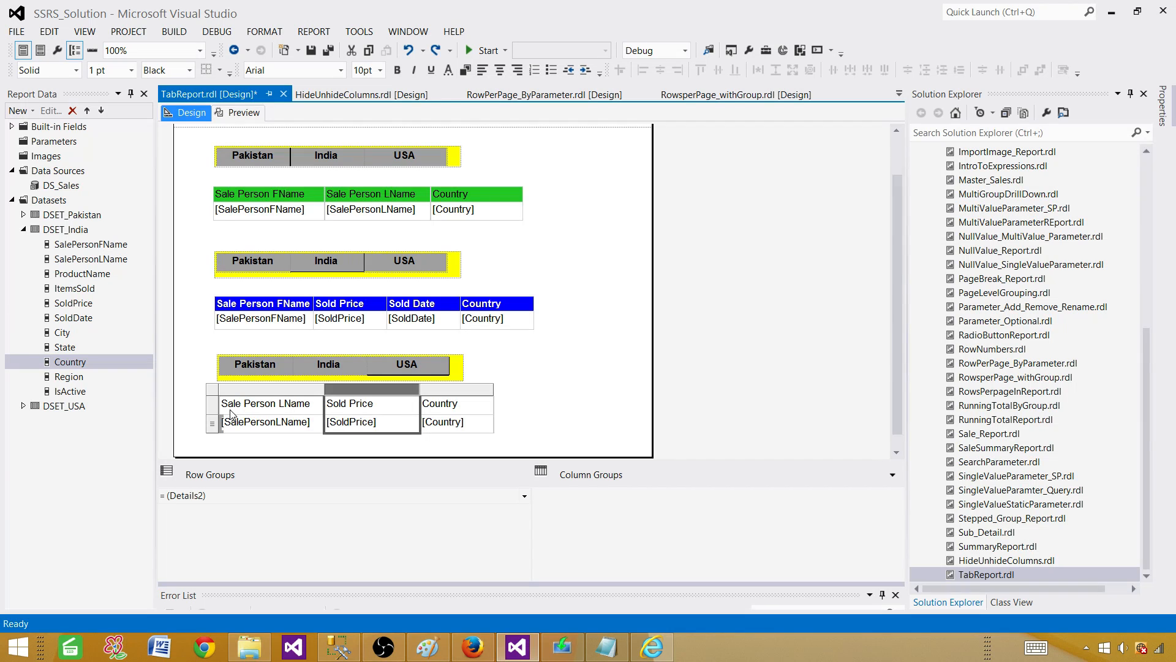
# Format the header row of the table below the third tab bar with bold text and a Khaki background
pyautogui.click(212, 403)
pyautogui.click(245, 112)
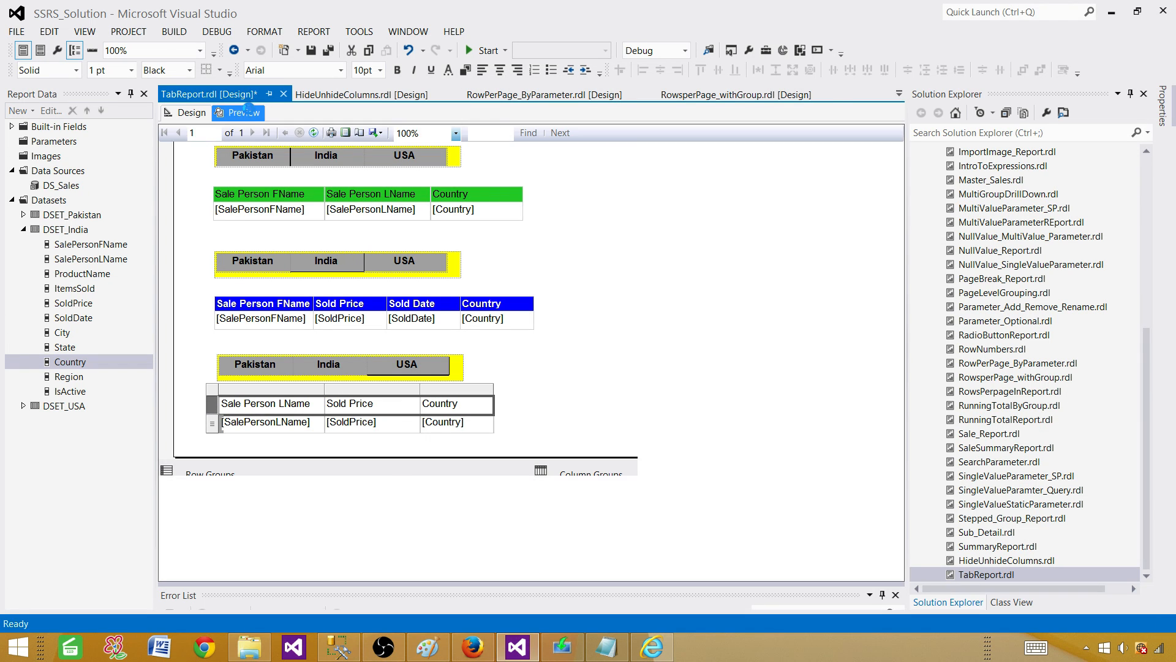
pyautogui.click(191, 113)
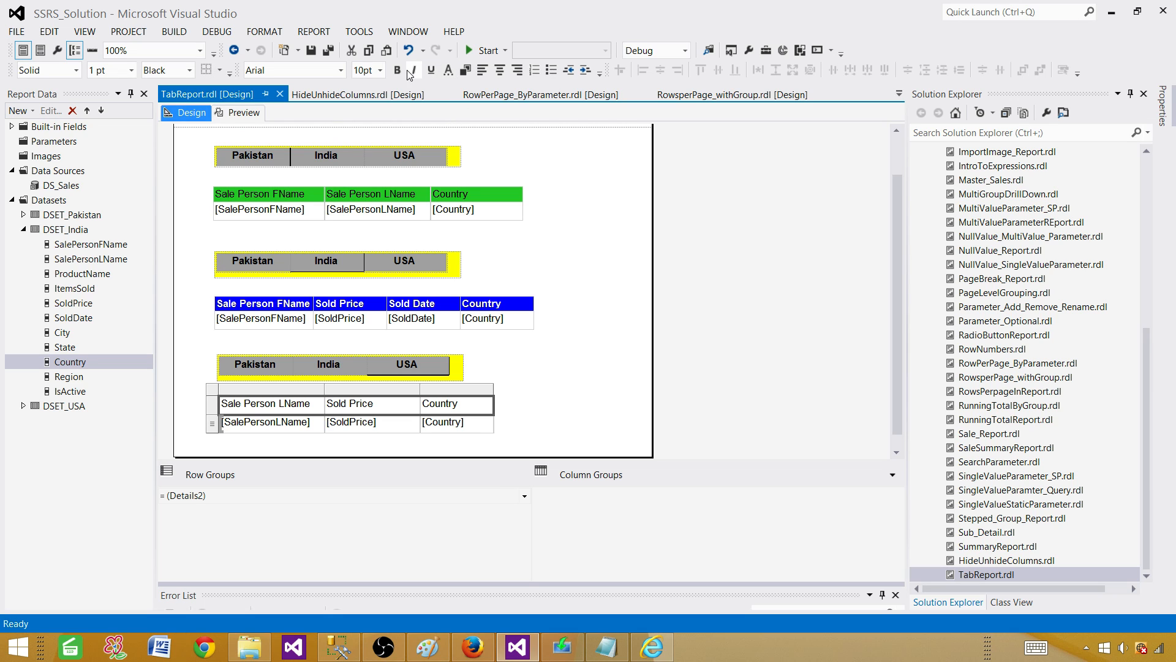
pyautogui.click(397, 70)
pyautogui.click(465, 70)
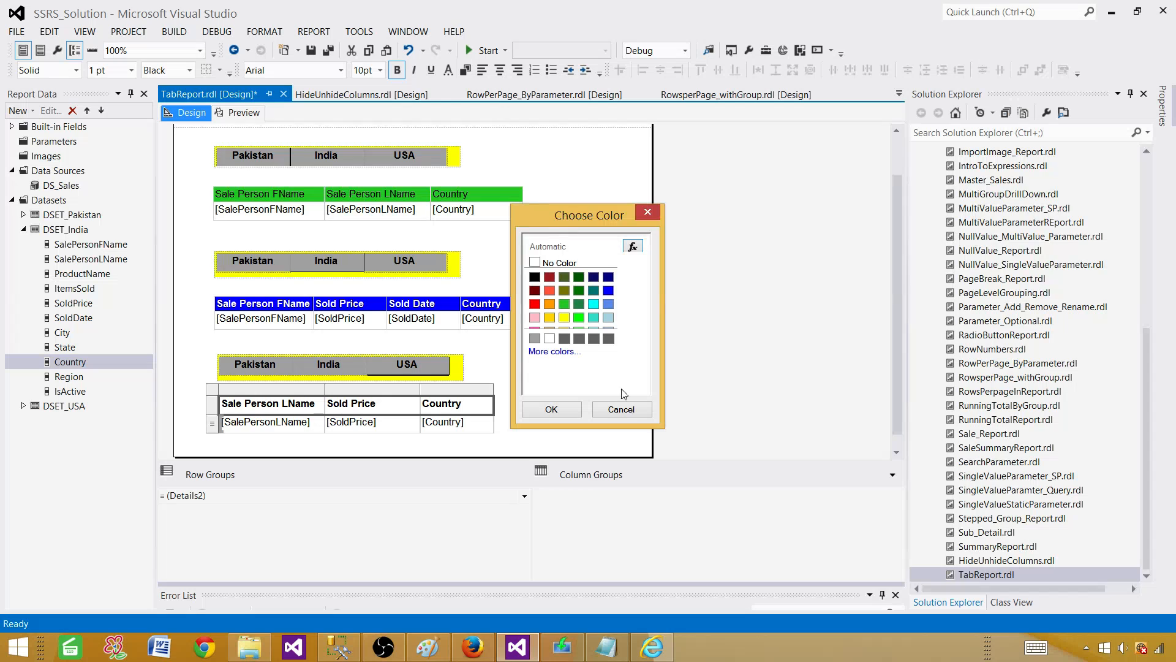
pyautogui.click(552, 351)
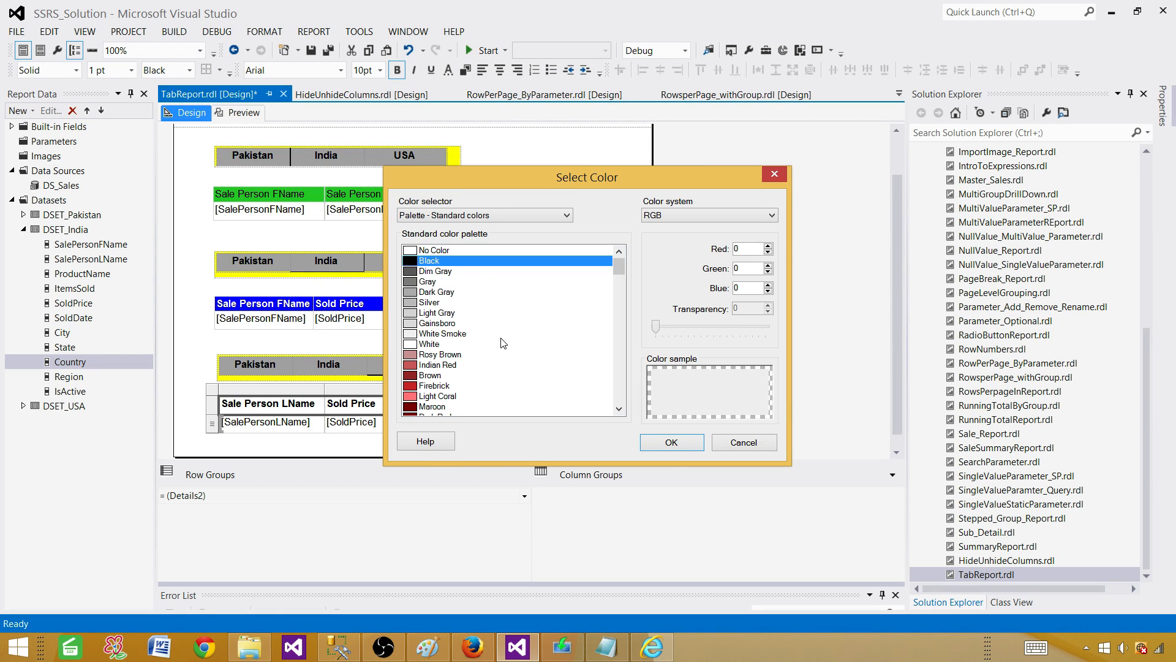
pyautogui.click(520, 355)
pyautogui.scroll(-9, 533, 360)
pyautogui.scroll(-2, 547, 362)
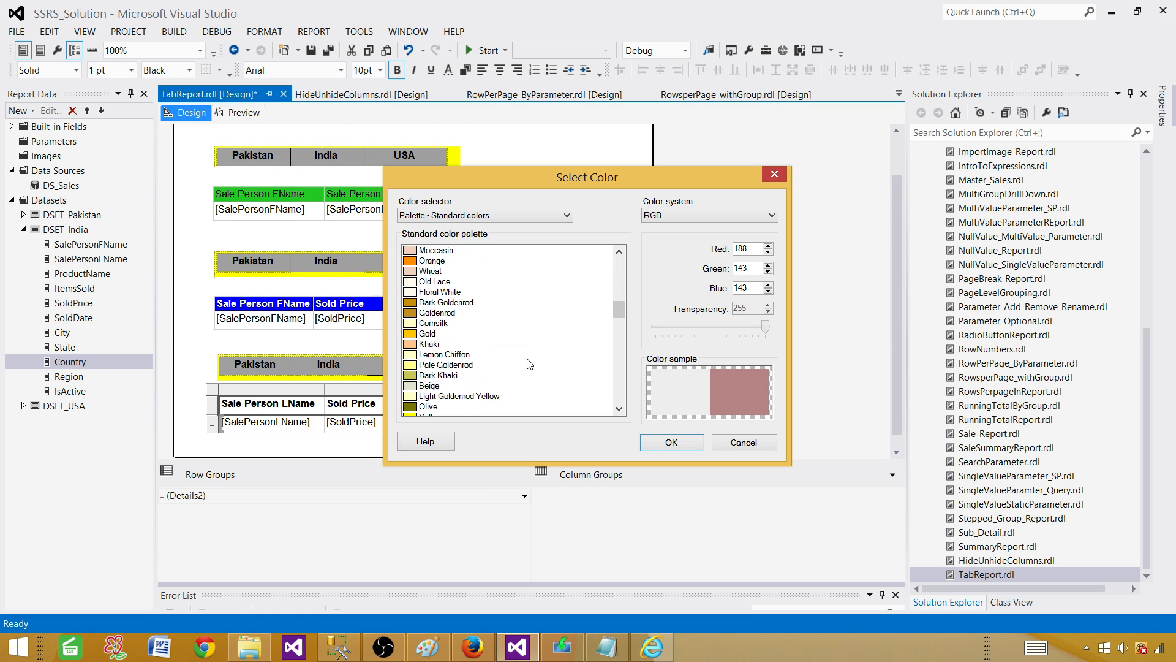
pyautogui.click(417, 345)
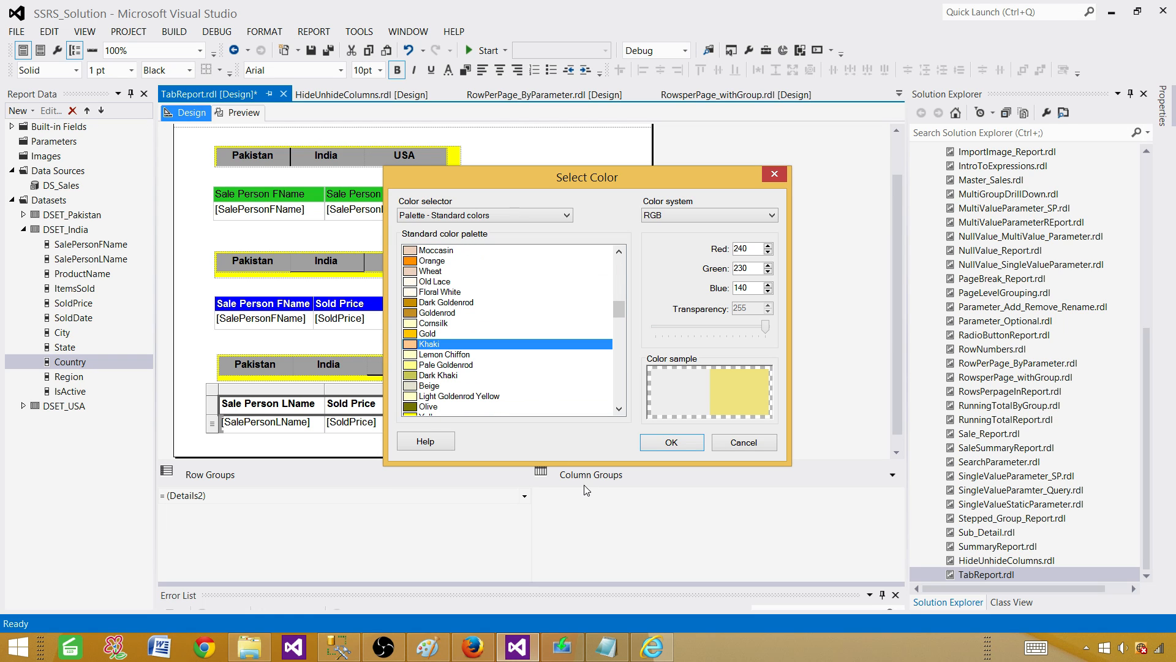
pyautogui.click(661, 442)
pyautogui.click(556, 411)
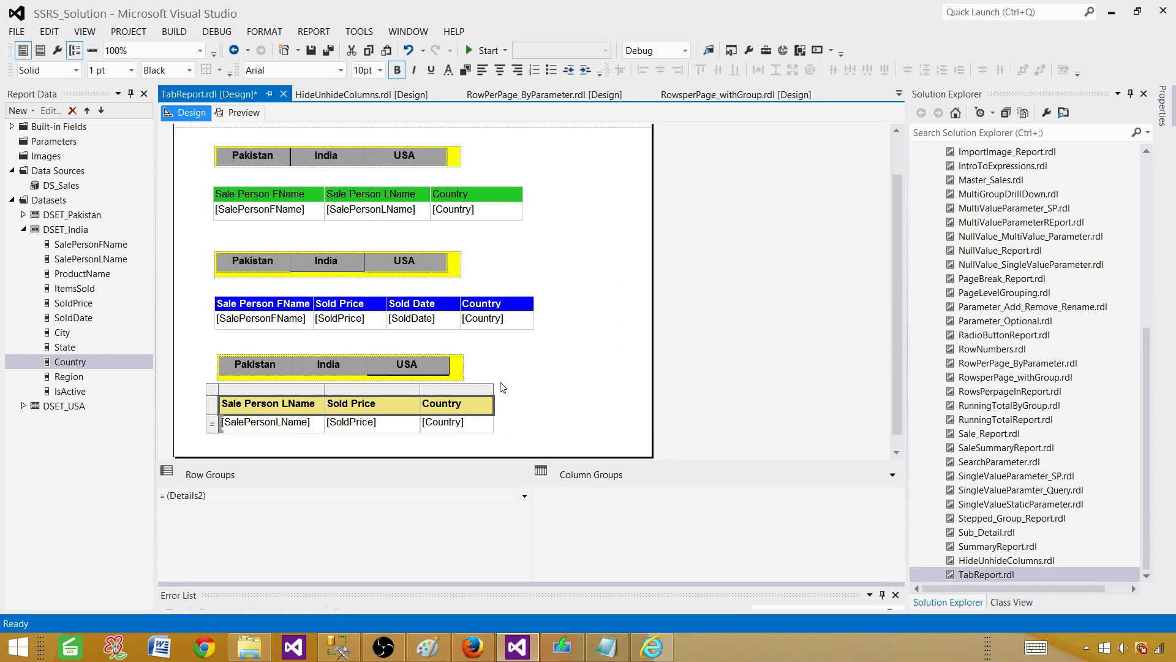
pyautogui.click(499, 177)
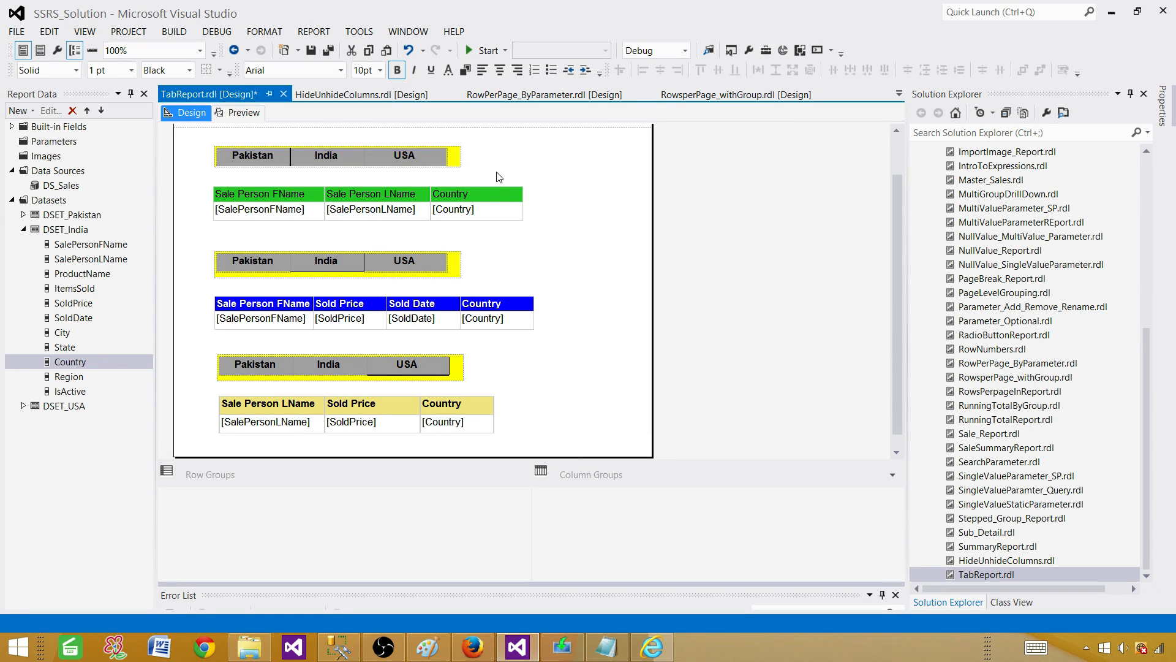
# Preview the report to check the data in the third table, and return to the design view
pyautogui.hotkey('ctrl', 'z')
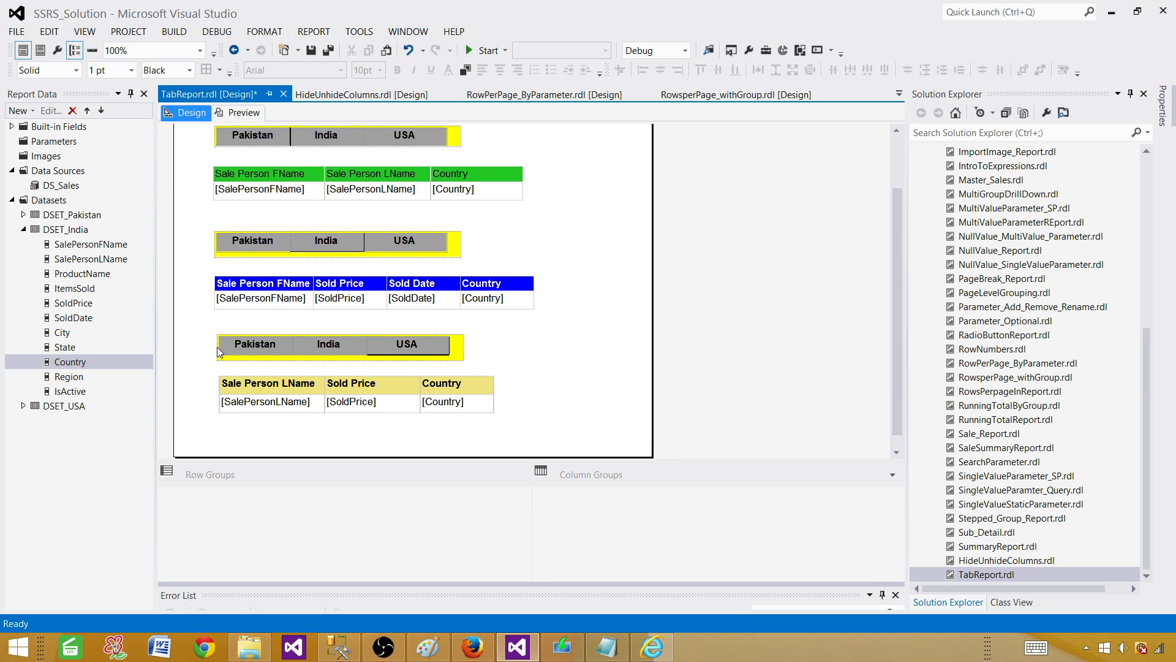
pyautogui.click(234, 110)
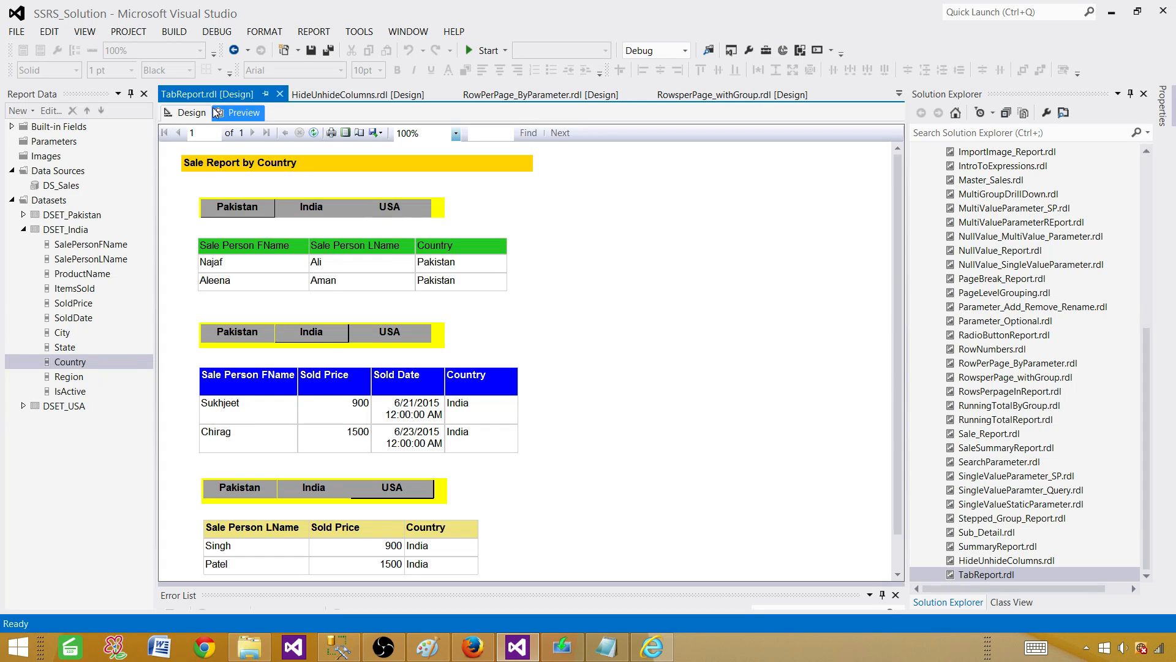
pyautogui.click(190, 113)
# Delete the table bound to DSET_India below the third tab bar
pyautogui.click(275, 375)
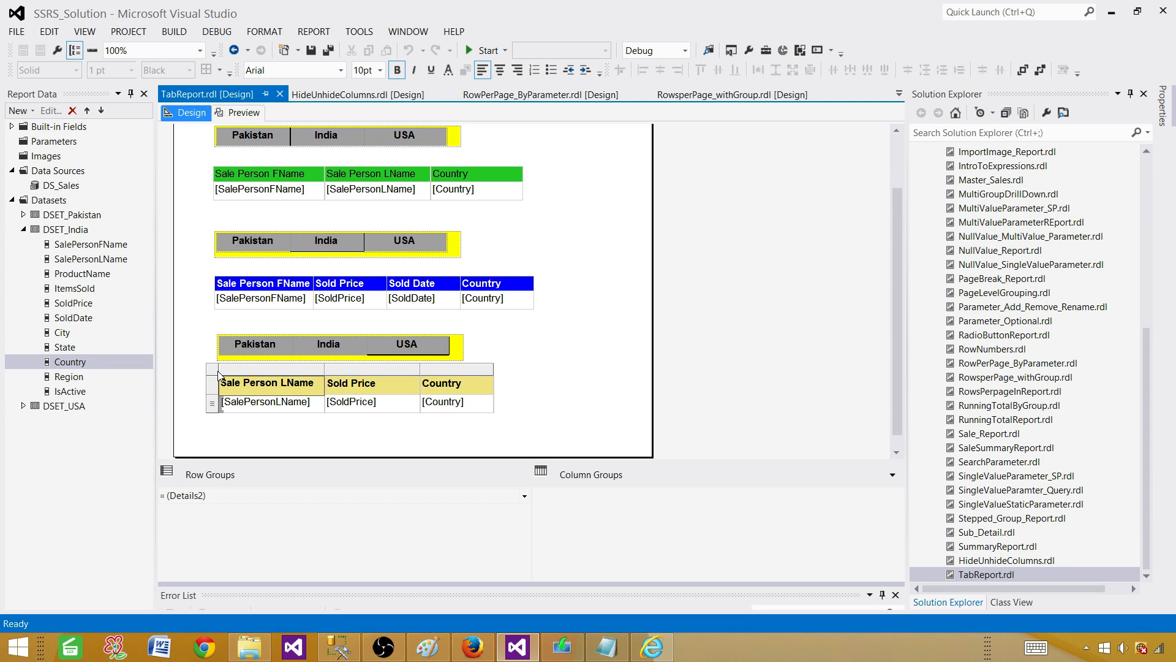
pyautogui.click(223, 376)
pyautogui.press('Delete')
# Insert a new blank table below the third tab bar
pyautogui.rightClick(245, 399)
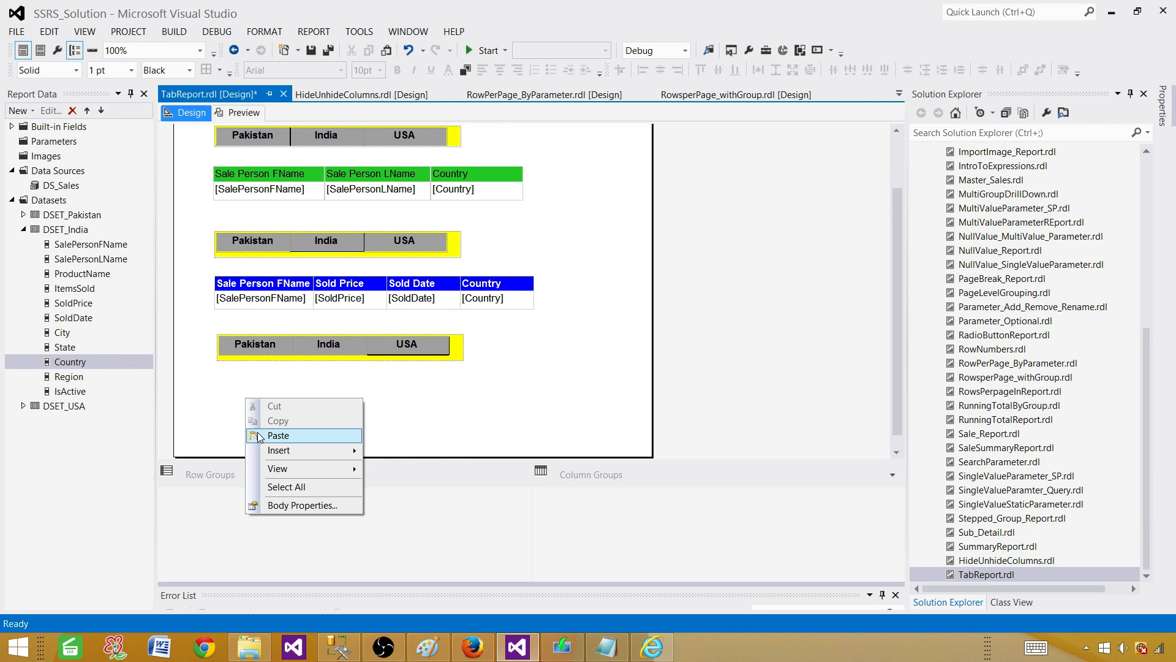
pyautogui.moveTo(329, 449)
pyautogui.click(404, 442)
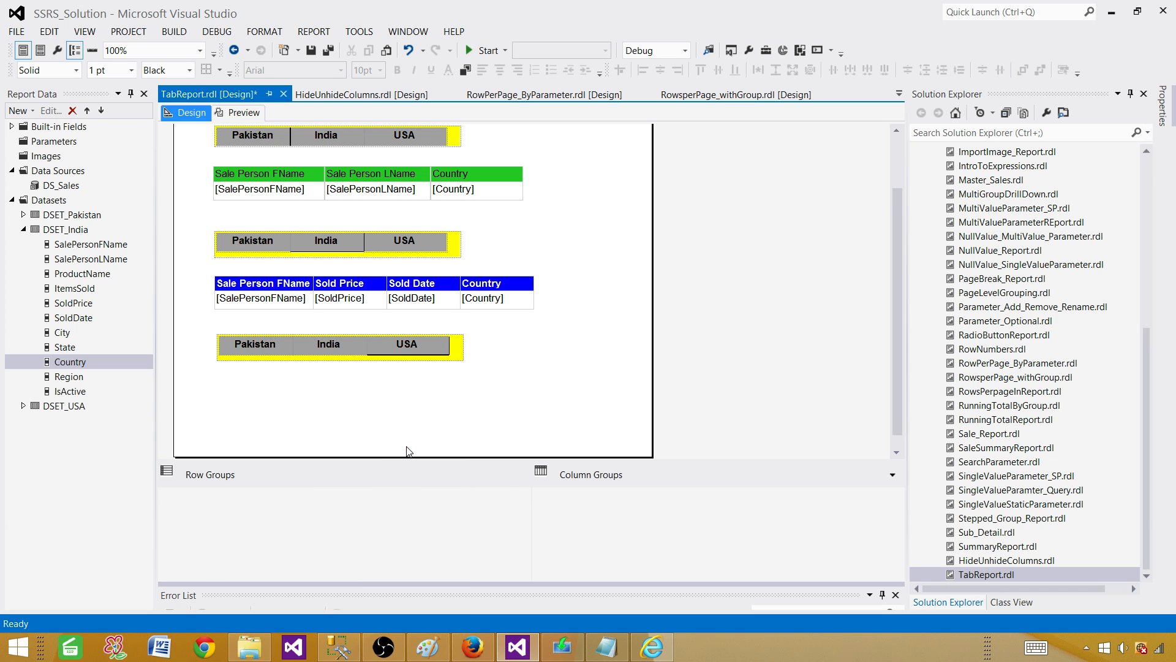
# Fill the blank table's columns with SalePersonFName, SoldPrice and Country from the DSET_USA dataset
pyautogui.click(23, 229)
pyautogui.click(42, 244)
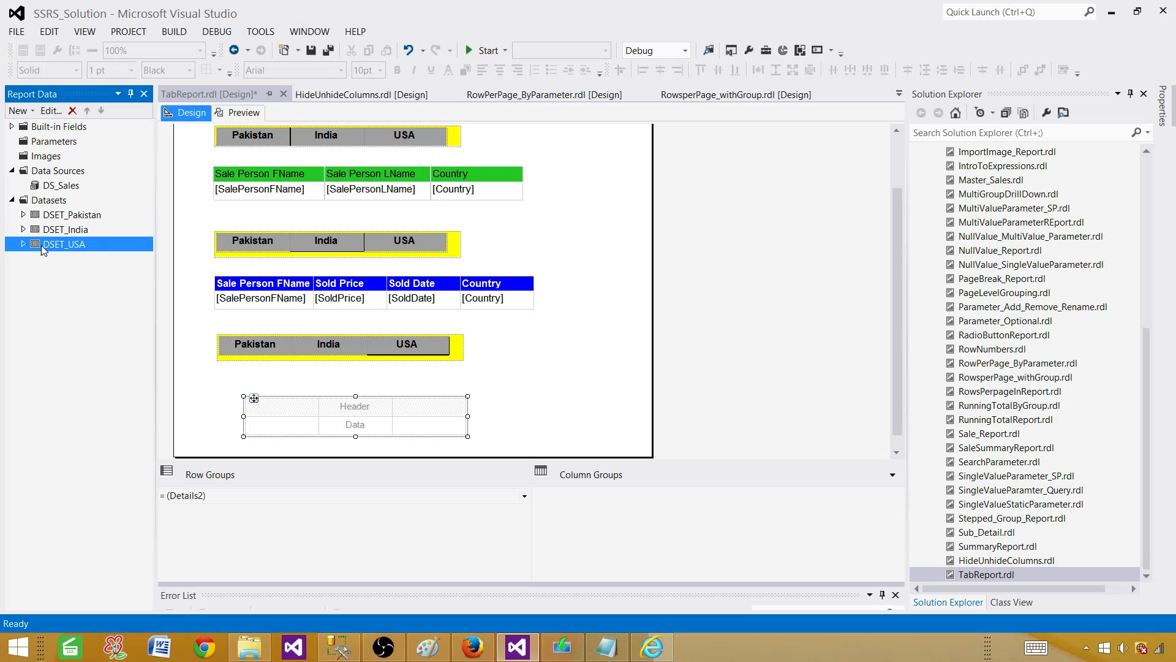
pyautogui.click(25, 244)
pyautogui.moveTo(77, 258); pyautogui.dragTo(280, 423)
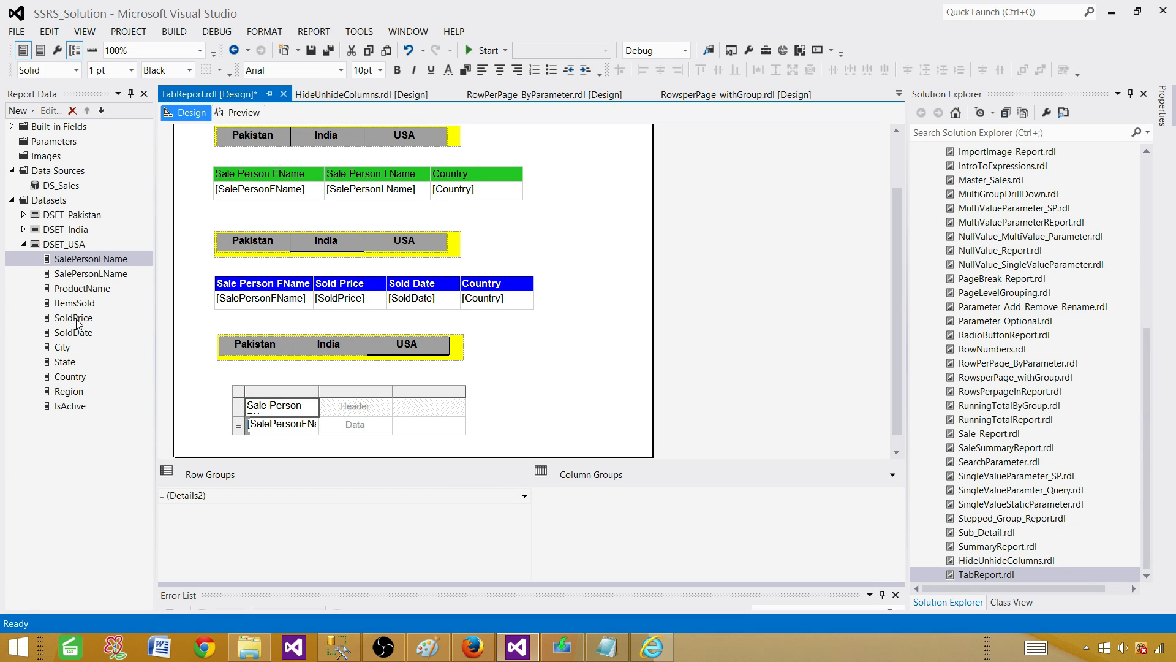
pyautogui.moveTo(76, 318); pyautogui.dragTo(353, 408)
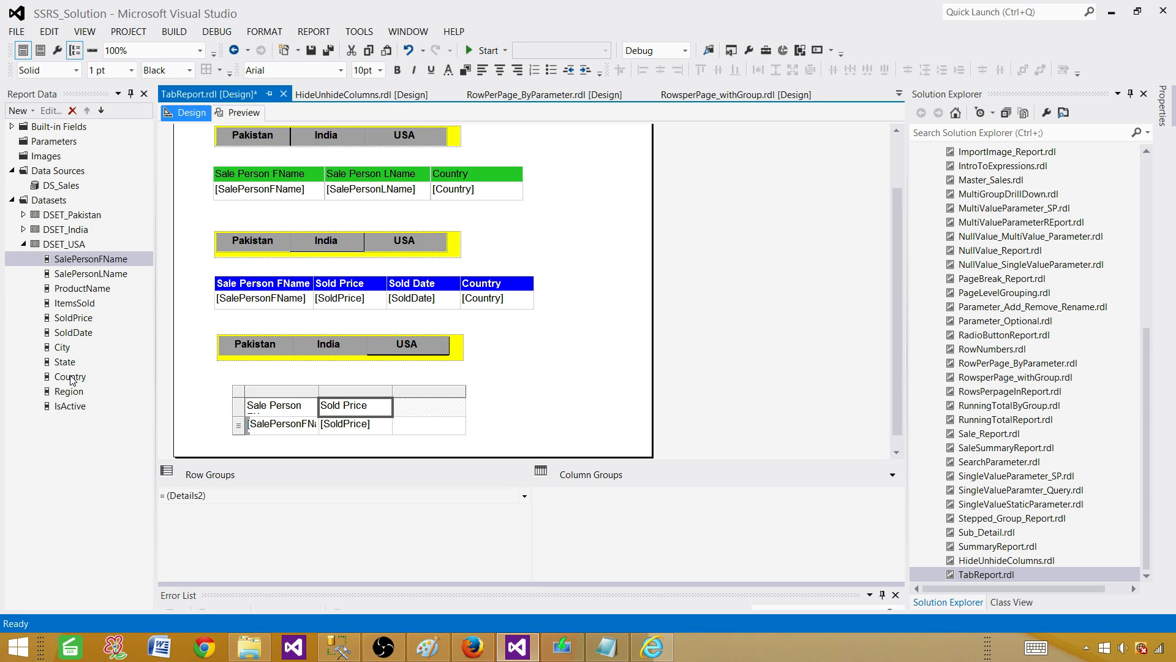
pyautogui.moveTo(73, 376); pyautogui.dragTo(399, 423)
# Format the USA table's header row with bold text and a light blue background
pyautogui.click(238, 404)
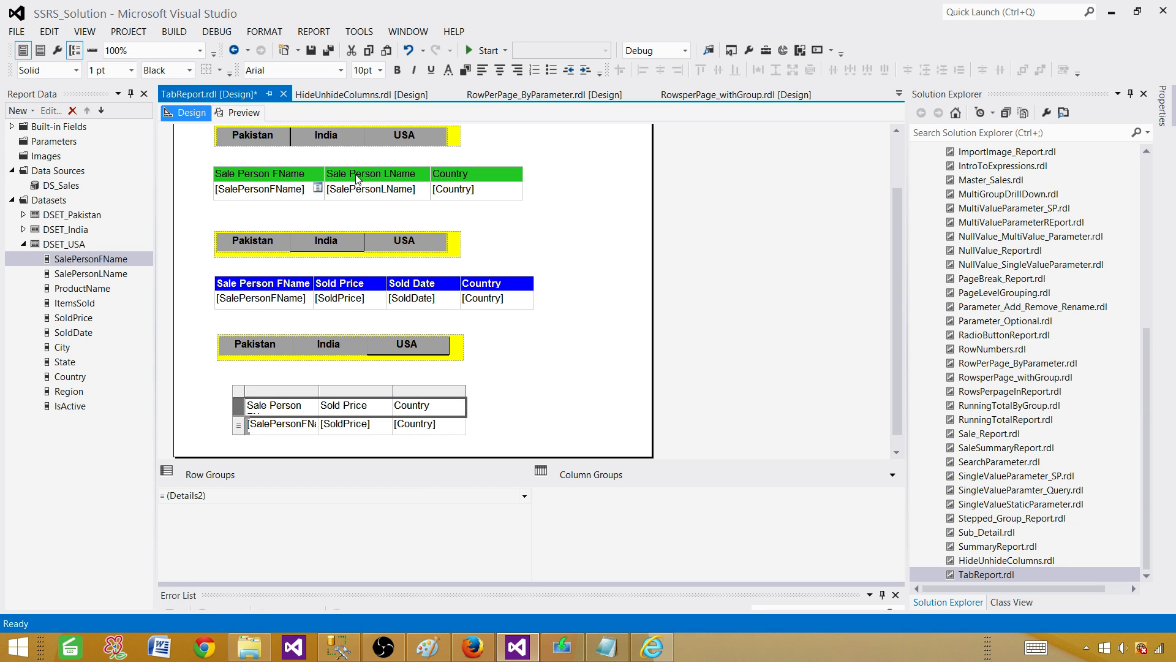
pyautogui.click(397, 70)
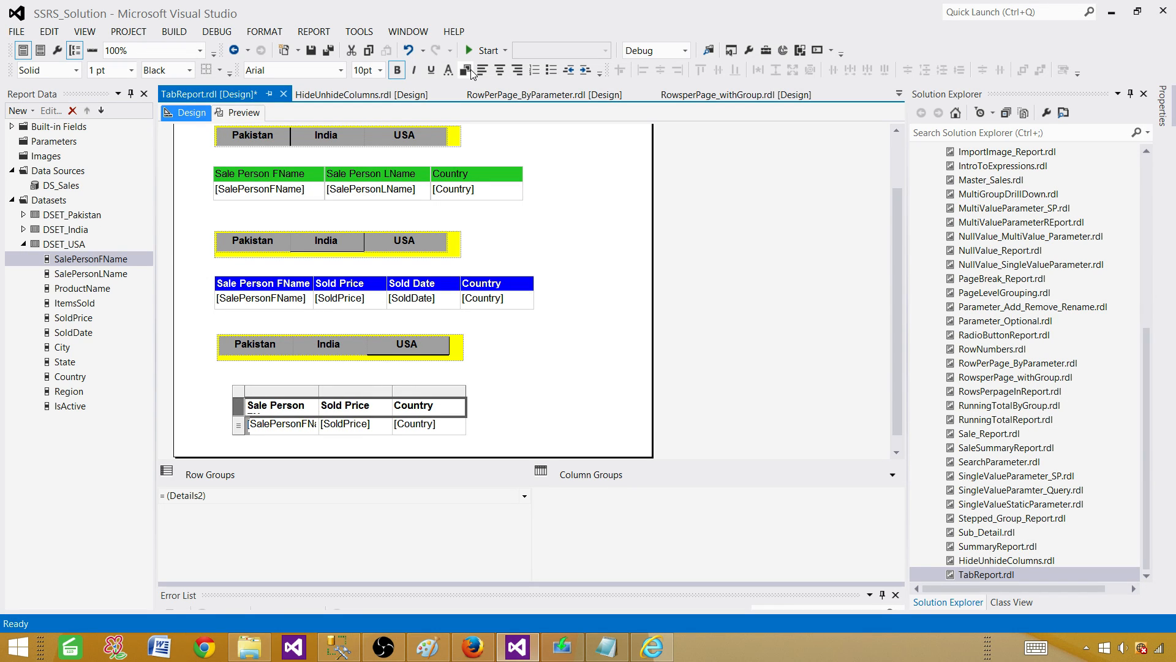
pyautogui.click(466, 70)
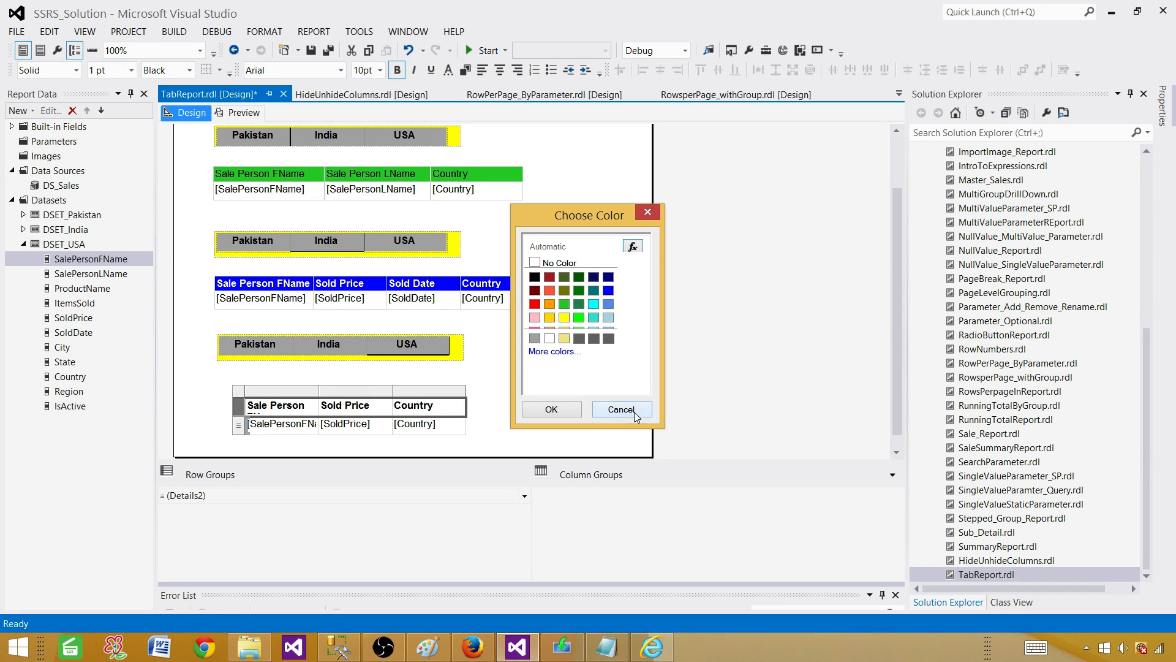
pyautogui.click(608, 317)
pyautogui.click(551, 409)
pyautogui.click(504, 412)
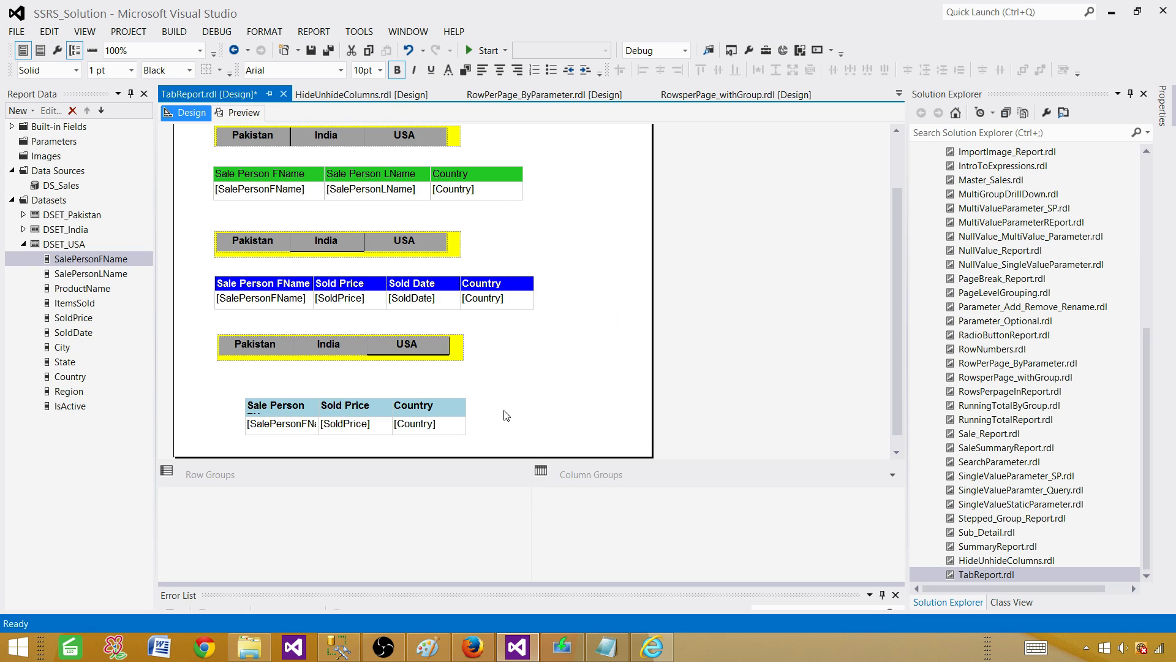
# Stretch the USA table up and outward so its edge lines up with the third tab bar above it
pyautogui.click(255, 406)
pyautogui.click(255, 406)
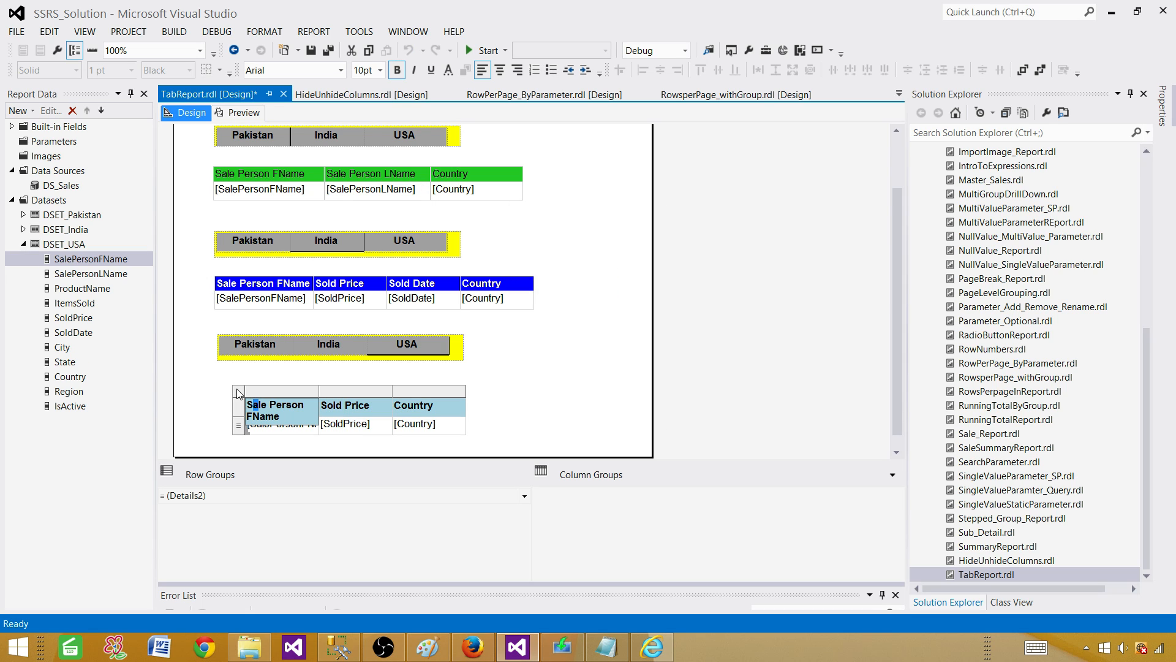
pyautogui.click(237, 396)
pyautogui.click(238, 398)
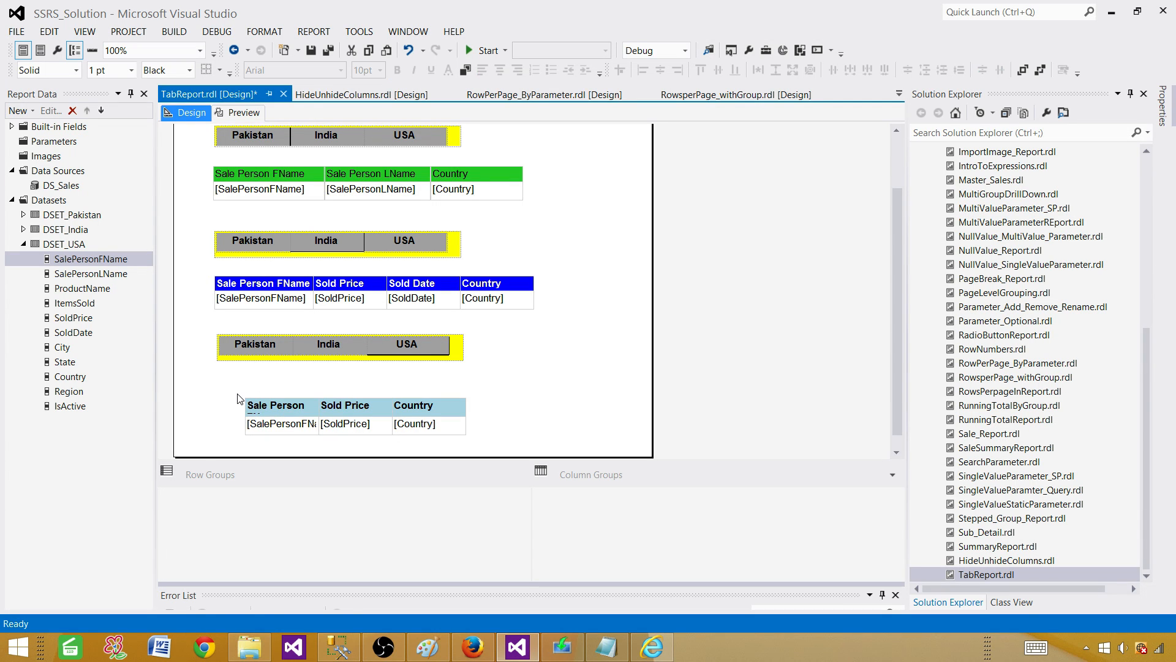
pyautogui.click(248, 411)
pyautogui.click(242, 395)
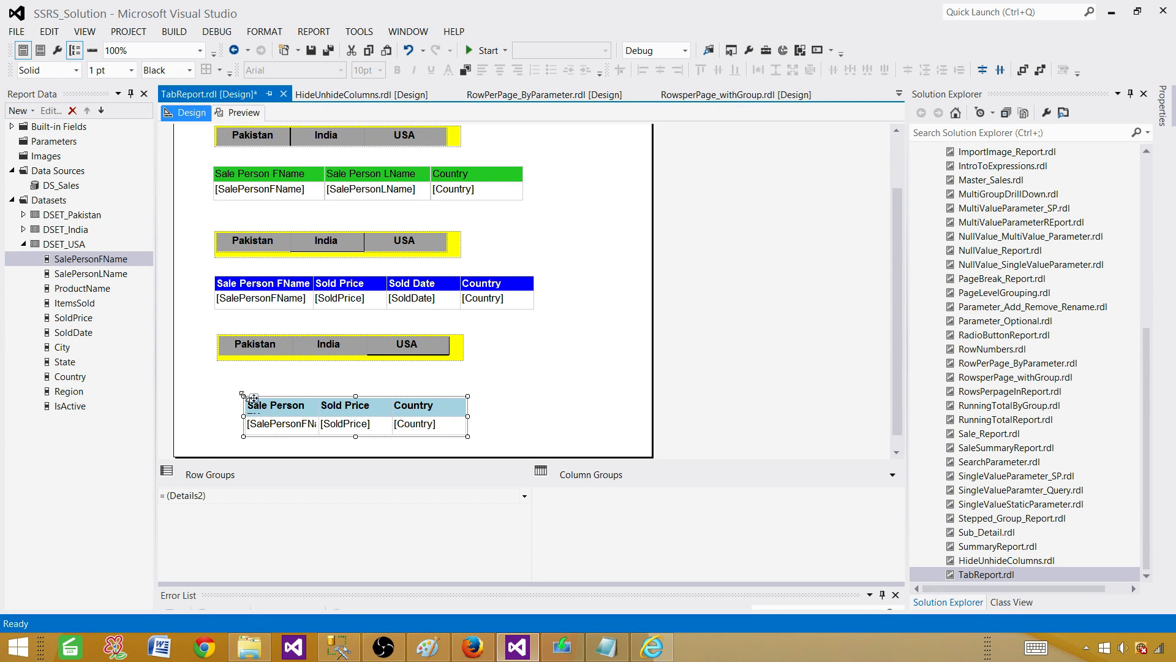
pyautogui.moveTo(243, 395); pyautogui.dragTo(215, 381)
pyautogui.click(517, 407)
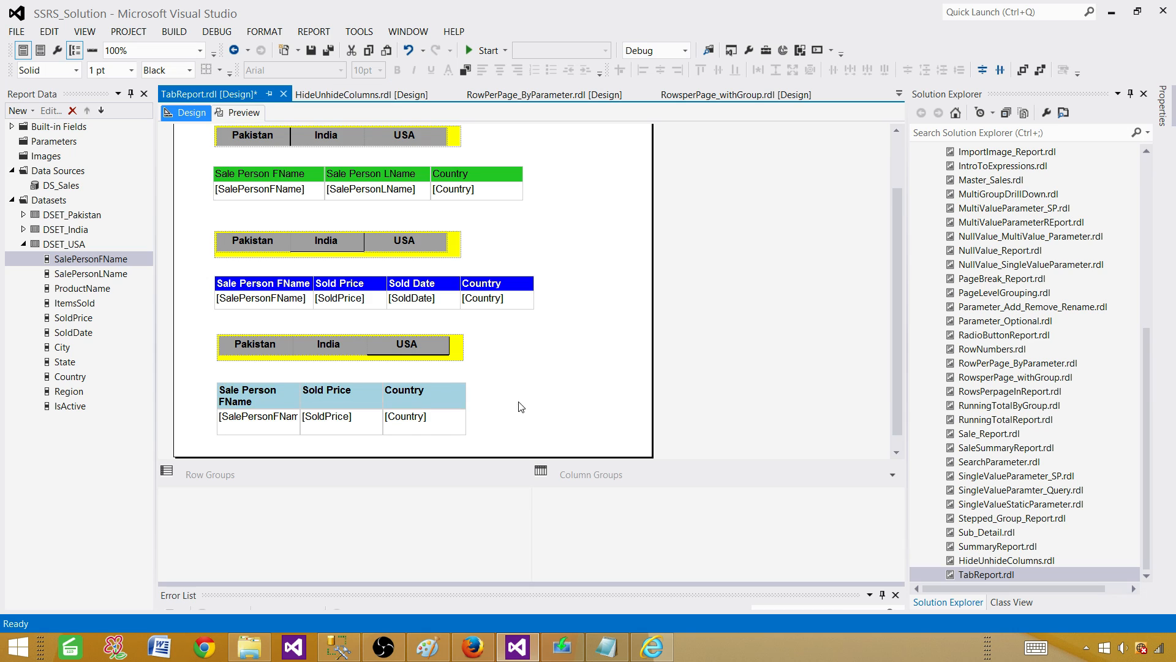
# Widen the USA table's Sale Person FName column to fit its heading on one line and reduce the header row height
pyautogui.click(397, 402)
pyautogui.moveTo(298, 378); pyautogui.dragTo(323, 378)
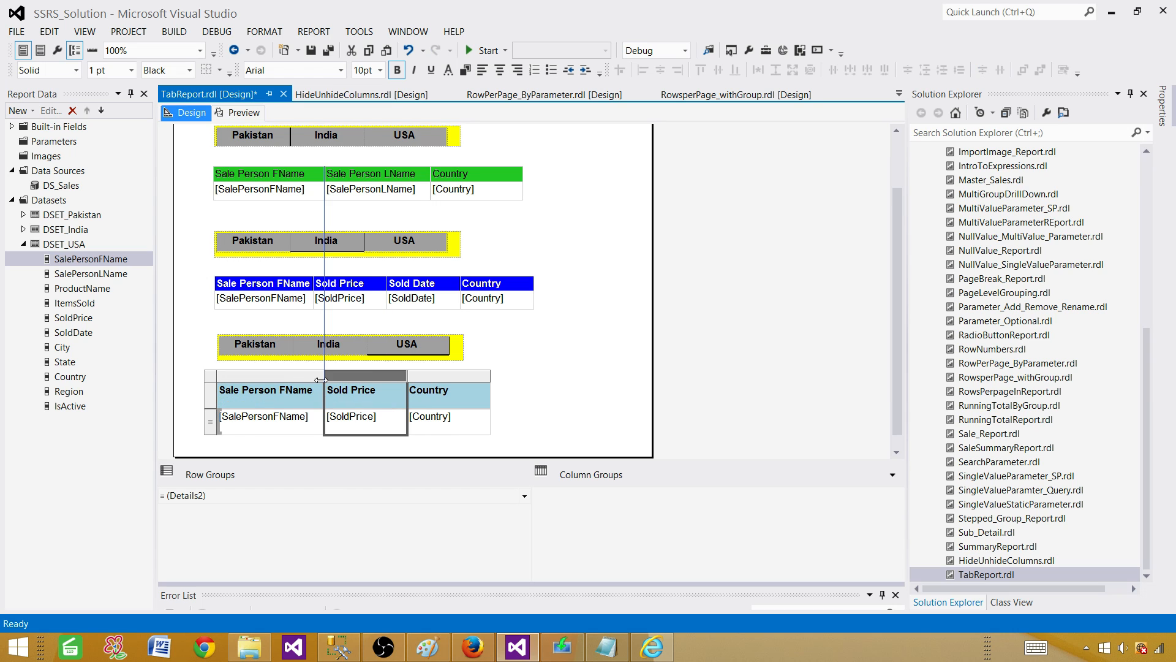
pyautogui.moveTo(213, 409); pyautogui.dragTo(213, 397)
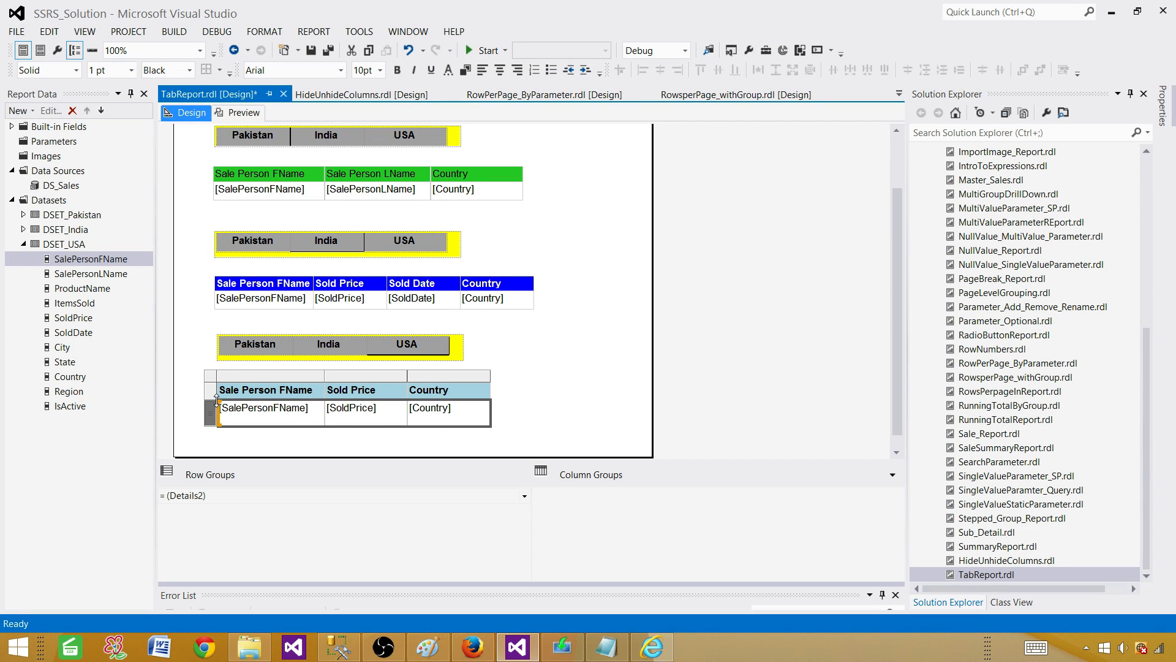
pyautogui.click(495, 361)
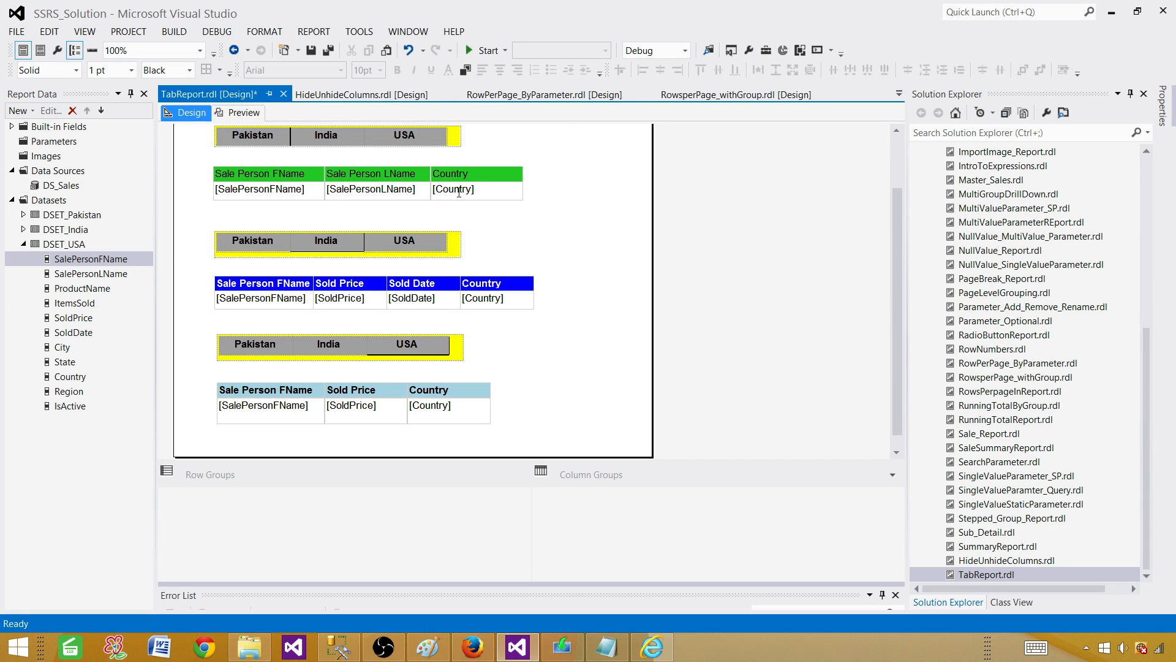
# Preview the report, and in the design reduce the USA table's data row height to a single text line
pyautogui.click(245, 113)
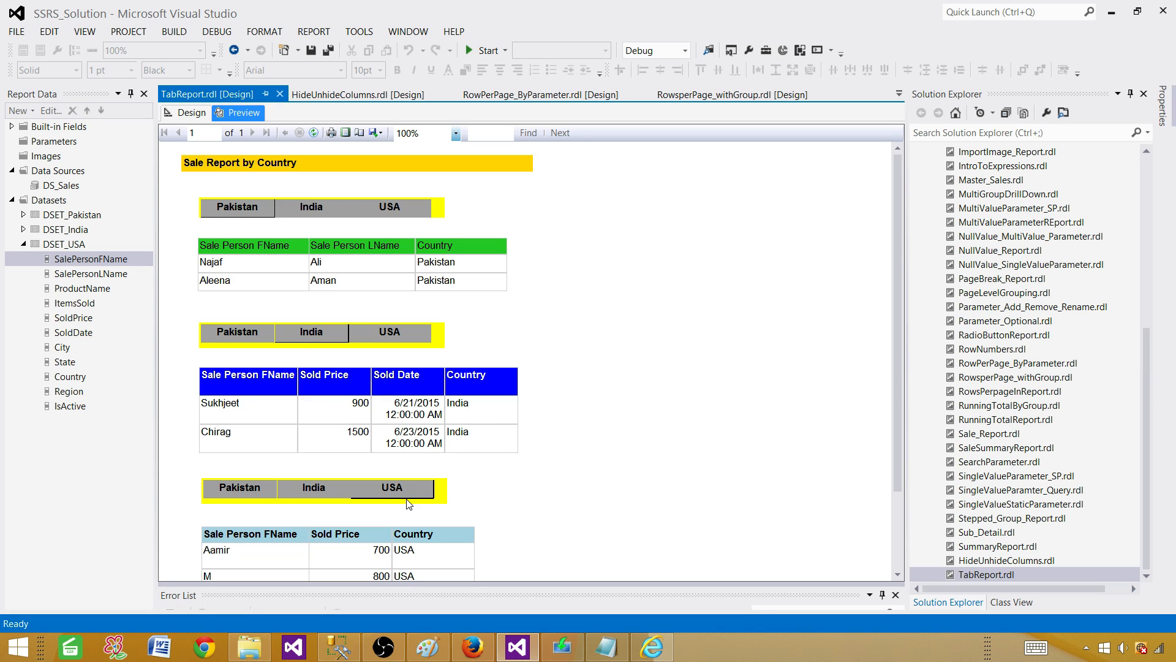
pyautogui.scroll(-1, 564, 514)
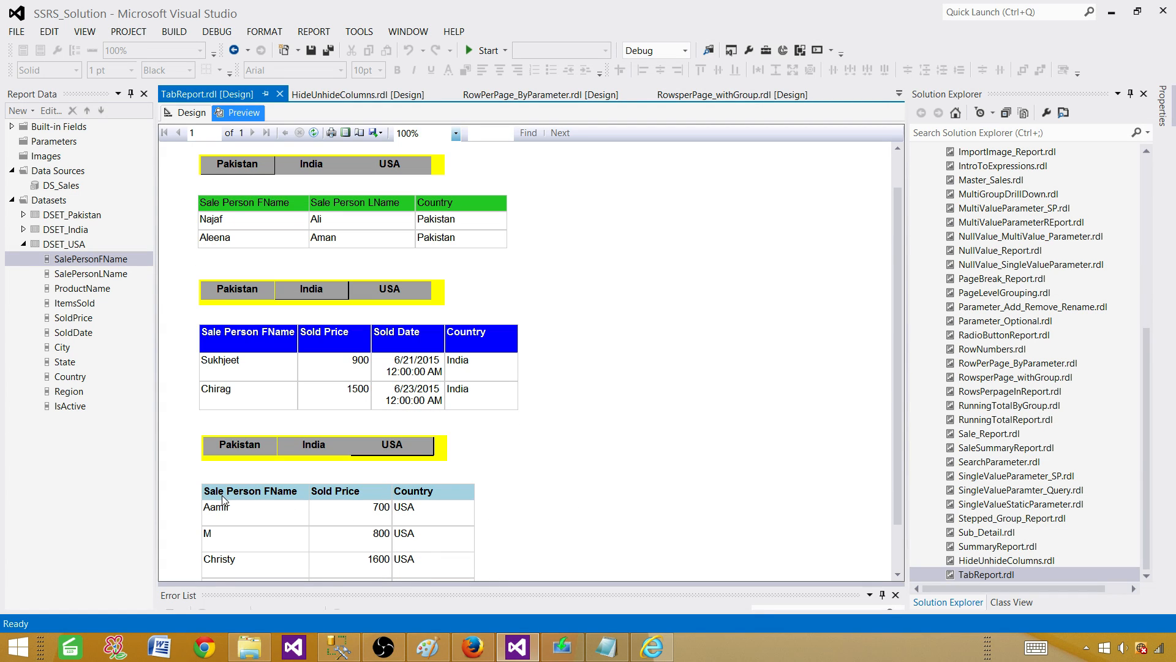
pyautogui.click(192, 112)
pyautogui.click(222, 418)
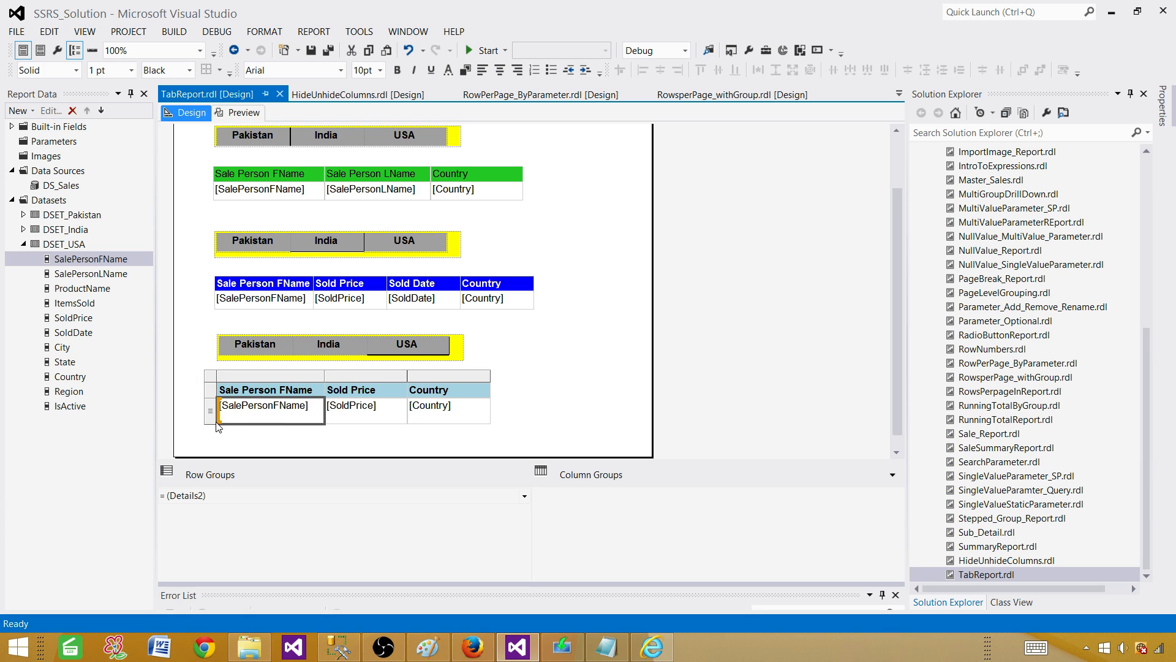
pyautogui.moveTo(212, 424); pyautogui.dragTo(213, 414)
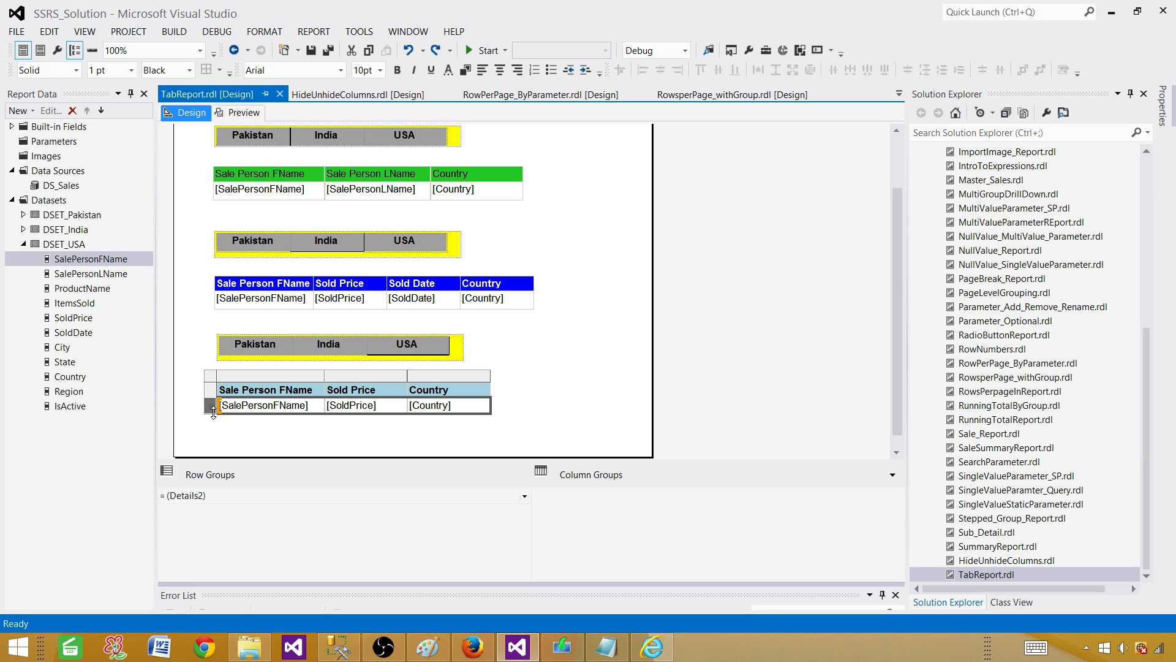
pyautogui.click(593, 336)
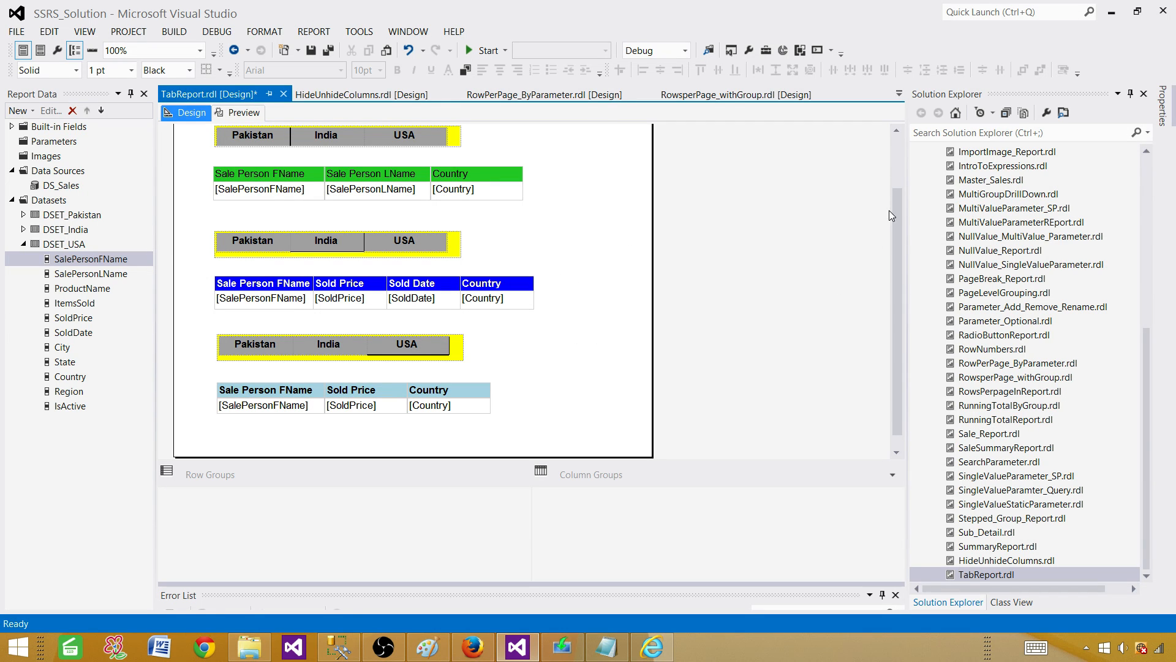
# Add a page break before the second tab bar's rectangle, above the India table
pyautogui.moveTo(893, 215); pyautogui.dragTo(902, 149)
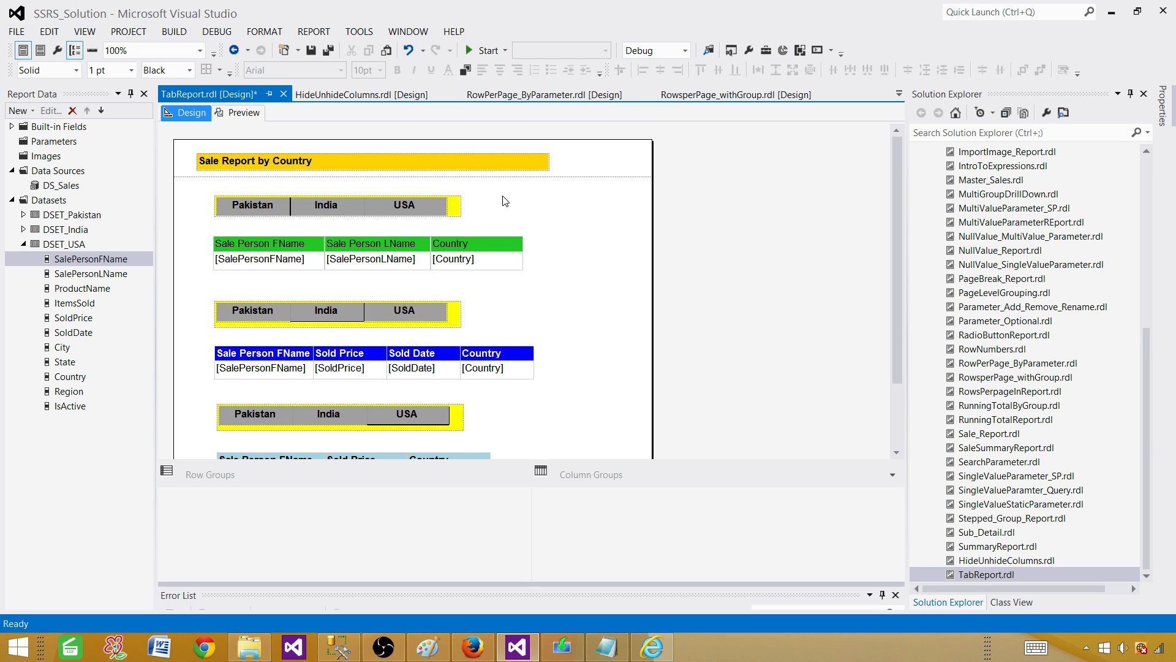
pyautogui.click(458, 321)
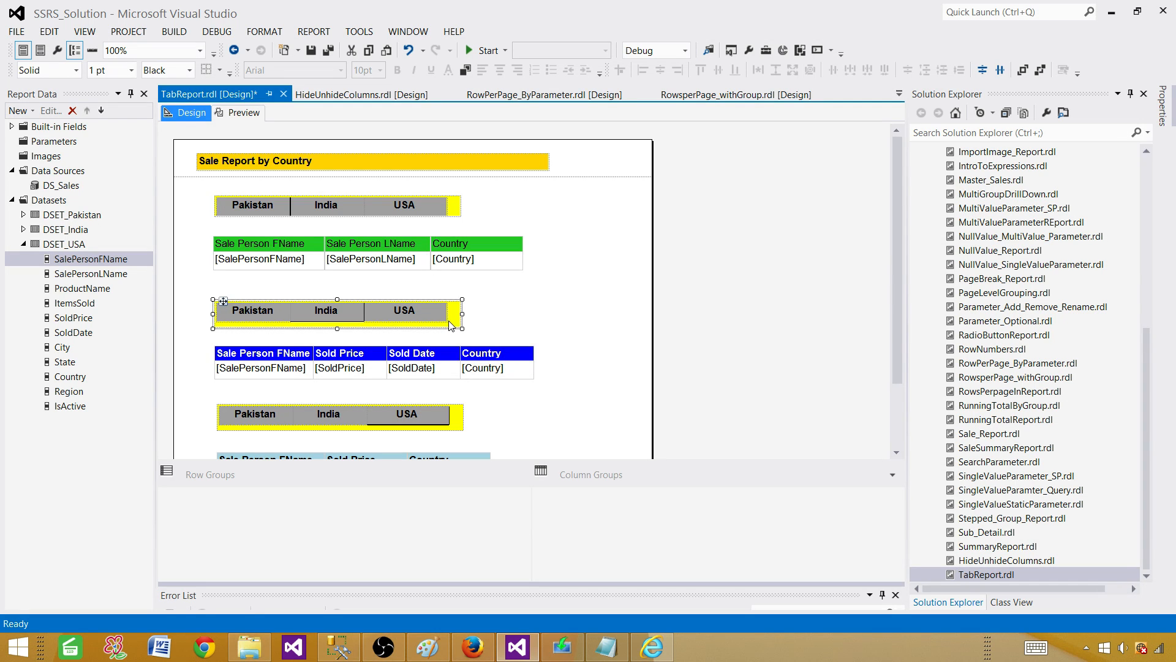
pyautogui.rightClick(457, 317)
pyautogui.click(507, 441)
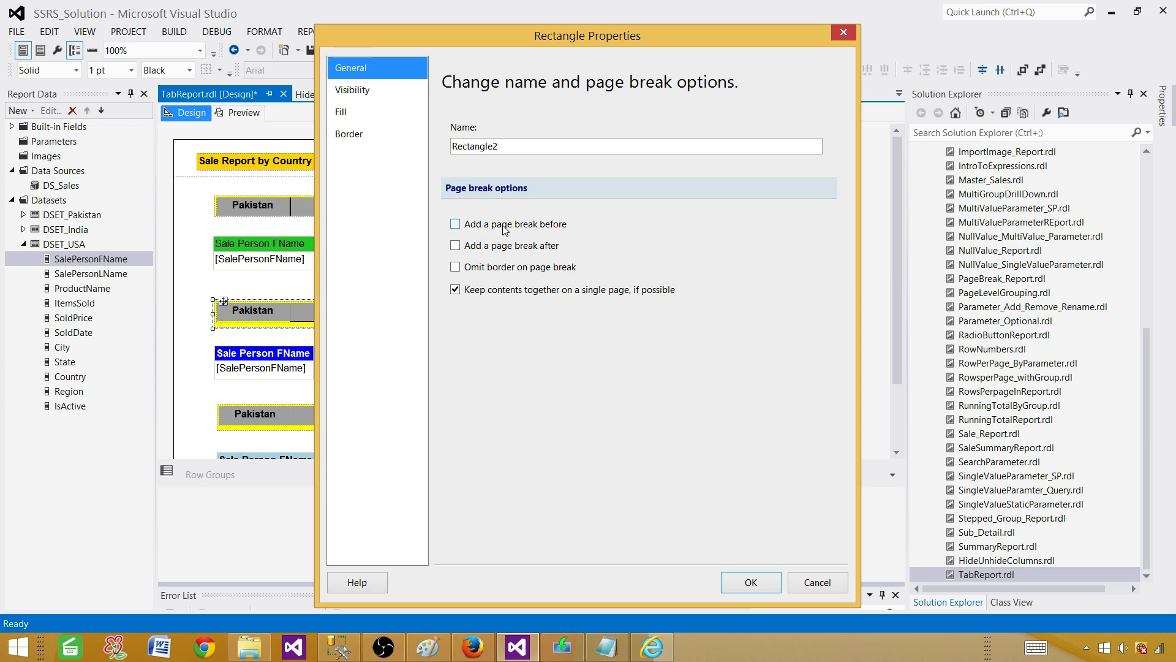
pyautogui.click(741, 584)
# Add a page break before the third tab bar's rectangle, above the USA table
pyautogui.click(463, 415)
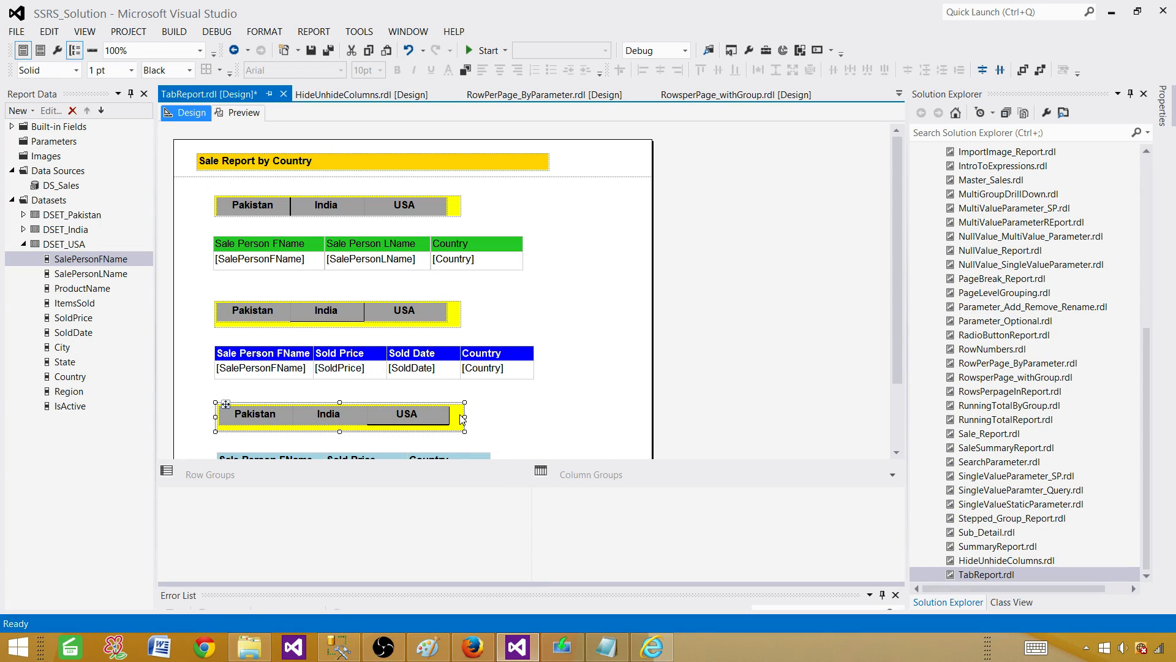
pyautogui.rightClick(462, 419)
pyautogui.click(524, 535)
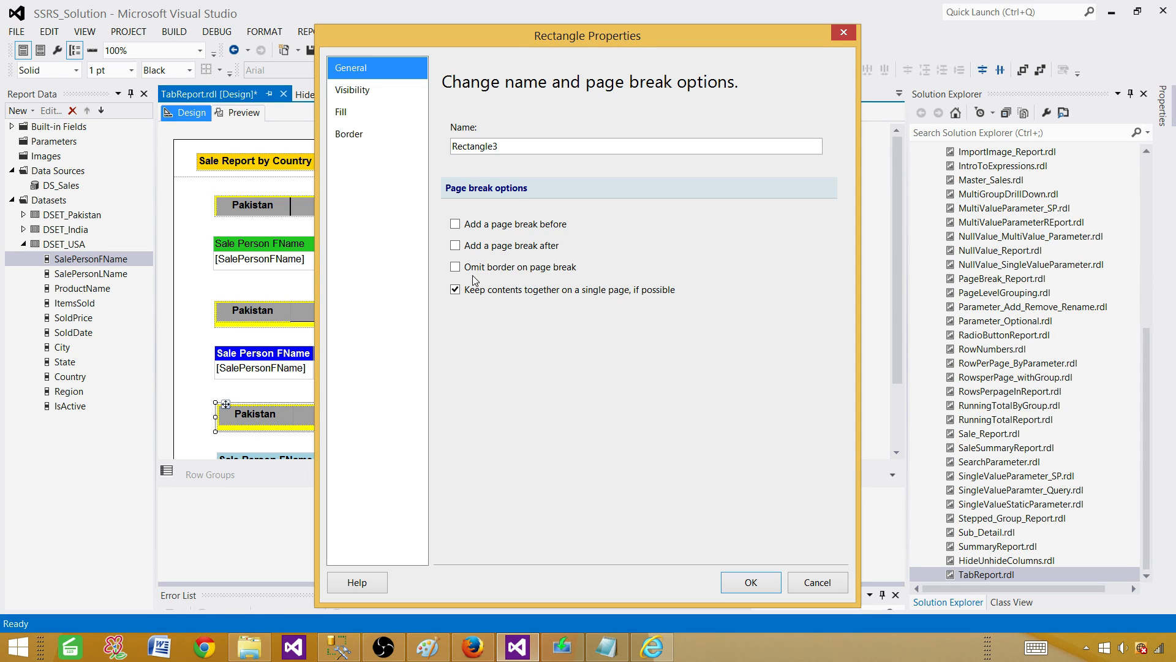
pyautogui.click(467, 228)
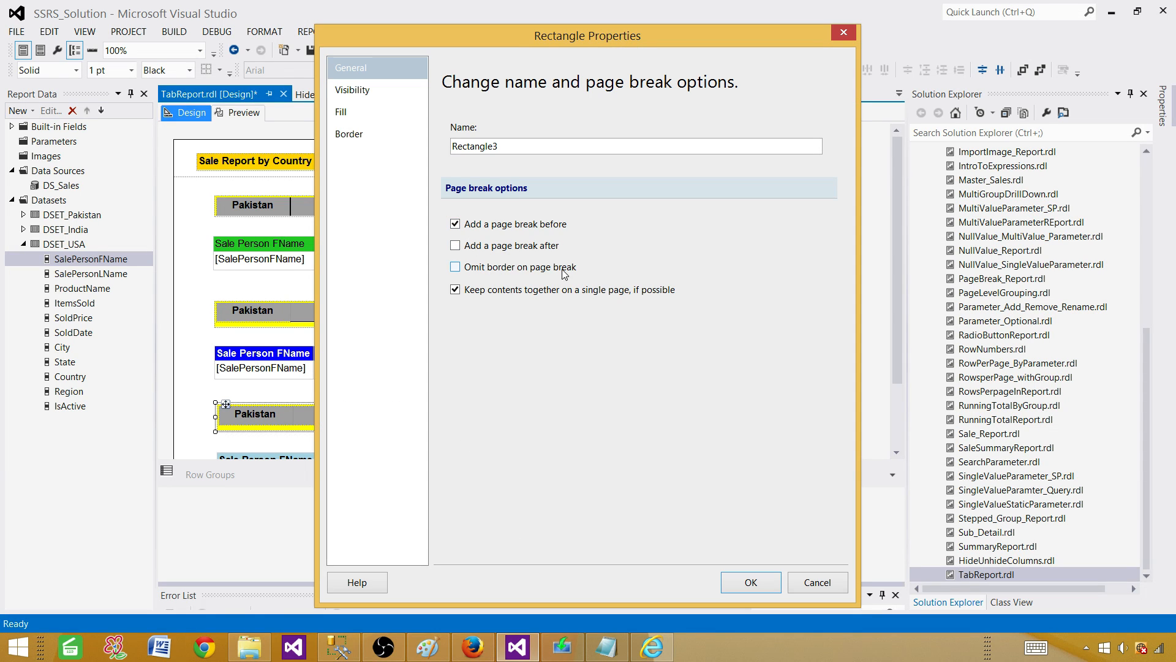
pyautogui.click(733, 583)
# Preview the report and page through the Pakistan, India and USA pages, returning to the first page
pyautogui.click(257, 116)
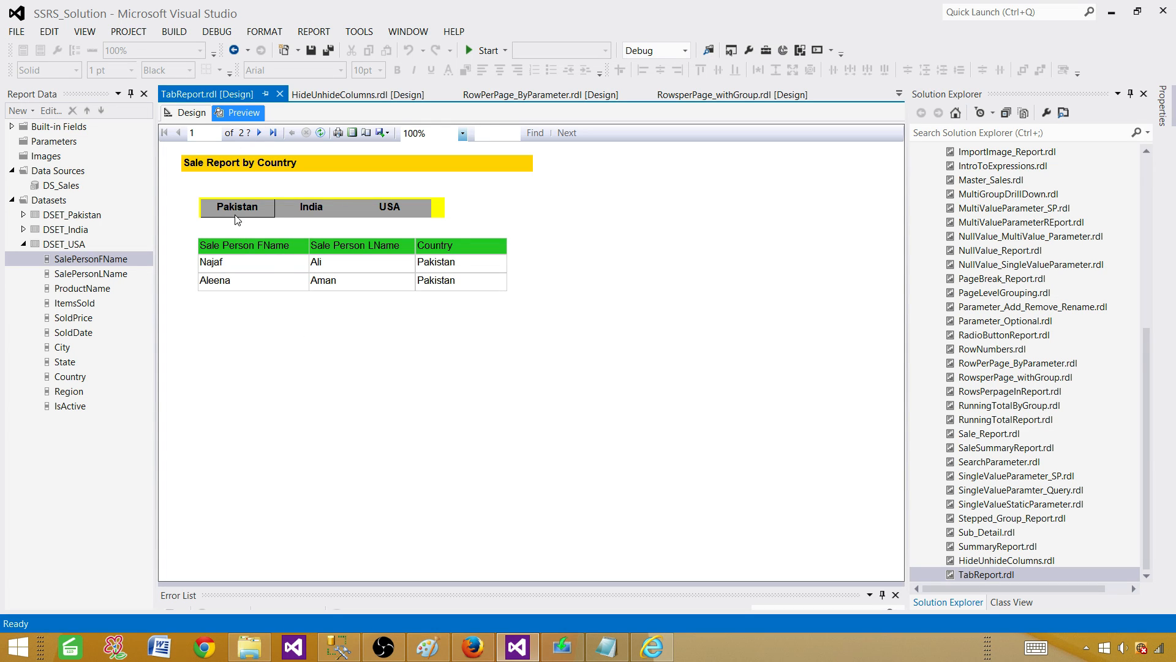
pyautogui.click(259, 133)
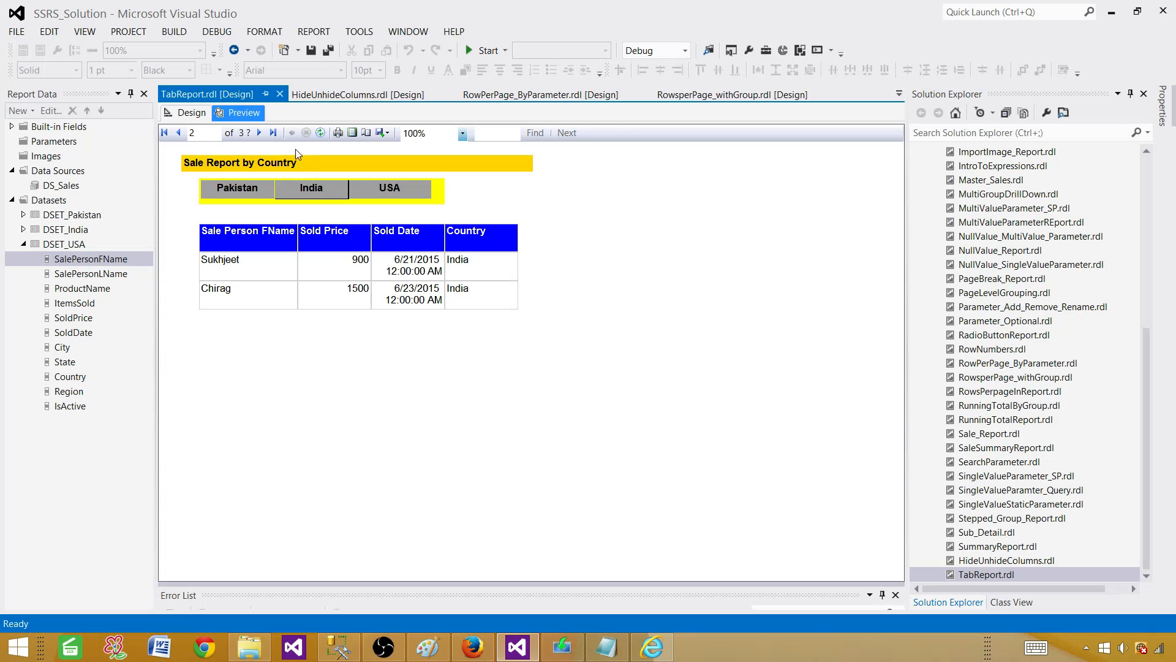
pyautogui.click(260, 133)
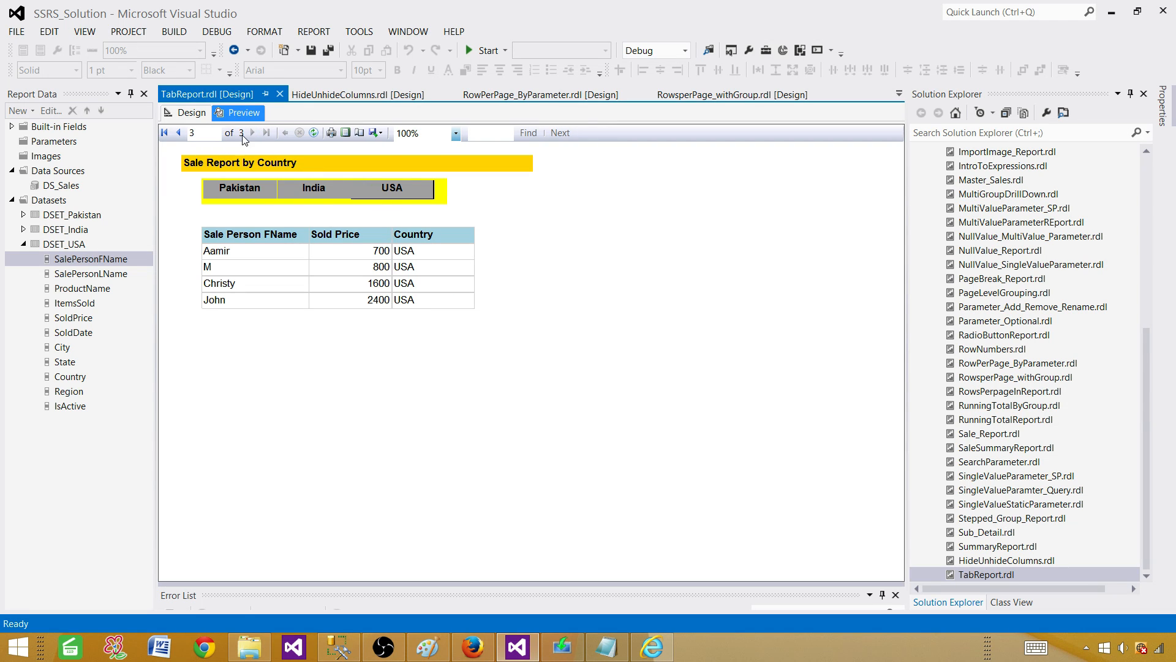
pyautogui.click(179, 133)
pyautogui.click(177, 134)
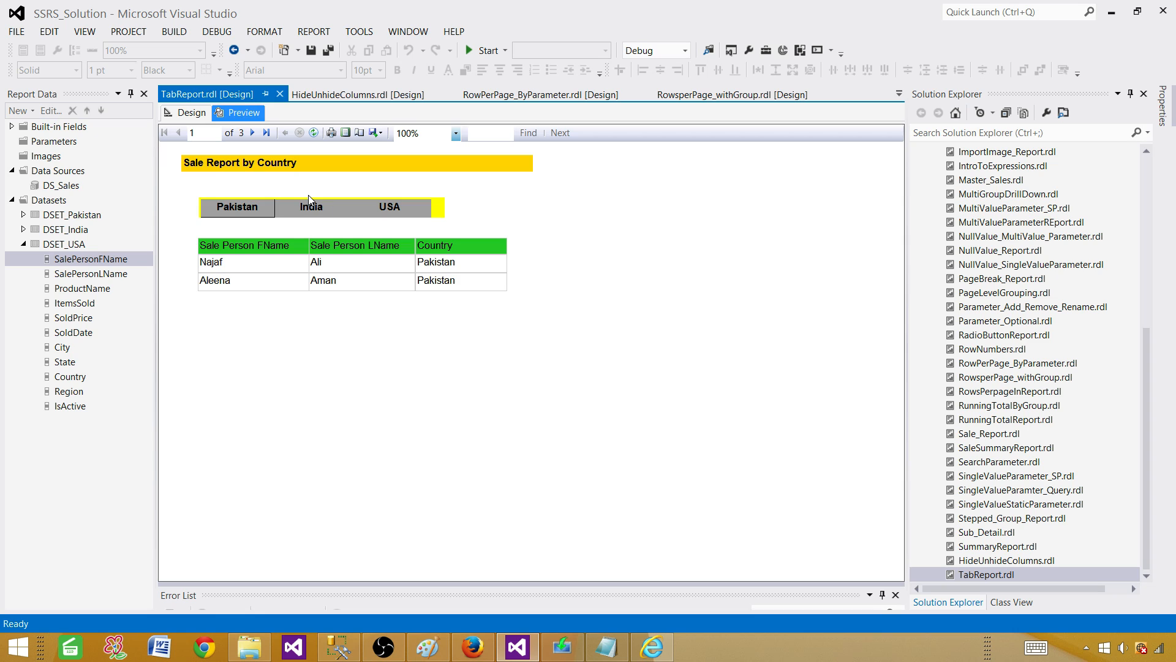
# Set the bookmark of the first tab bar's rectangle in the report design to Pakistan
pyautogui.click(191, 113)
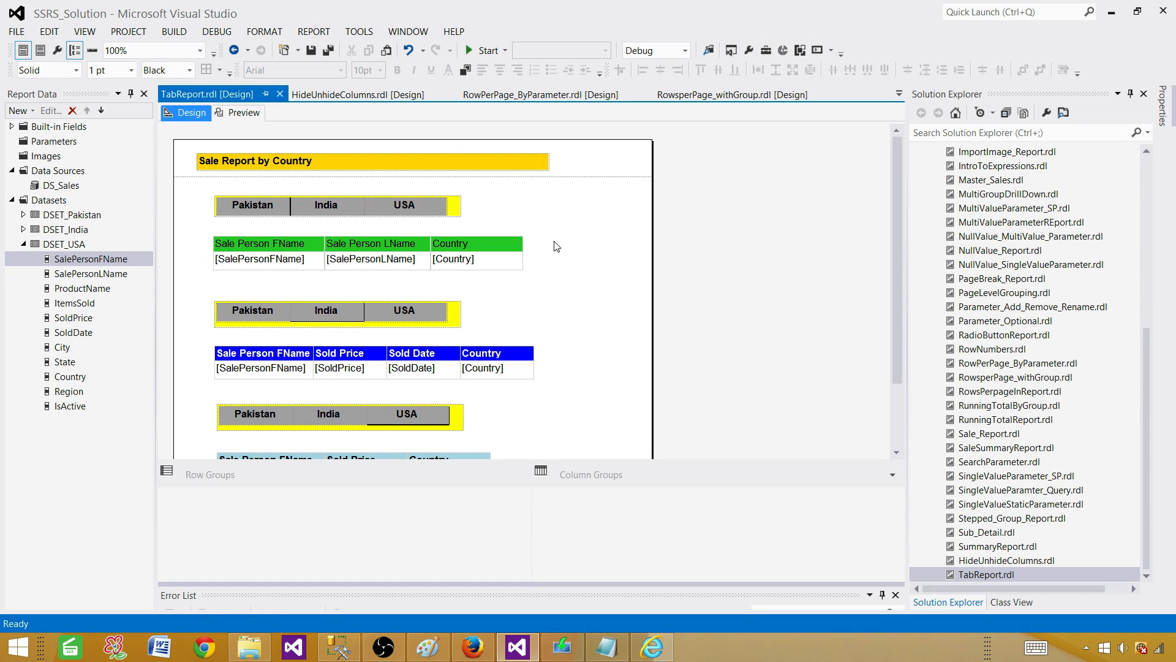
pyautogui.click(454, 212)
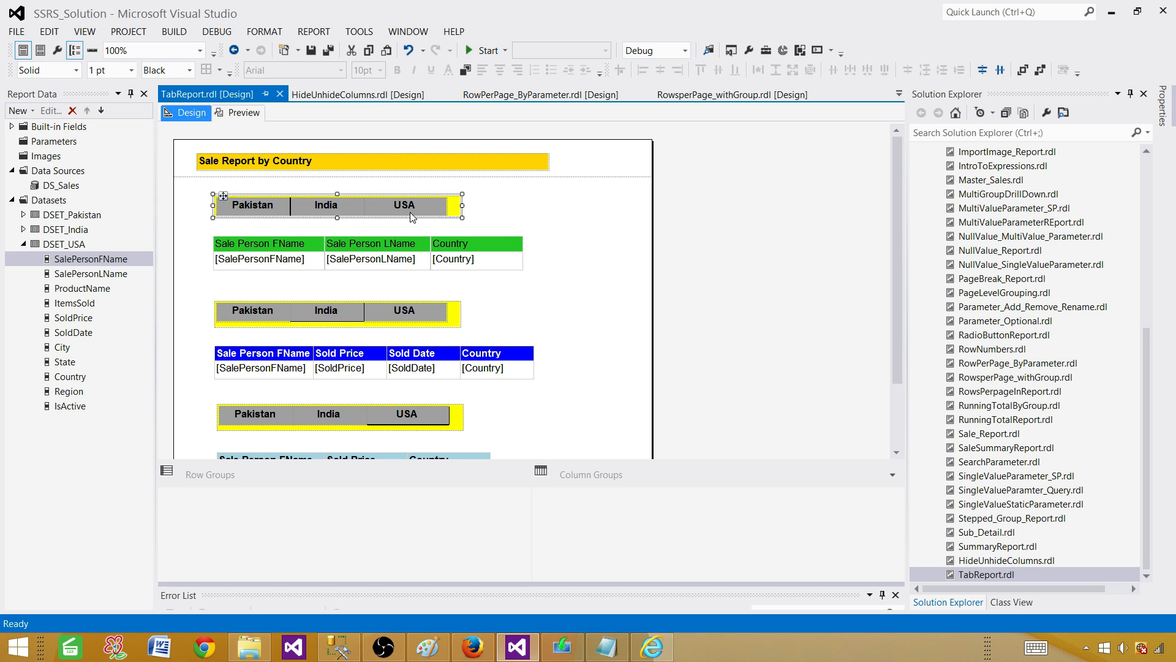
pyautogui.rightClick(457, 210)
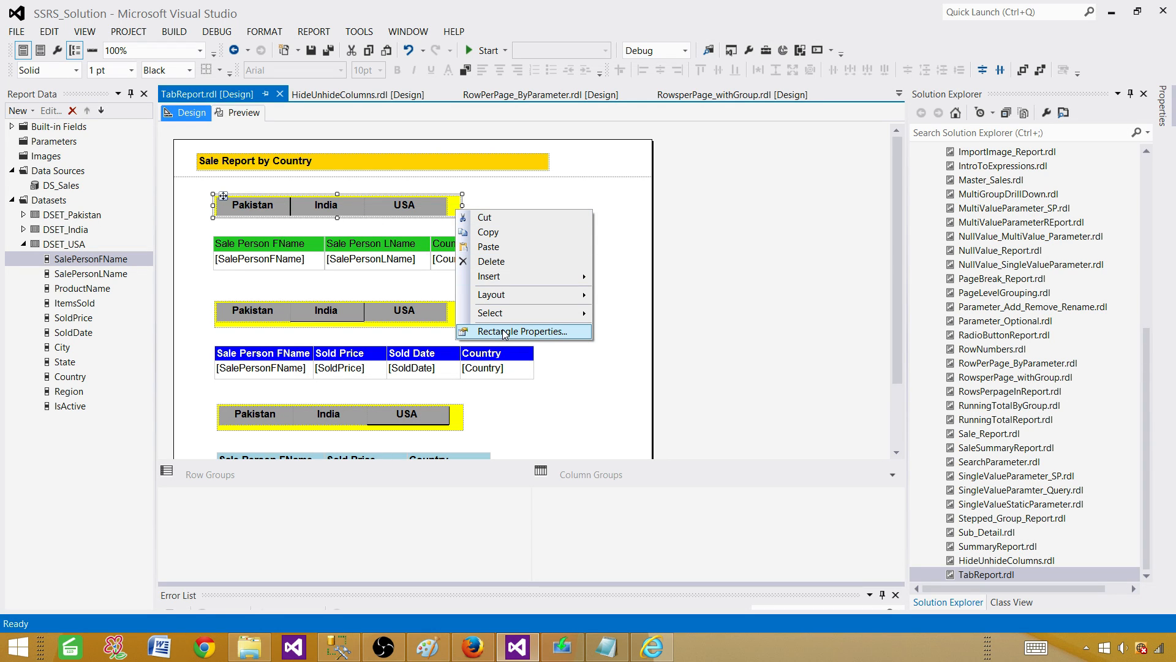
pyautogui.click(519, 196)
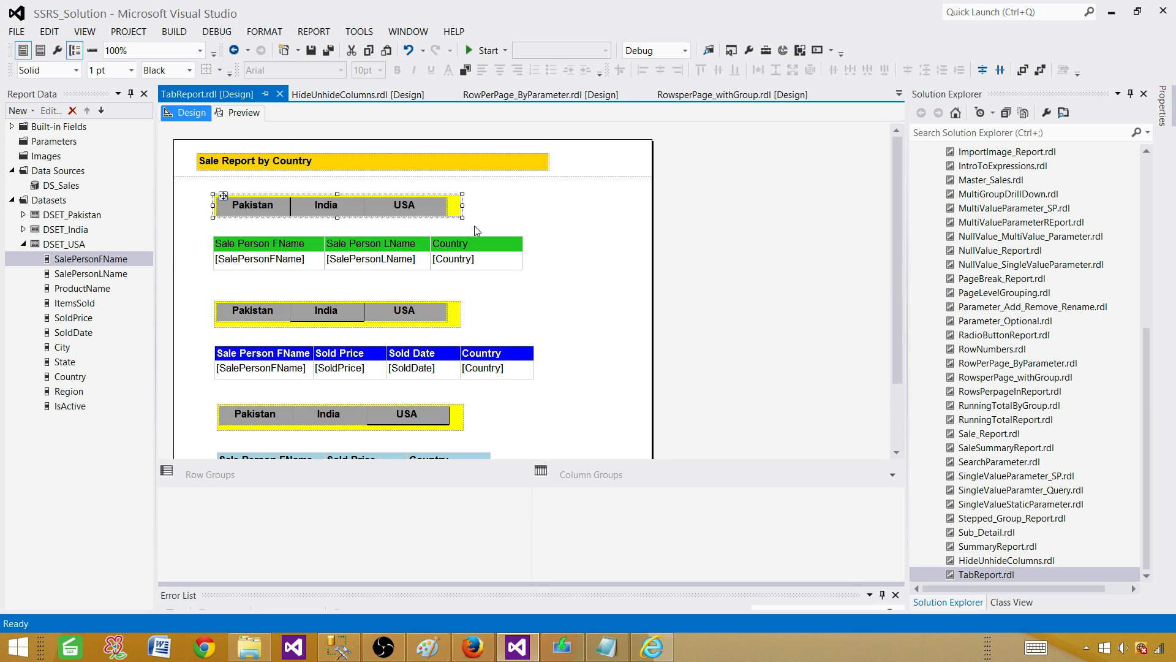
pyautogui.press('F4')
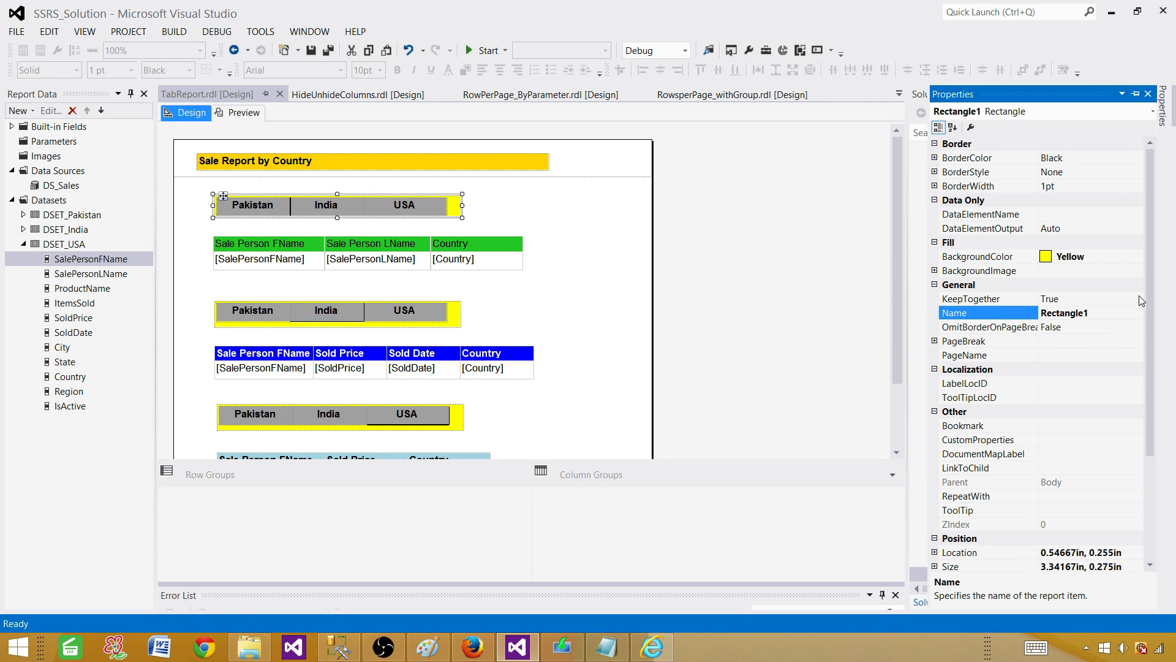
pyautogui.moveTo(1150, 300); pyautogui.dragTo(1159, 396)
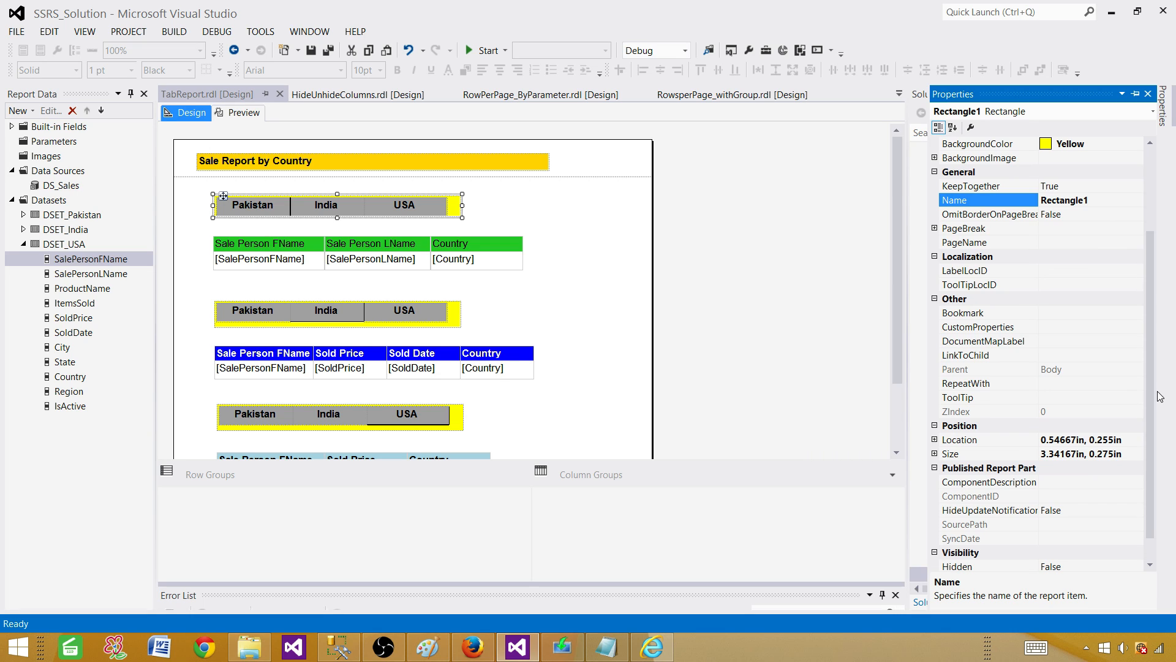
pyautogui.click(994, 314)
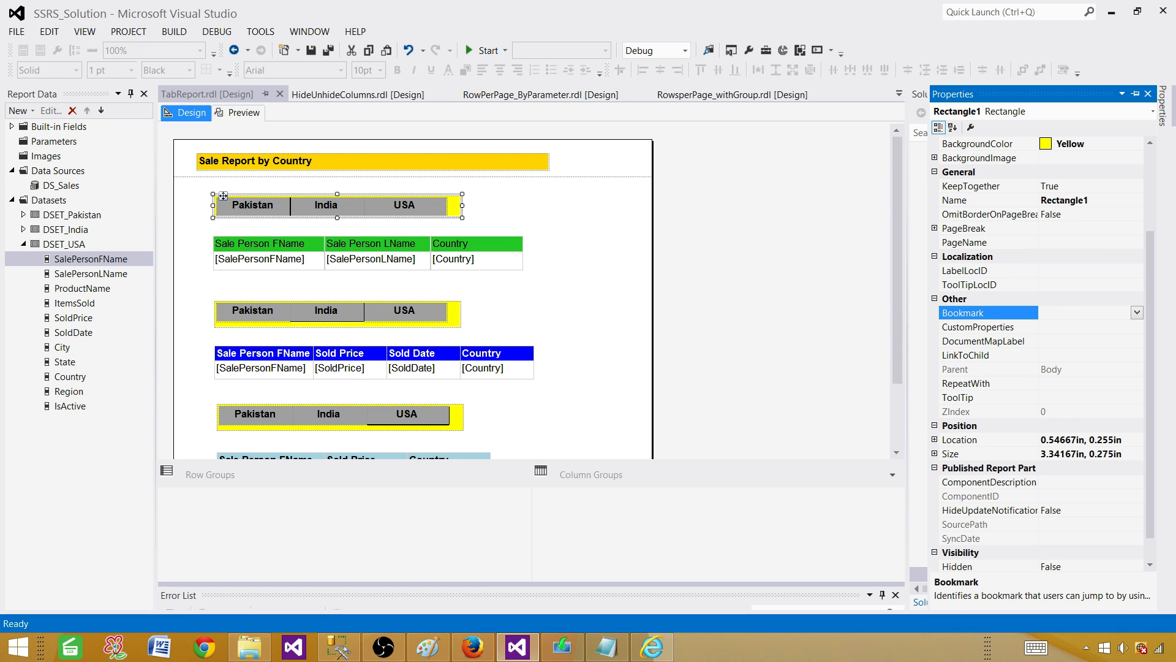
pyautogui.write('Pakistan')
pyautogui.press('Return')
pyautogui.click(788, 295)
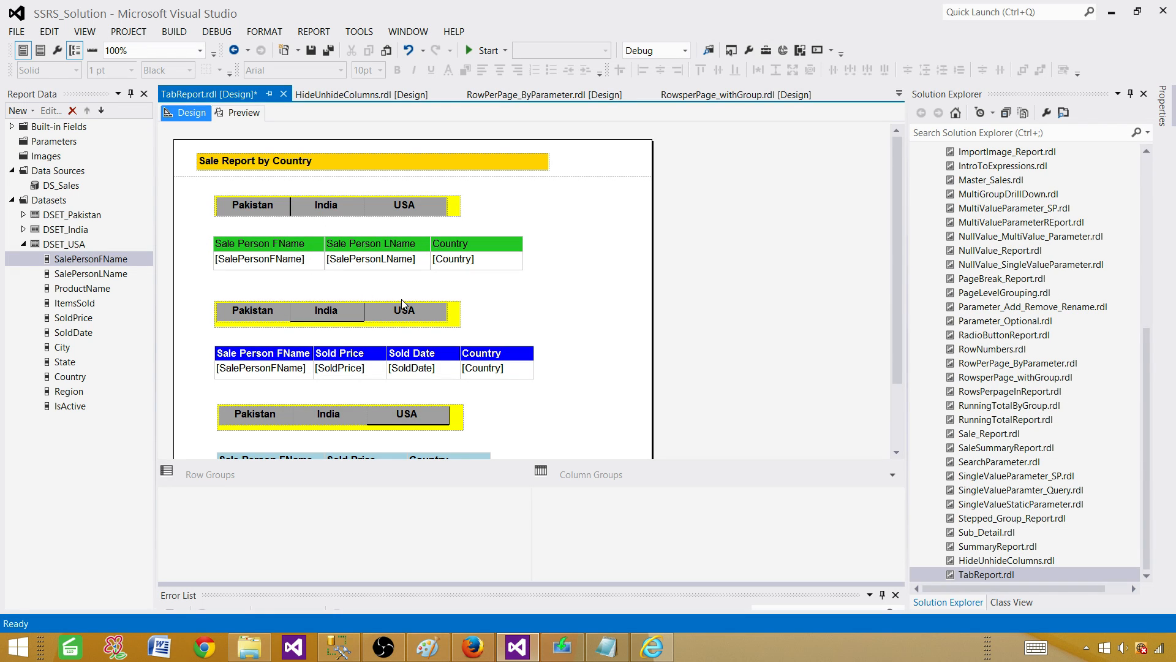
# Set the bookmark of the second tab bar's rectangle to India
pyautogui.click(364, 318)
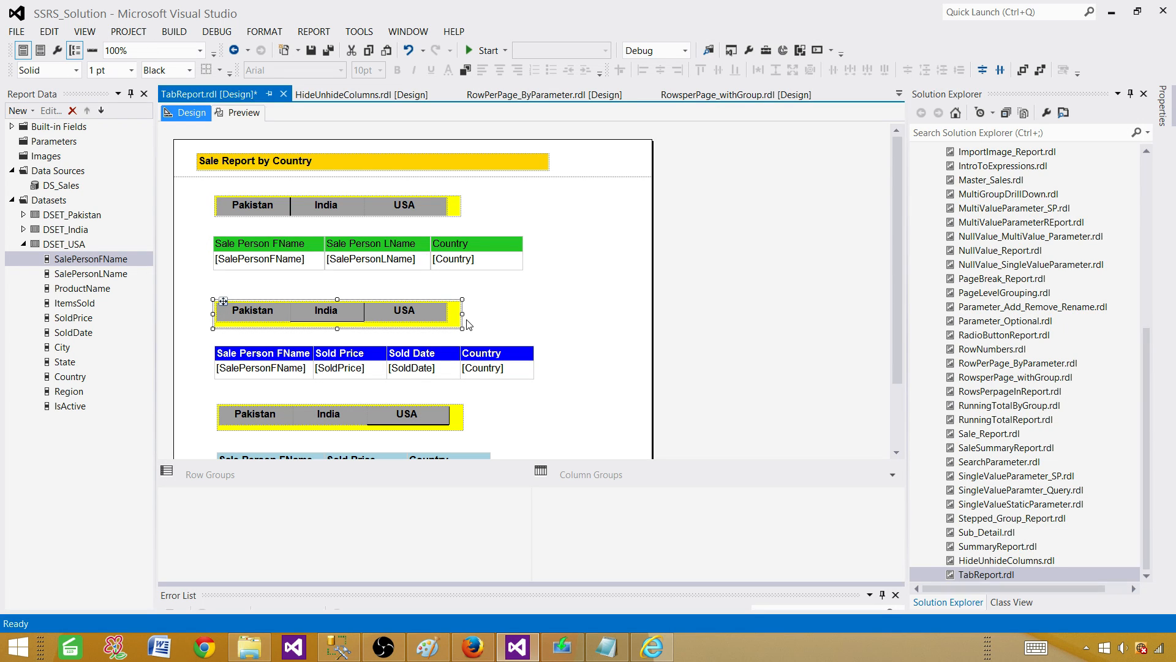
pyautogui.press('F4')
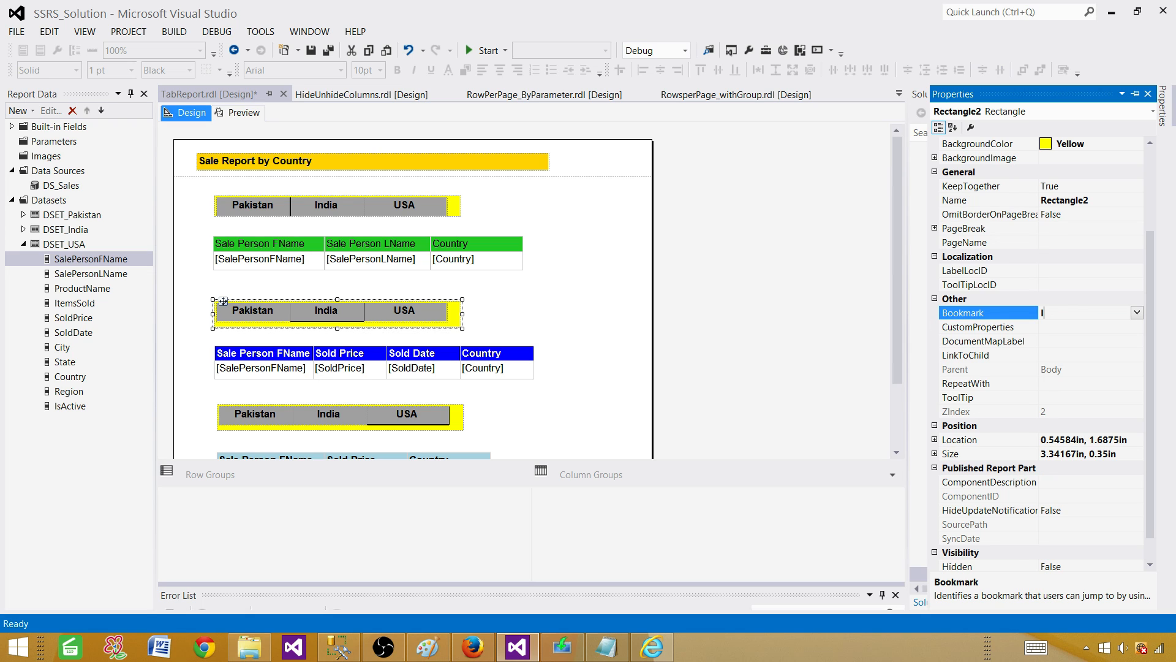
pyautogui.write('ndia')
pyautogui.click(573, 367)
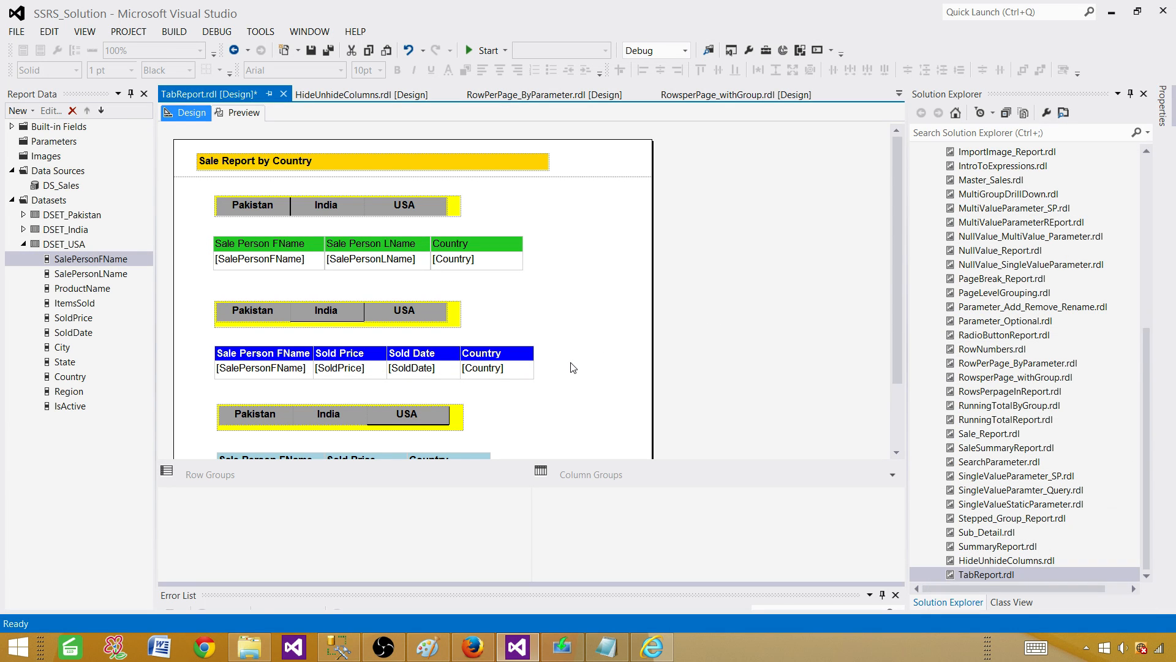
# Set the bookmark of the third tab bar's rectangle to USA
pyautogui.click(442, 427)
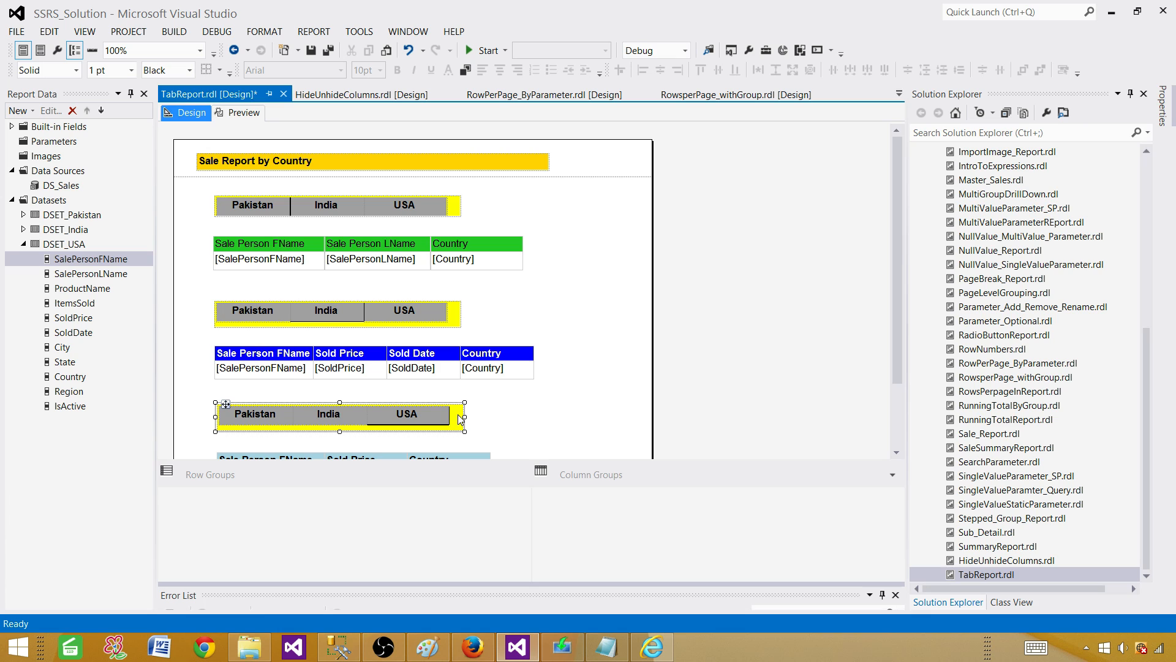
pyautogui.press('F4')
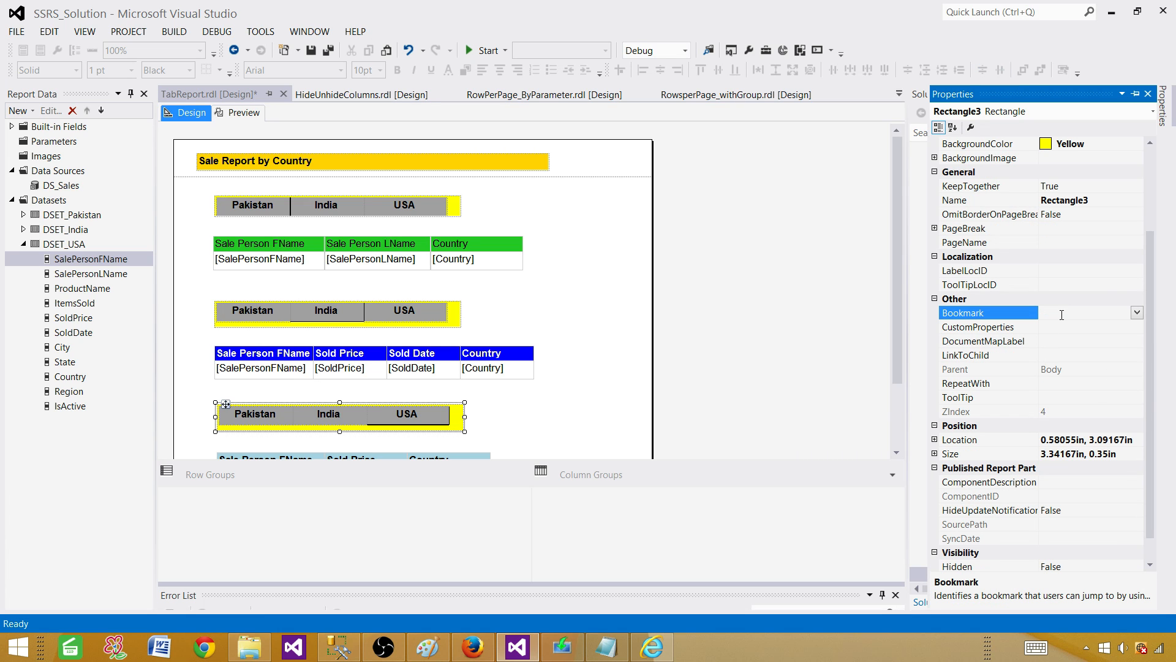
pyautogui.write('USA')
pyautogui.click(797, 323)
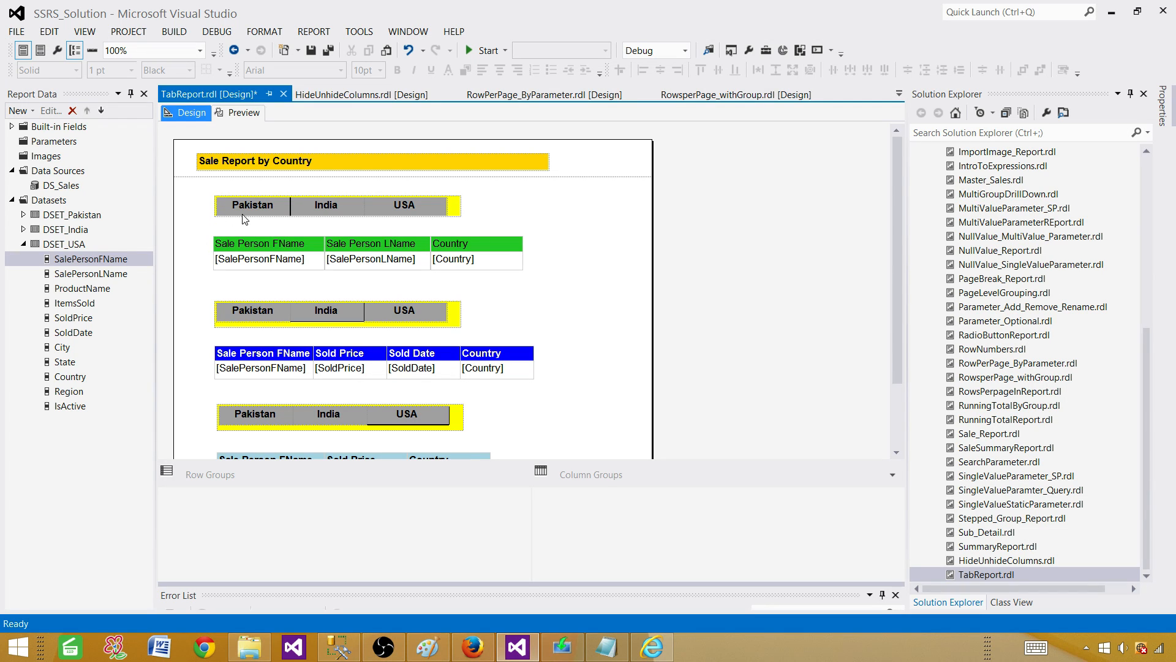
# Give the India text box in the first tab bar a Go to bookmark action targeting the bookmark India
pyautogui.click(270, 211)
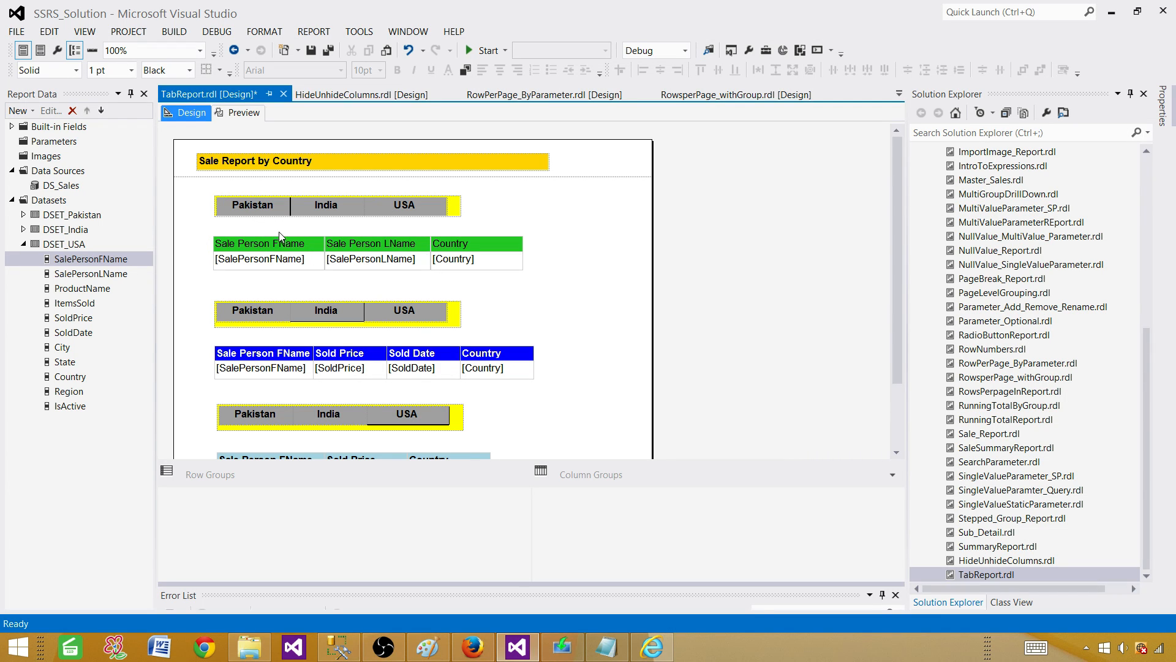
pyautogui.click(339, 210)
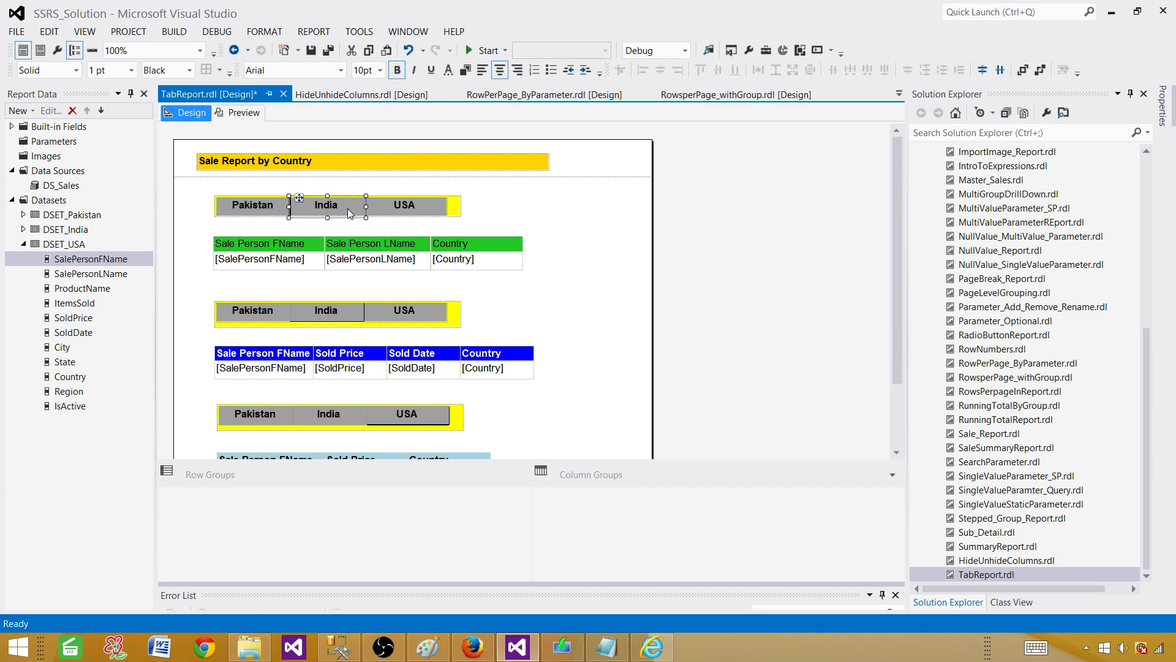
pyautogui.rightClick(356, 210)
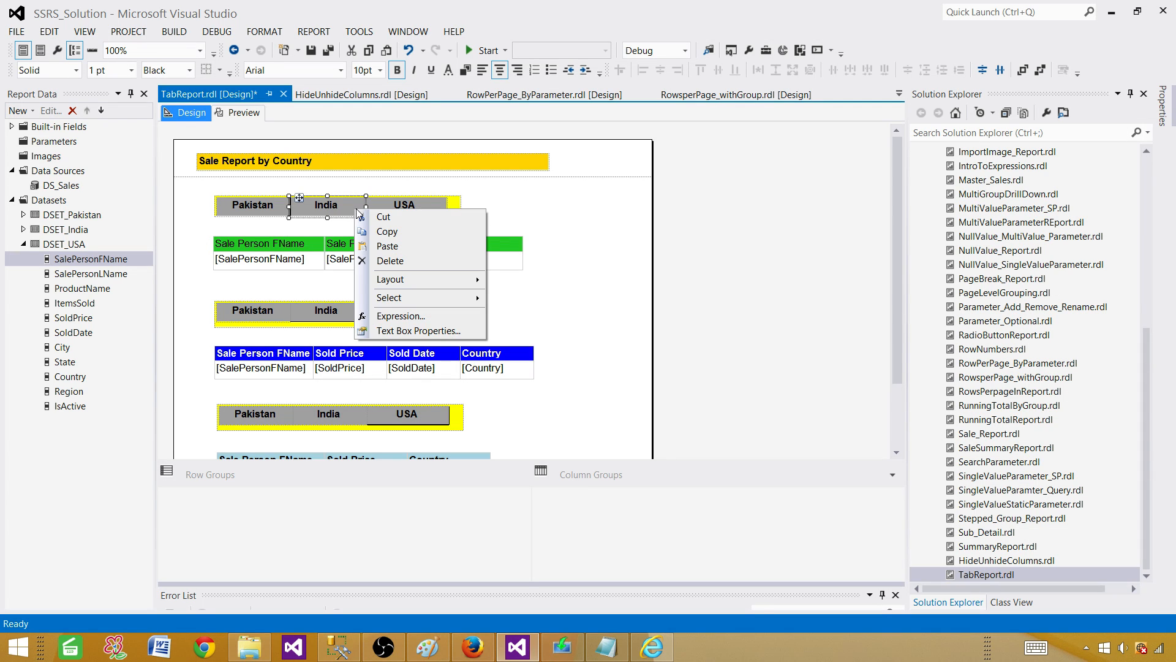
pyautogui.click(401, 331)
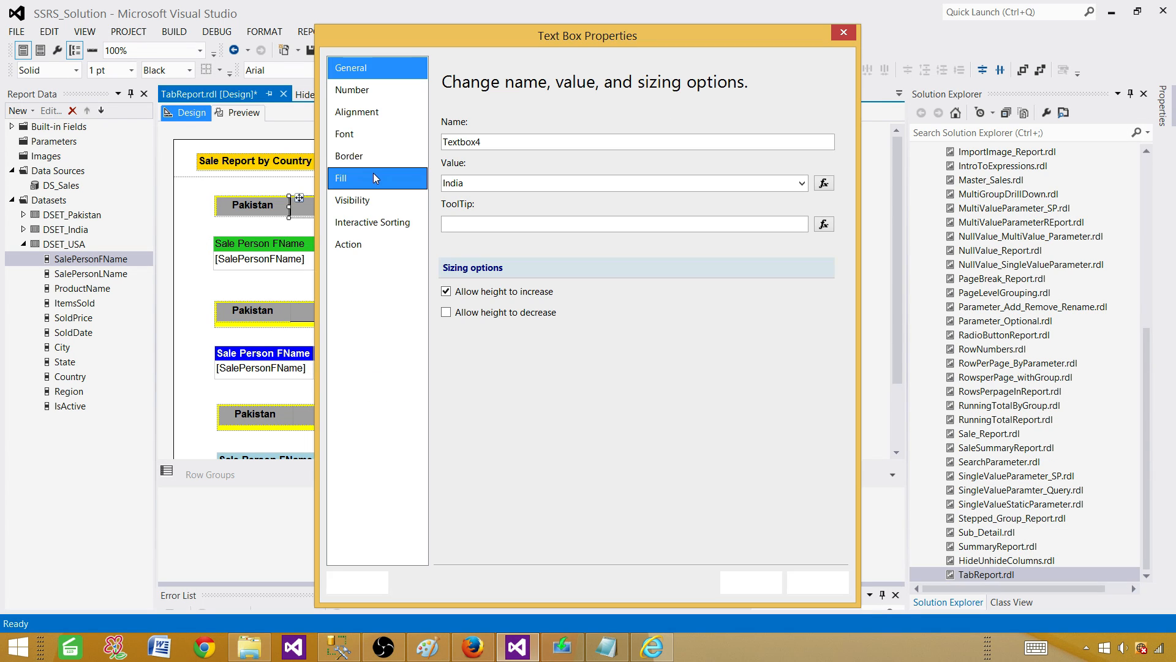
pyautogui.click(359, 244)
pyautogui.click(469, 184)
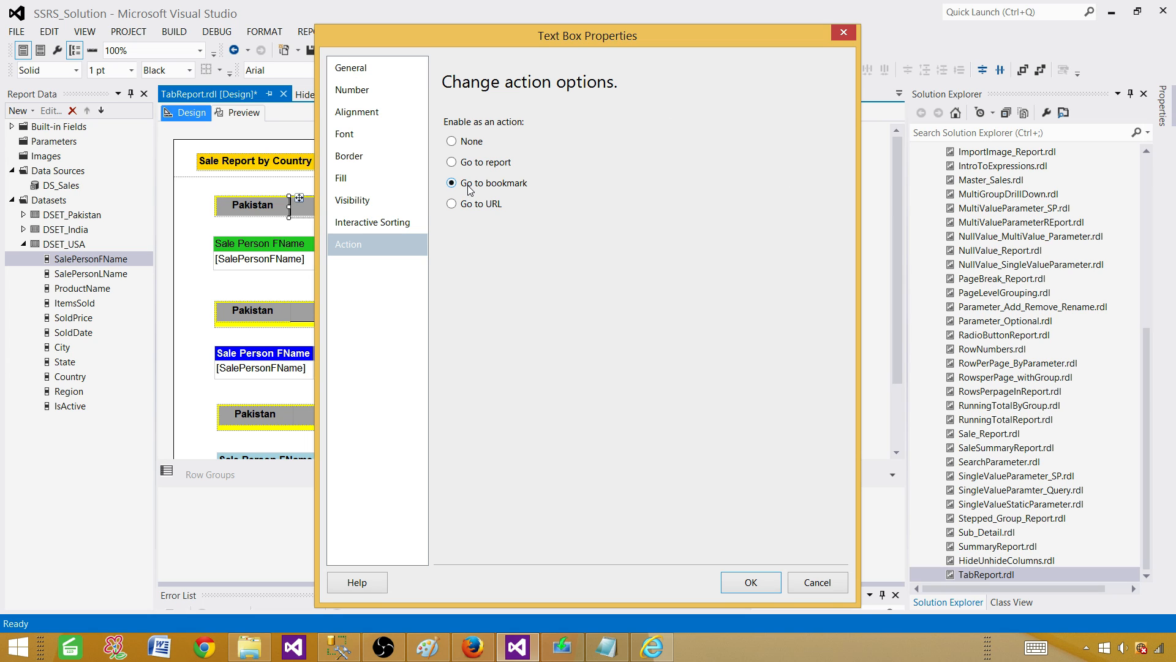
pyautogui.click(483, 263)
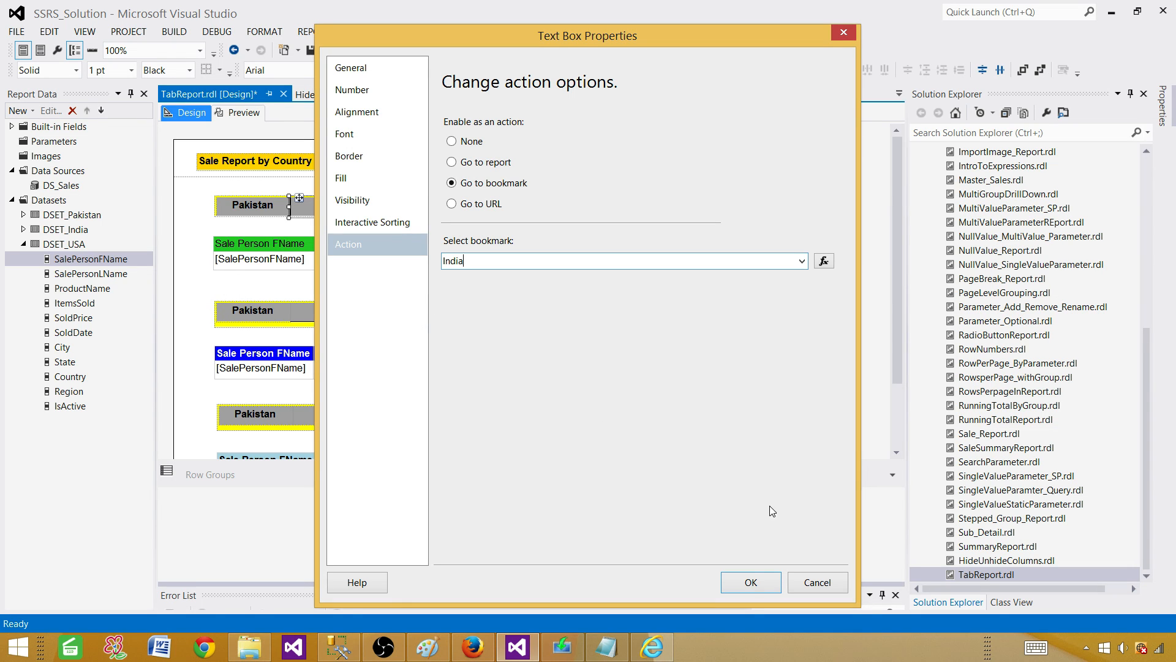
pyautogui.click(751, 582)
pyautogui.click(560, 255)
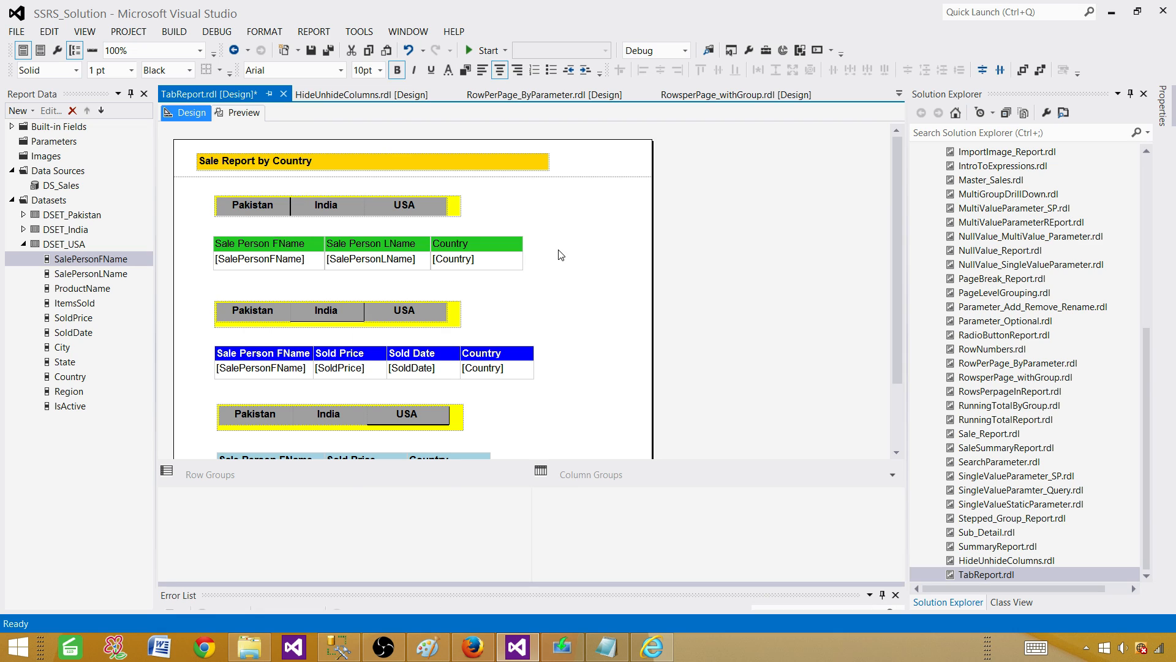
# Give the USA text box in the first tab bar a Go to bookmark action targeting the bookmark USA
pyautogui.click(437, 209)
pyautogui.rightClick(436, 208)
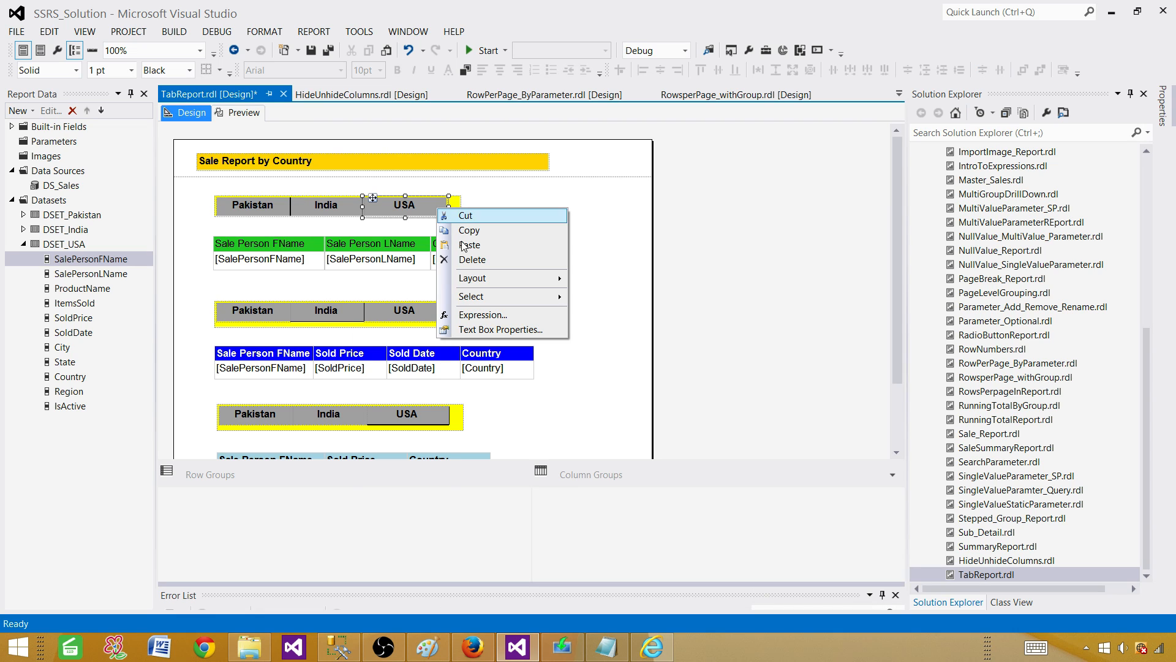
pyautogui.click(490, 330)
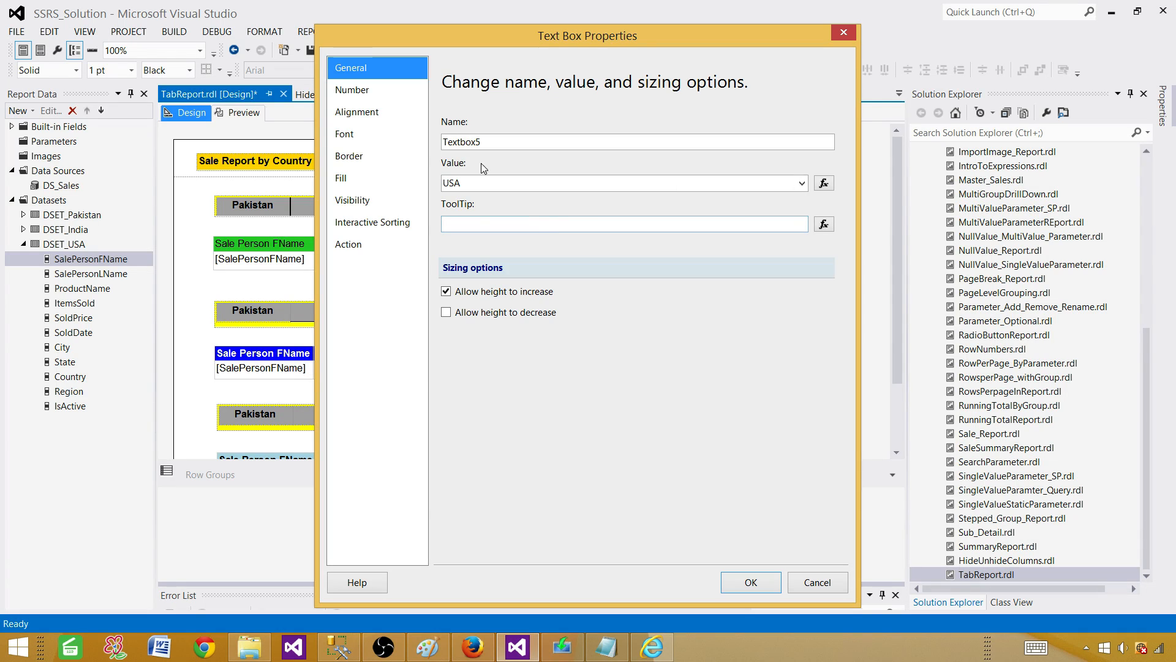
pyautogui.click(360, 243)
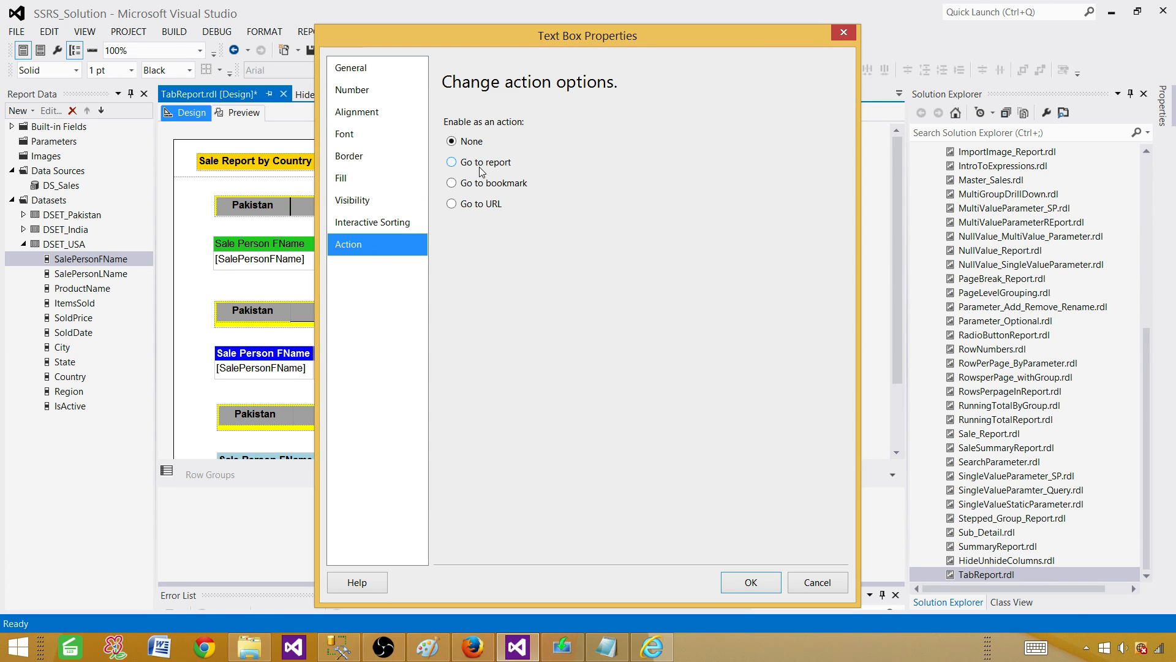
pyautogui.click(481, 187)
pyautogui.click(496, 261)
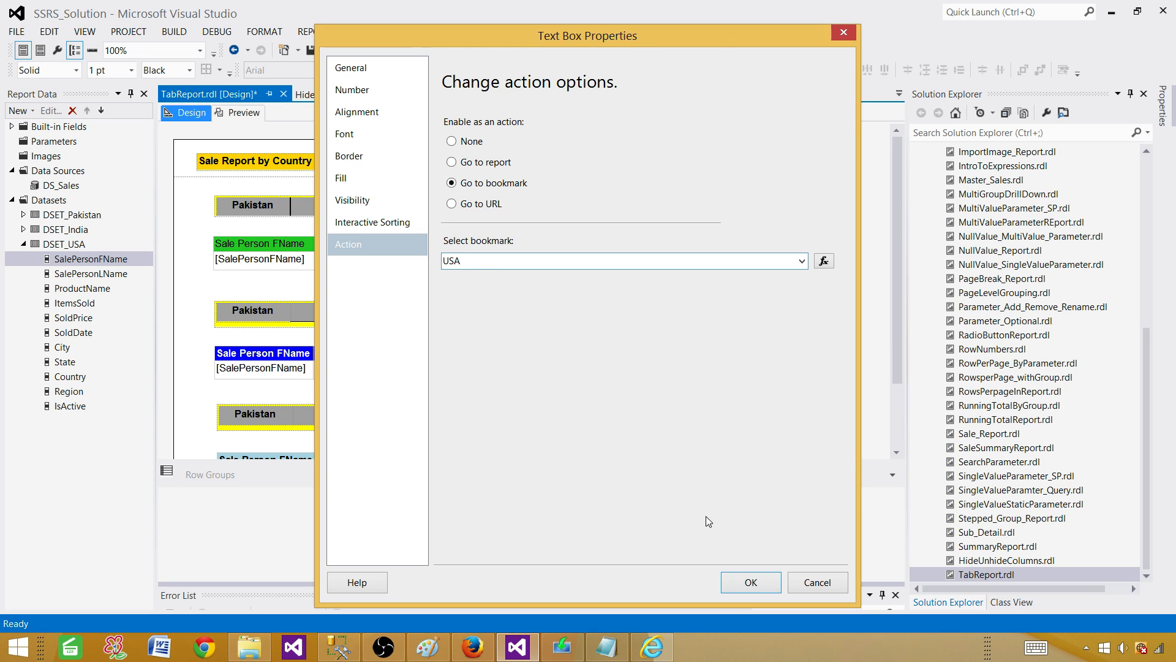
pyautogui.click(743, 581)
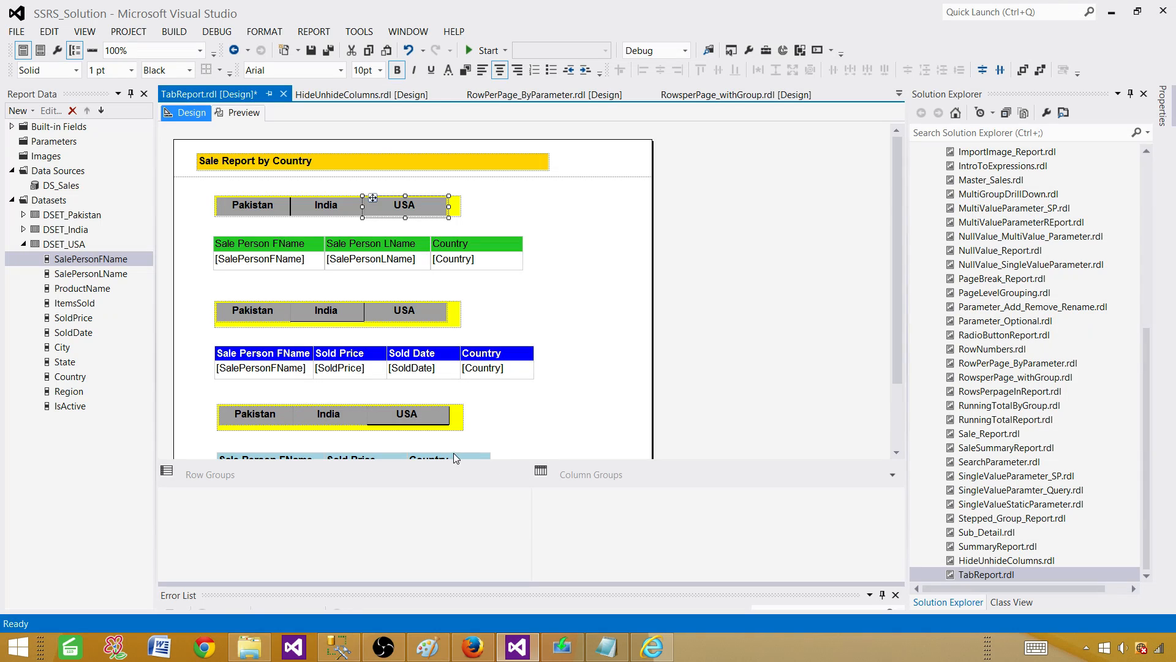
# Give the Pakistan text box in the first tab bar a Go to bookmark action targeting the bookmark Pakistan
pyautogui.rightClick(276, 209)
pyautogui.click(309, 334)
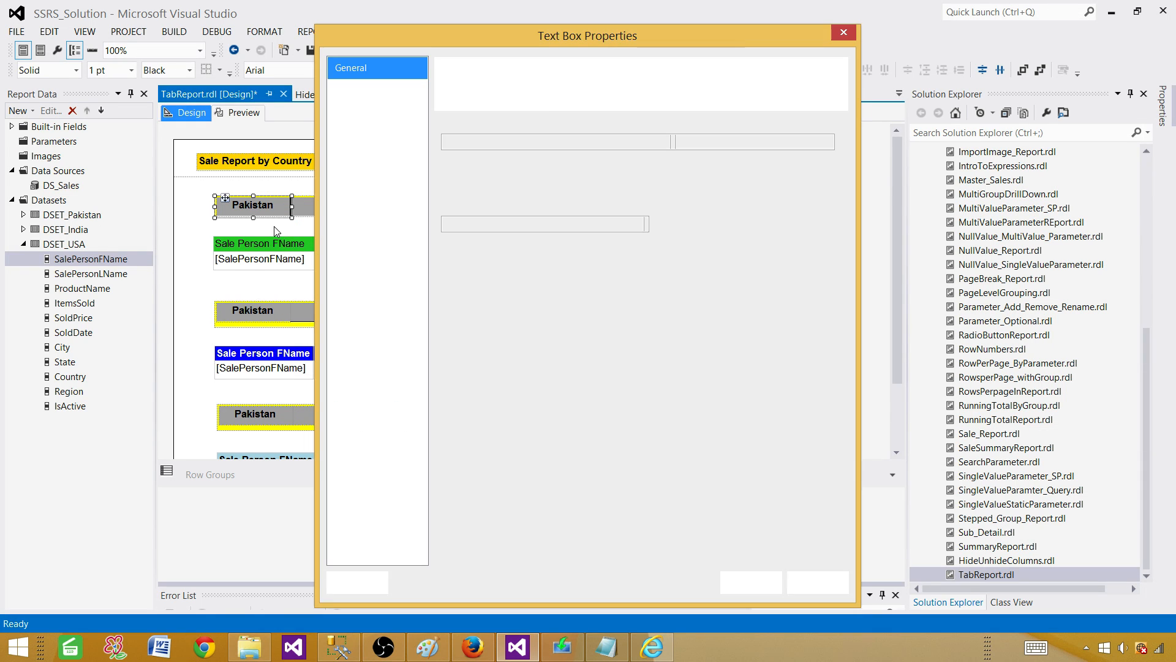
pyautogui.click(352, 245)
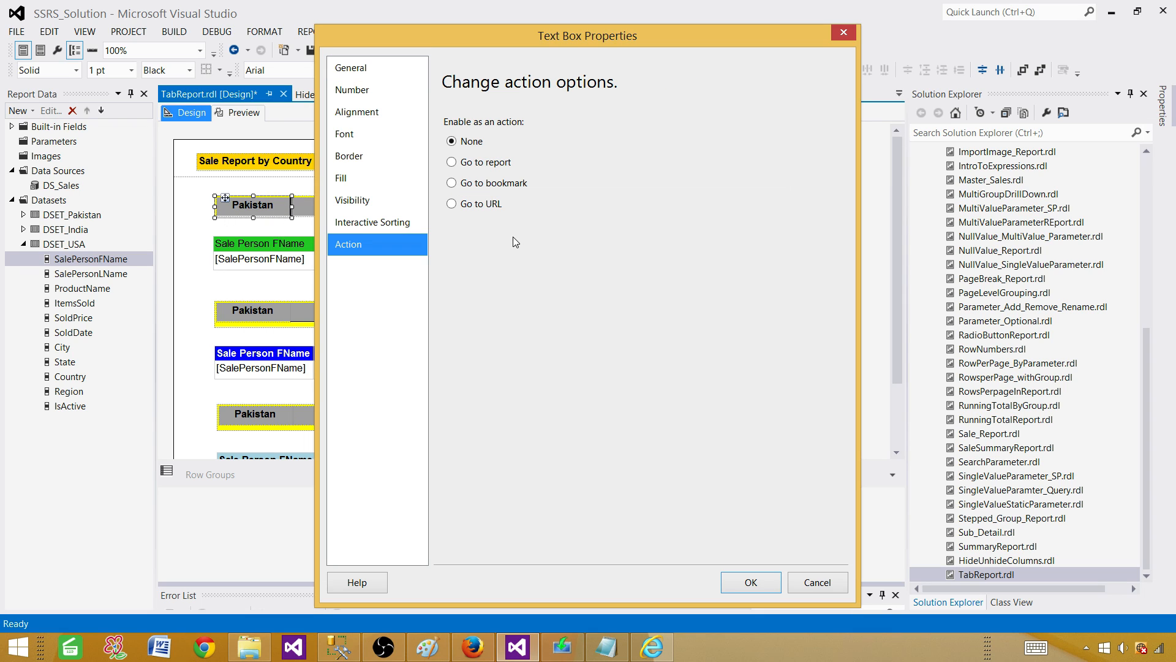
pyautogui.click(485, 183)
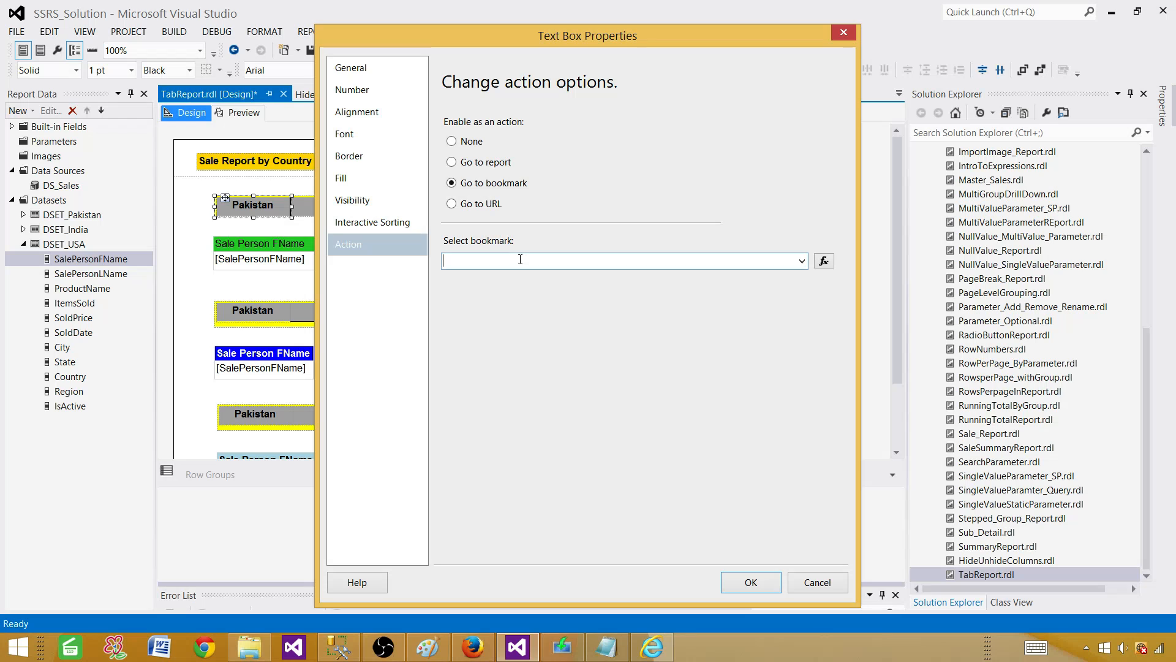
pyautogui.write('Pakistan')
pyautogui.click(749, 587)
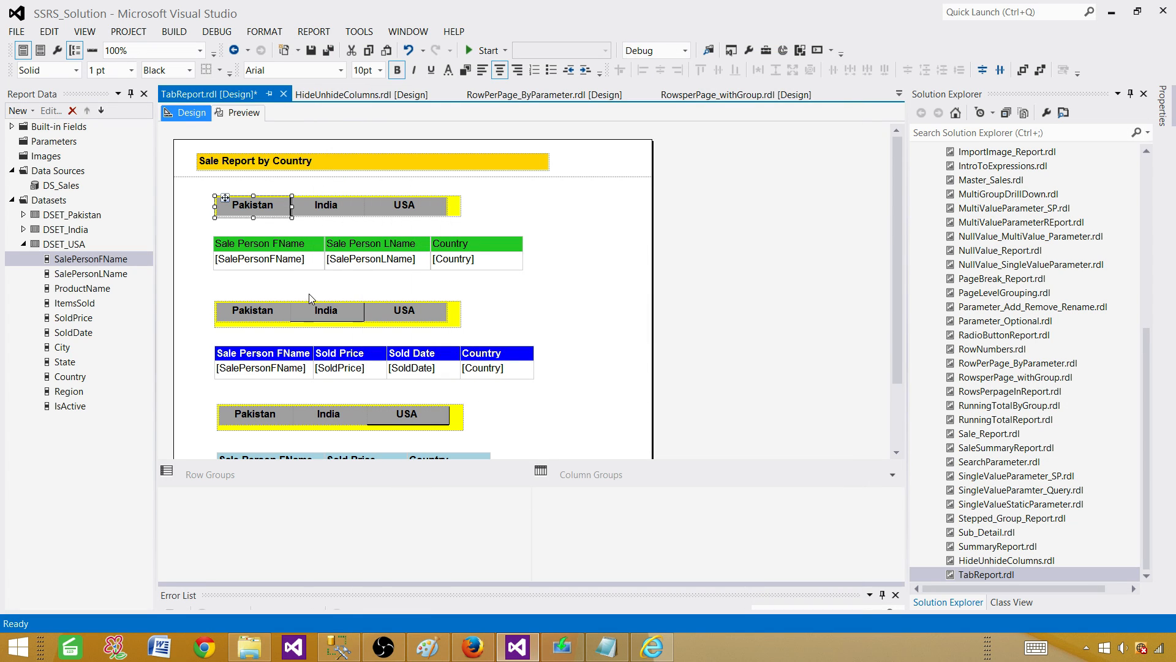
# Give the Pakistan text box in the second tab bar a Go to bookmark action targeting the bookmark Pakistan
pyautogui.rightClick(281, 315)
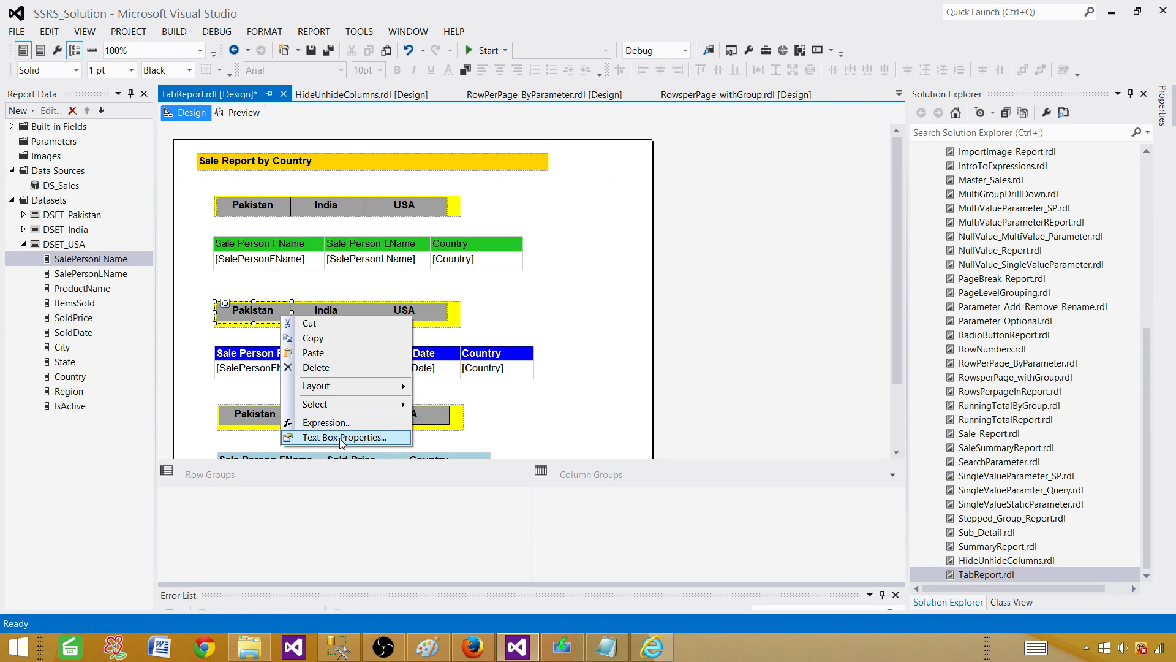
pyautogui.click(342, 438)
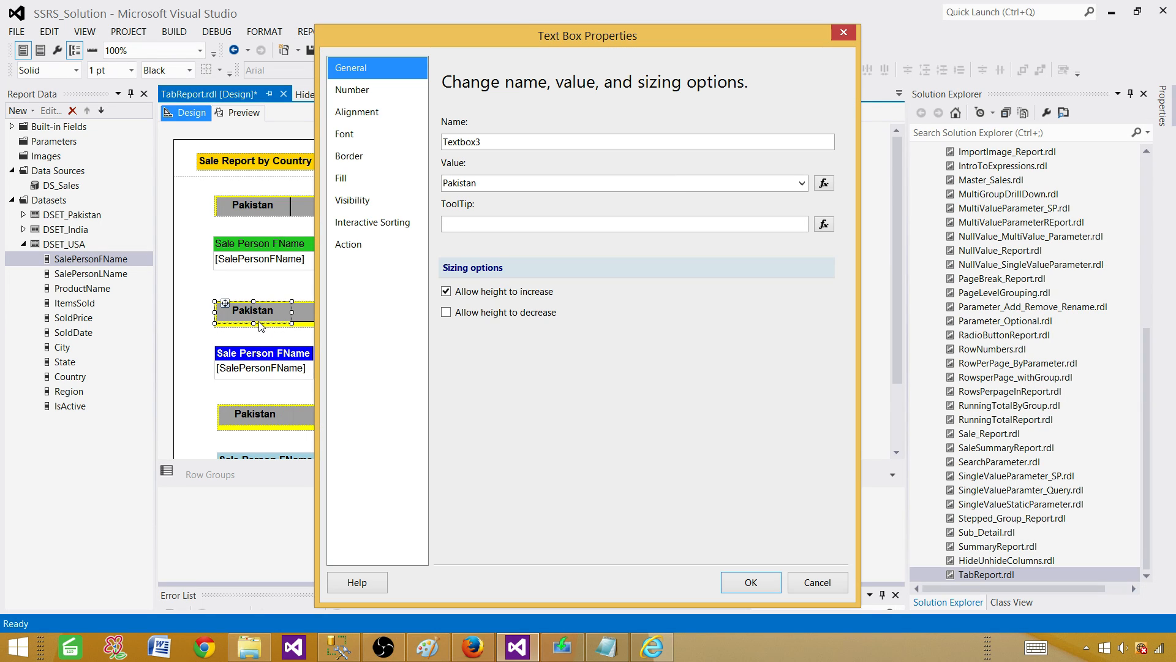
pyautogui.click(406, 243)
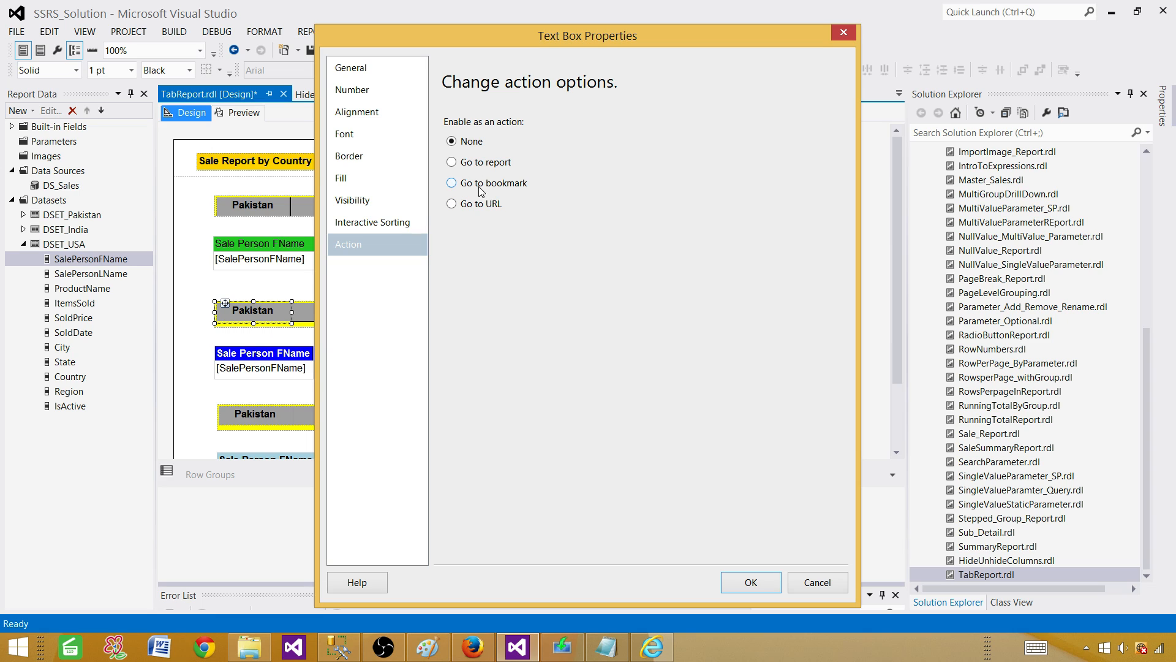
pyautogui.click(480, 187)
pyautogui.click(503, 262)
pyautogui.write('Pak')
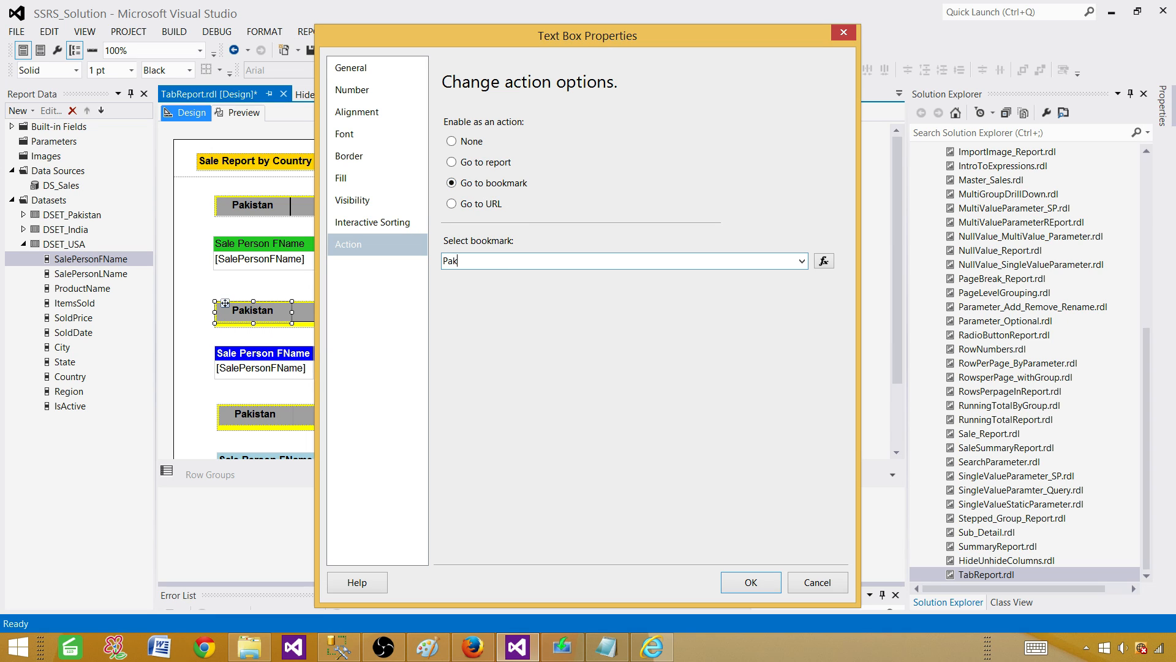
pyautogui.write('istan')
pyautogui.click(748, 582)
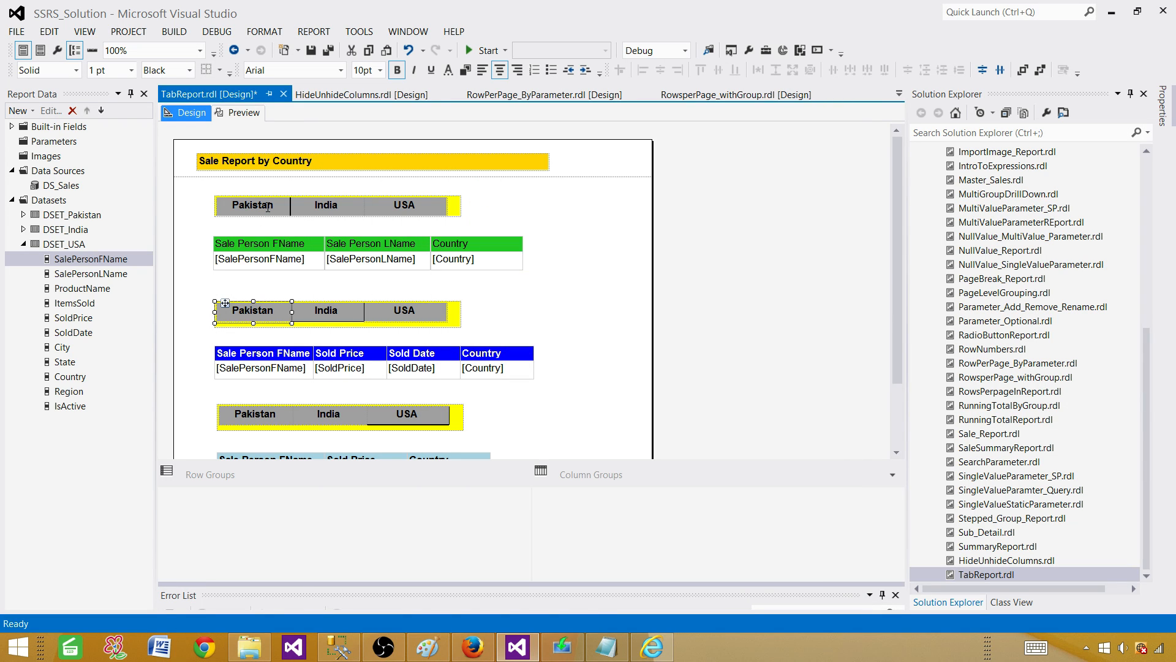
# Give the India text box in the second tab bar a Go to bookmark action targeting the bookmark India
pyautogui.click(350, 315)
pyautogui.rightClick(350, 315)
pyautogui.click(422, 437)
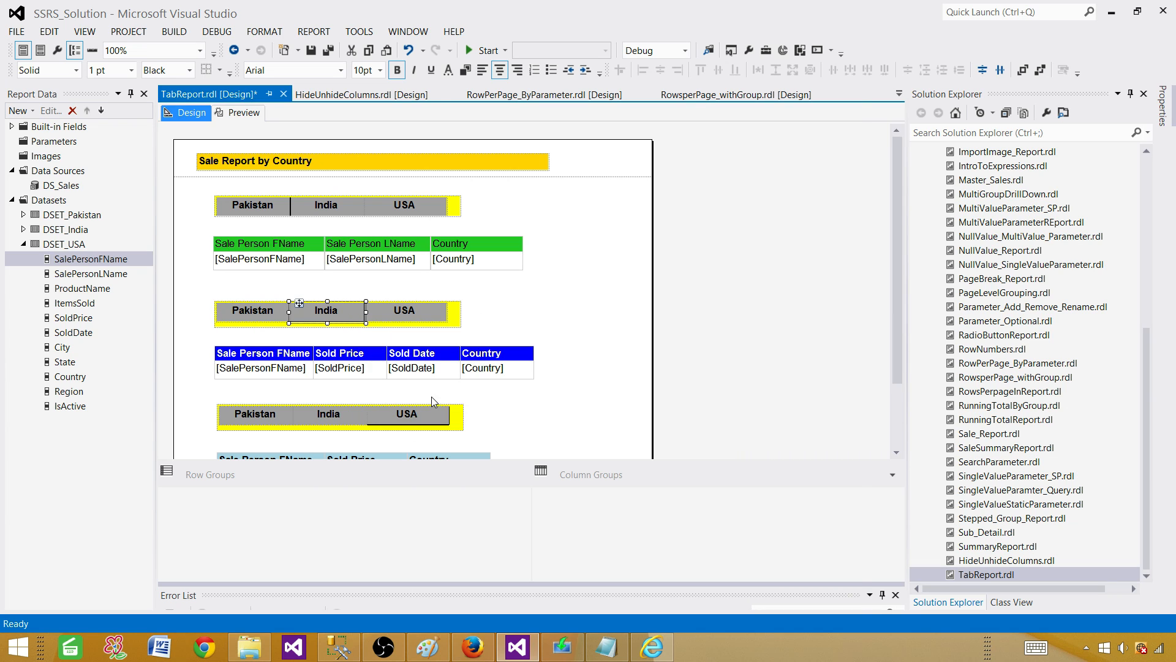
pyautogui.click(365, 243)
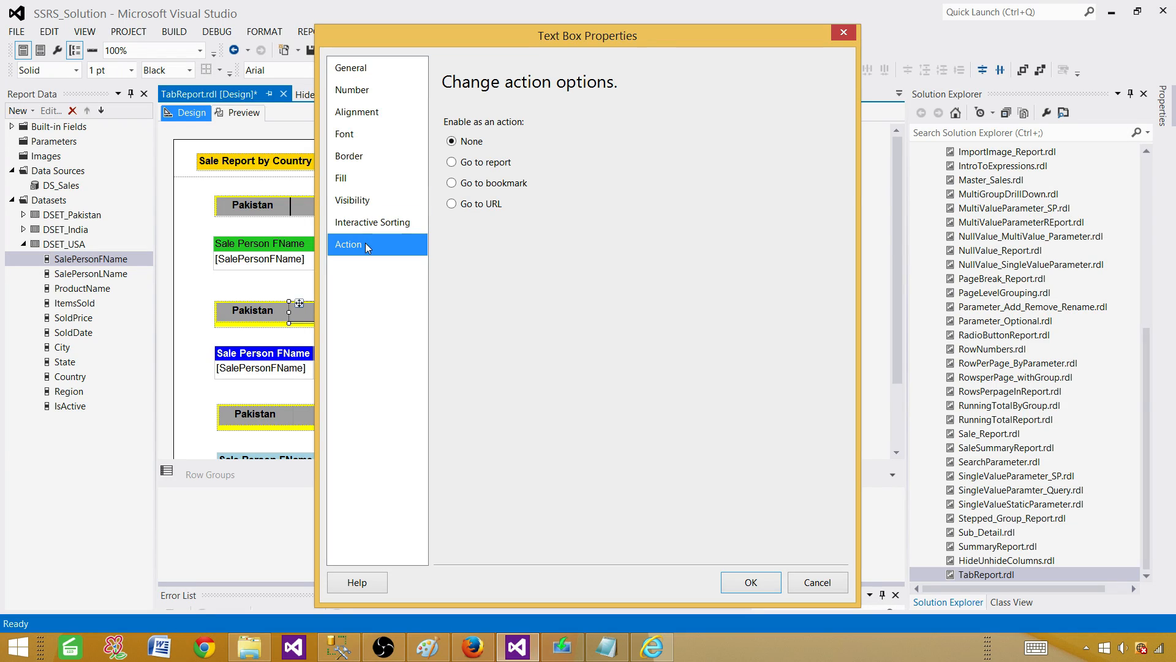
pyautogui.click(463, 183)
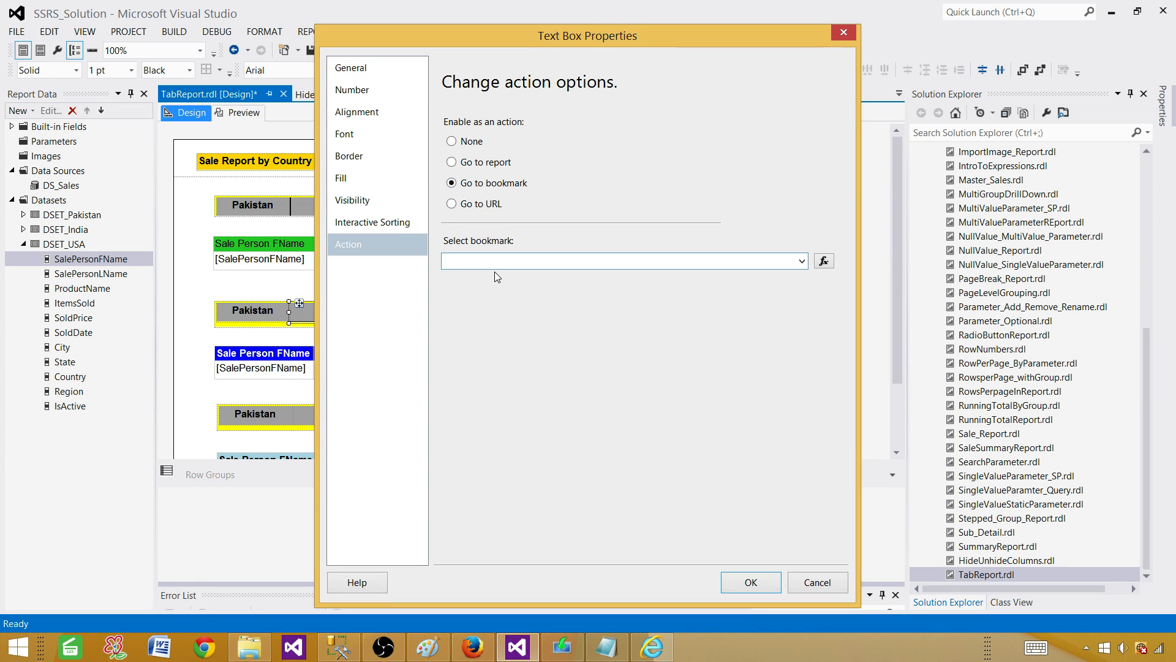
pyautogui.write('India')
pyautogui.click(751, 582)
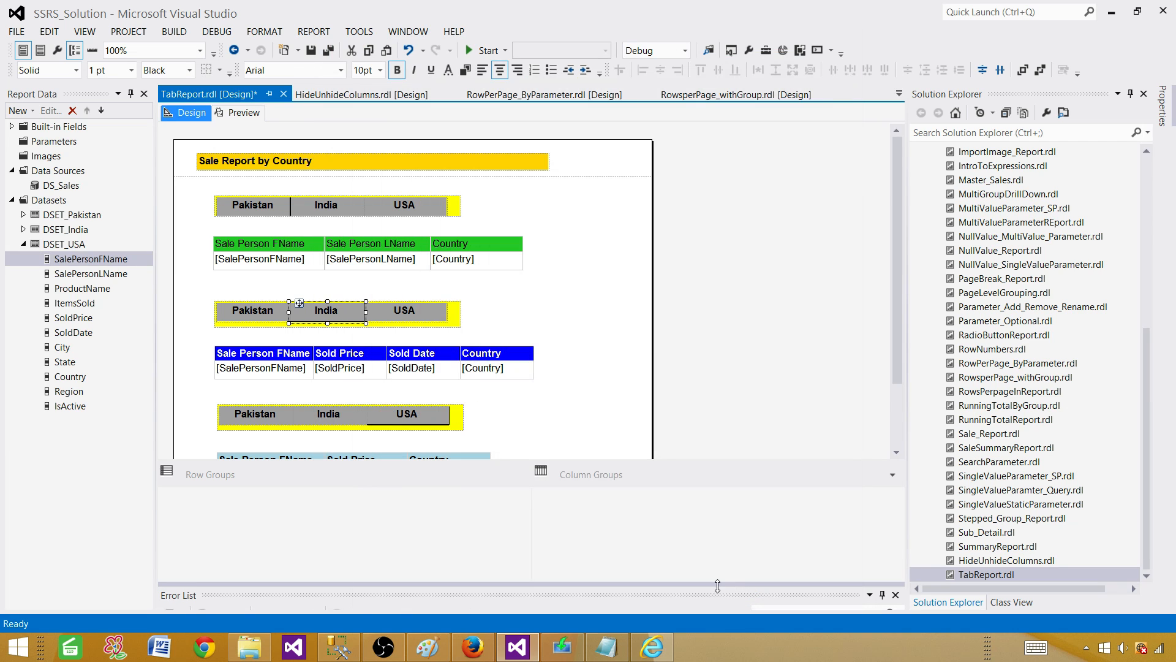
# Give the USA text box in the second tab bar a Go to bookmark action targeting the bookmark USA
pyautogui.click(438, 318)
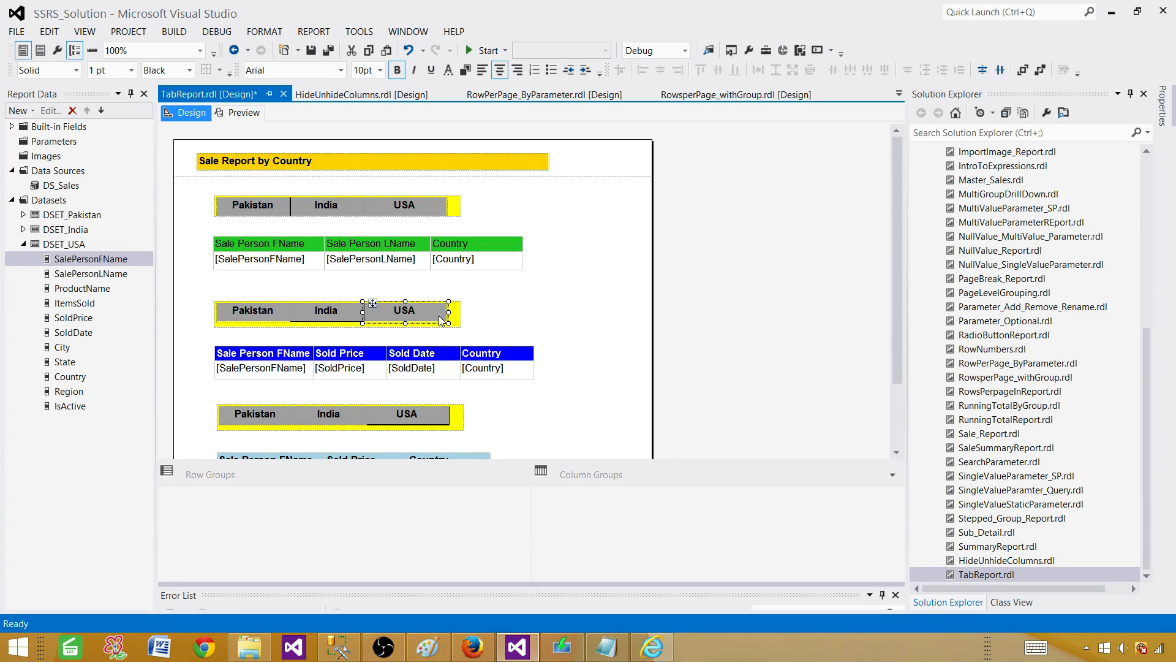
pyautogui.rightClick(439, 316)
pyautogui.click(503, 437)
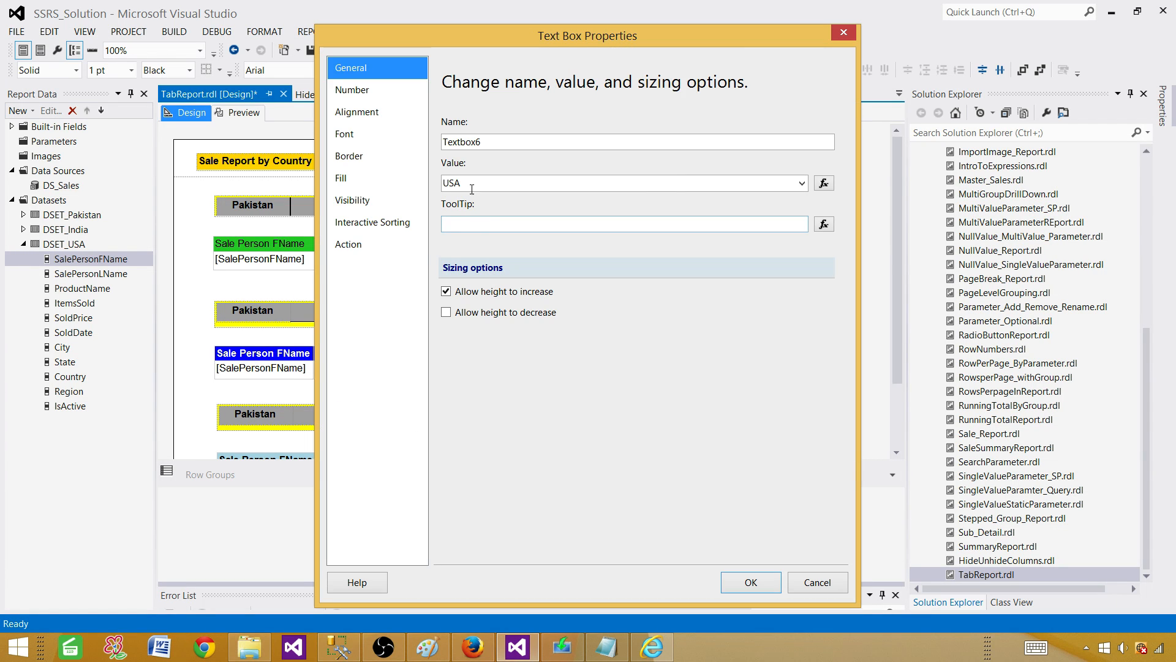
pyautogui.click(387, 255)
pyautogui.click(487, 184)
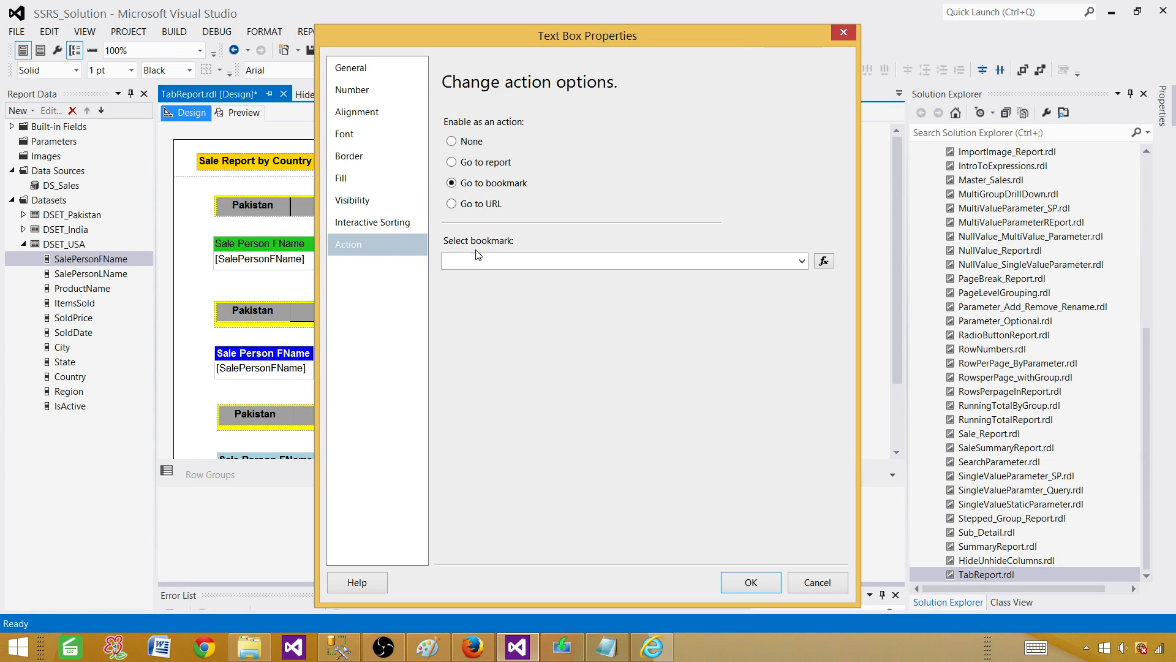
pyautogui.click(476, 268)
pyautogui.write('USA')
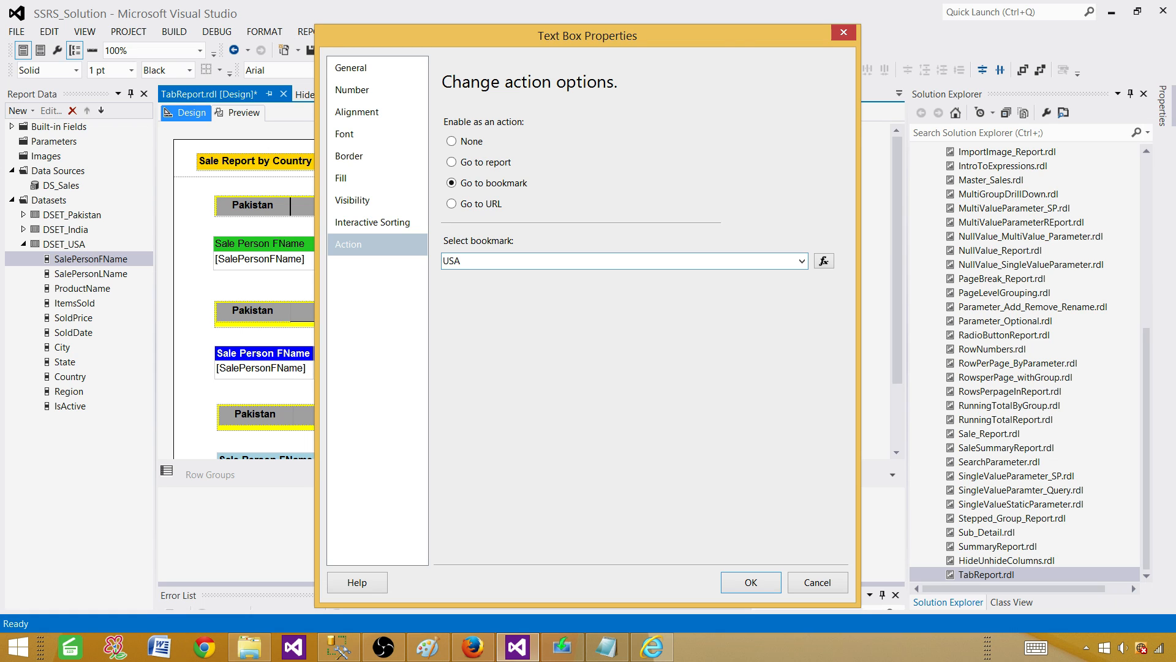
pyautogui.click(742, 586)
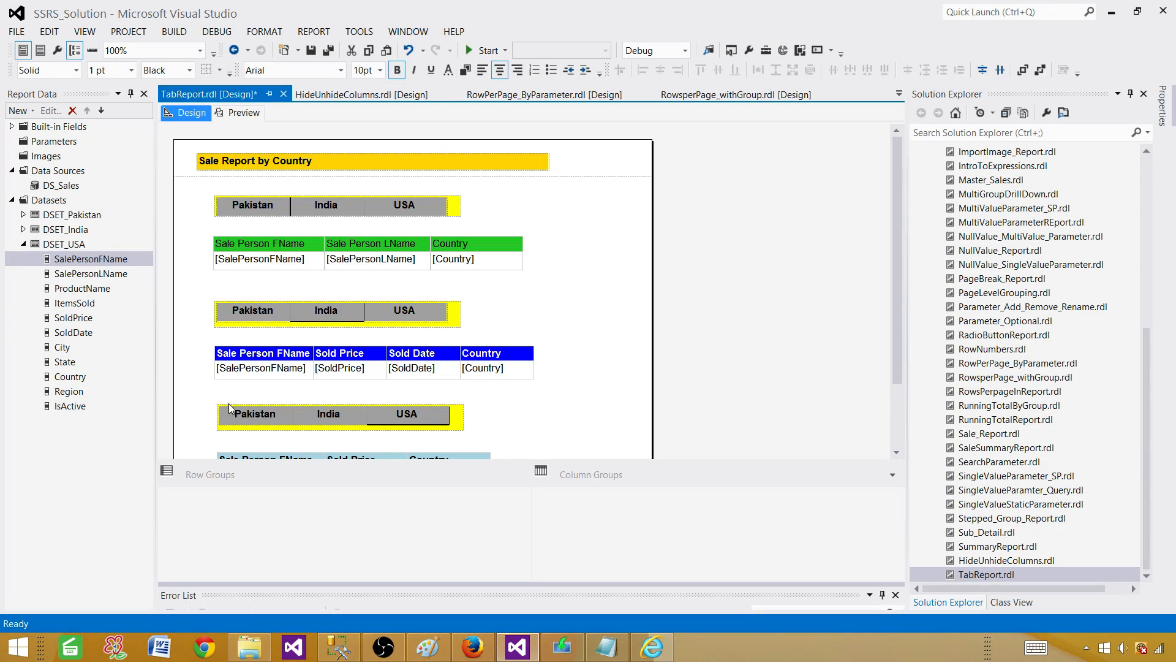
# Give the Pakistan text box in the third tab bar a Go to bookmark action targeting the bookmark Pakistan
pyautogui.click(265, 417)
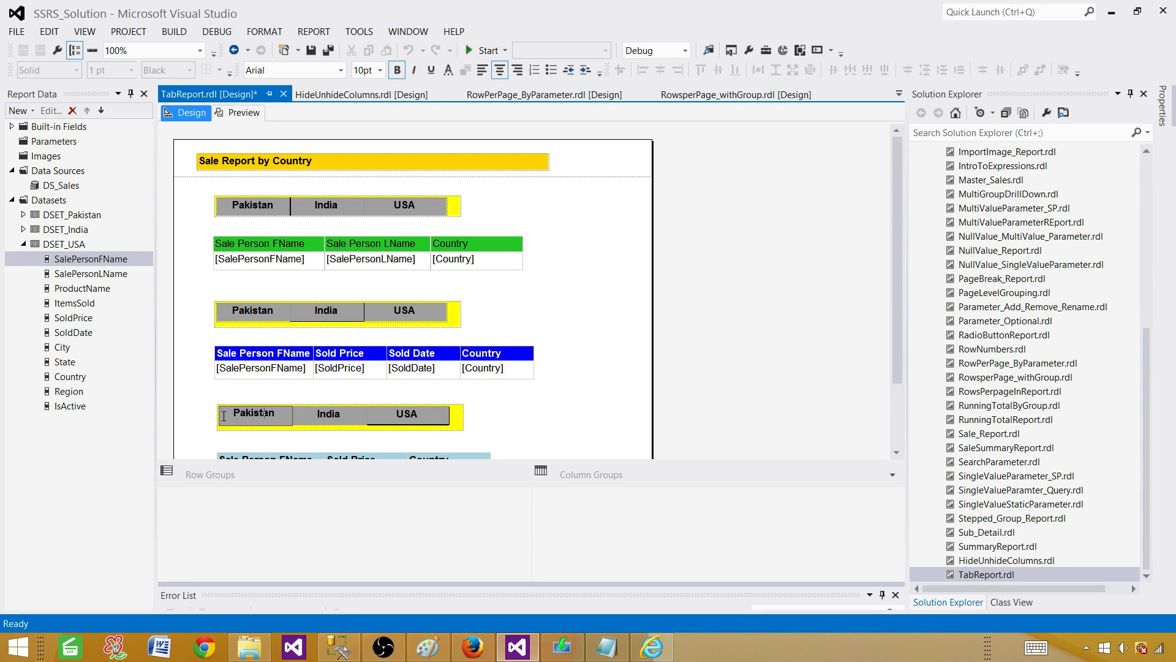
pyautogui.rightClick(287, 421)
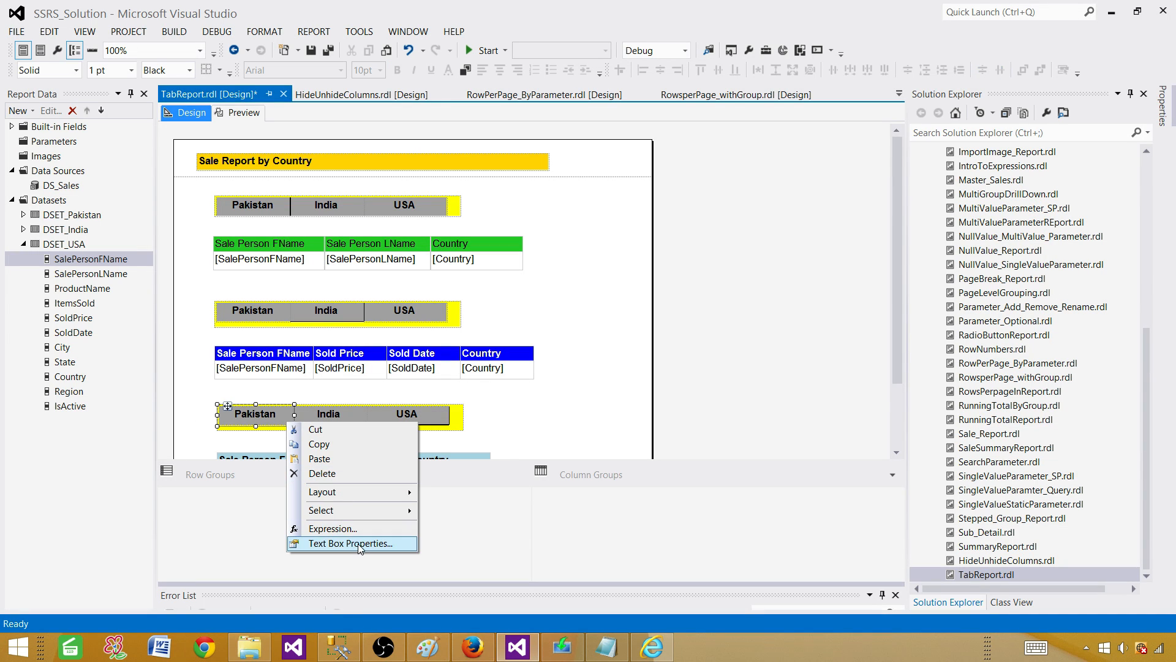
pyautogui.click(351, 543)
pyautogui.click(368, 244)
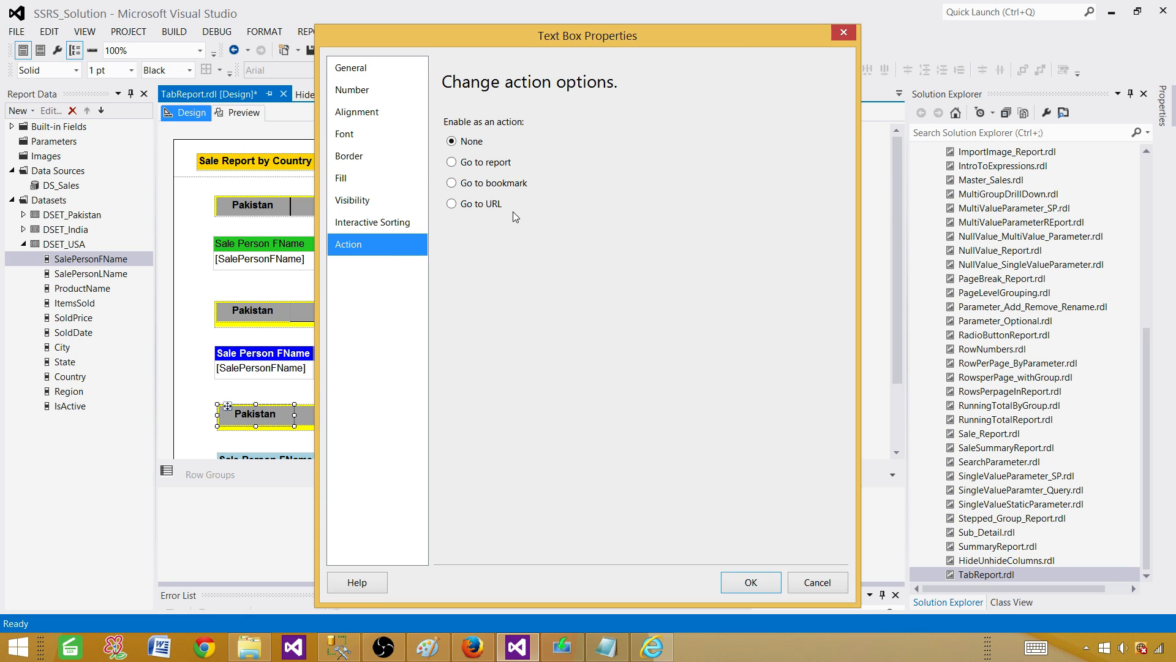
pyautogui.click(451, 182)
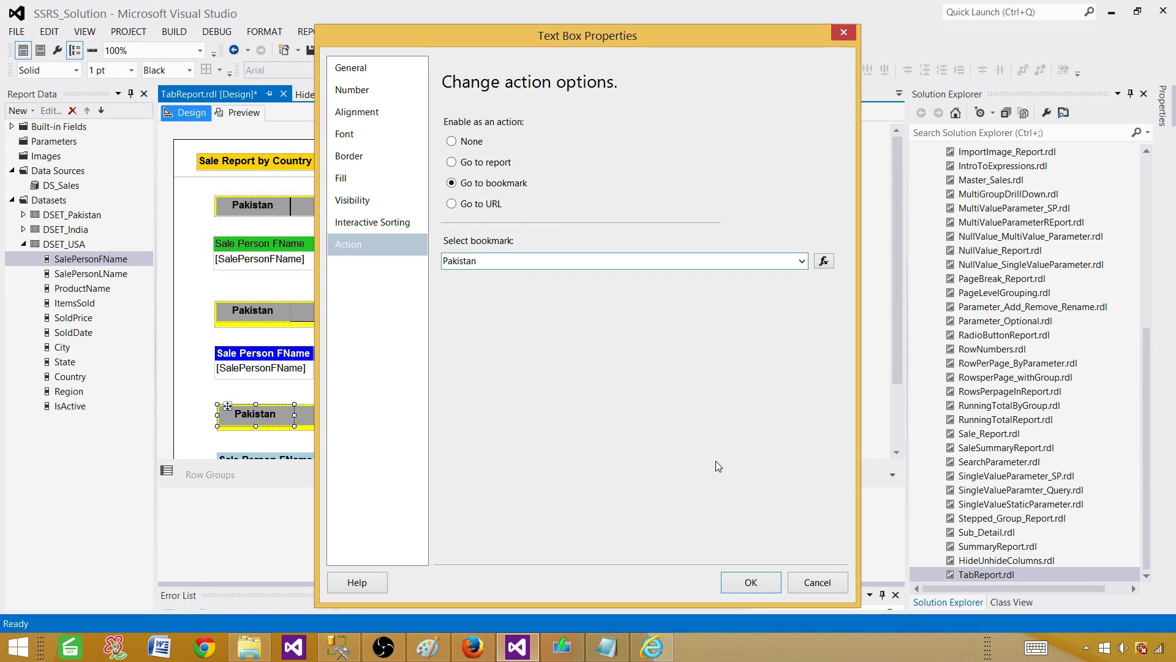
pyautogui.click(769, 586)
# Give the India text box in the third tab bar a Go to bookmark action targeting the bookmark India
pyautogui.rightClick(357, 421)
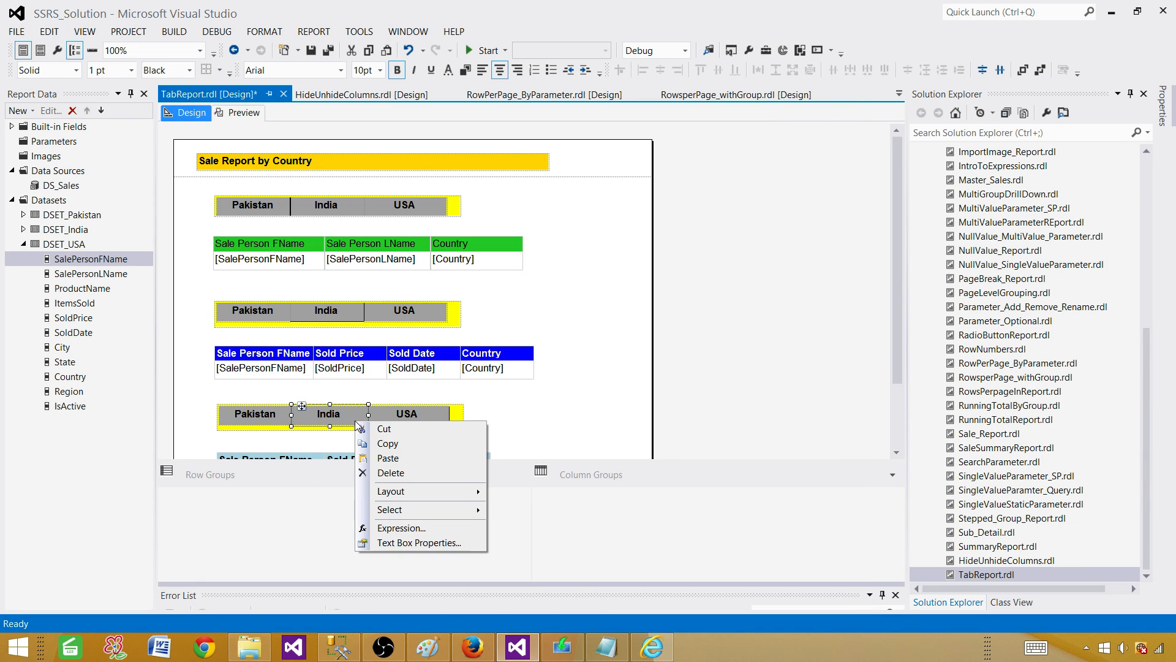
pyautogui.click(419, 541)
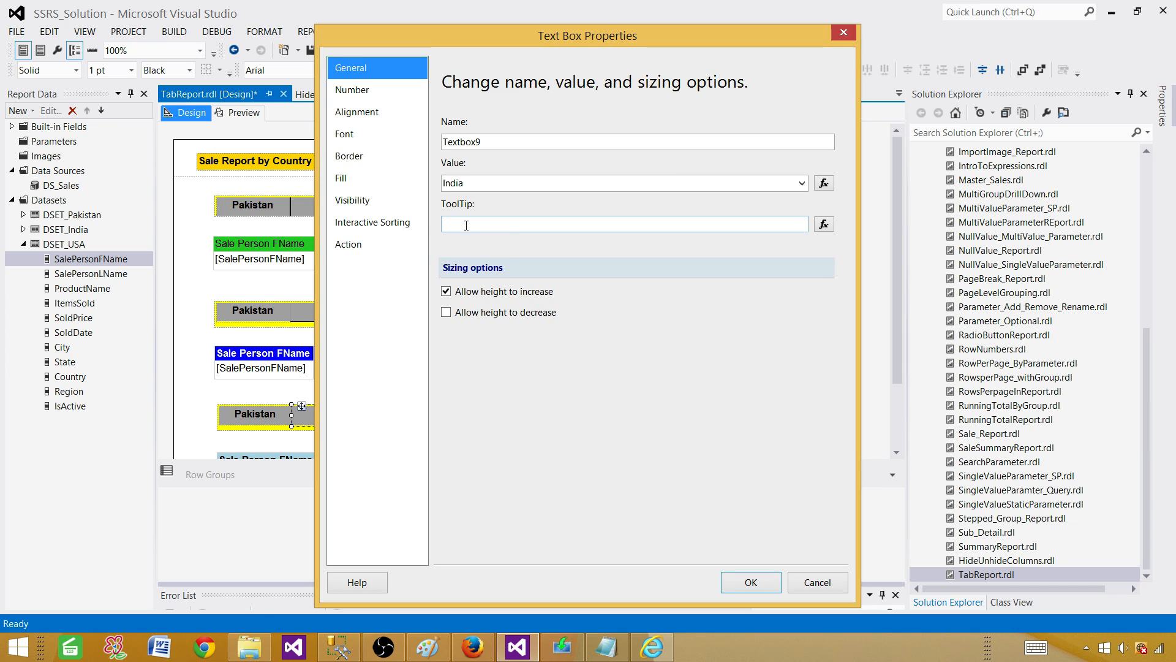
pyautogui.click(365, 244)
pyautogui.click(484, 184)
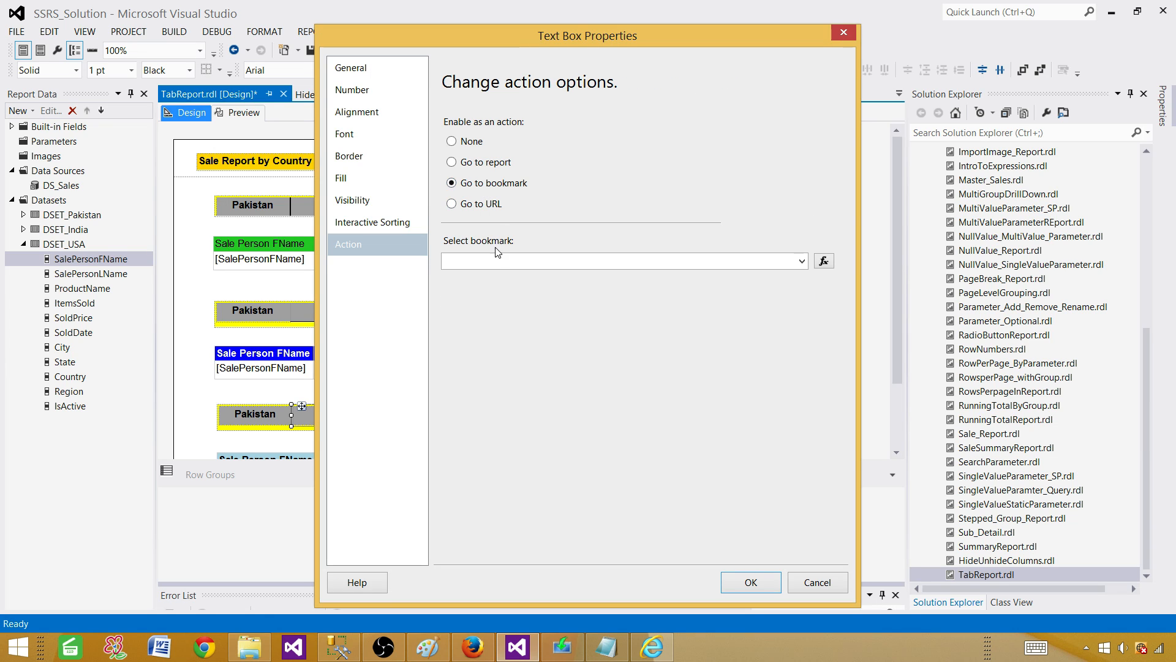
pyautogui.click(493, 264)
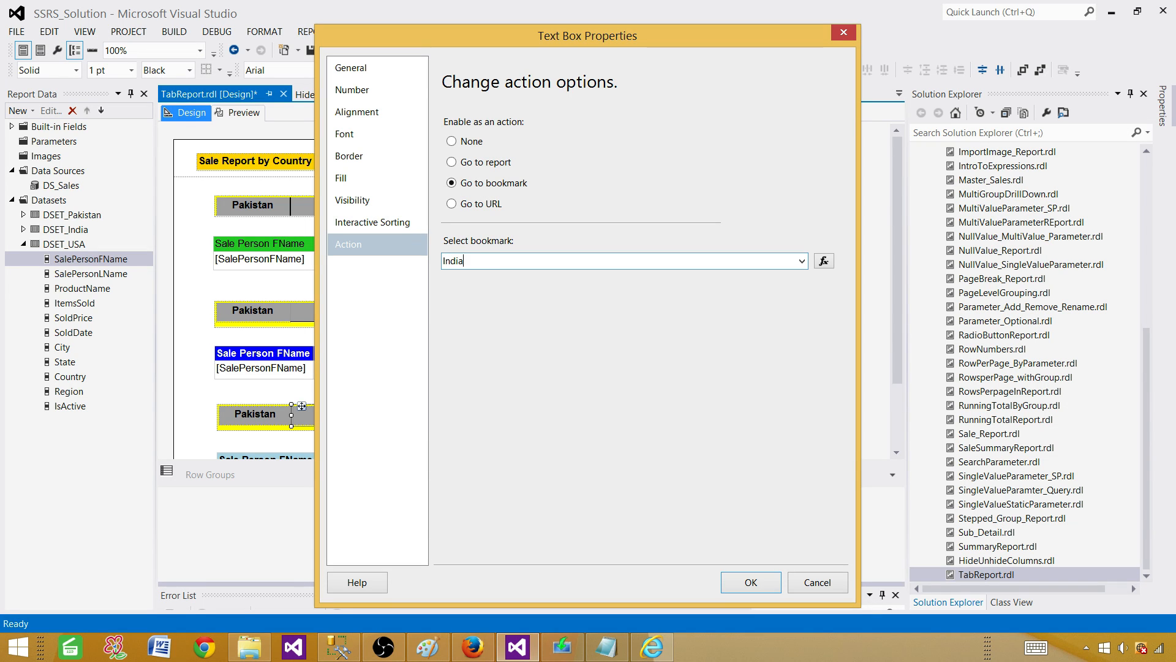
pyautogui.click(755, 591)
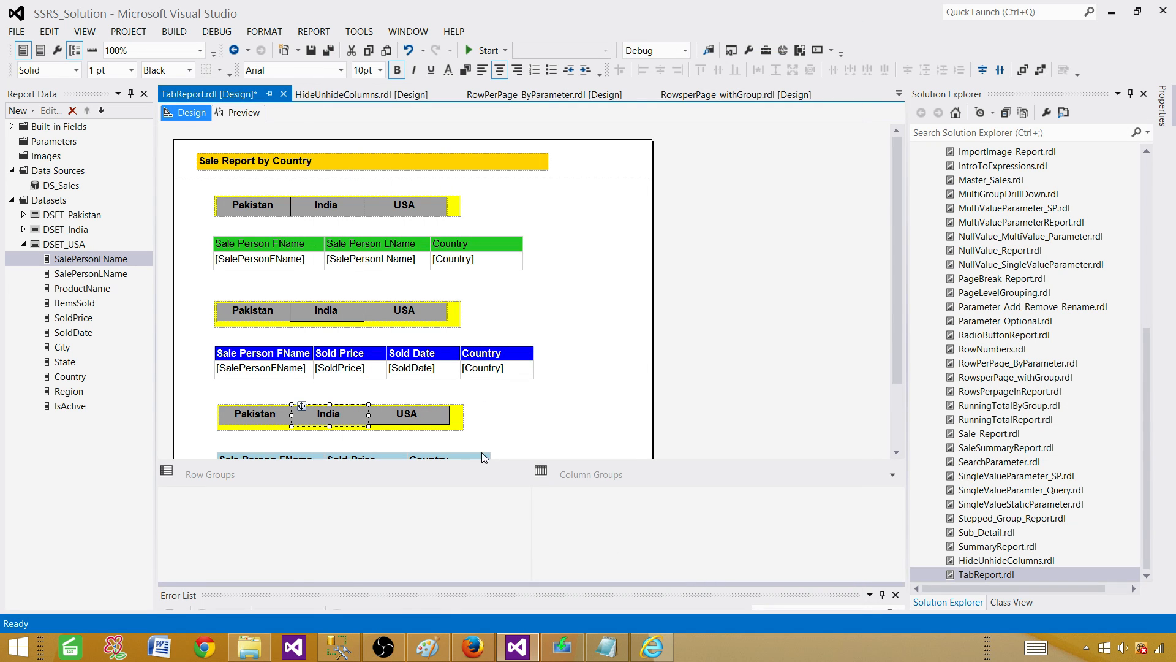
# Give the USA text box in the third tab bar a Go to bookmark action targeting the bookmark USA
pyautogui.click(489, 421)
pyautogui.click(443, 421)
pyautogui.rightClick(445, 424)
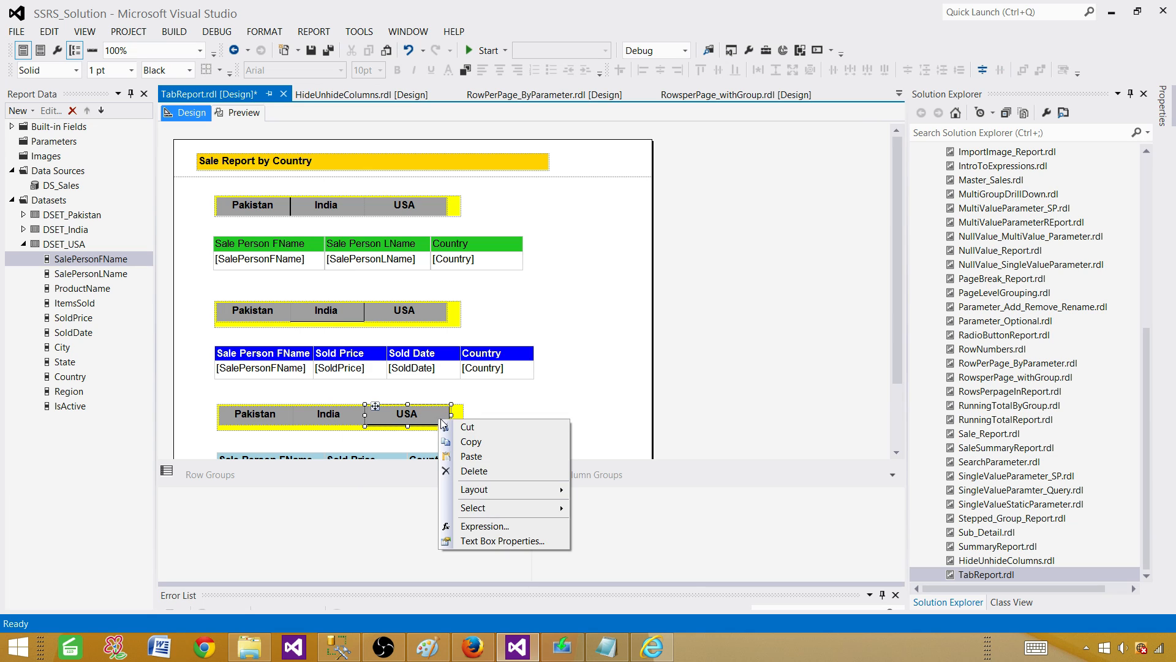
pyautogui.click(499, 538)
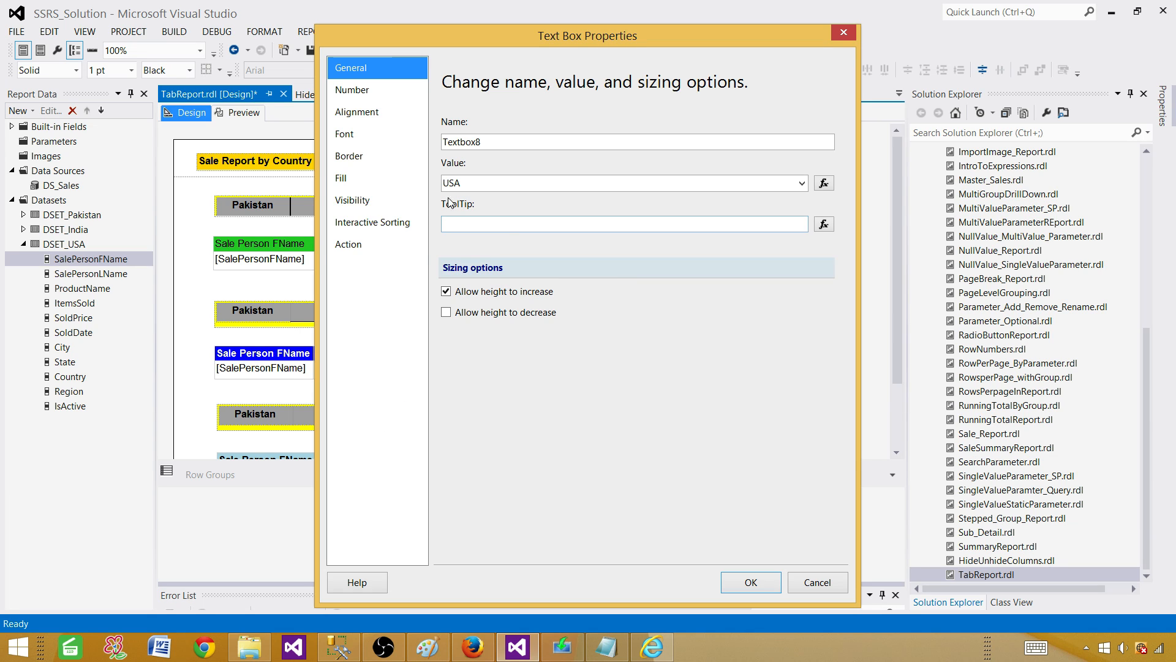
pyautogui.click(347, 244)
pyautogui.click(490, 184)
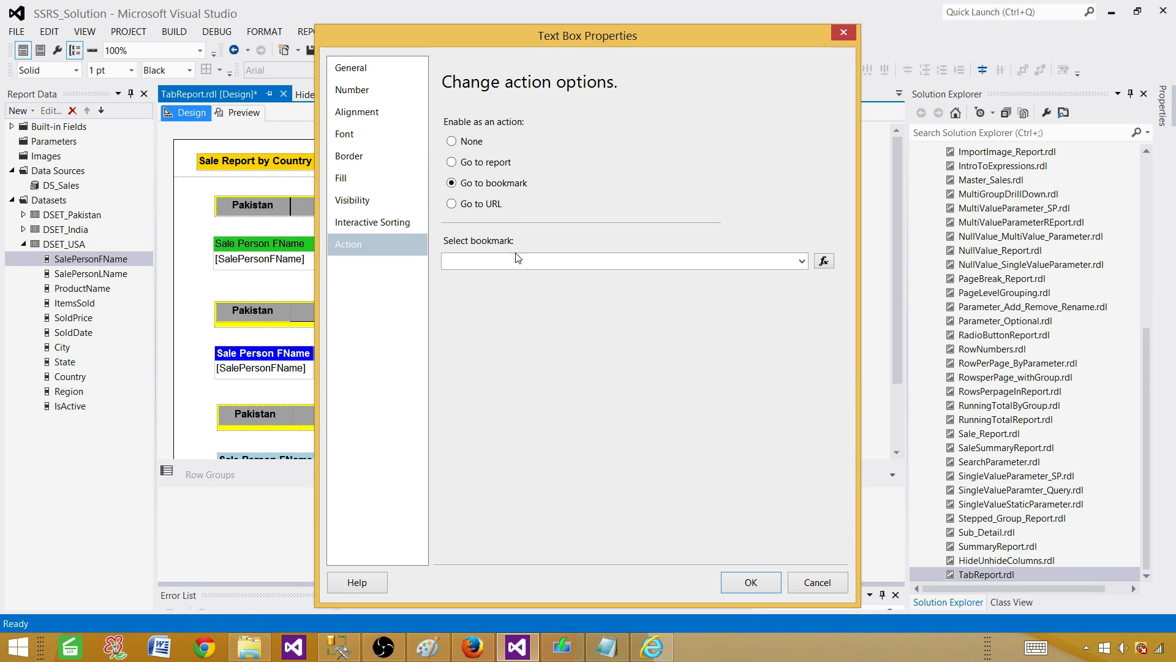
pyautogui.click(509, 260)
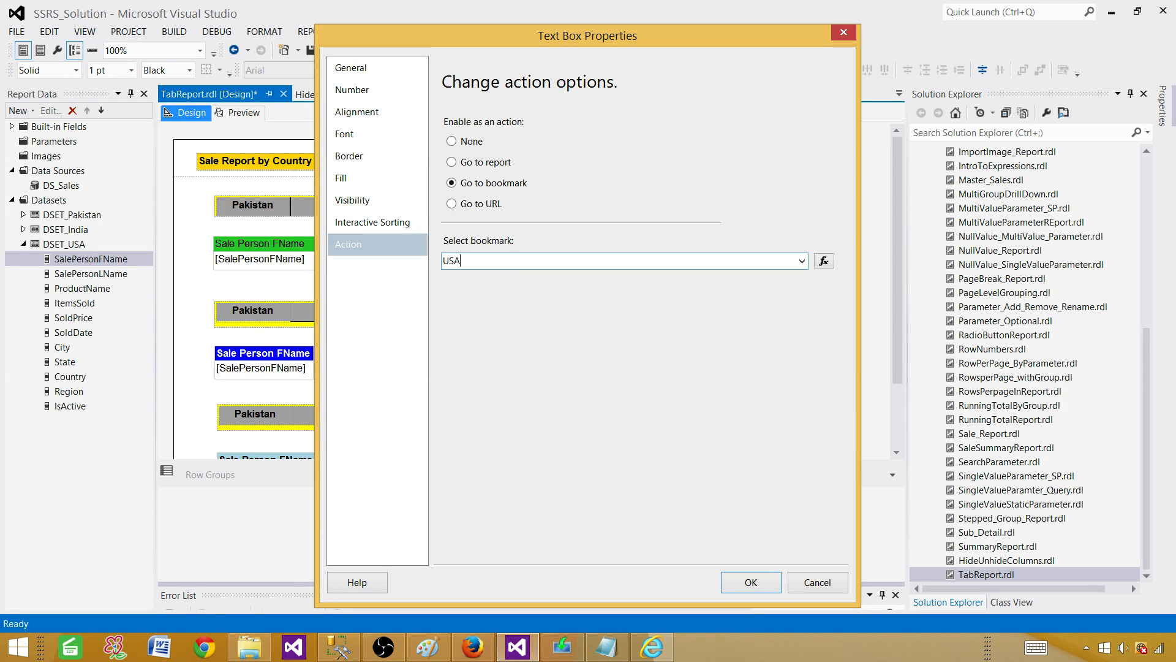
pyautogui.click(749, 582)
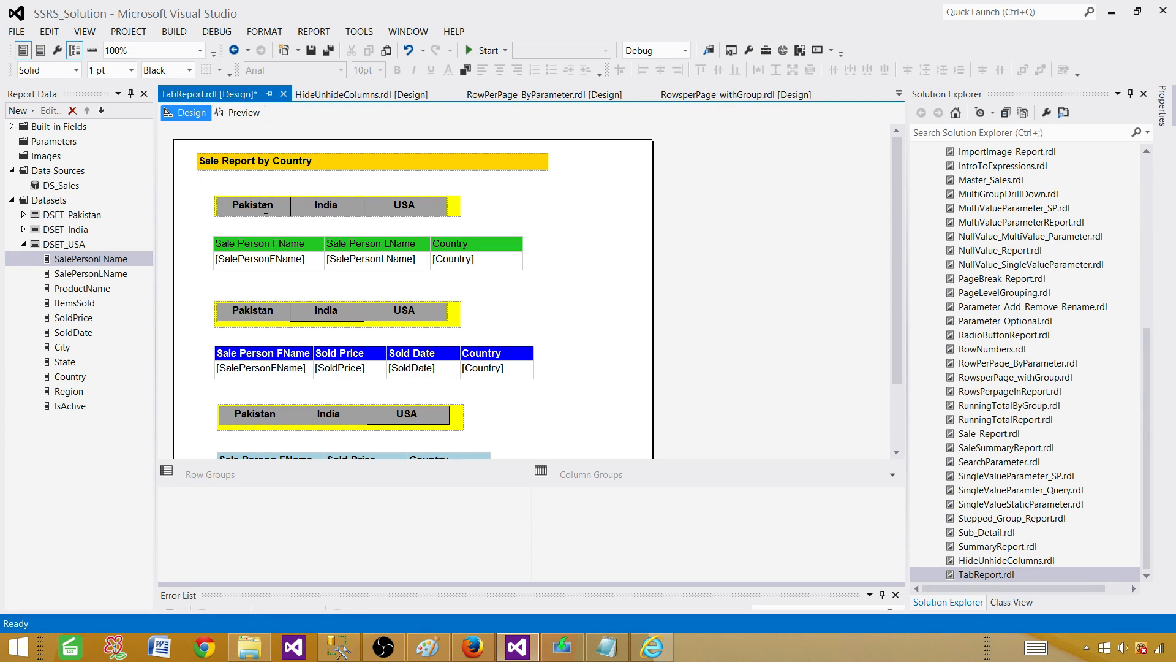
# Preview the report and test the Pakistan, India and USA tabs by jumping back and forth between their pages
pyautogui.click(256, 116)
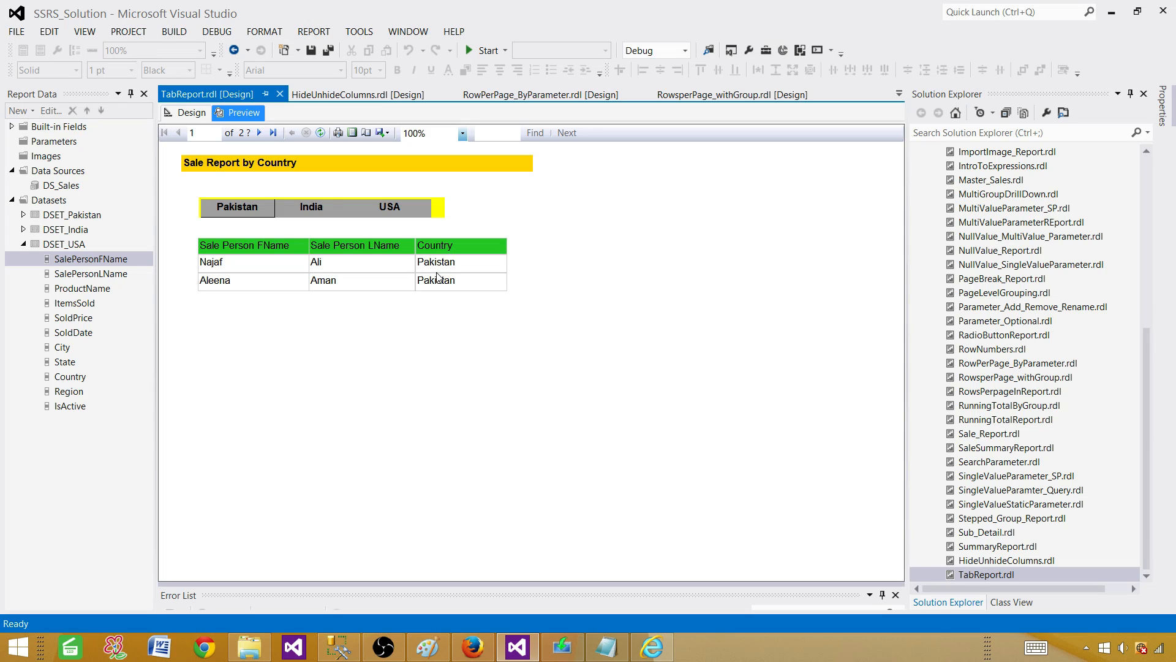
pyautogui.click(266, 215)
pyautogui.click(313, 208)
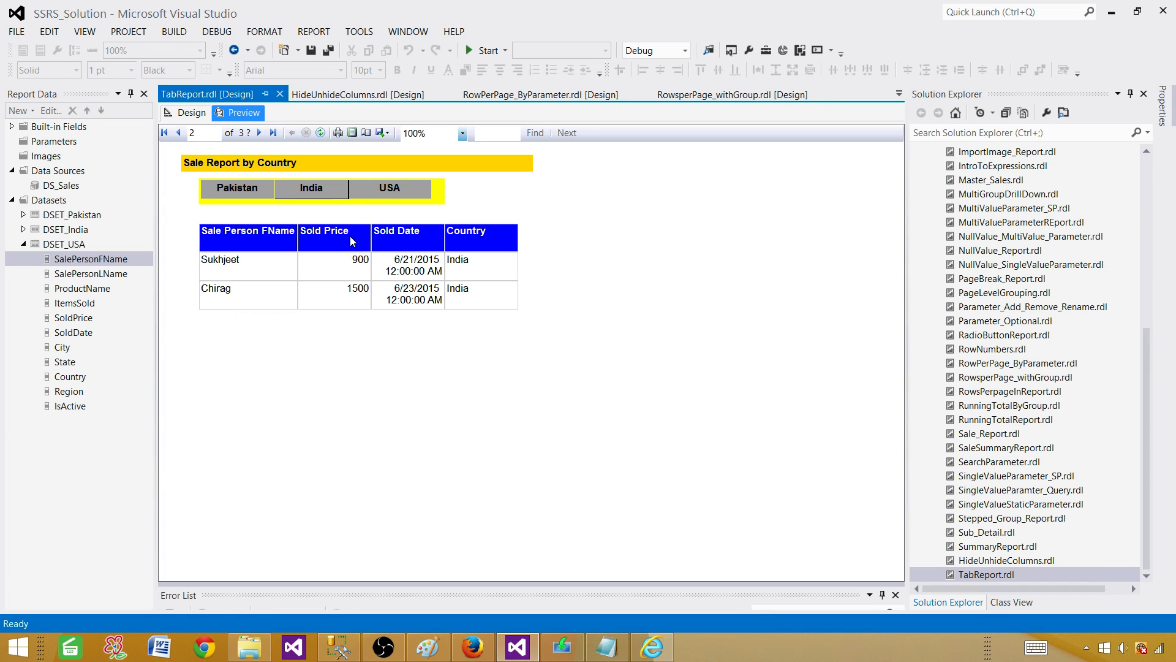
pyautogui.click(382, 194)
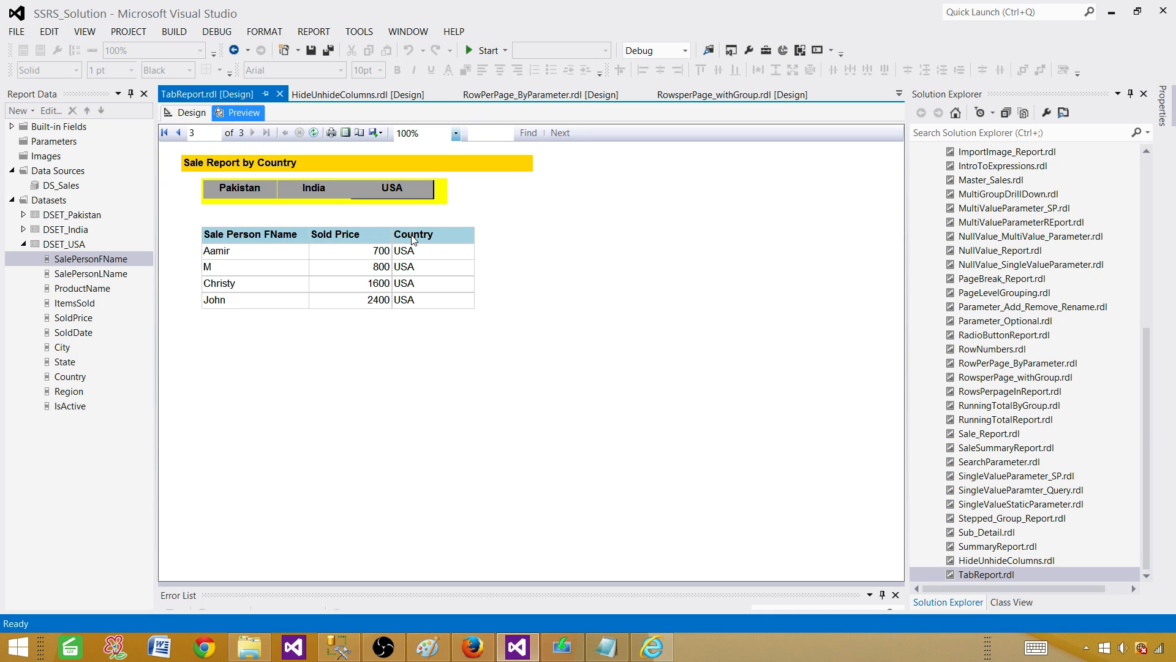
pyautogui.click(311, 187)
pyautogui.click(258, 194)
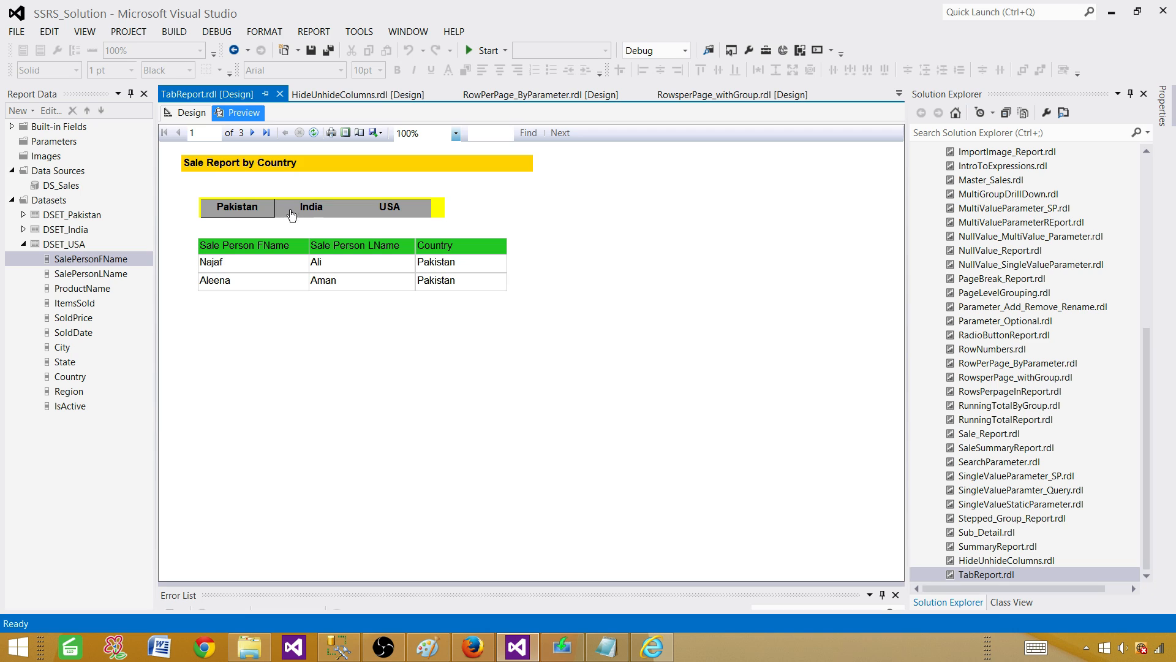
pyautogui.click(313, 209)
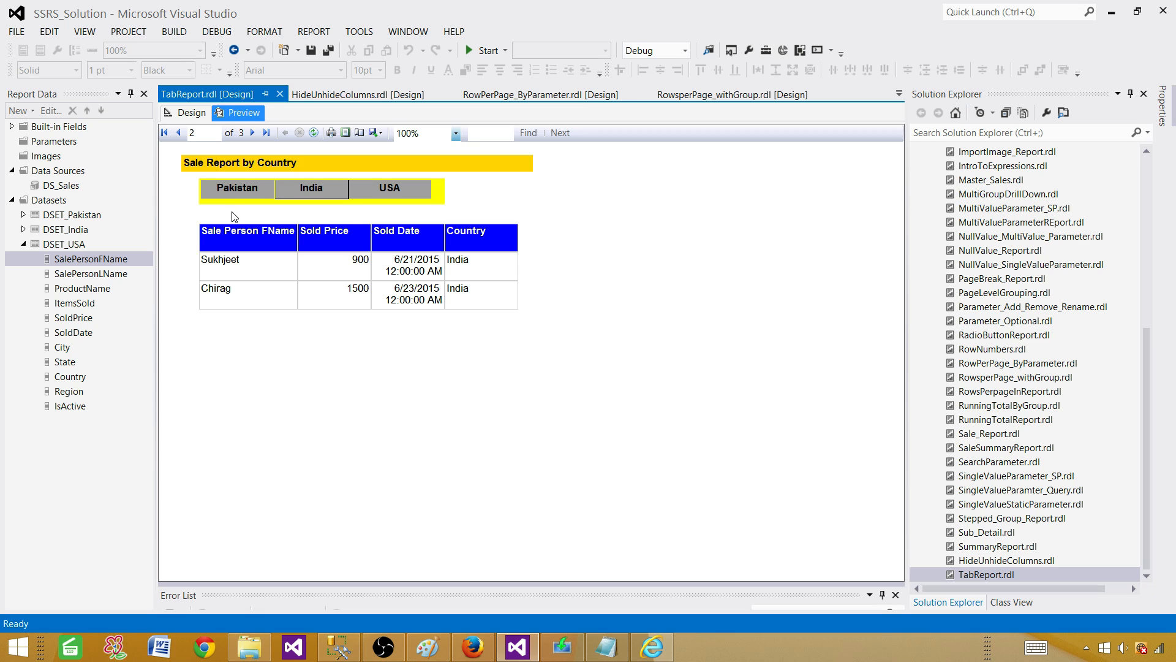
pyautogui.click(391, 195)
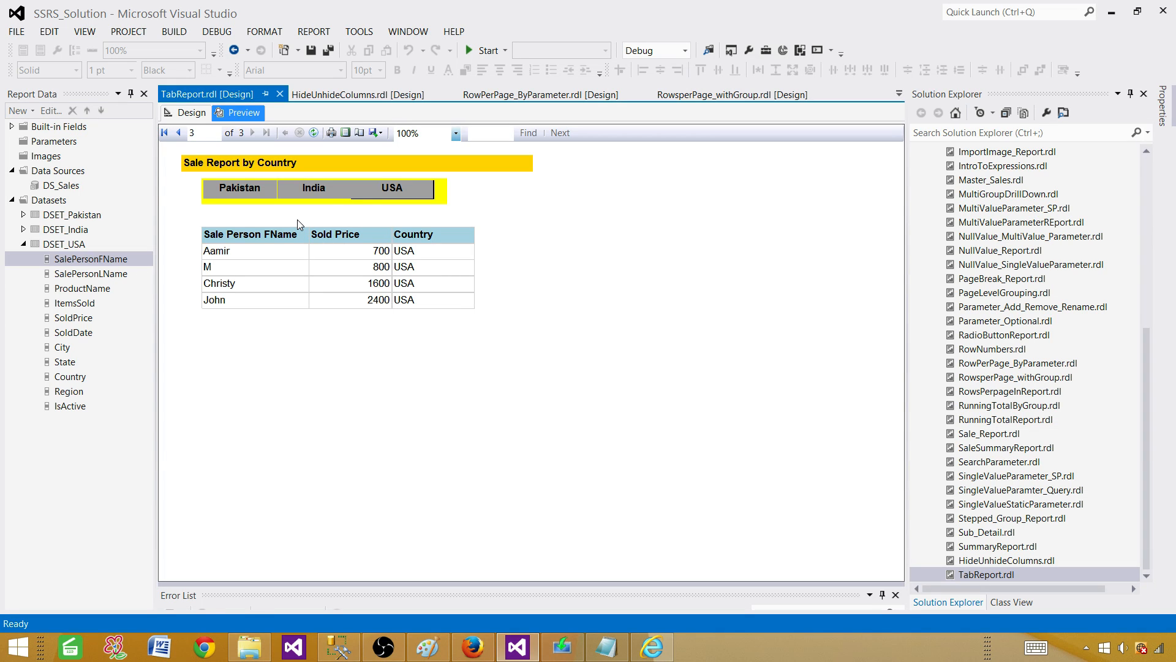
pyautogui.click(323, 192)
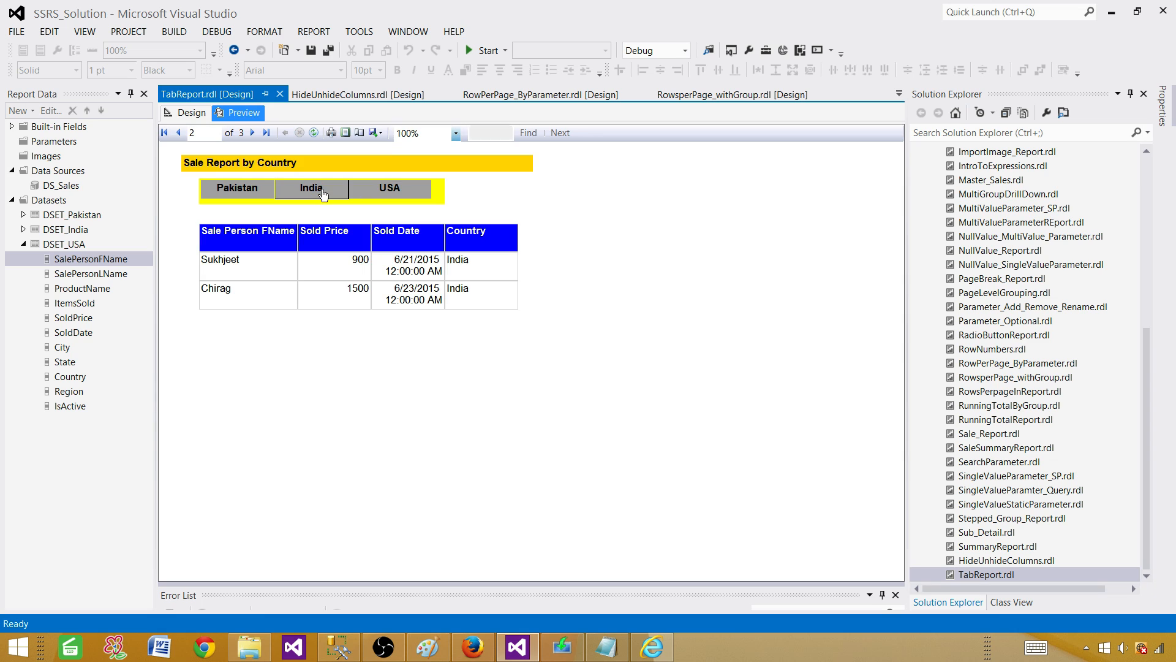
pyautogui.click(249, 192)
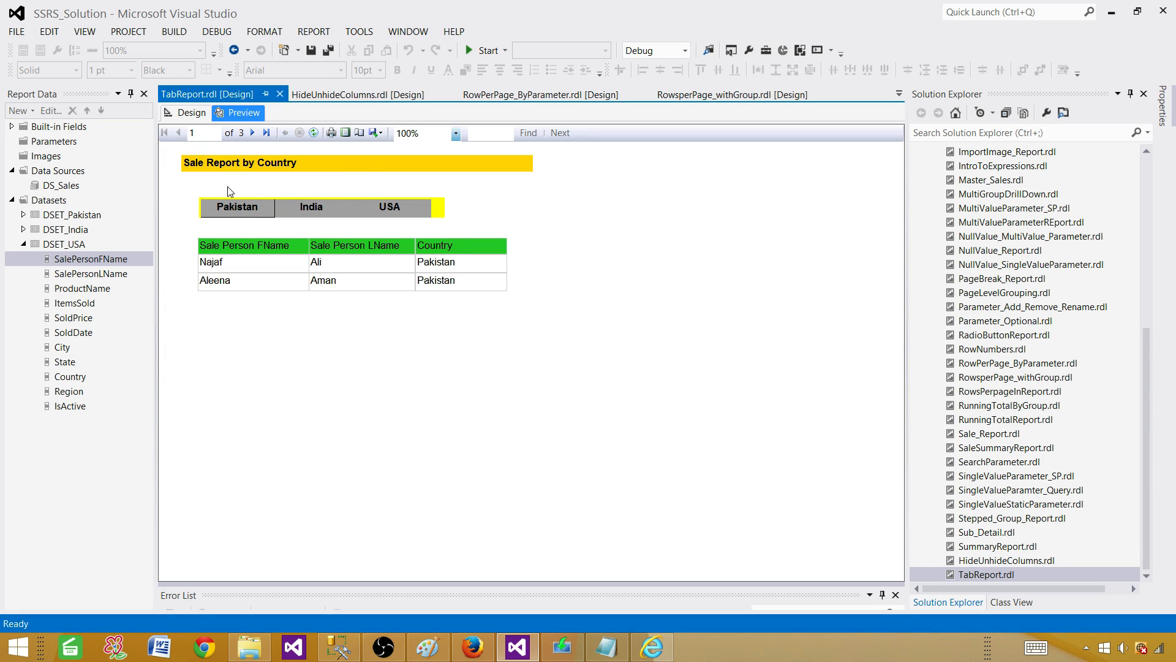
# Return to the report design and move the first tab bar up beneath the report title, aligned with the title's left edge
pyautogui.click(192, 112)
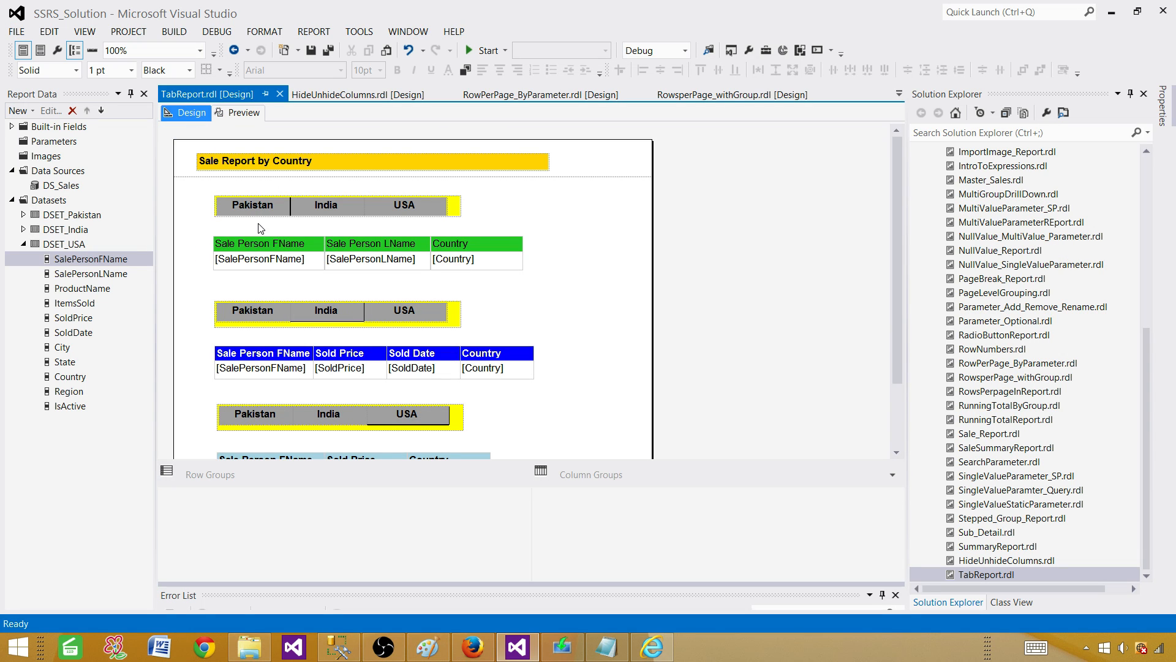
pyautogui.click(229, 203)
pyautogui.click(455, 215)
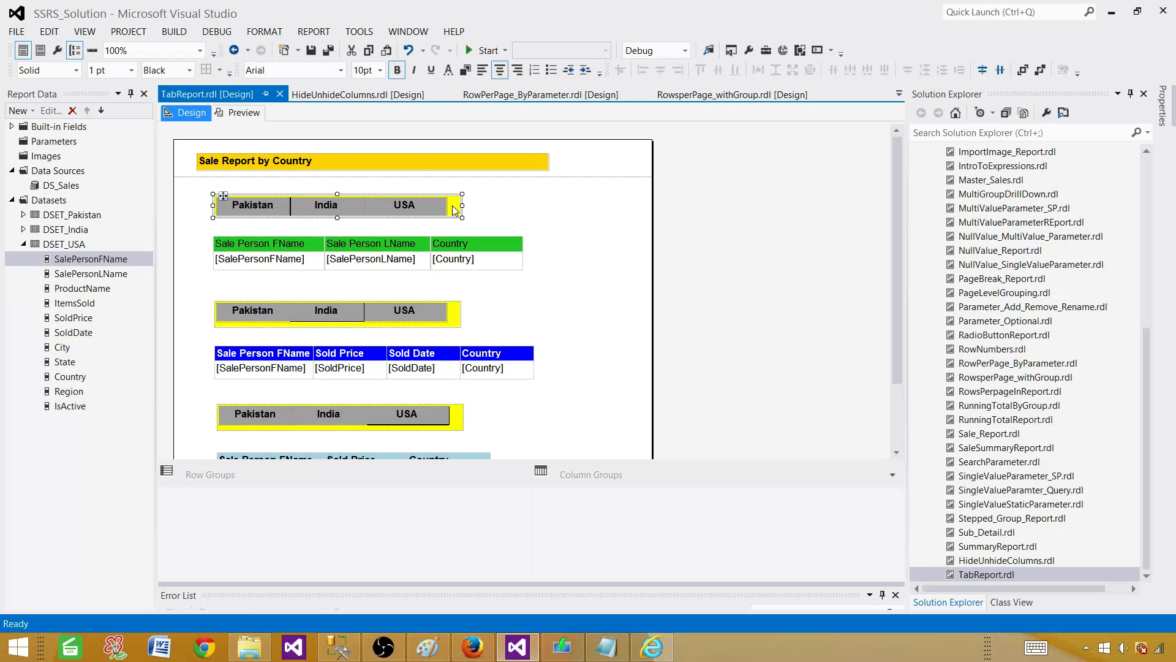
pyautogui.click(459, 205)
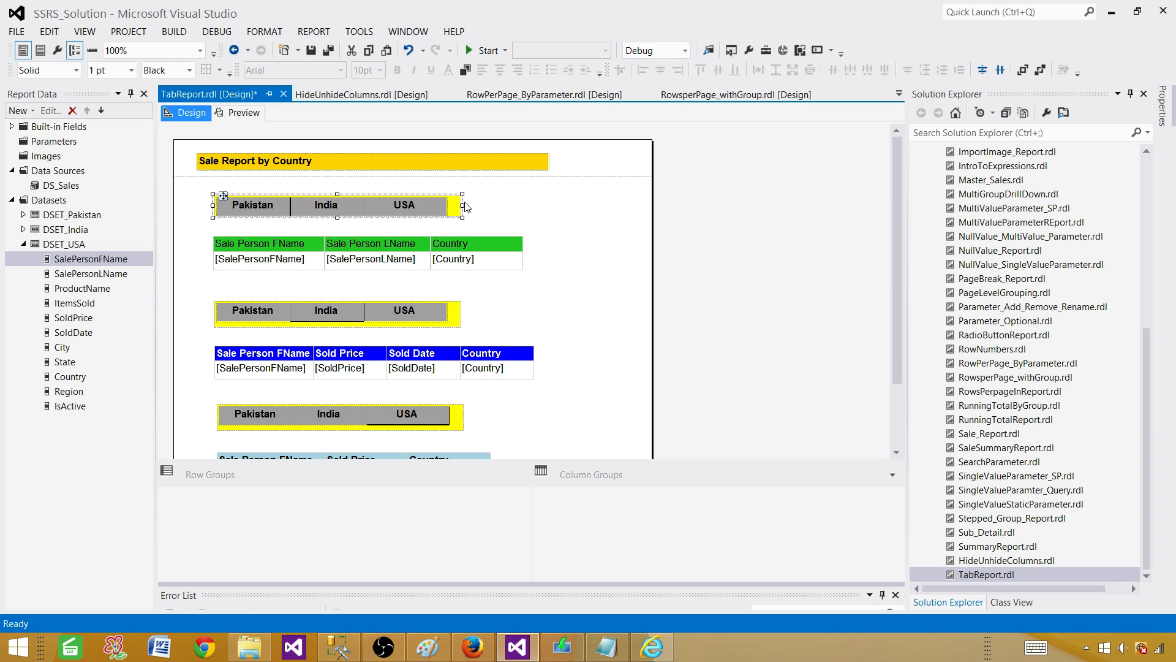
pyautogui.press('Up')
pyautogui.press('Up')
pyautogui.press('Up')
pyautogui.press('Up')
pyautogui.press('Up')
pyautogui.press('Up')
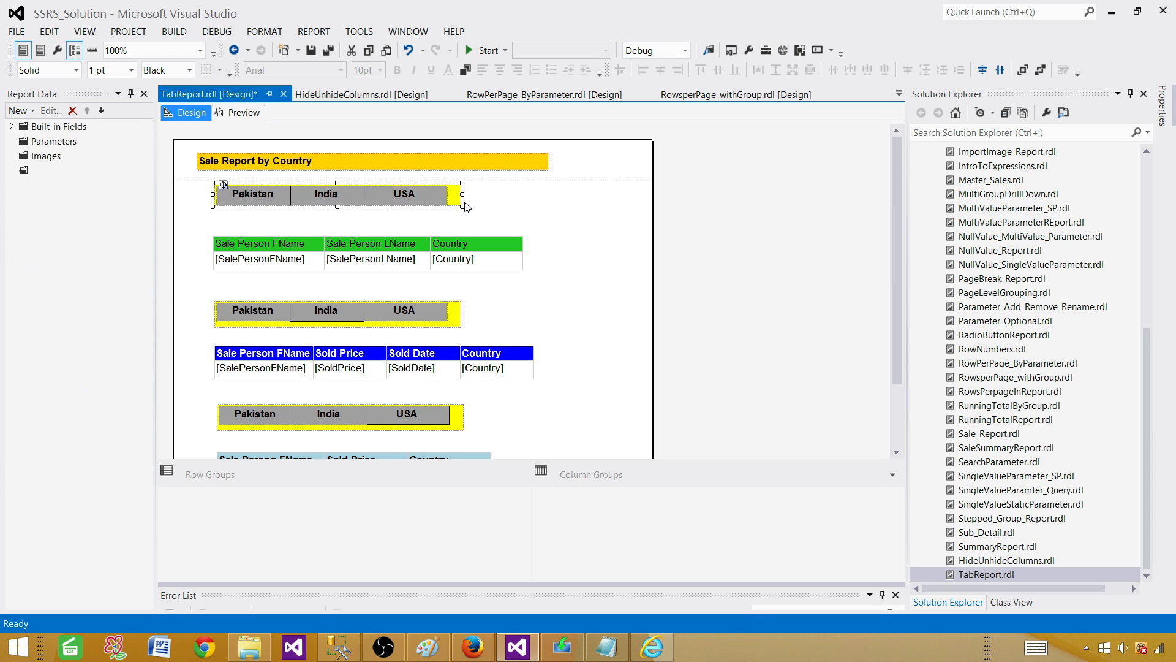
pyautogui.press('Left')
pyautogui.press('Left')
pyautogui.press('Left')
pyautogui.press('Left')
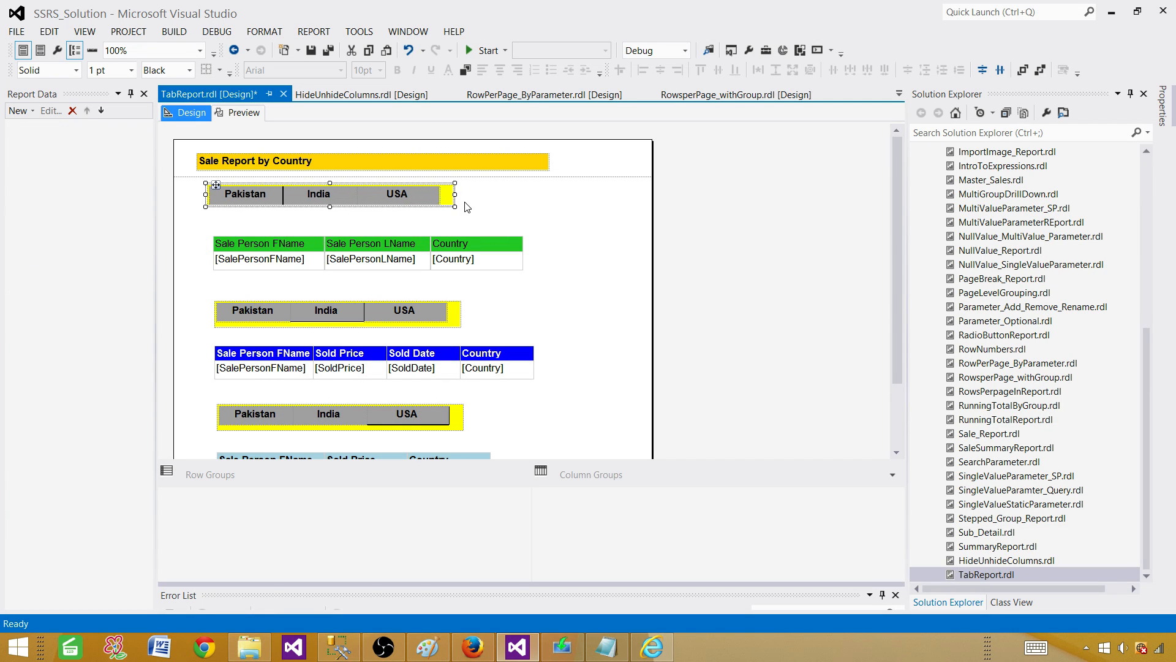
pyautogui.press('Left')
pyautogui.press('Left')
pyautogui.press('Left')
pyautogui.press('Left')
pyautogui.press('Left')
pyautogui.press('Left')
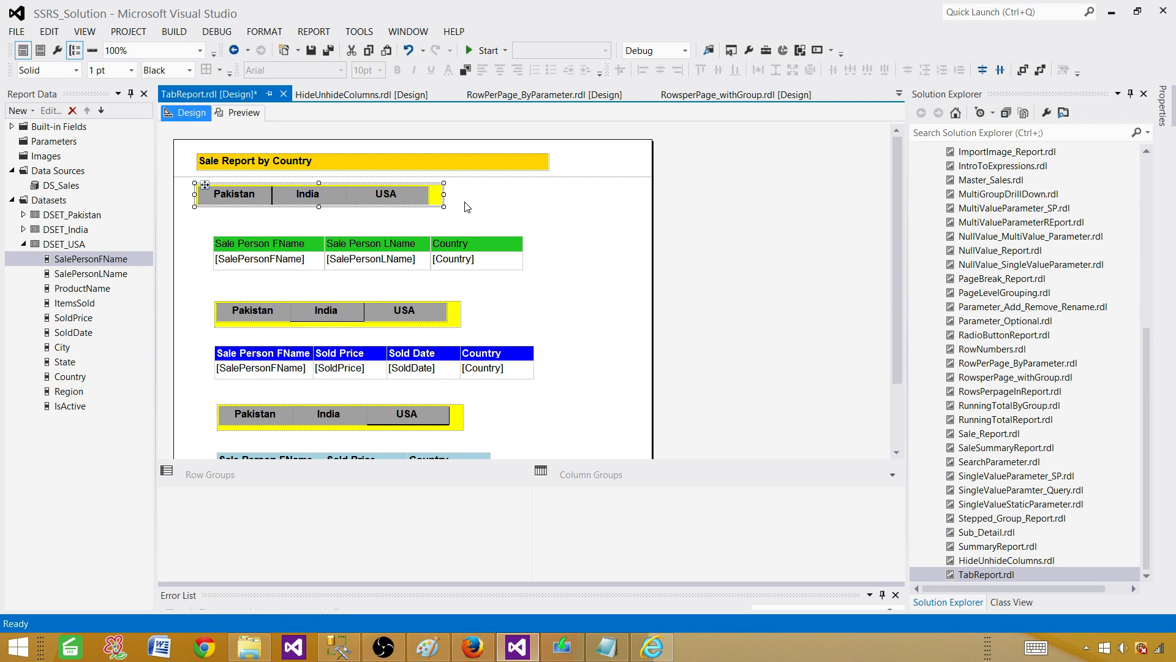
pyautogui.press('Up')
pyautogui.press('Up')
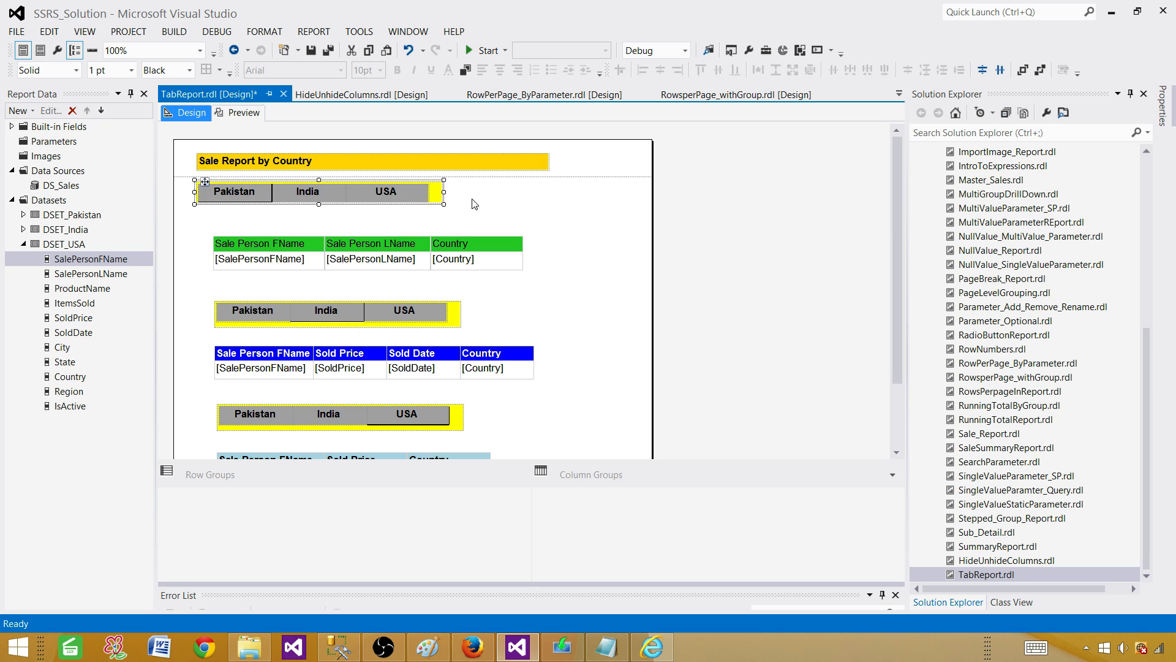
# Move the green-header Pakistan table up to just below the first tab bar, aligned with the bar's left edge
pyautogui.click(451, 223)
pyautogui.click(221, 243)
pyautogui.click(207, 230)
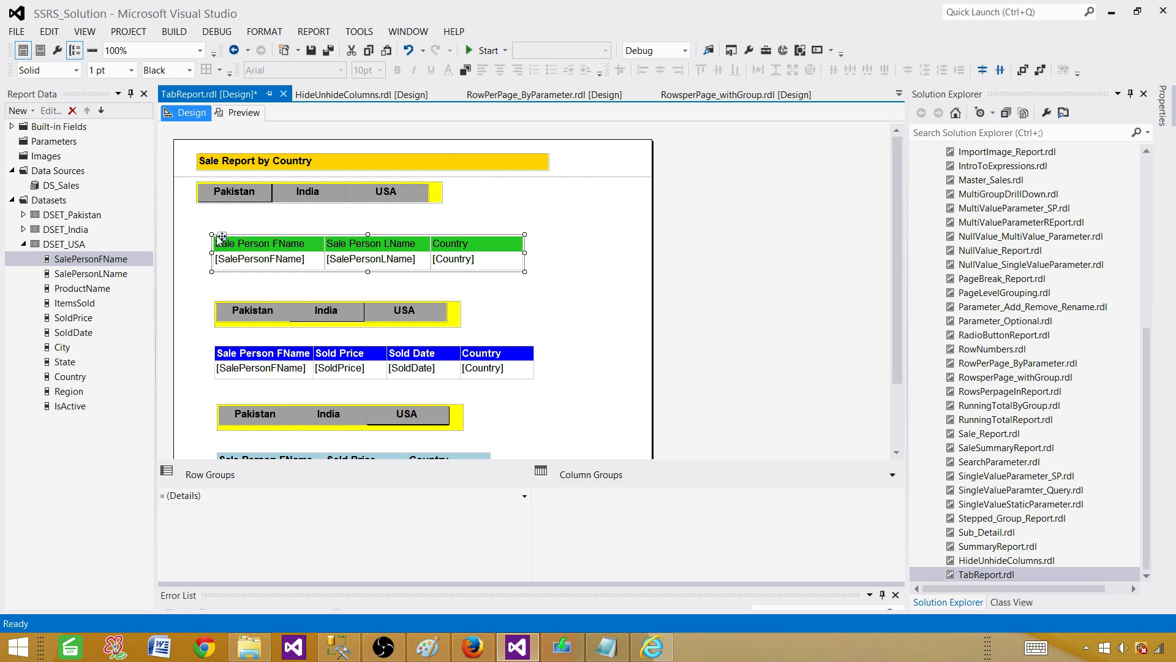
pyautogui.moveTo(219, 239); pyautogui.dragTo(205, 211)
pyautogui.click(279, 288)
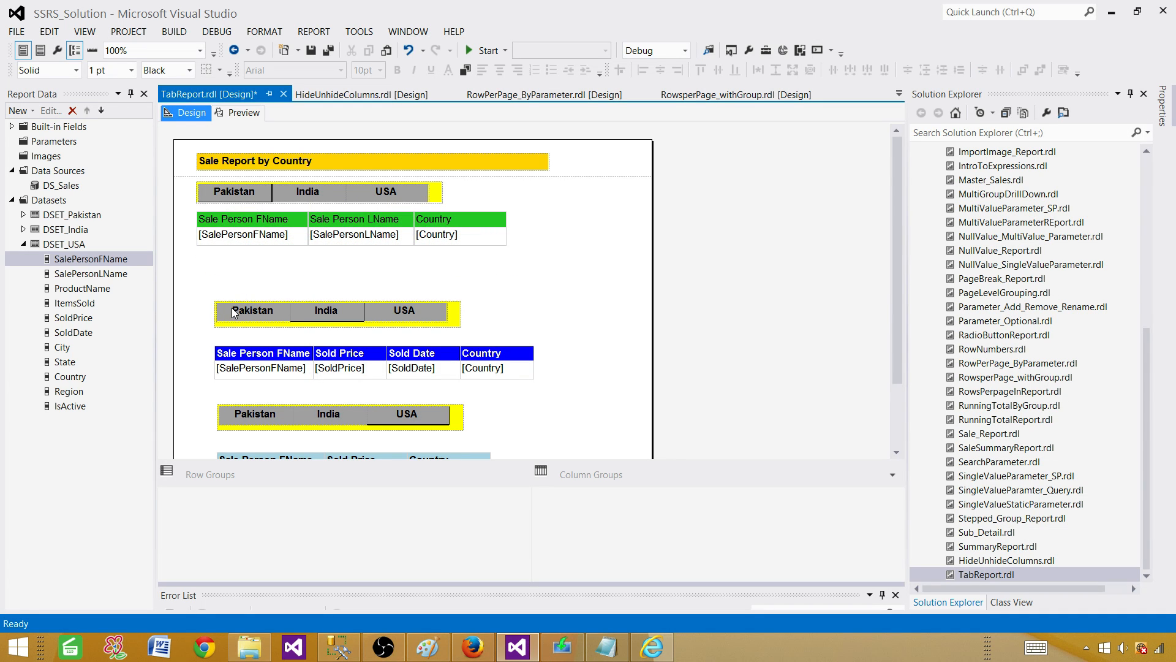
# Move the second tab bar up to just below the green-header table, aligned with the table's left edge
pyautogui.click(240, 311)
pyautogui.click(456, 322)
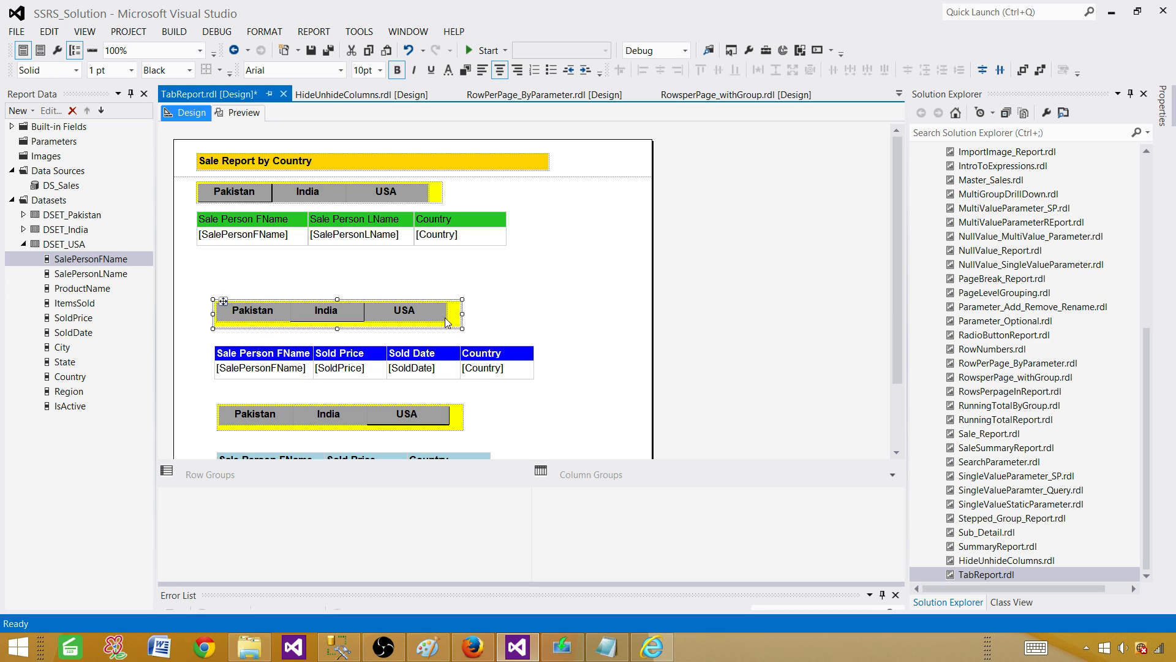
pyautogui.moveTo(223, 299); pyautogui.dragTo(208, 257)
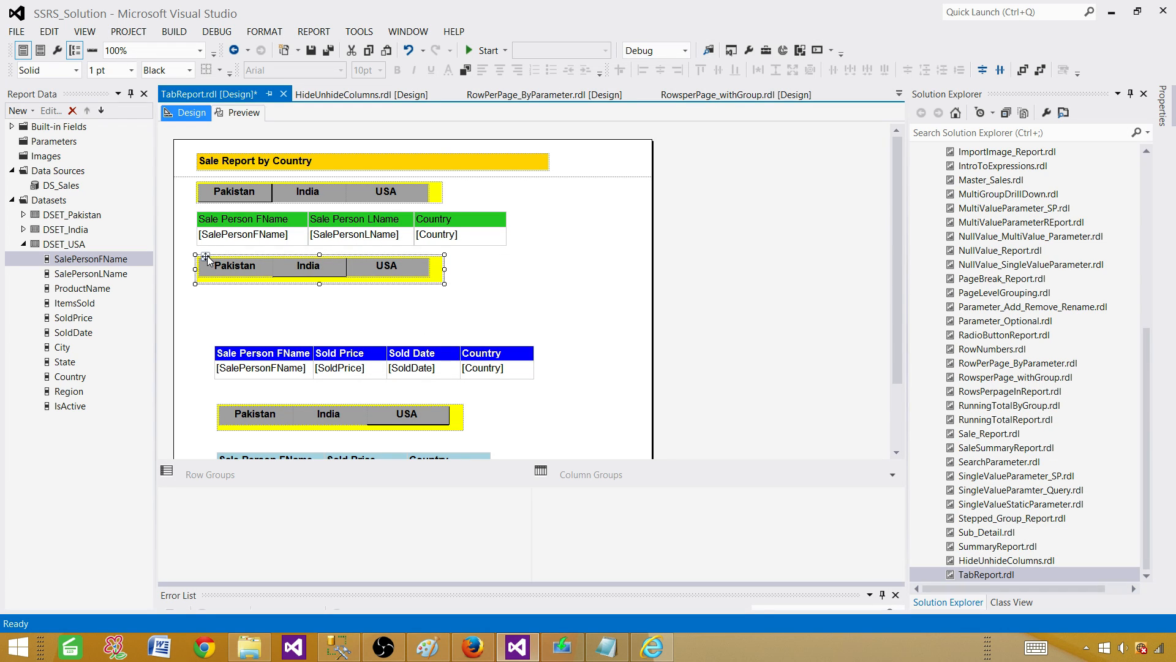
# Move the blue-header India table up to just below the second tab bar, lined up near the bar's left edge
pyautogui.click(228, 351)
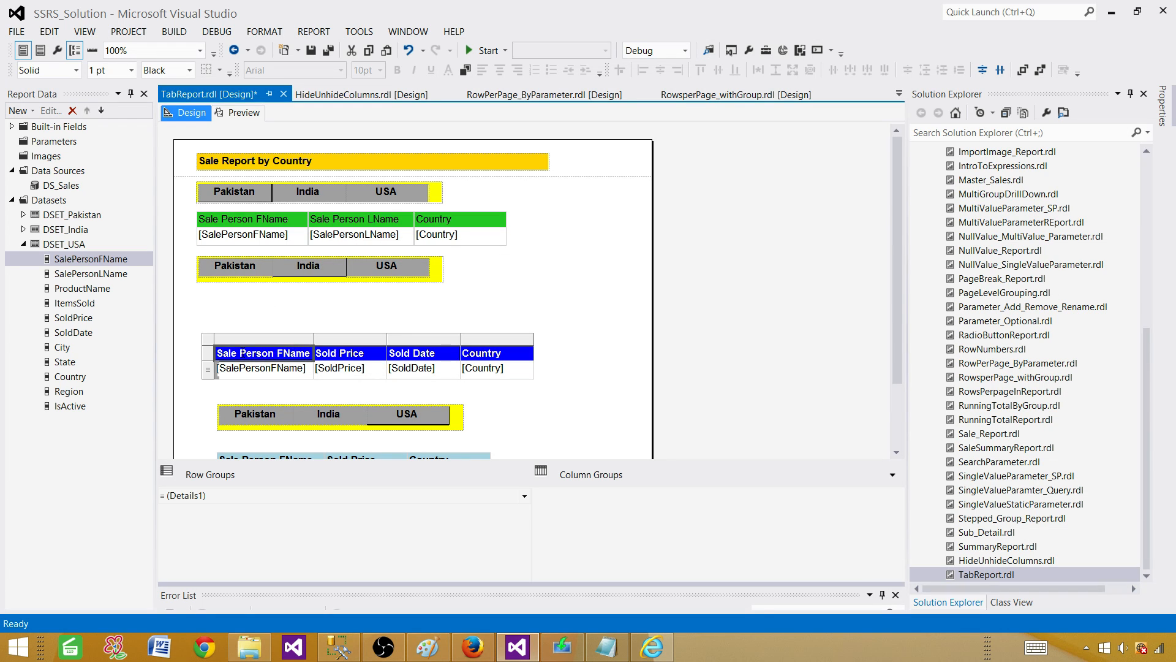
pyautogui.click(221, 330)
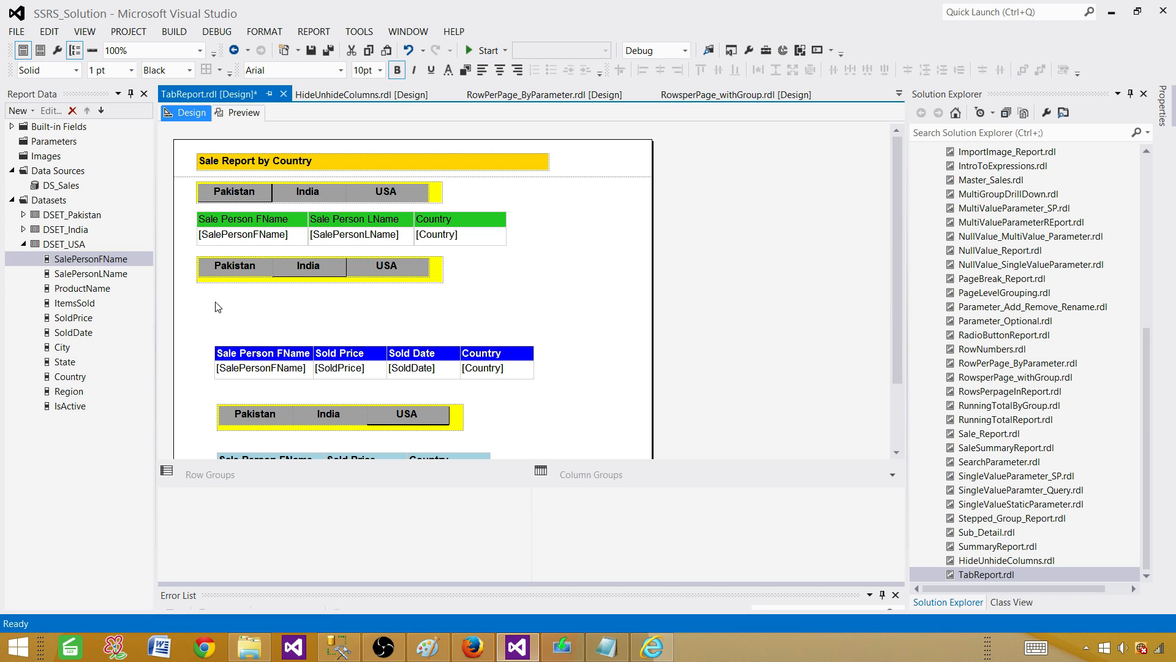
pyautogui.click(229, 353)
pyautogui.click(209, 340)
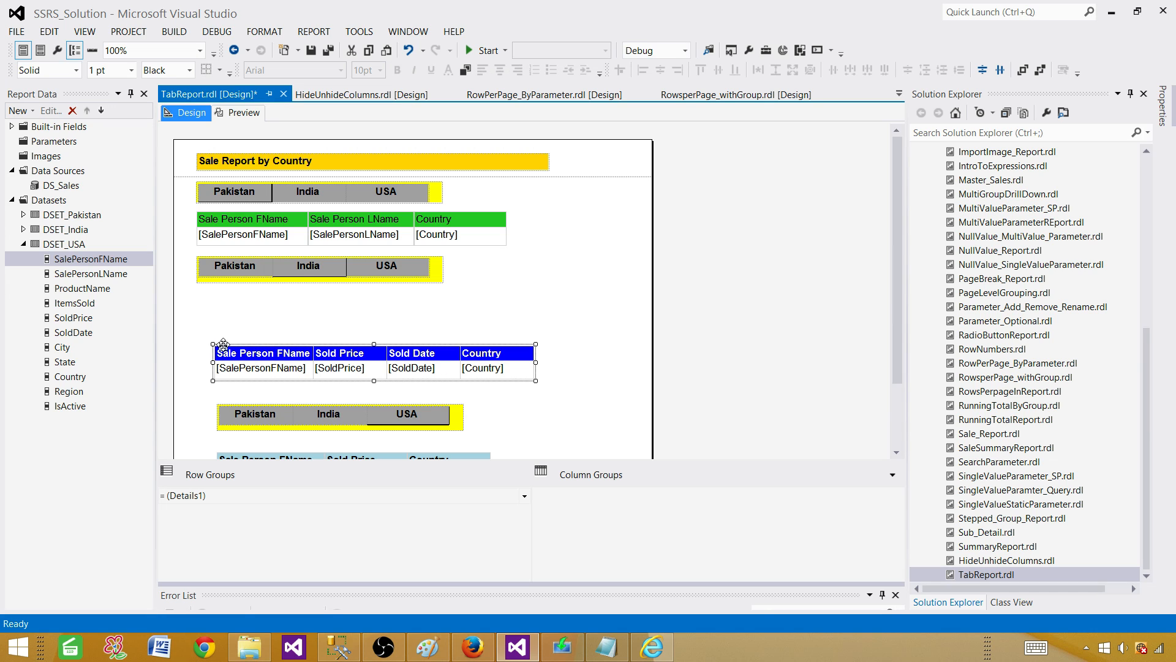
pyautogui.click(211, 297)
pyautogui.click(228, 365)
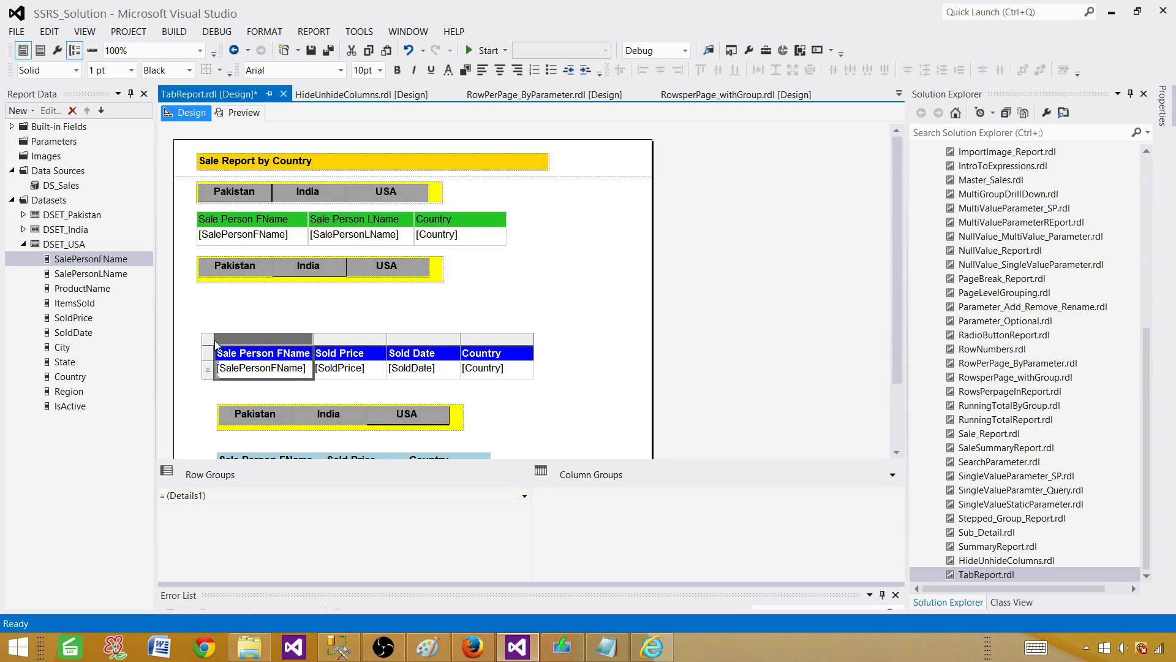
pyautogui.click(210, 341)
pyautogui.click(211, 305)
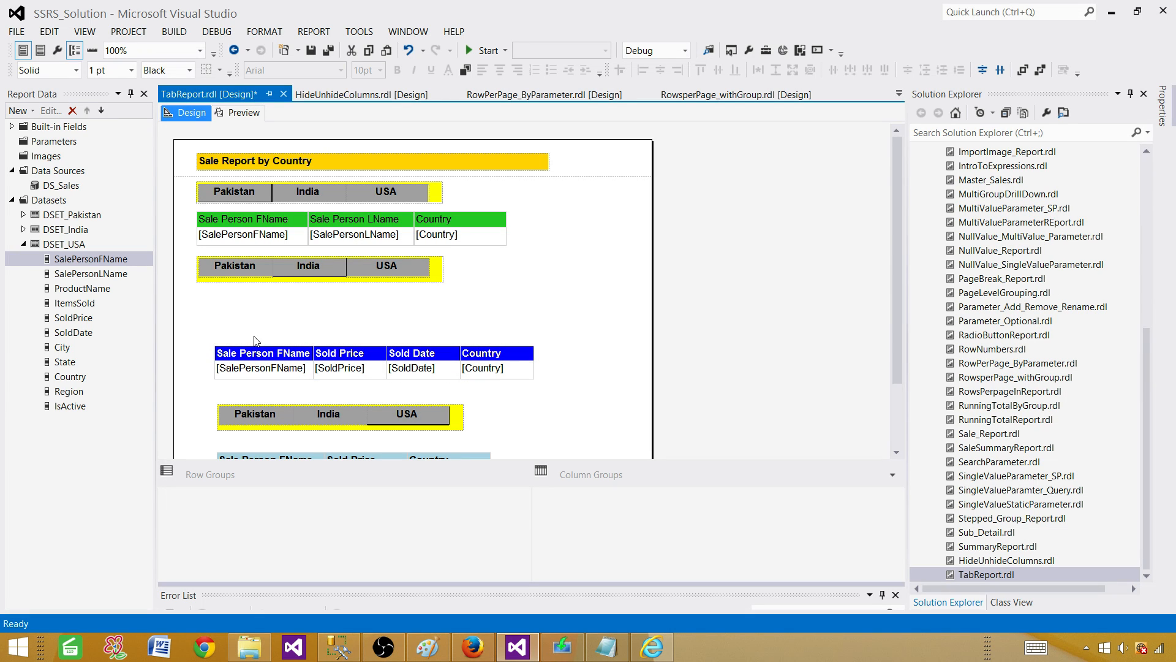
pyautogui.click(322, 368)
pyautogui.moveTo(195, 323); pyautogui.dragTo(557, 403)
pyautogui.moveTo(223, 345); pyautogui.dragTo(206, 293)
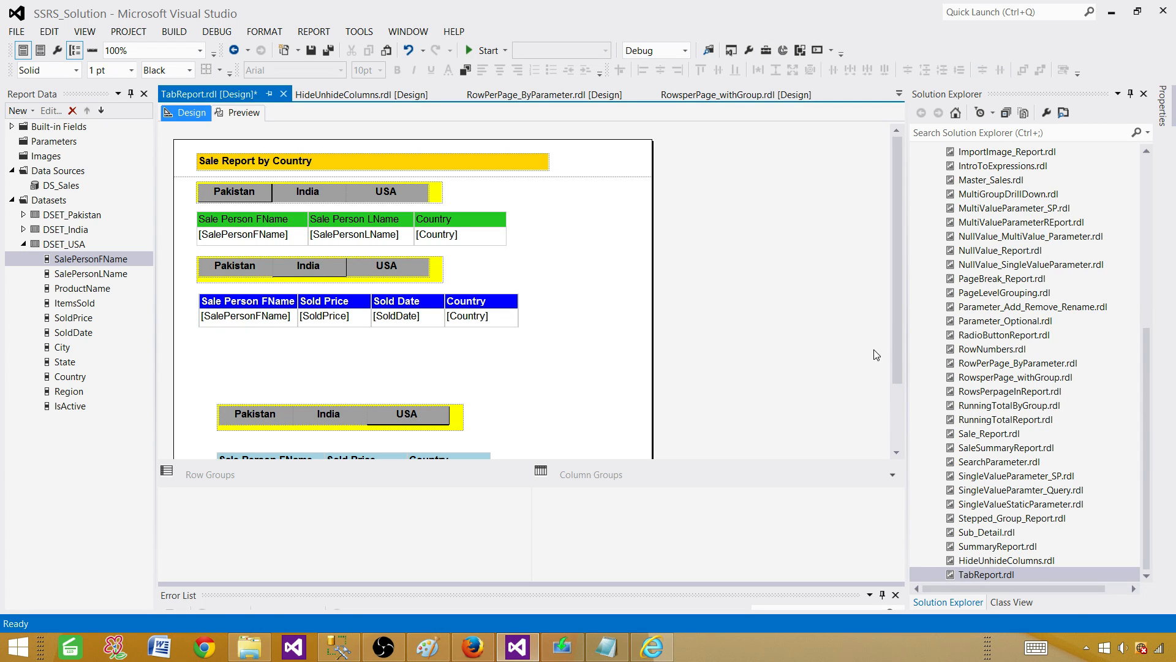
# Move the third tab bar together with the light-blue USA table up beneath the blue-header table, aligned with that table's left edge
pyautogui.scroll(-1, 899, 329)
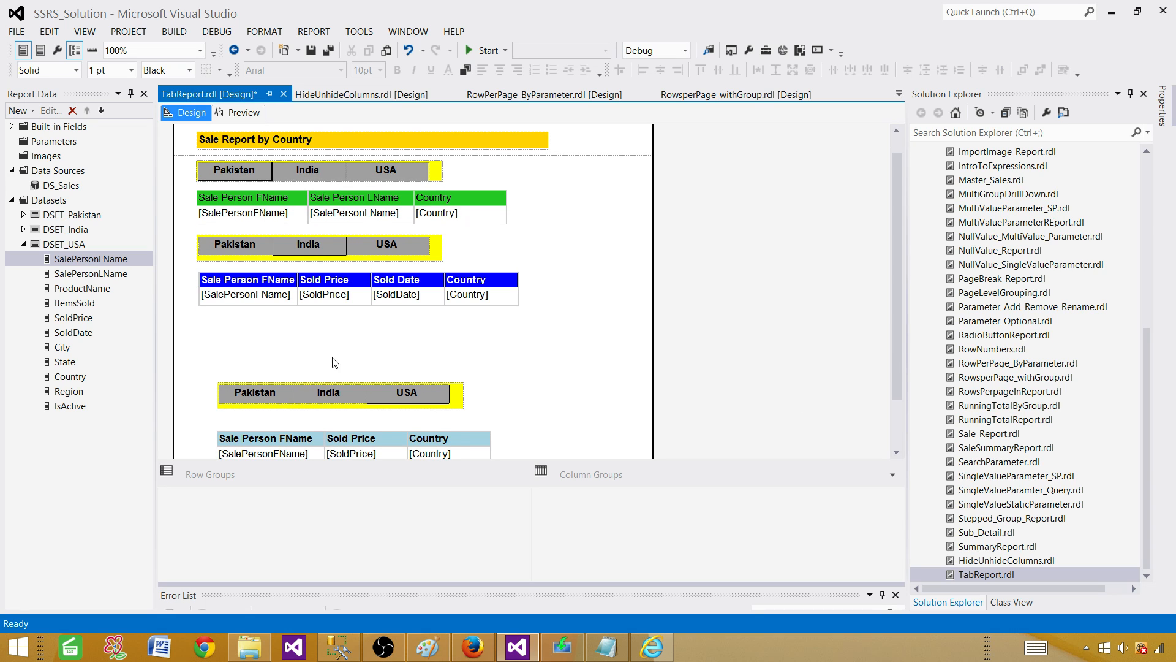
pyautogui.moveTo(206, 378); pyautogui.dragTo(536, 434)
pyautogui.moveTo(226, 334); pyautogui.dragTo(210, 273)
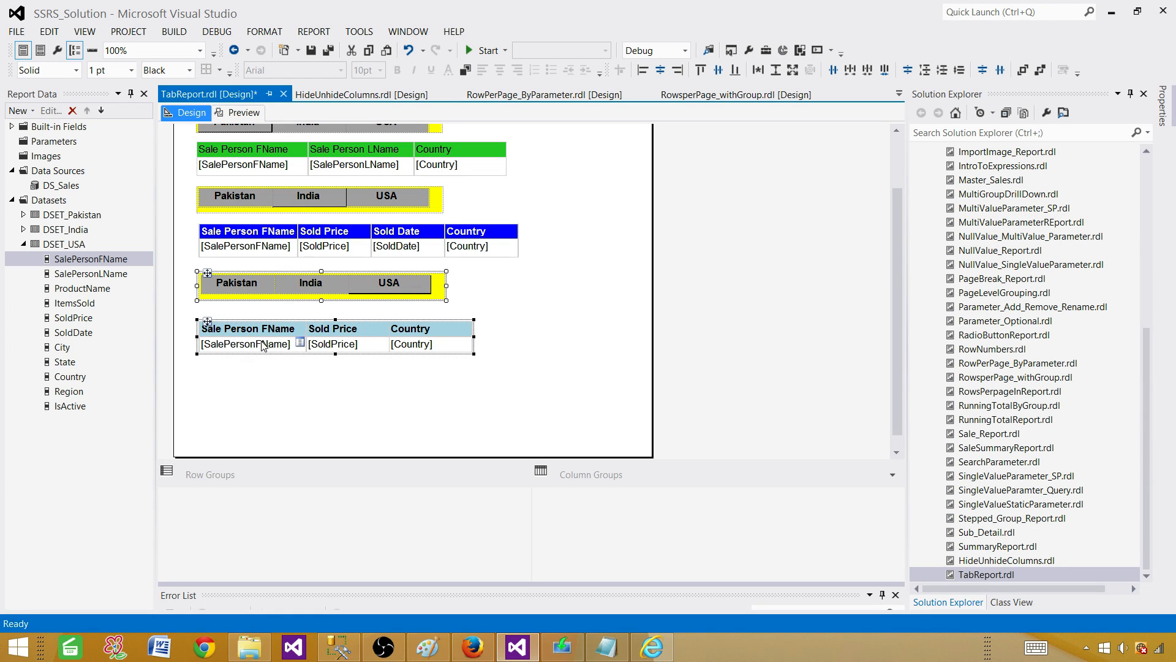
# Move the light-blue USA table up alone to close the gap below the third tab bar, keeping their left edges aligned
pyautogui.click(221, 361)
pyautogui.click(209, 330)
pyautogui.click(200, 321)
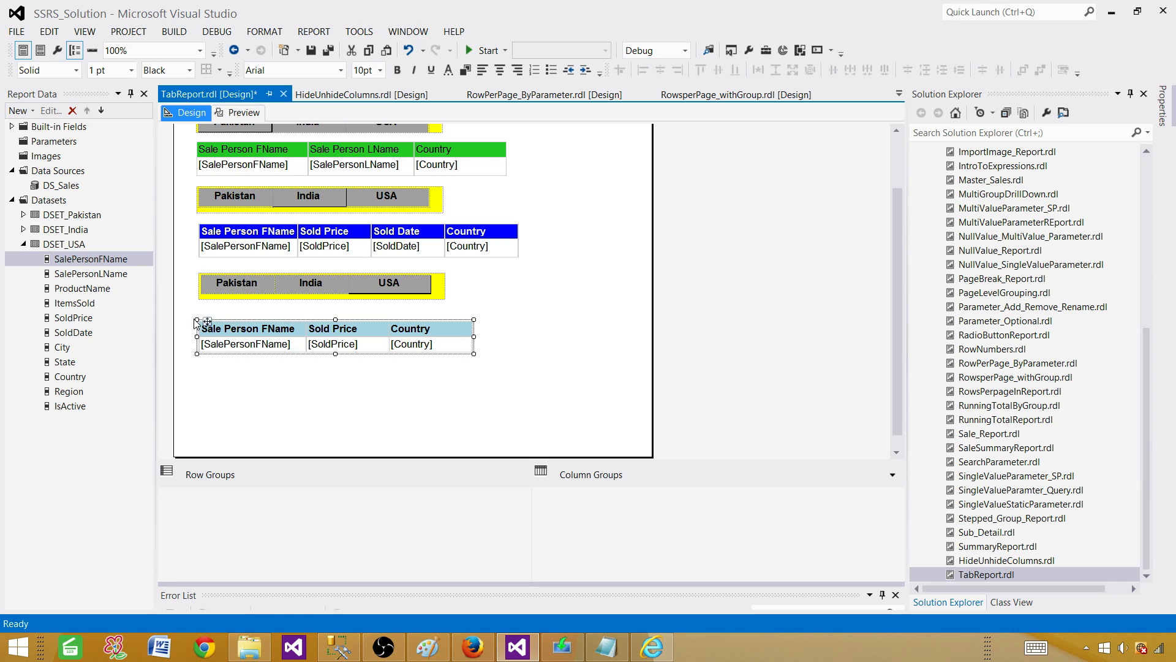
pyautogui.moveTo(204, 321); pyautogui.dragTo(207, 308)
pyautogui.click(281, 376)
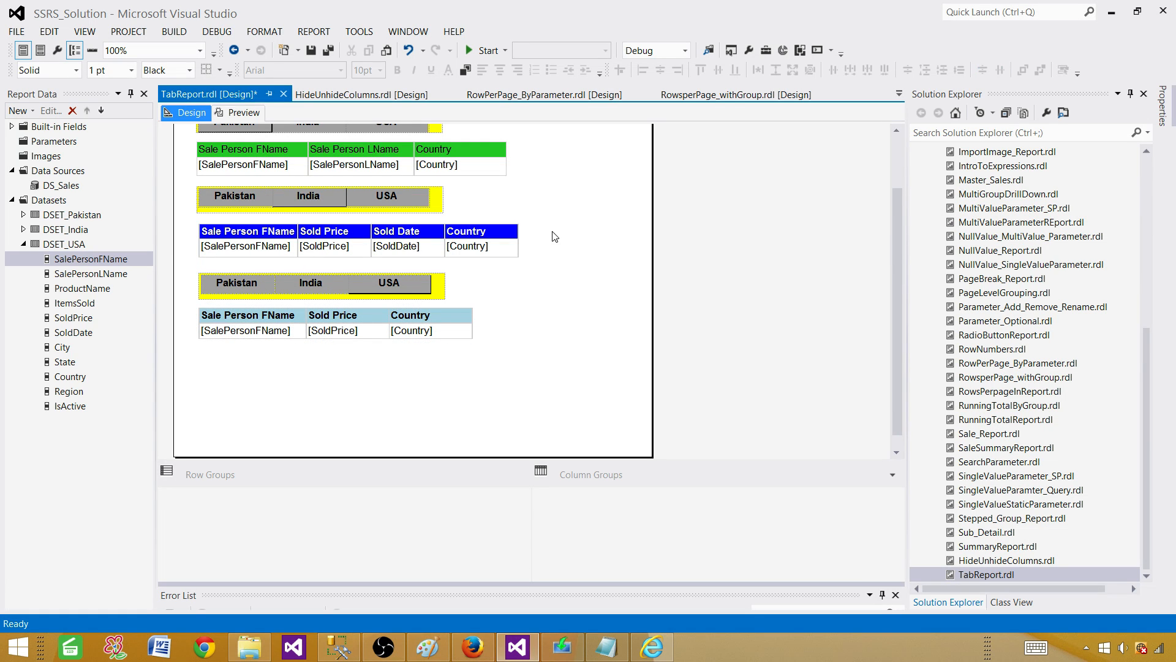
# Preview the rearranged report and switch repeatedly between the India, USA and Pakistan tabs to check the page layouts
pyautogui.click(238, 114)
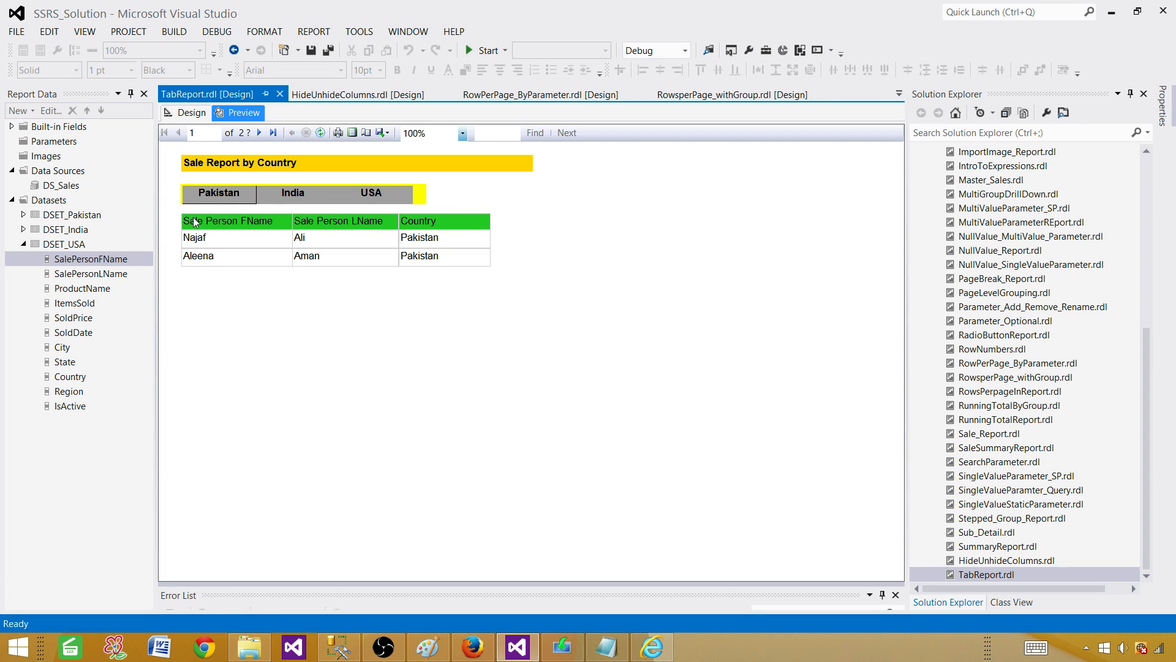
pyautogui.click(288, 201)
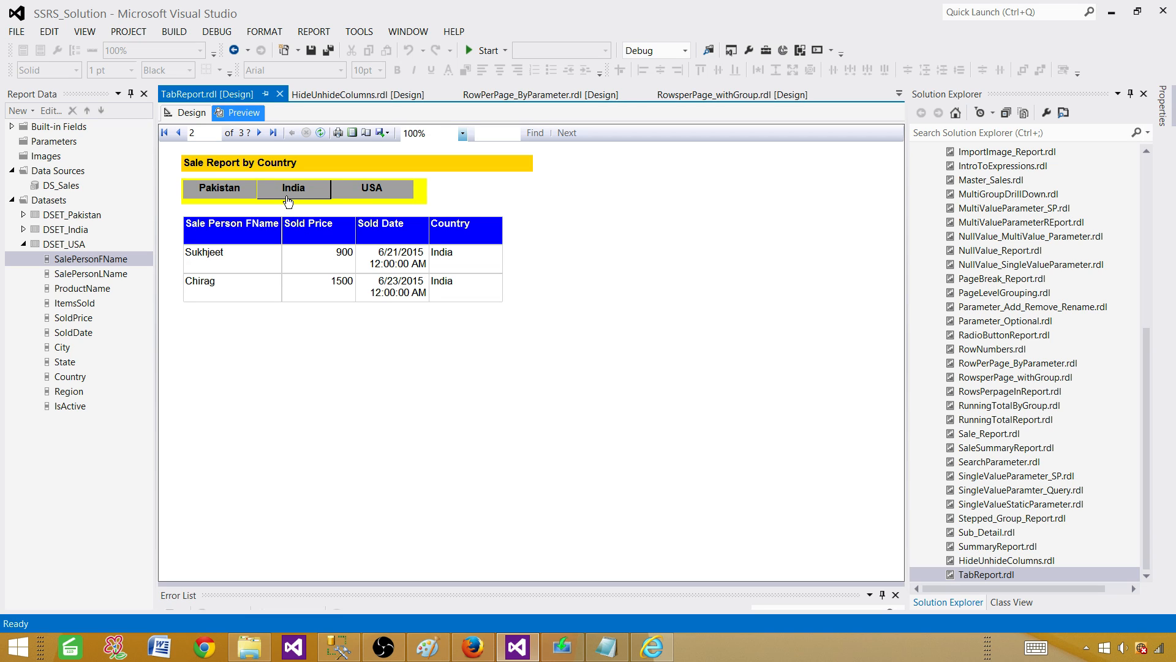
pyautogui.click(368, 195)
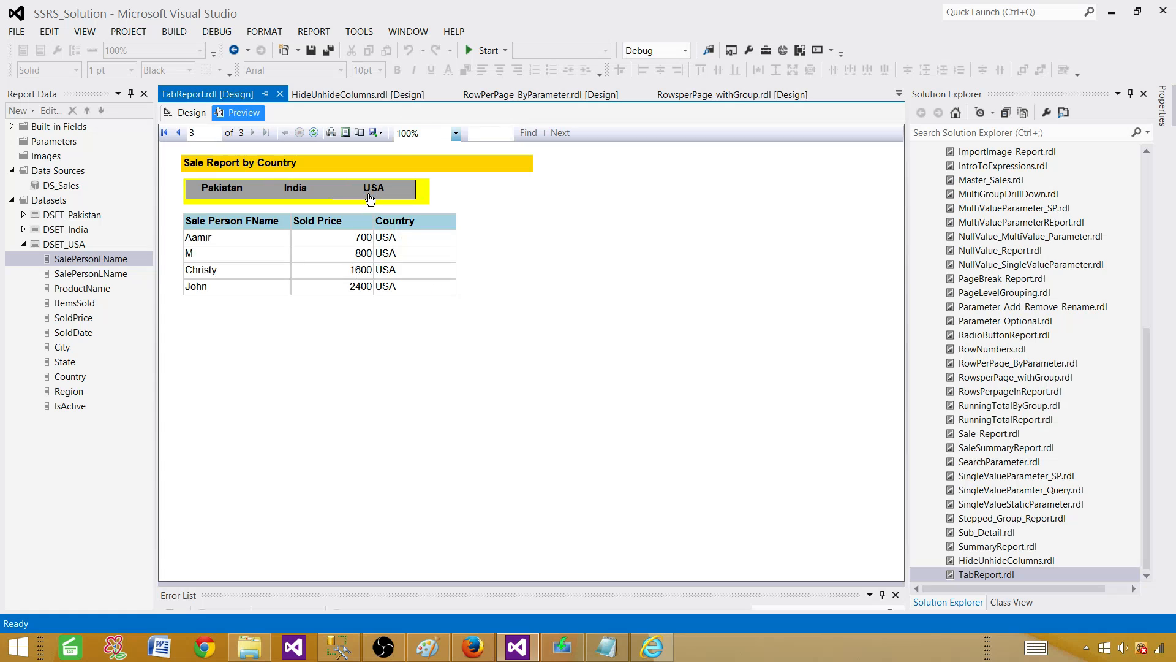
pyautogui.click(307, 189)
pyautogui.click(233, 191)
pyautogui.click(294, 195)
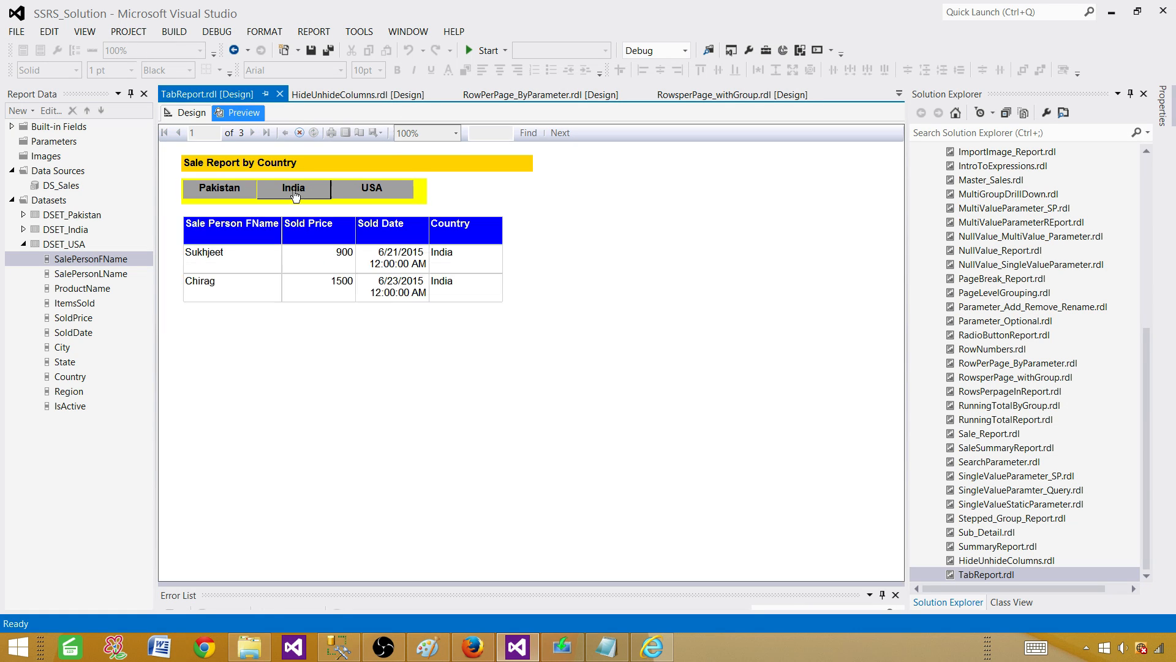
pyautogui.click(366, 193)
pyautogui.click(305, 196)
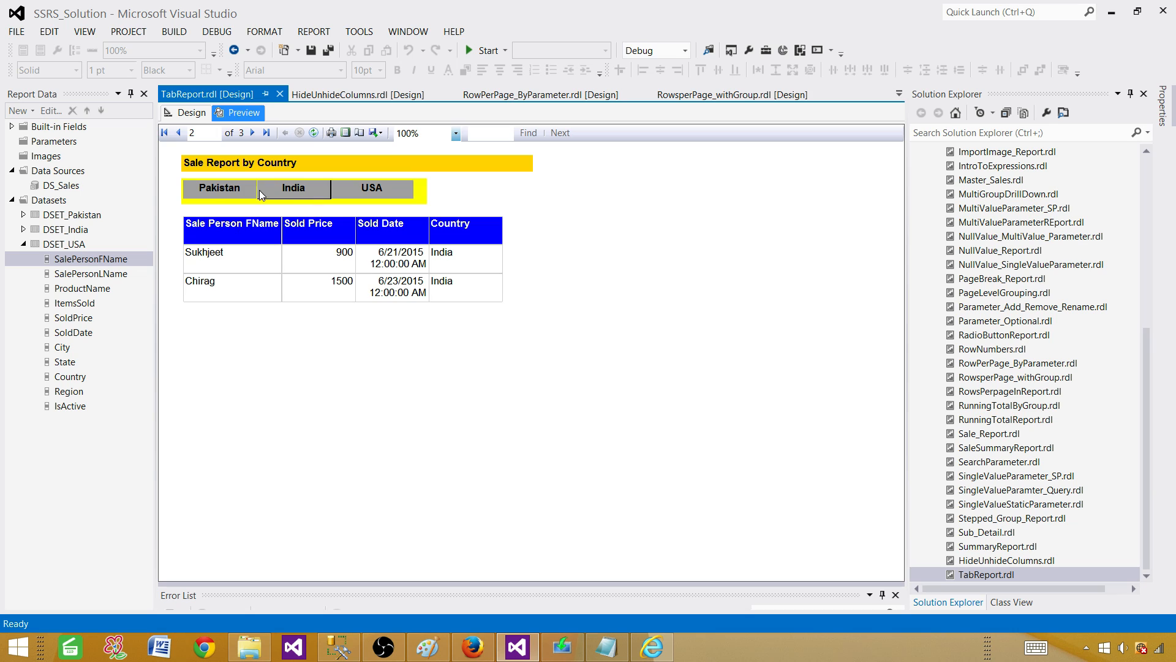
pyautogui.click(232, 190)
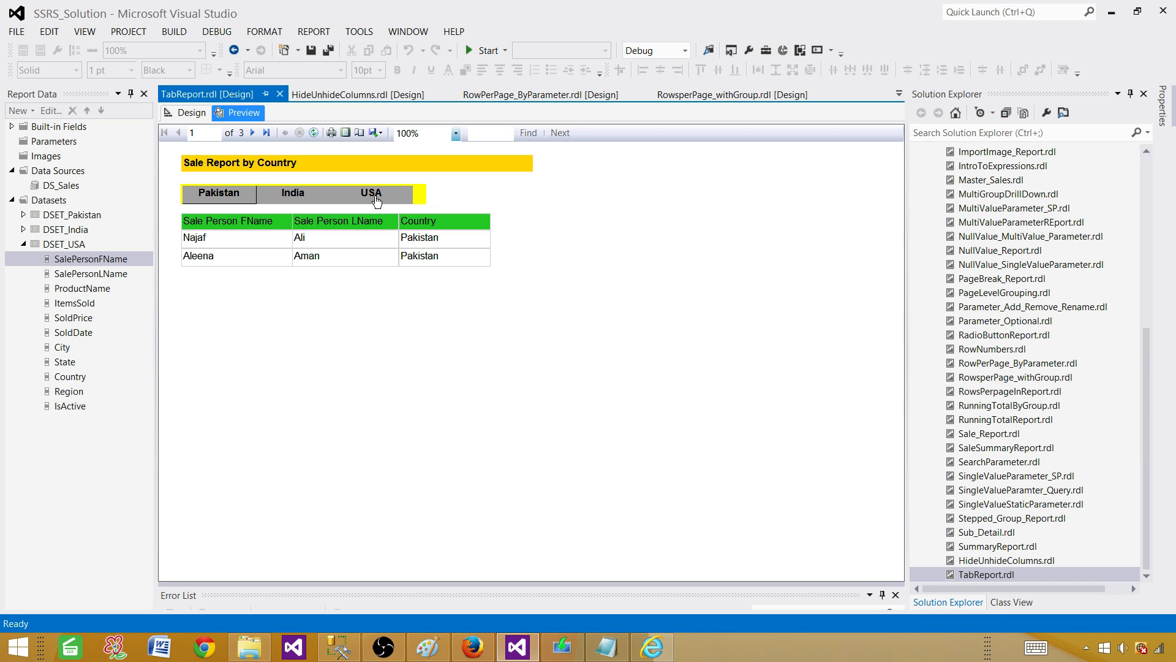
# Return to the report design and give the Pakistan text box in the second tab bar the tooltip "Click to See Pakistani Data"
pyautogui.click(192, 113)
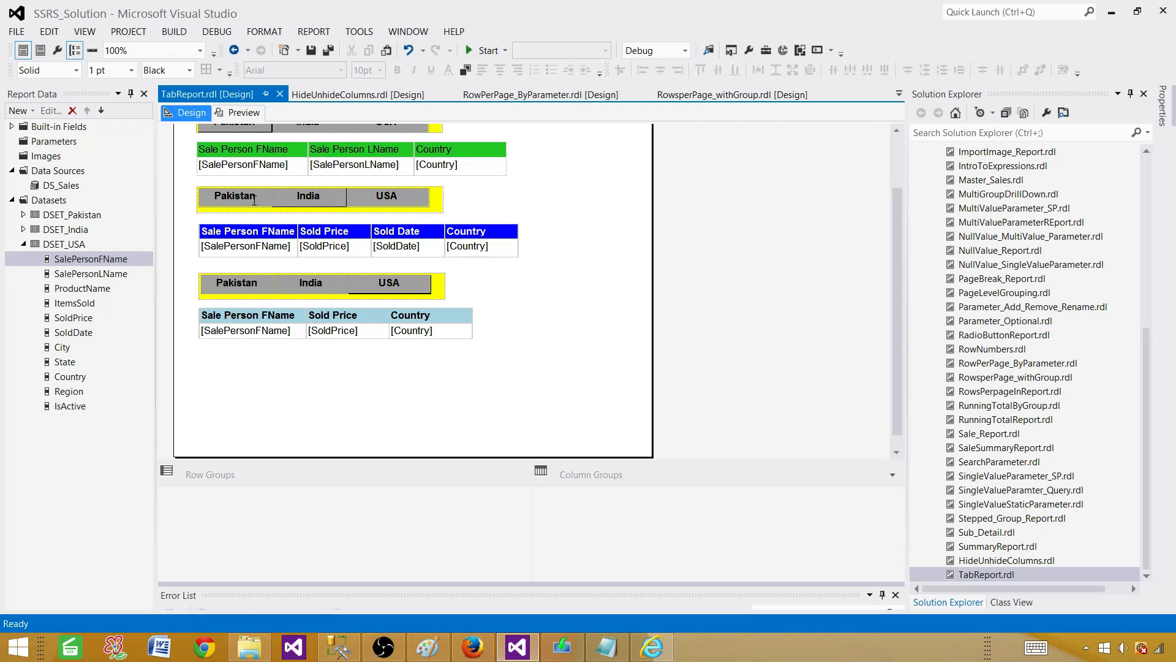
pyautogui.rightClick(265, 202)
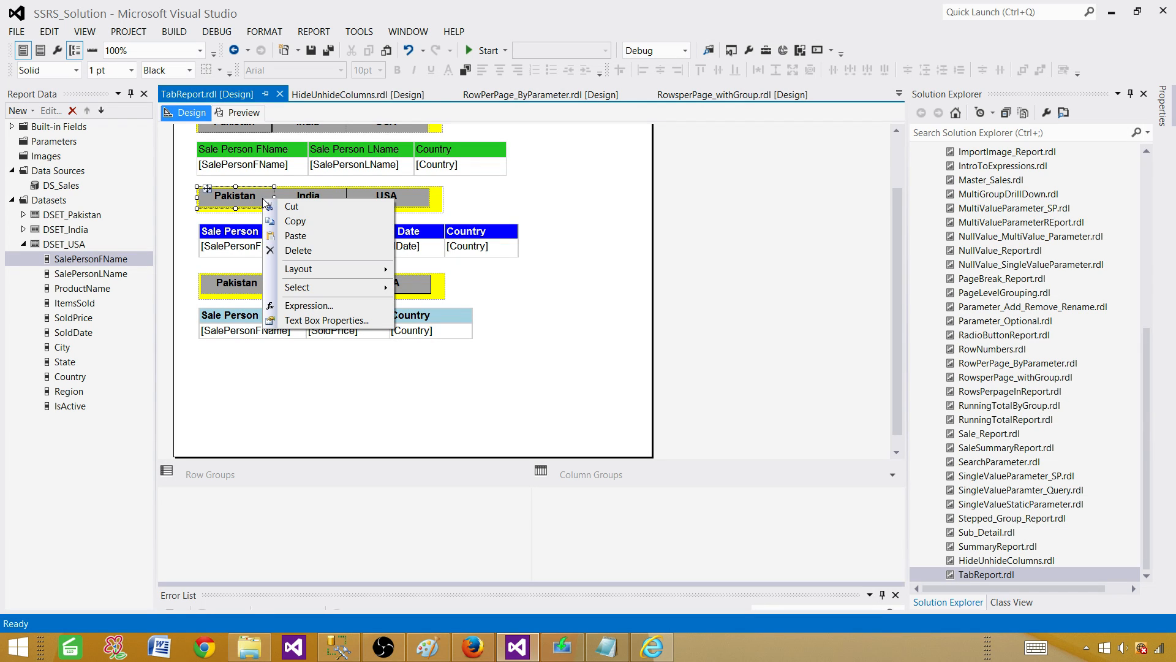
pyautogui.click(318, 320)
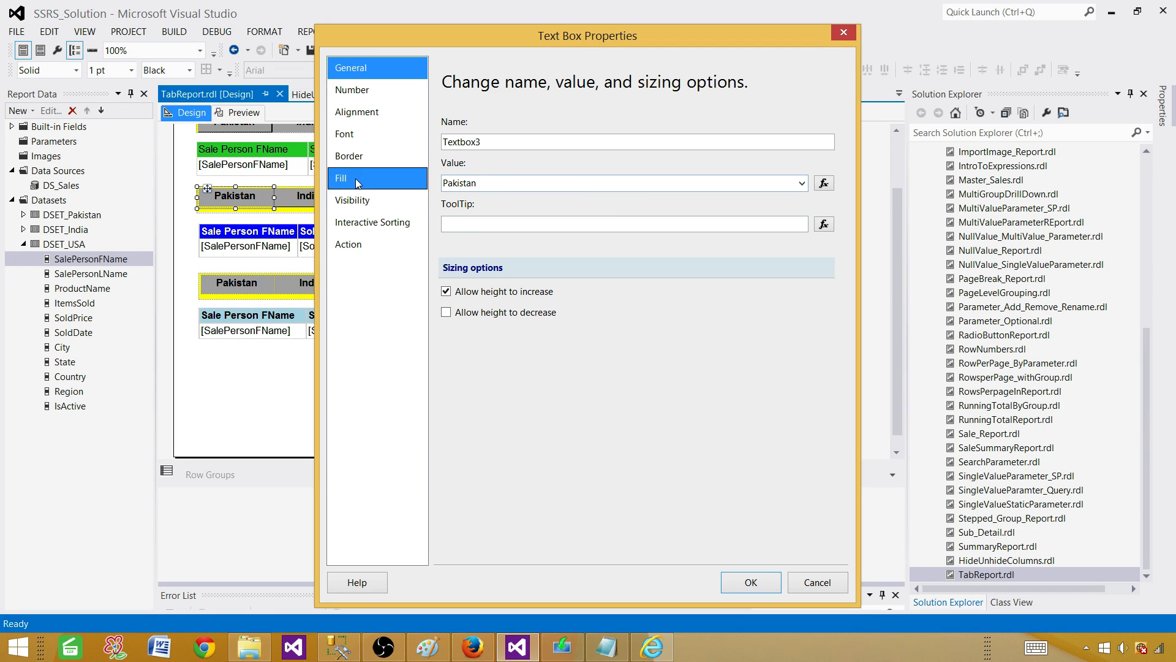
pyautogui.click(479, 222)
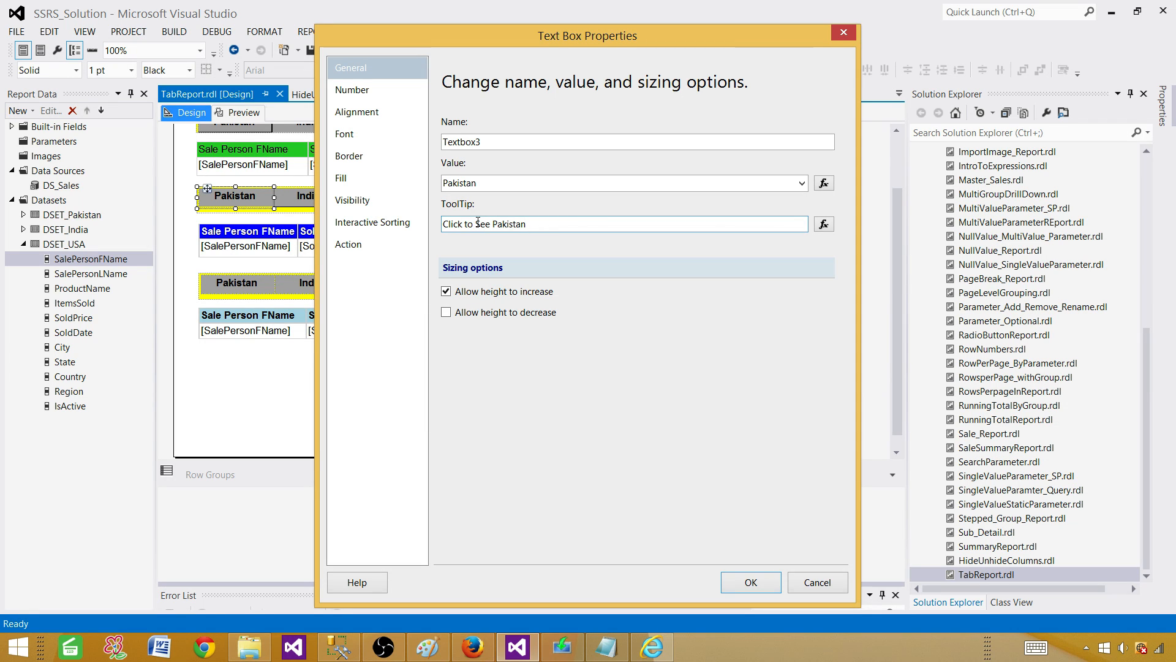
pyautogui.write('Click to See Pakistani Data')
pyautogui.click(739, 585)
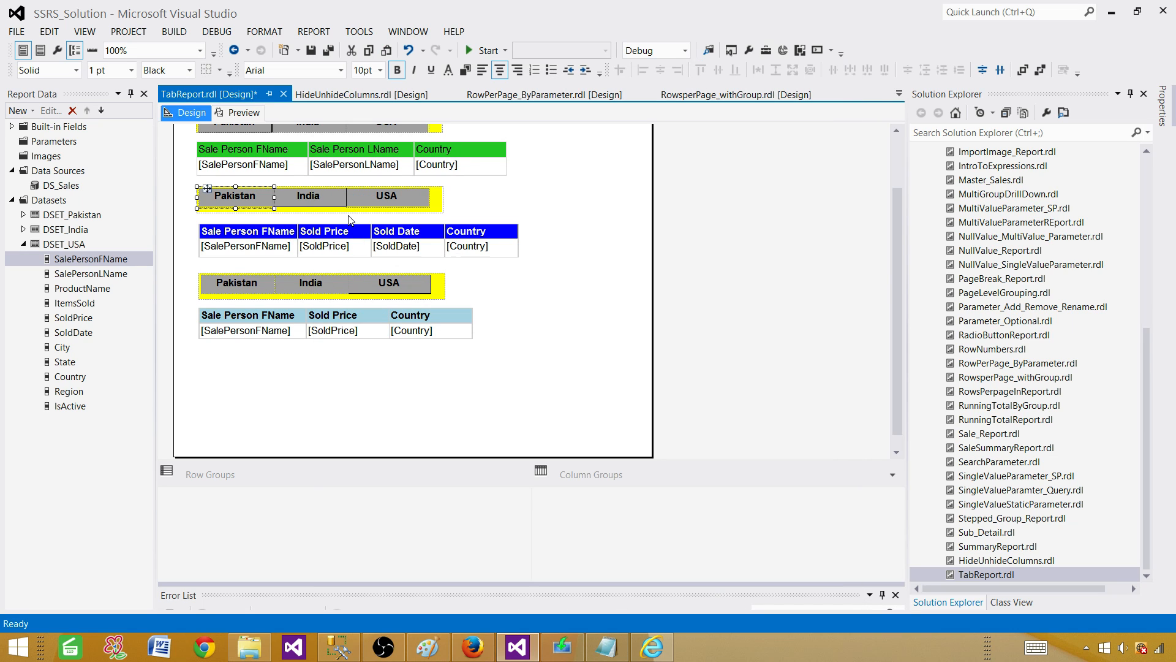
# Give the India text box in the second tab bar the tooltip "Click to see Detail Data for India"
pyautogui.rightClick(336, 201)
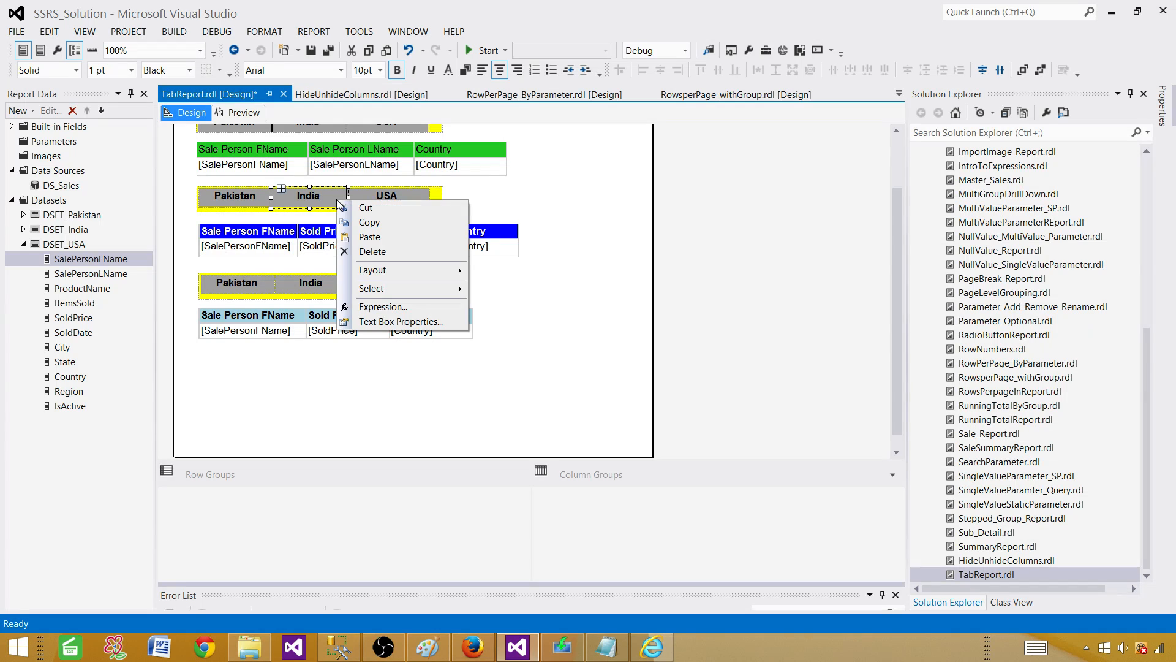
pyautogui.click(381, 321)
pyautogui.click(488, 224)
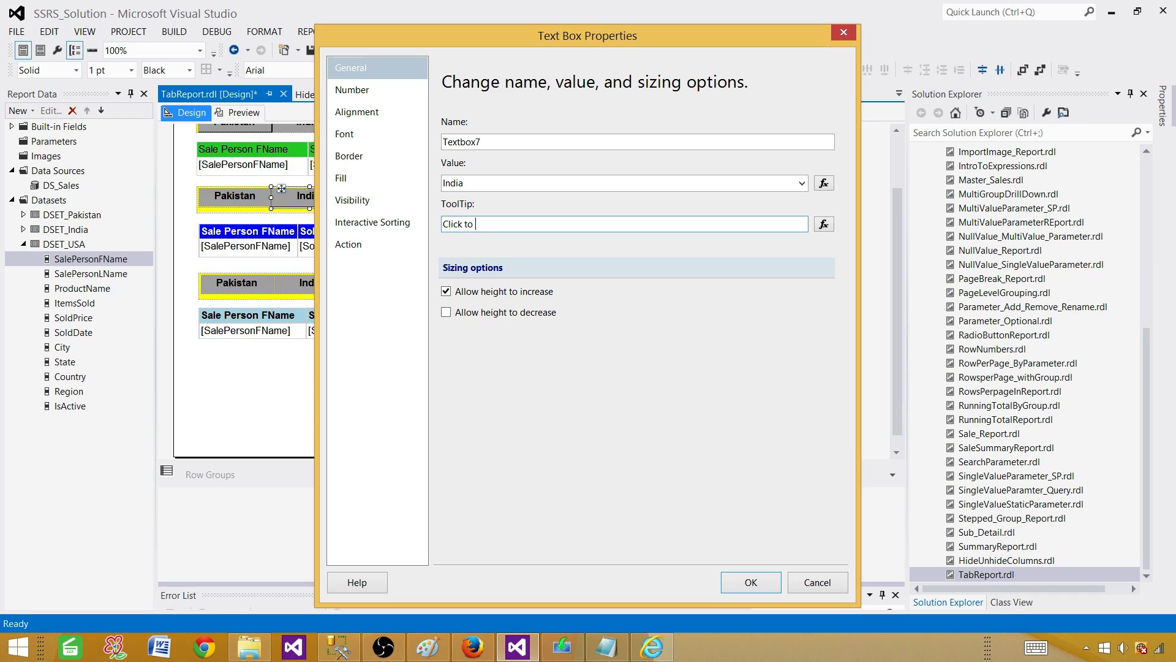
pyautogui.write('Click to see Detail Data for India')
pyautogui.click(727, 585)
pyautogui.click(483, 189)
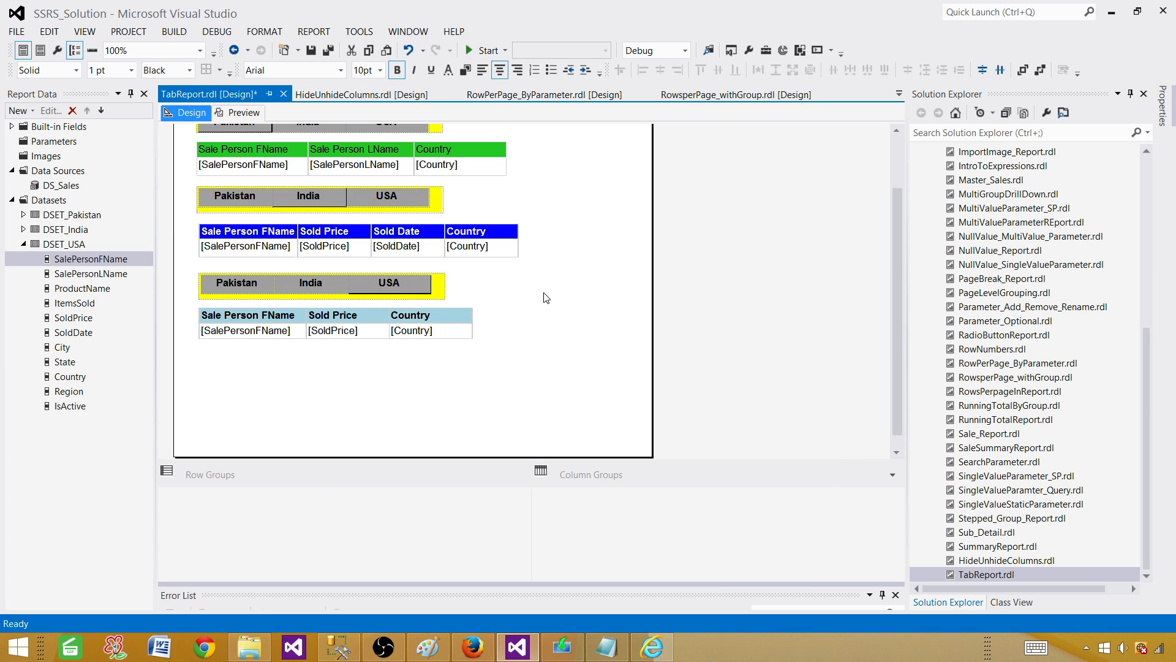
# Preview the India page to check the tab tooltips, and return to the design to inspect the first bar's Pakistan text box
pyautogui.click(245, 115)
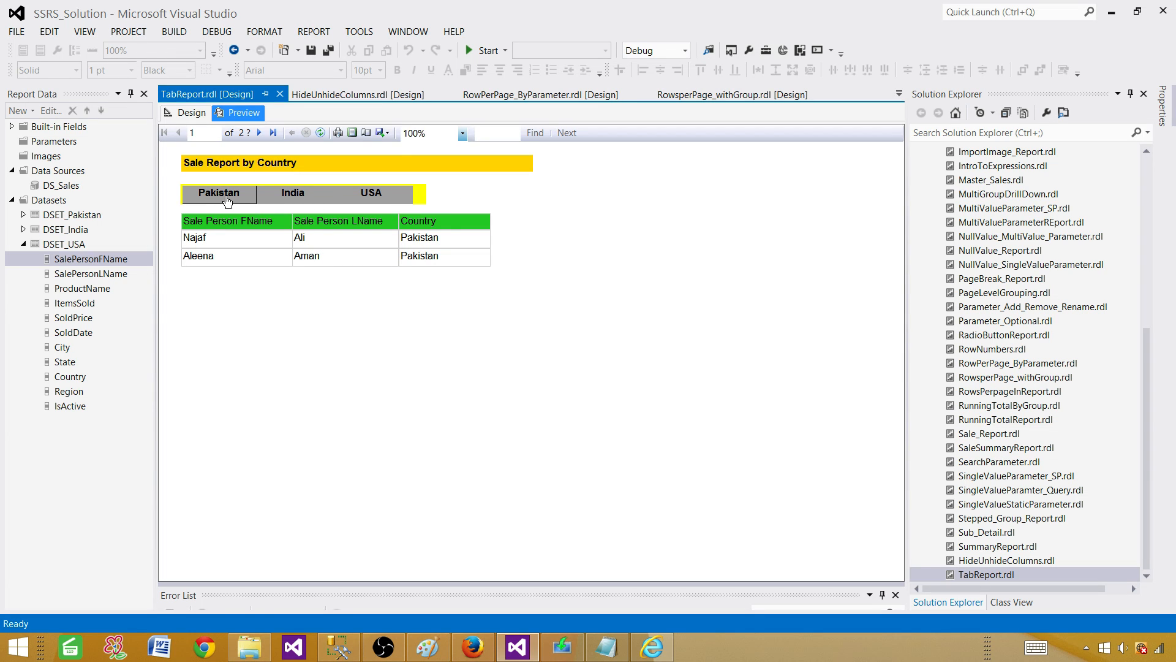
pyautogui.click(296, 194)
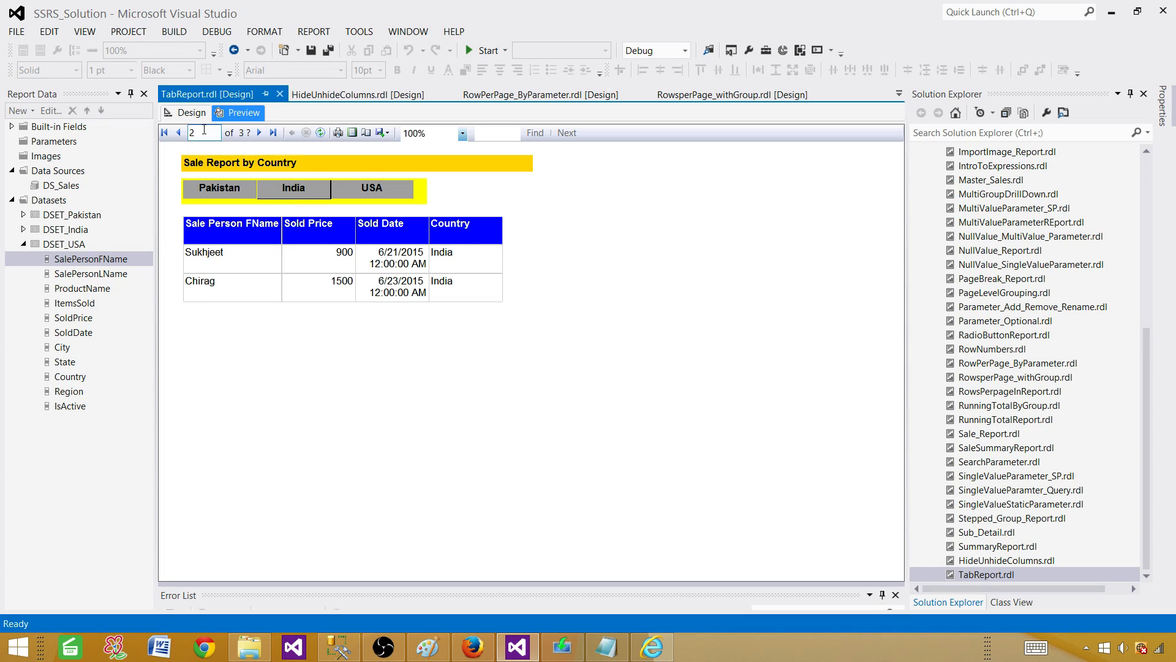
pyautogui.click(186, 112)
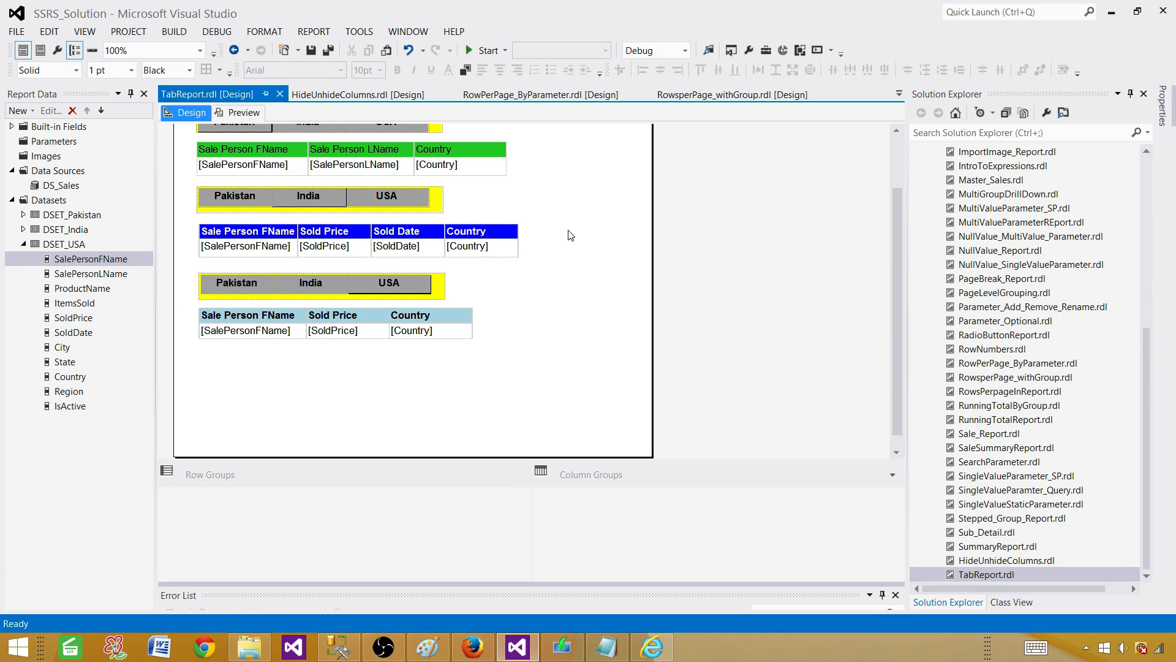
pyautogui.moveTo(896, 230); pyautogui.dragTo(898, 155)
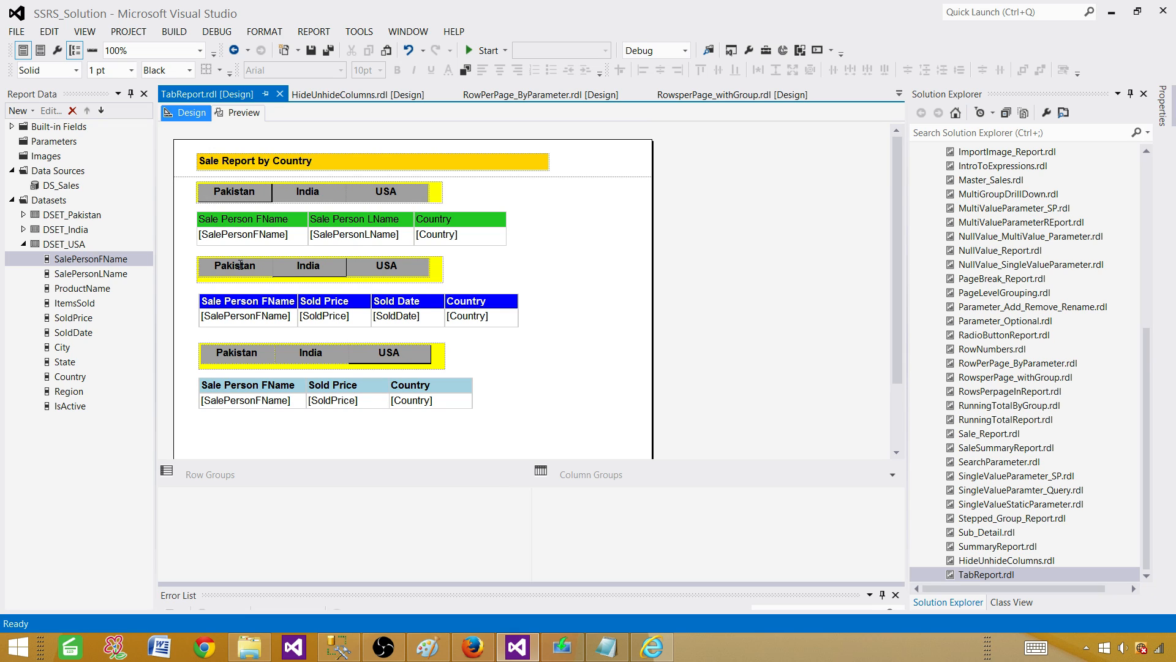
pyautogui.click(252, 193)
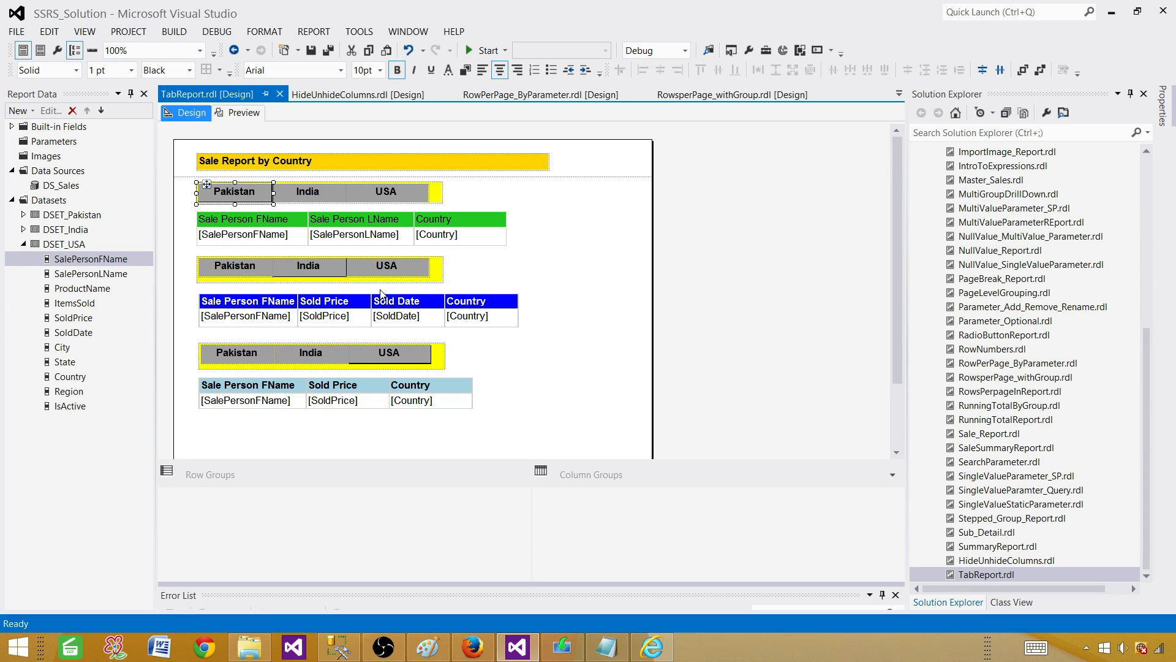
# Preview the report again and go through the India, Pakistan and USA tabs to compare their tab bars
pyautogui.click(248, 117)
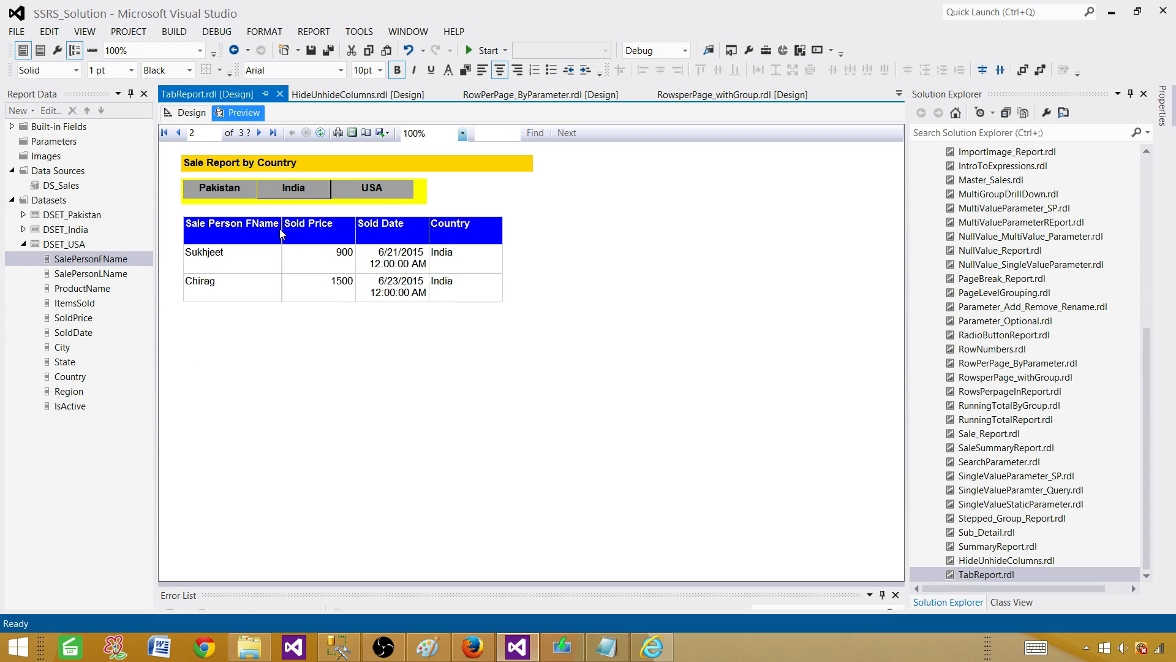
pyautogui.click(295, 194)
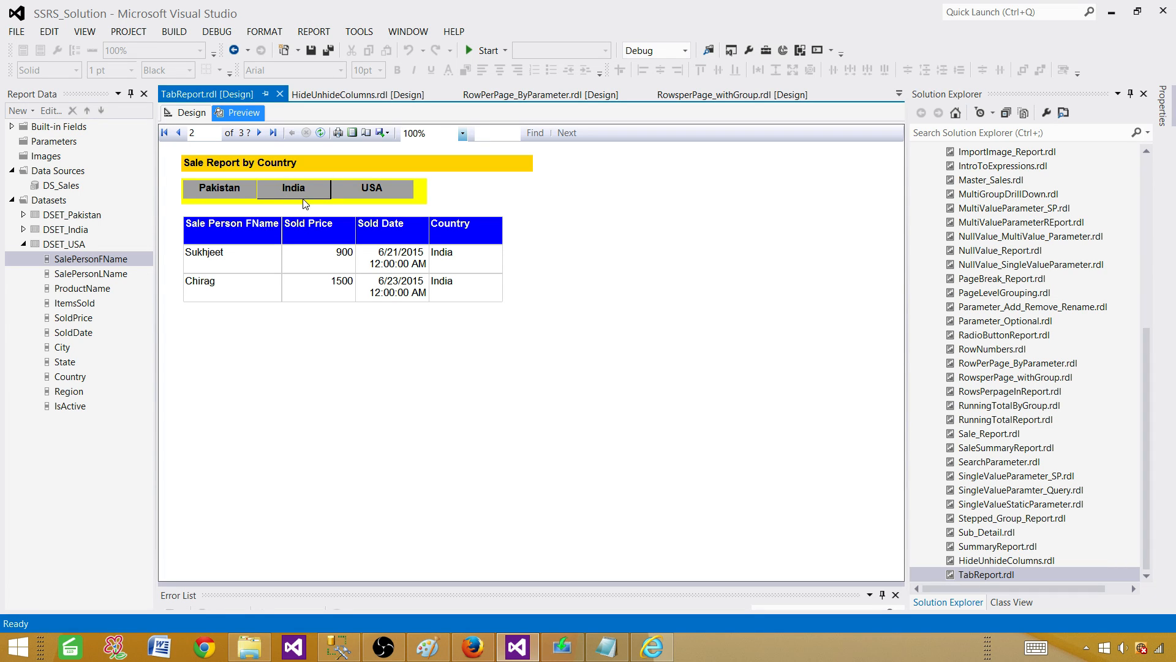
pyautogui.click(228, 195)
pyautogui.click(369, 197)
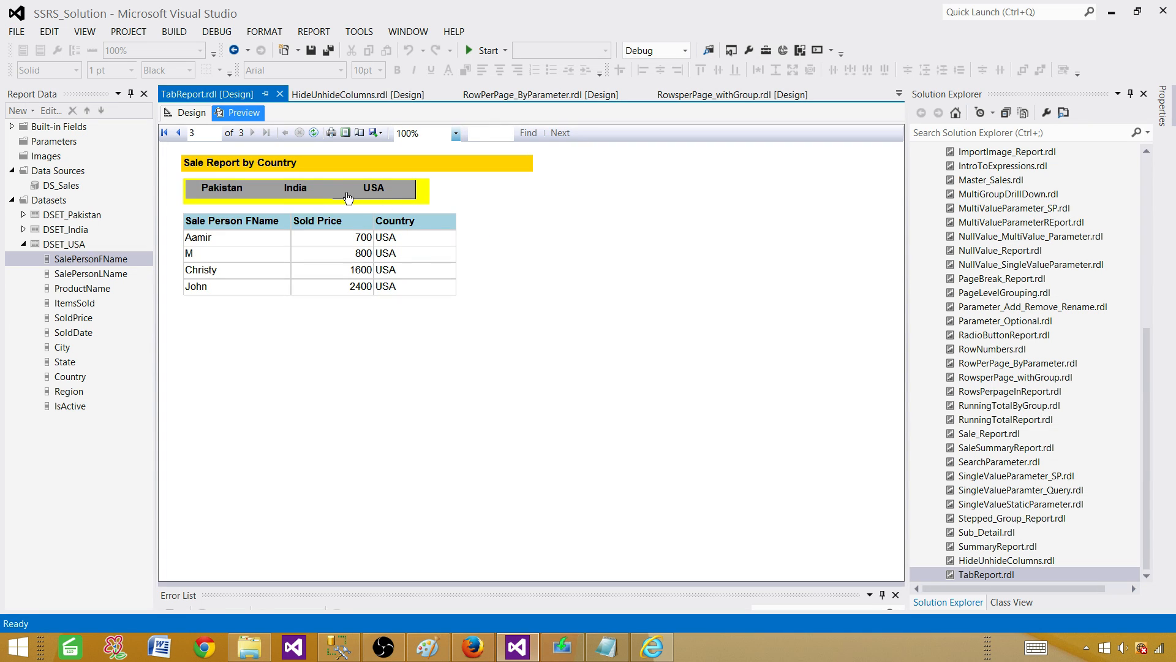
# Return to the report design and nudge the USA text box in the third tab bar slightly to the right
pyautogui.click(187, 114)
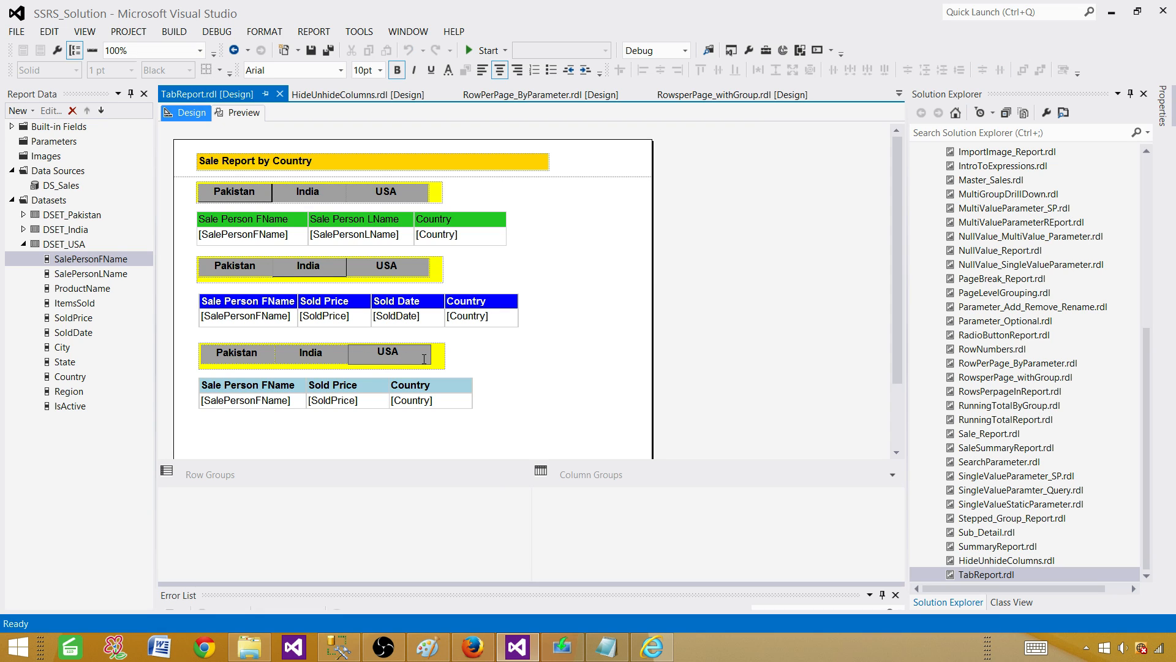
pyautogui.click(424, 359)
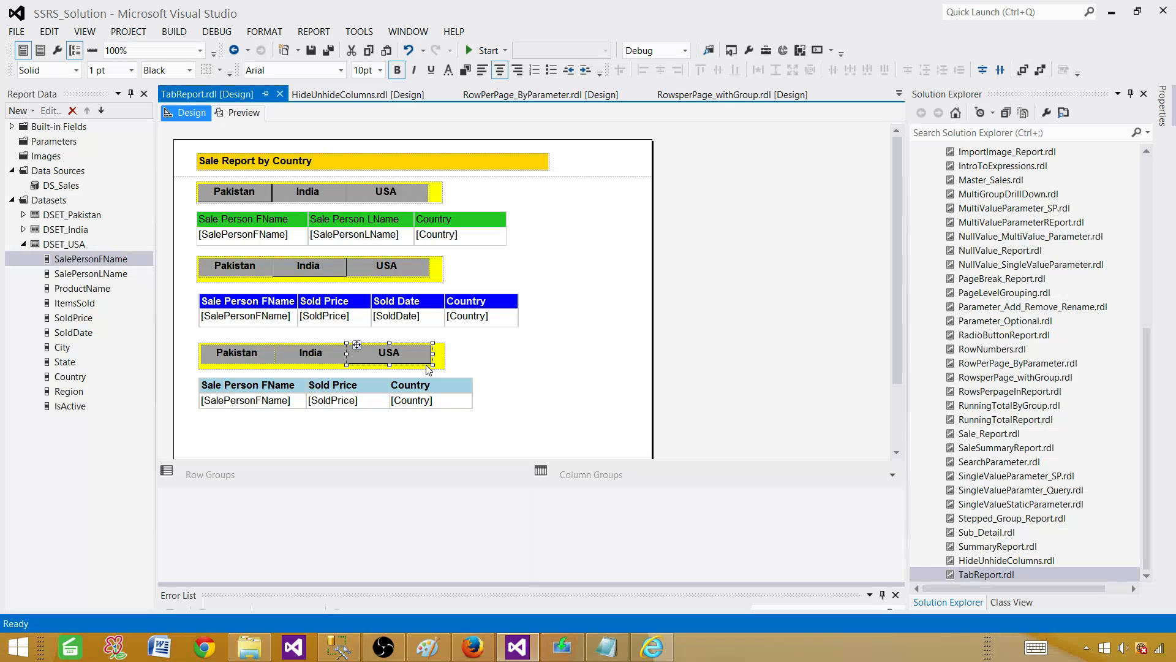
pyautogui.press('Right')
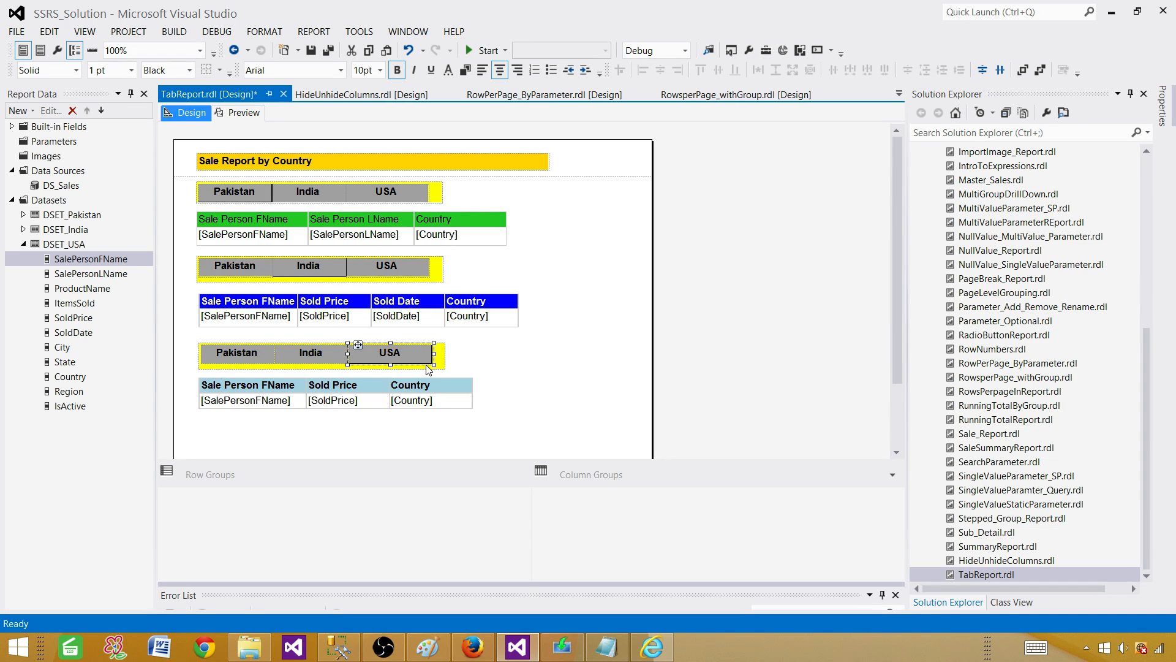
pyautogui.press('Right')
pyautogui.press('Left')
pyautogui.click(454, 356)
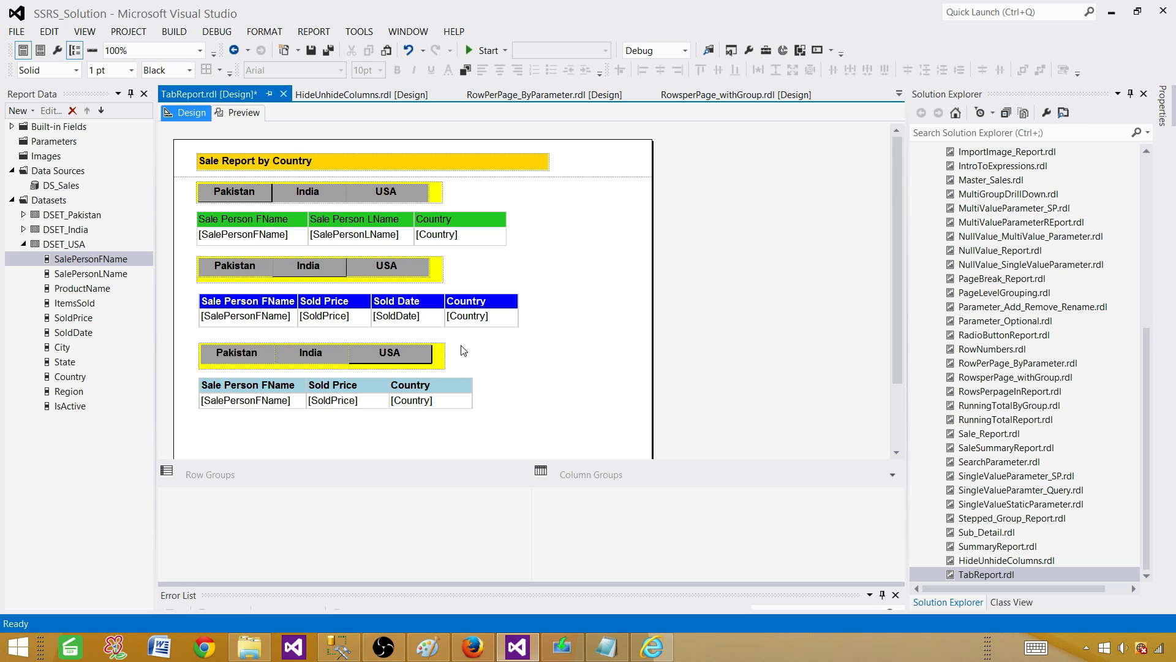
# Preview the report and open the USA and India tabs to check the adjusted USA tab's border
pyautogui.click(244, 112)
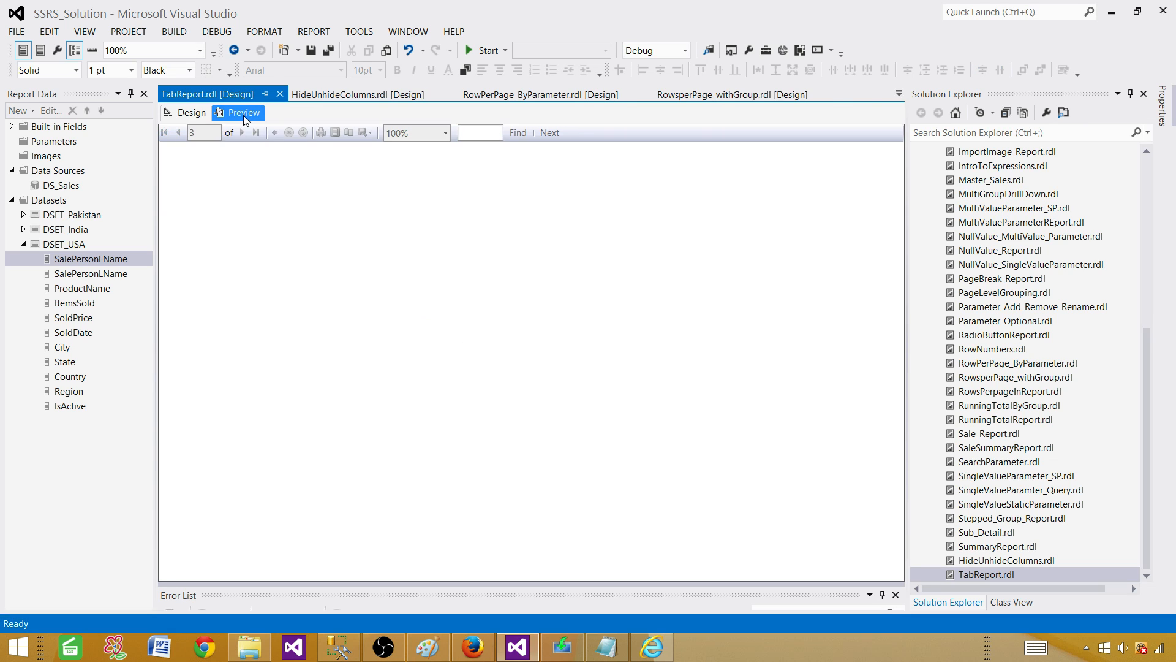
pyautogui.click(371, 194)
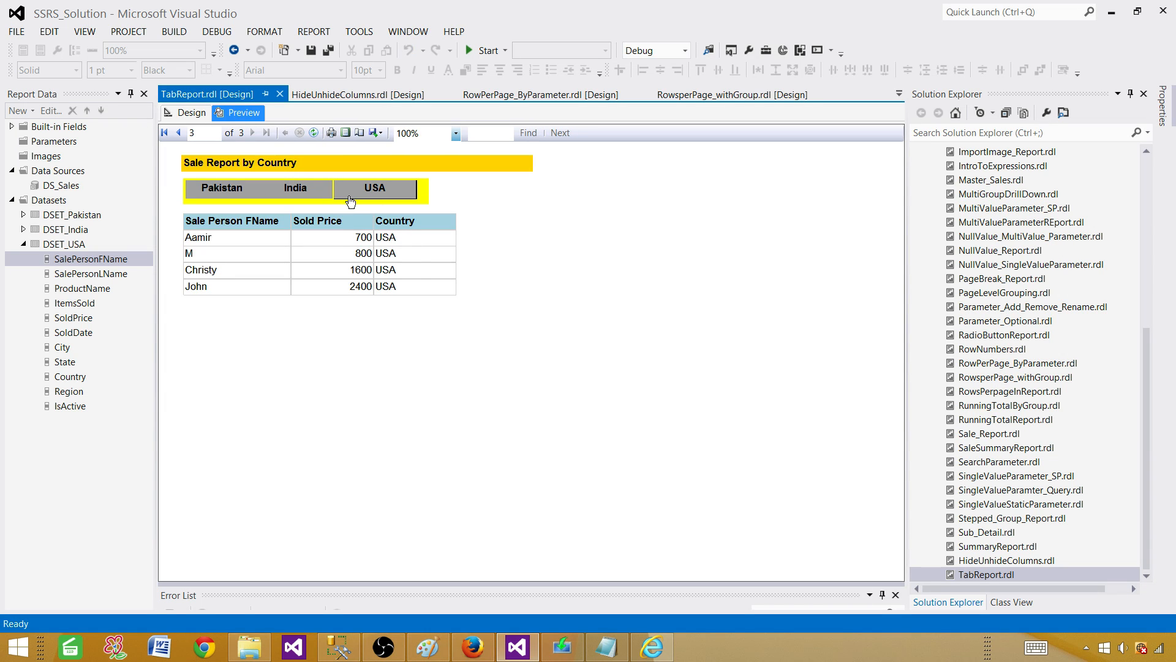
pyautogui.click(320, 195)
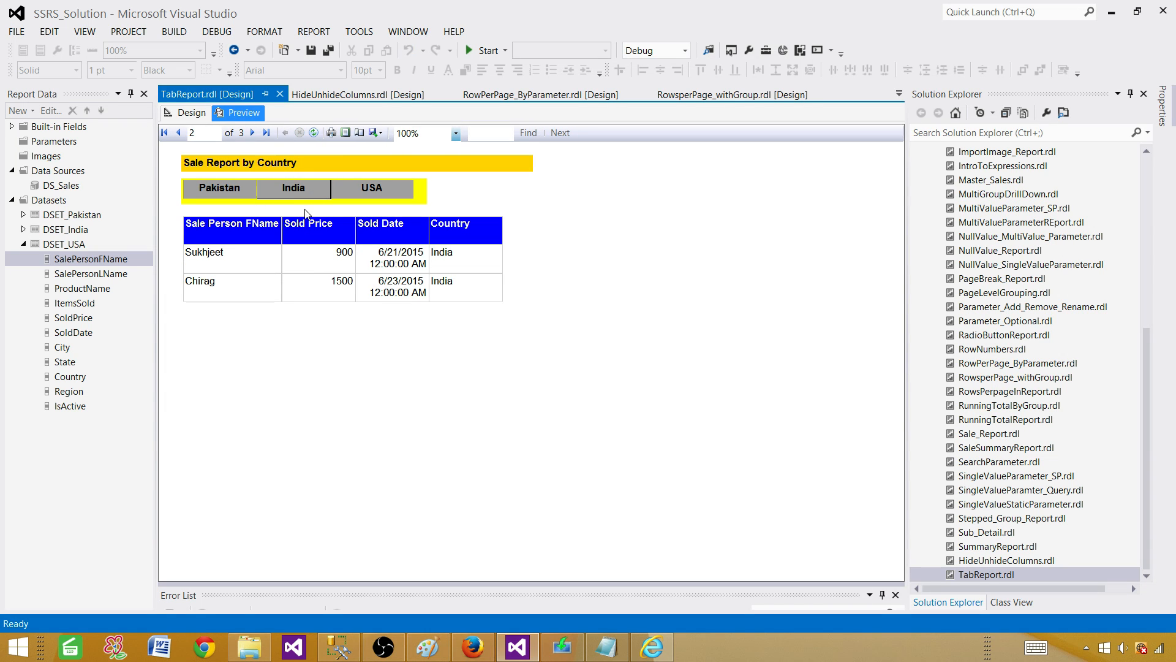